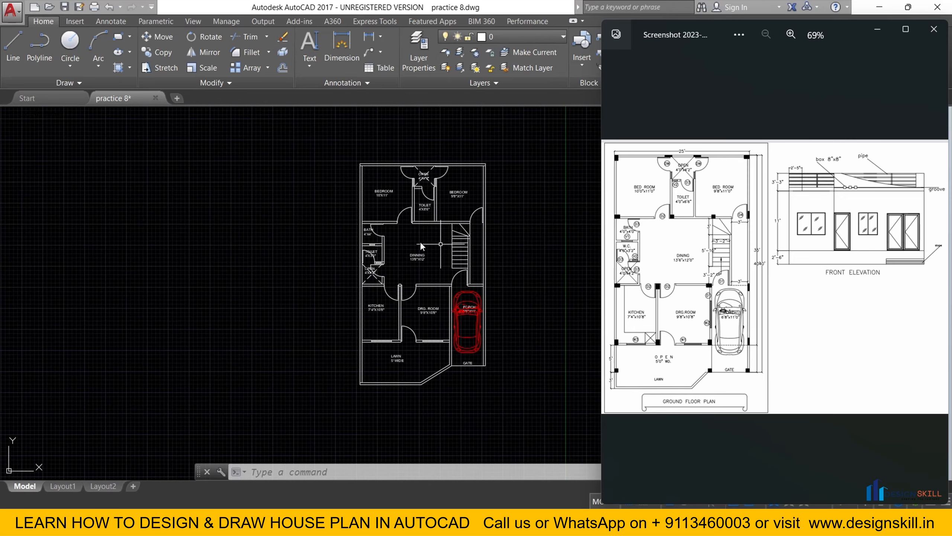
Examine the front elevation in the reference image, including its level heights, windows, doors and parapet railing.
scroll(424, 232, up, 4)
scroll(381, 226, down, 2)
scroll(660, 263, up, 3)
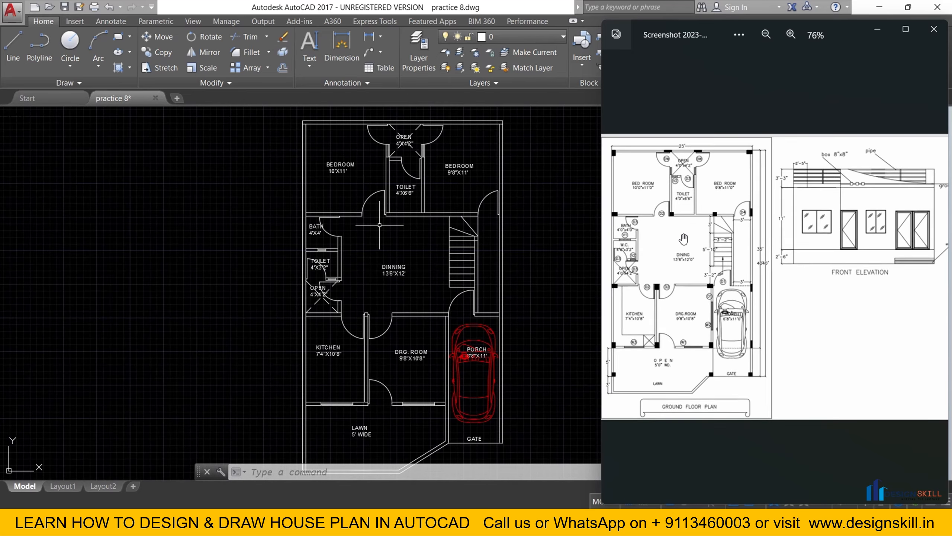
drag(648, 252, 657, 252)
drag(888, 253, 786, 267)
scroll(874, 165, up, 5)
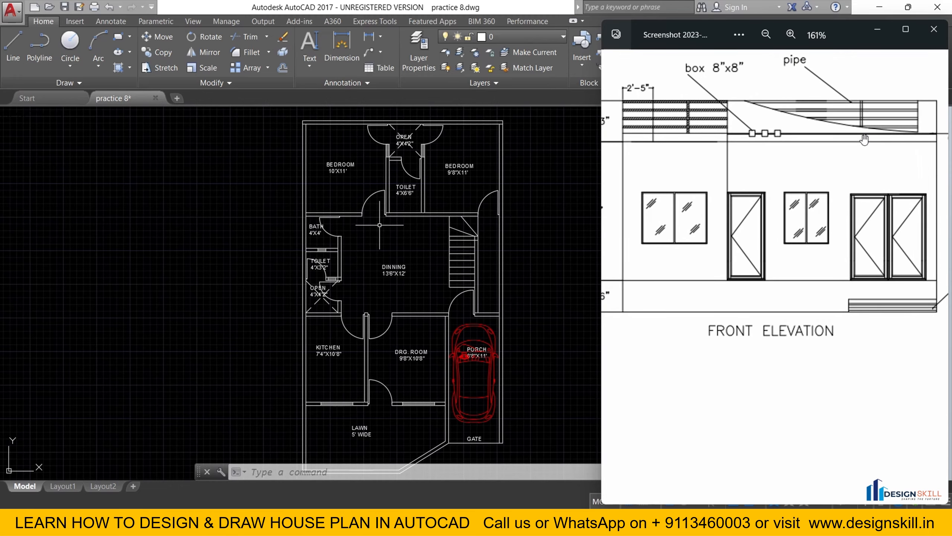
scroll(838, 113, down, 1)
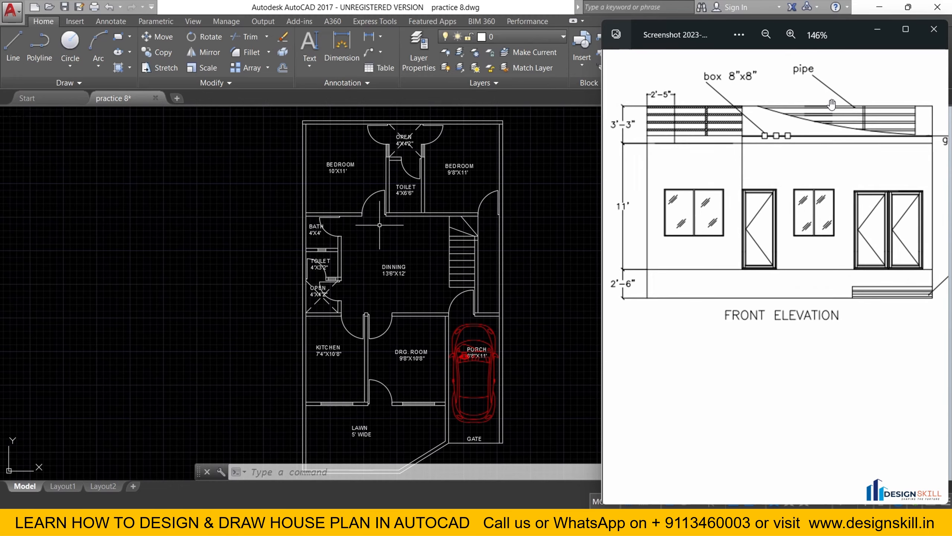
scroll(838, 113, down, 4)
scroll(835, 143, up, 4)
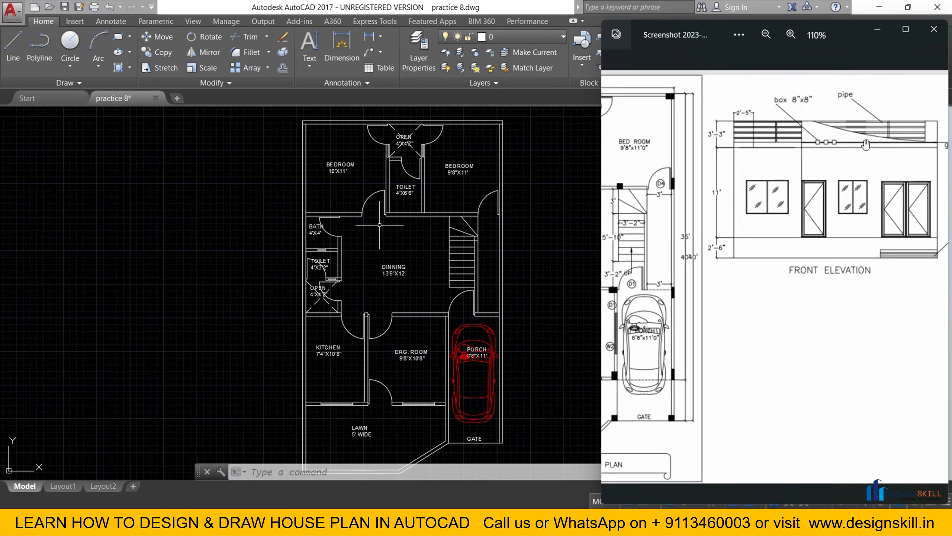
scroll(828, 146, down, 2)
drag(849, 180, 781, 208)
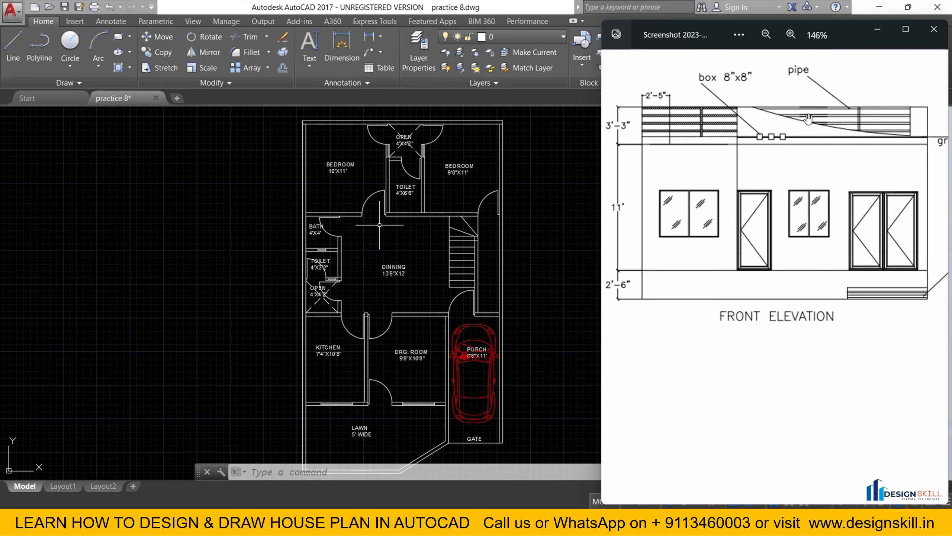
scroll(787, 127, down, 1)
scroll(786, 128, down, 2)
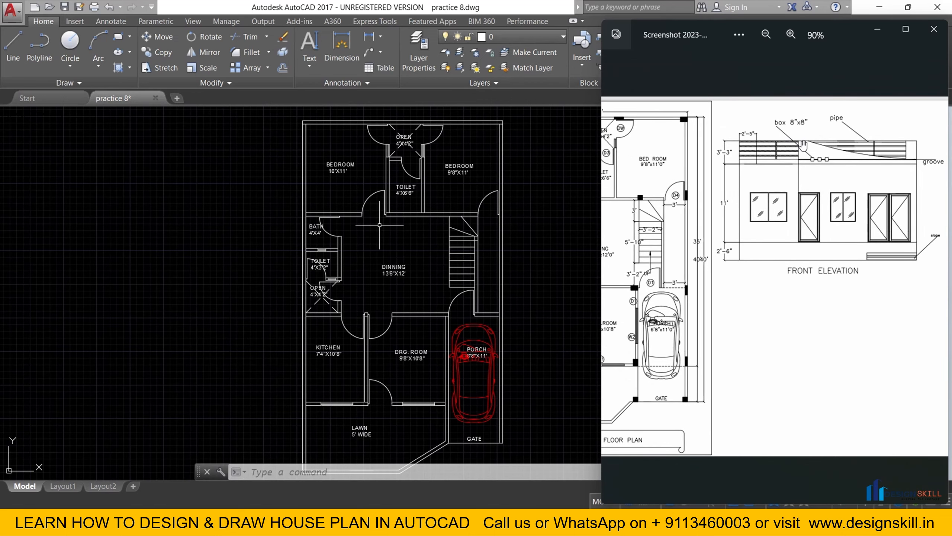
scroll(806, 145, up, 4)
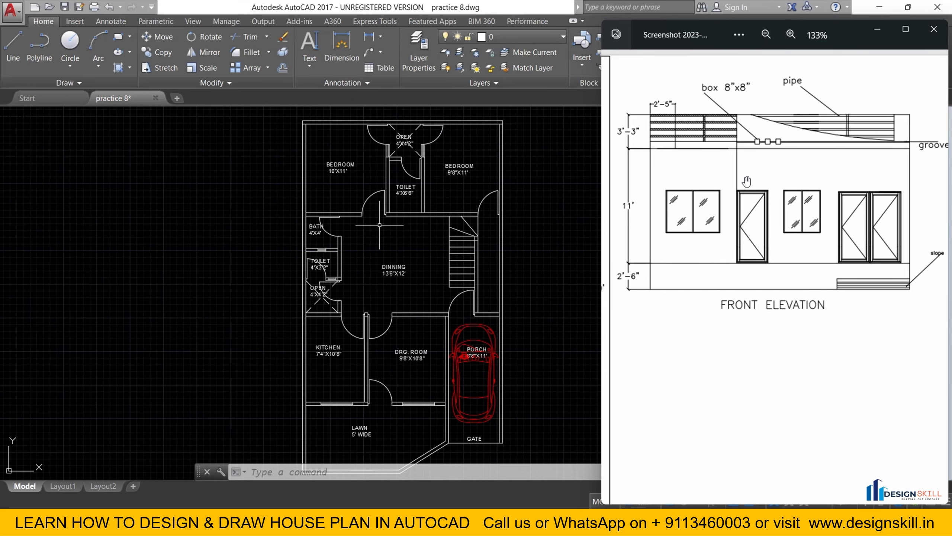
scroll(747, 181, down, 5)
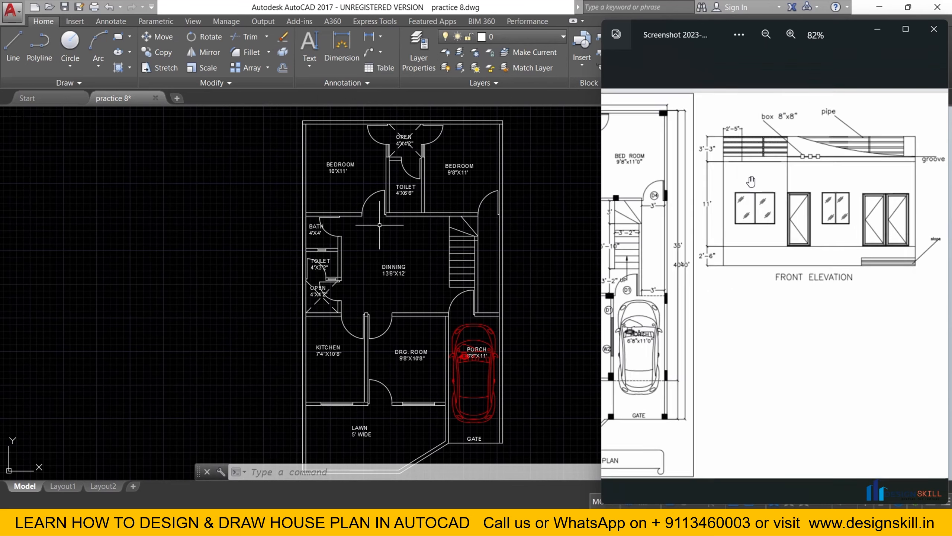
scroll(850, 203, up, 2)
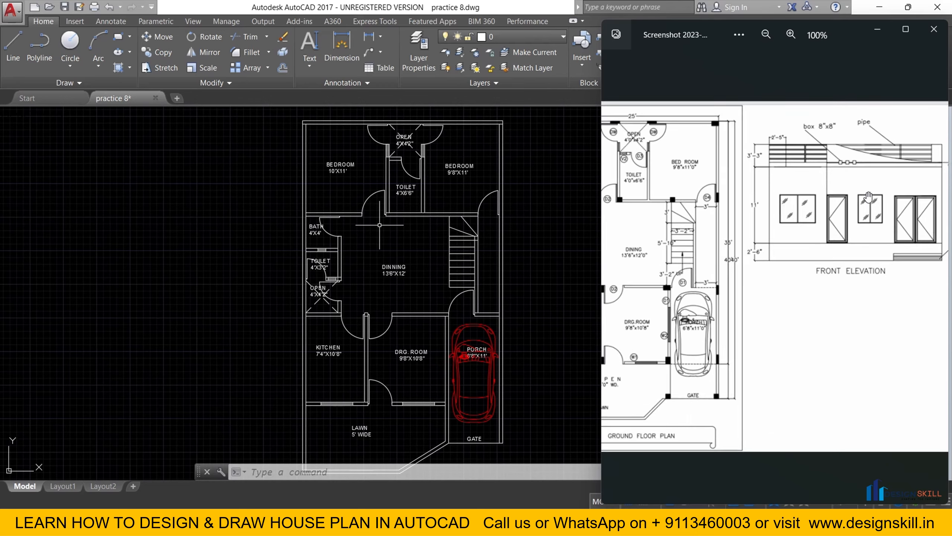
Compare the reference ground floor plan with its front elevation, checking the openings and the groove, box and pipe details.
scroll(832, 199, down, 2)
scroll(631, 202, up, 2)
drag(630, 201, 696, 181)
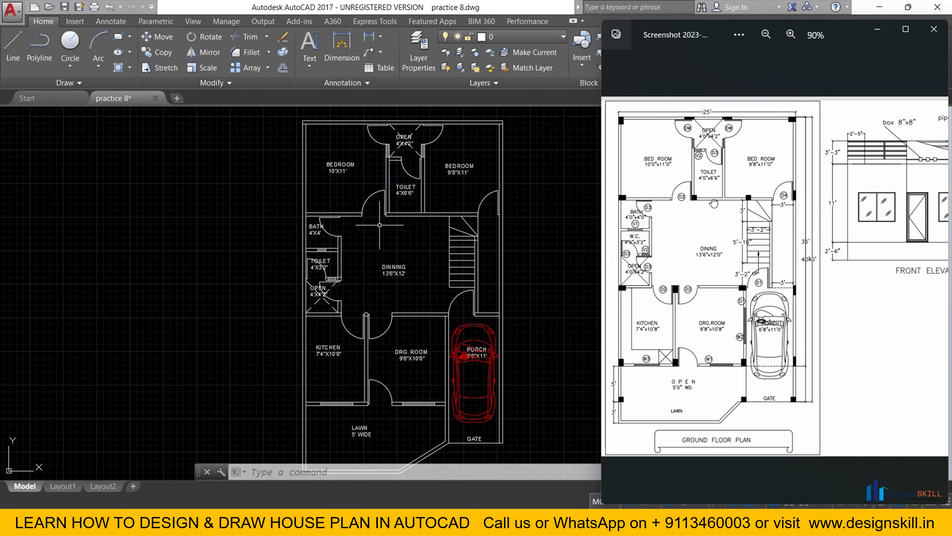
scroll(712, 199, up, 3)
scroll(722, 189, down, 3)
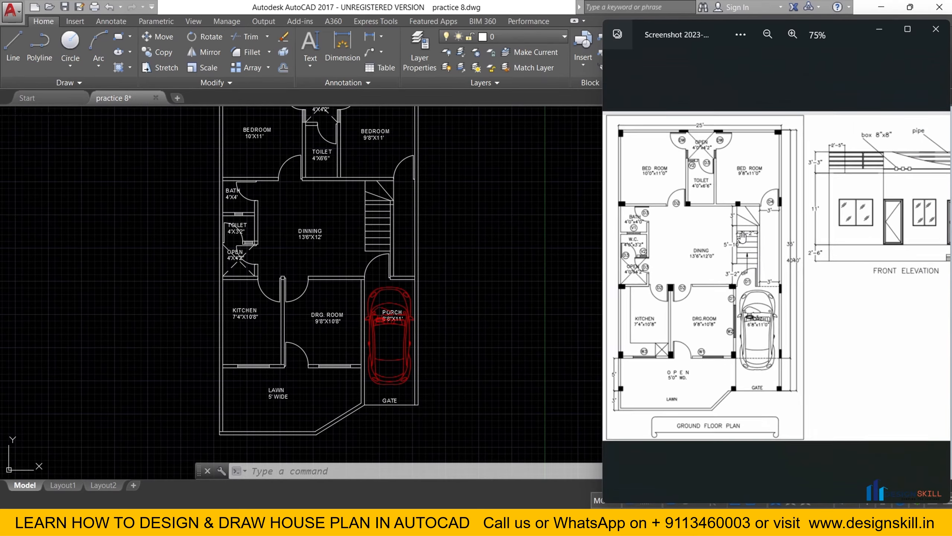
scroll(889, 184, up, 4)
drag(806, 219, 733, 227)
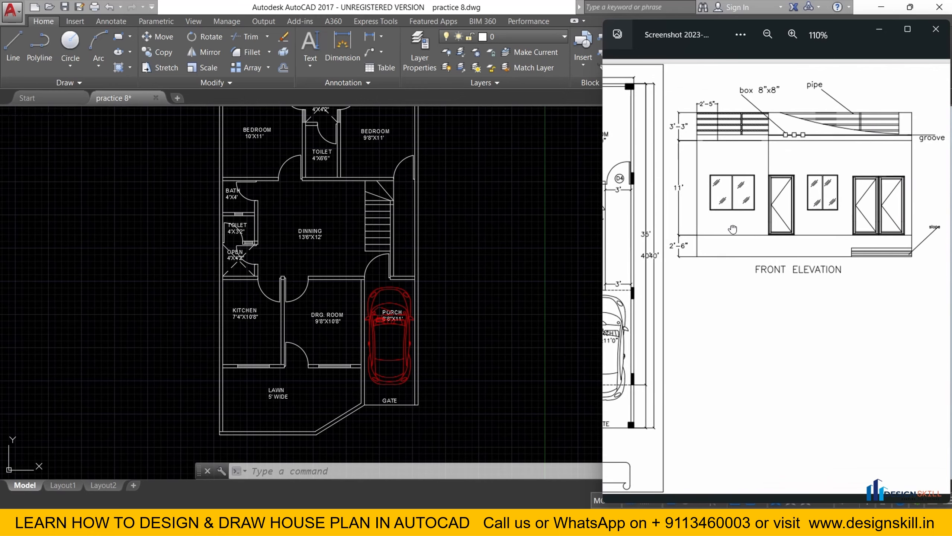
scroll(739, 162, up, 4)
scroll(728, 161, down, 4)
scroll(820, 158, up, 4)
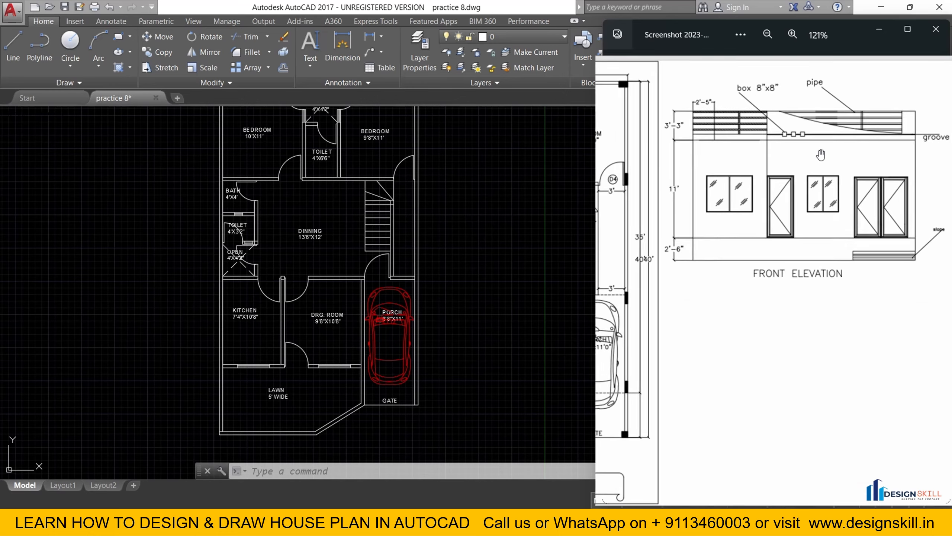
scroll(820, 158, down, 4)
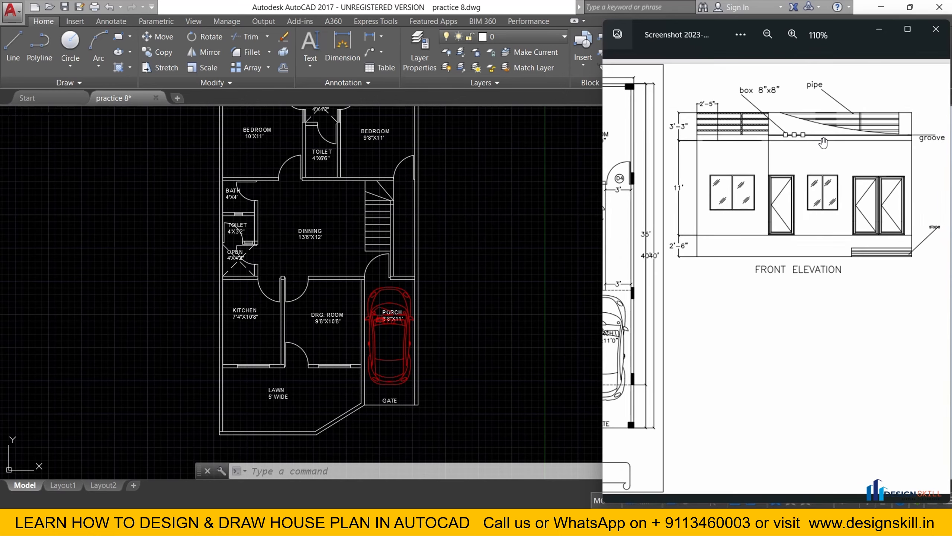
scroll(827, 143, up, 4)
scroll(829, 136, down, 4)
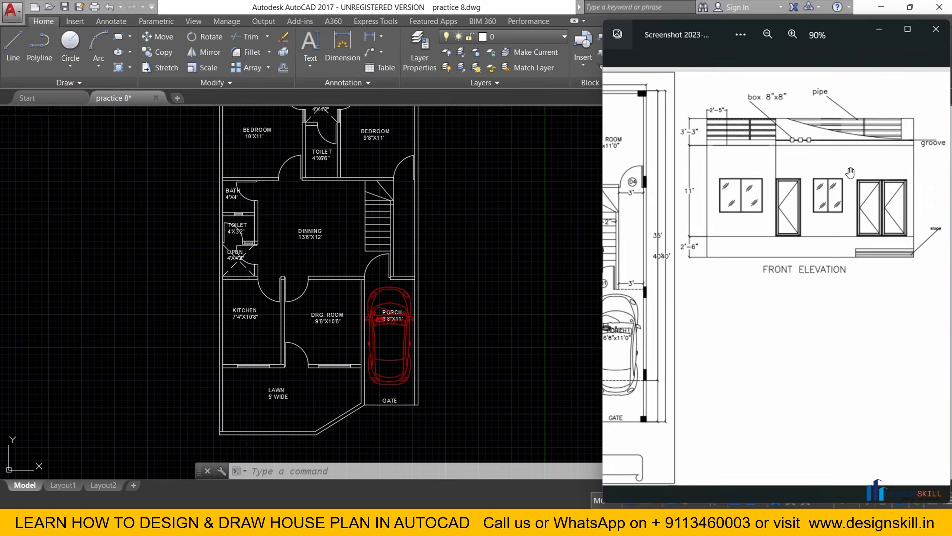
scroll(779, 192, up, 3)
scroll(794, 192, down, 3)
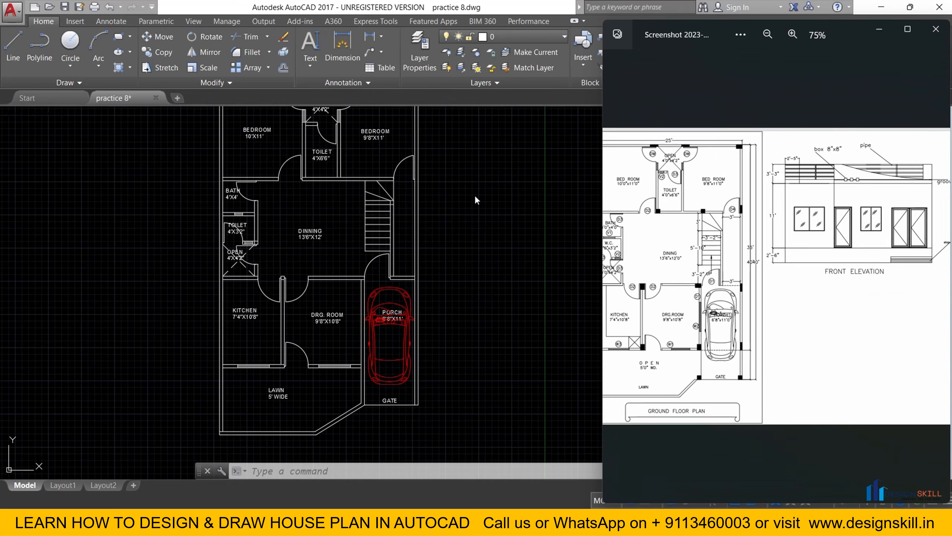
Return to AutoCAD and handwrite the notes "Construction Line", "XLine" and an underlined "XL" with the screen pen beside the floor plan.
click(457, 206)
middle_drag(442, 172, 388, 258)
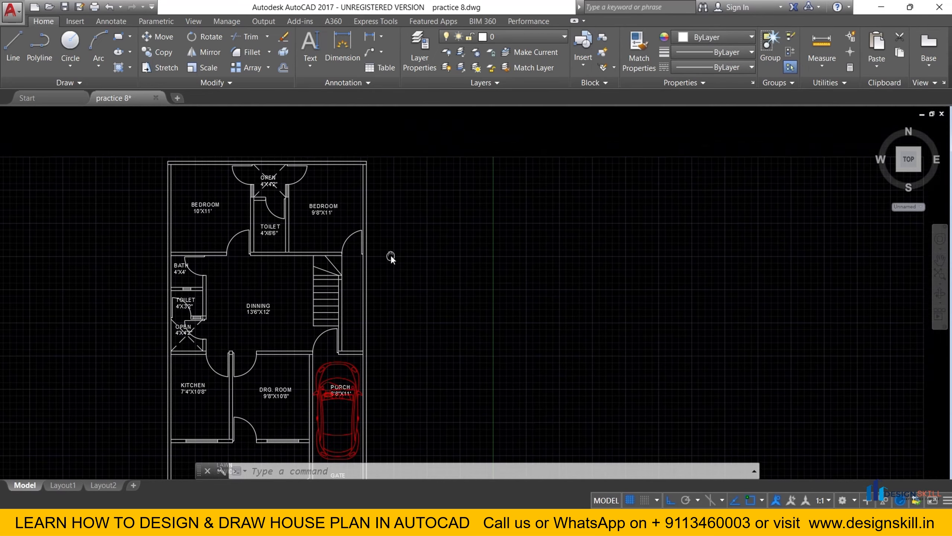
scroll(388, 202, up, 5)
middle_drag(389, 187, 383, 272)
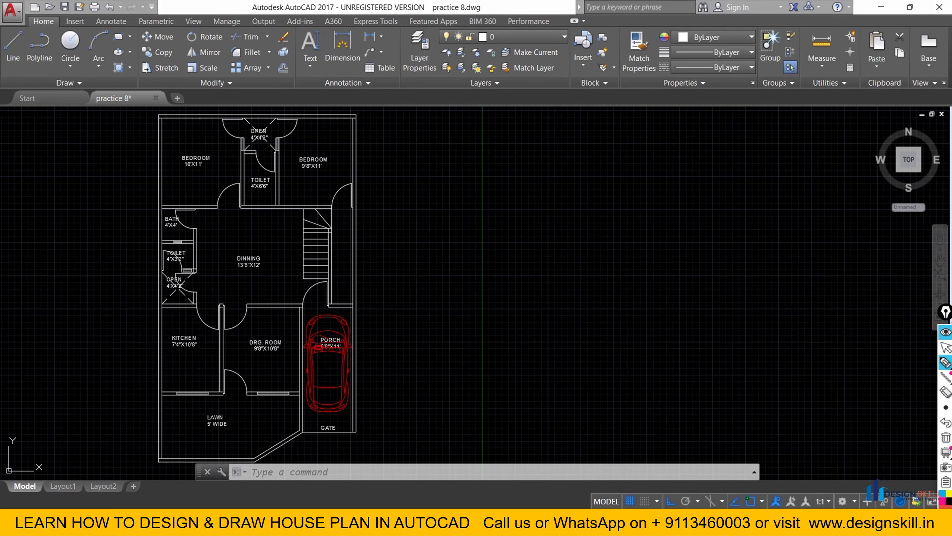
mouse_move(495, 143)
mouse_down()
mouse_move(502, 152)
mouse_move(596, 157)
mouse_move(659, 144)
mouse_up()
mouse_move(680, 138)
mouse_down()
mouse_move(691, 153)
mouse_move(758, 151)
mouse_up()
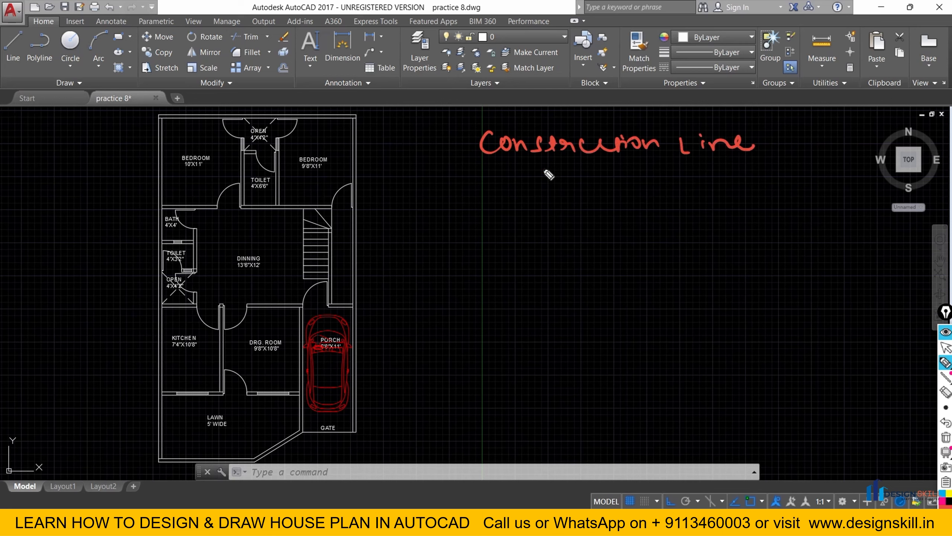
drag(548, 174, 647, 190)
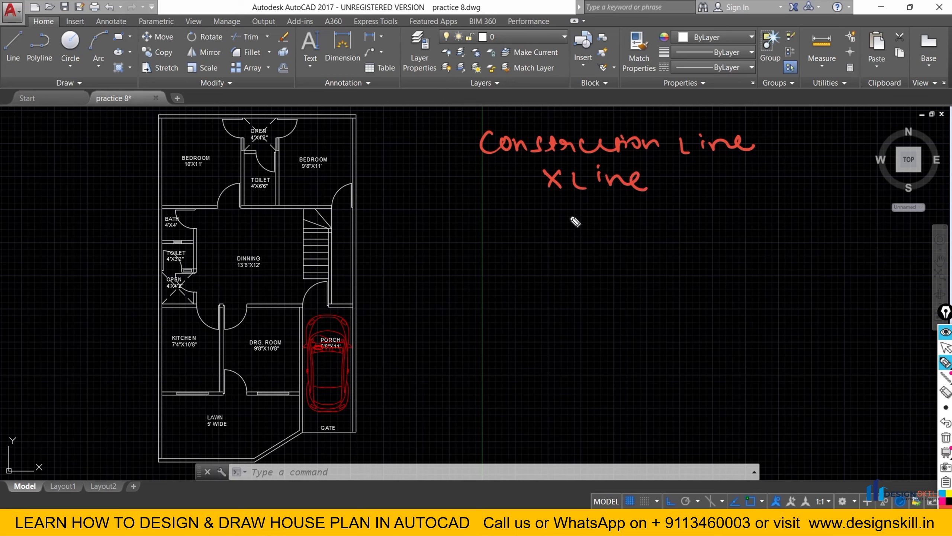
mouse_move(575, 222)
mouse_down()
mouse_move(640, 215)
mouse_move(624, 225)
mouse_up()
drag(558, 237, 621, 240)
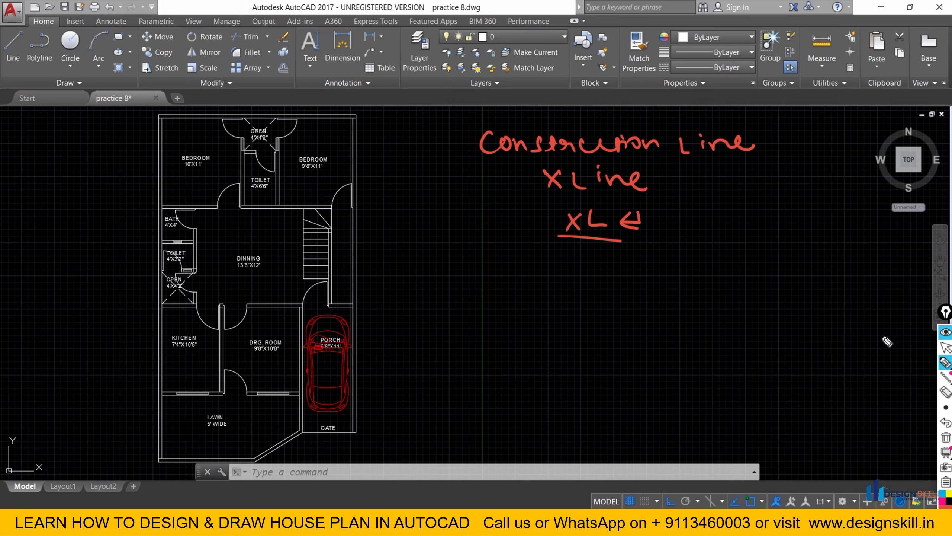
Put the screen pen away and start the construction line command XL (XLINE).
click(946, 347)
click(469, 472)
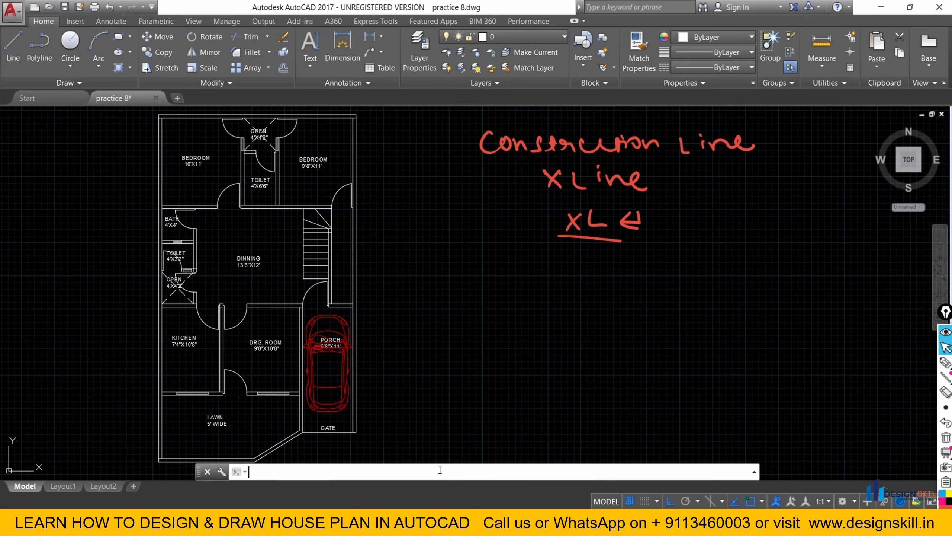
text(XL)
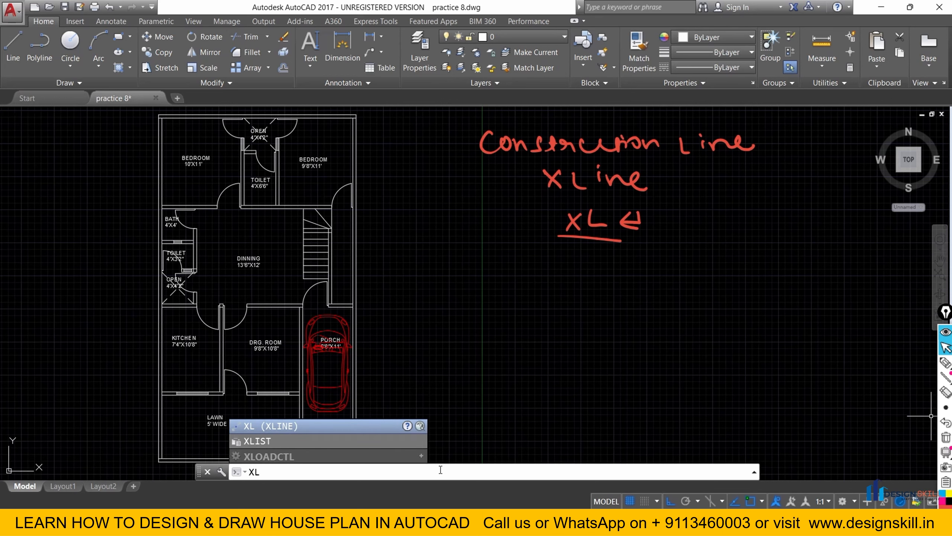
key(Return)
Circle the Hor, Ver, Ang, Bisect and Offset options with the screen pen, and erase those circles while keeping the handwritten notes.
mouse_move(946, 362)
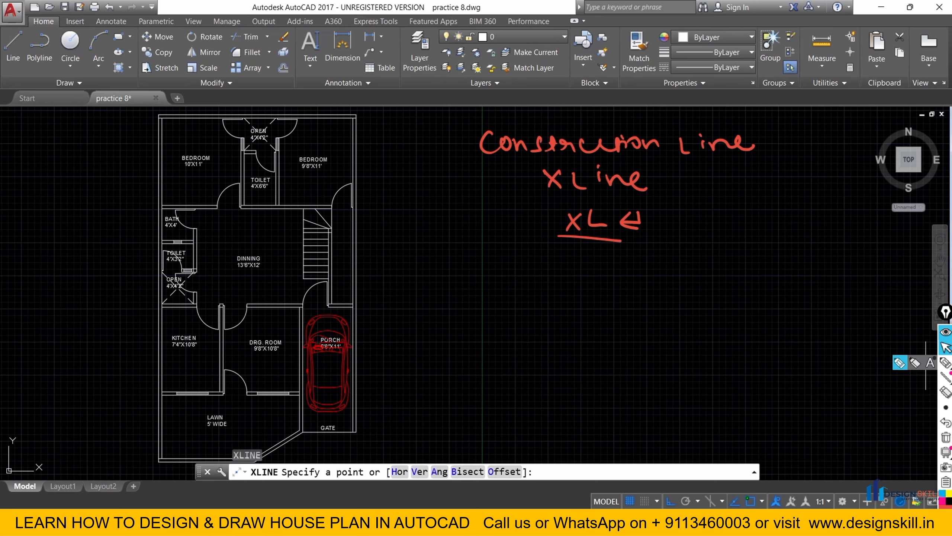
click(903, 363)
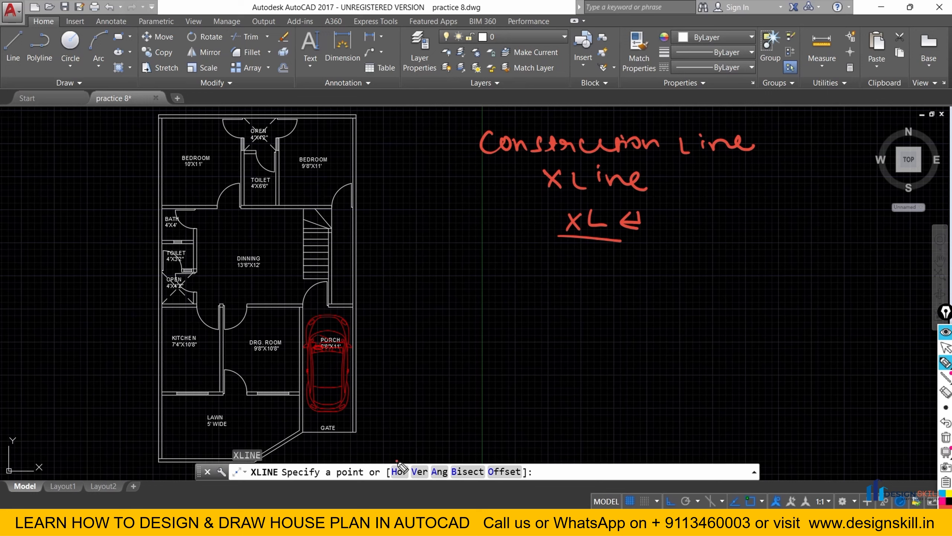
mouse_move(398, 460)
mouse_down()
mouse_move(392, 479)
mouse_move(421, 466)
mouse_move(523, 469)
mouse_move(516, 450)
mouse_up()
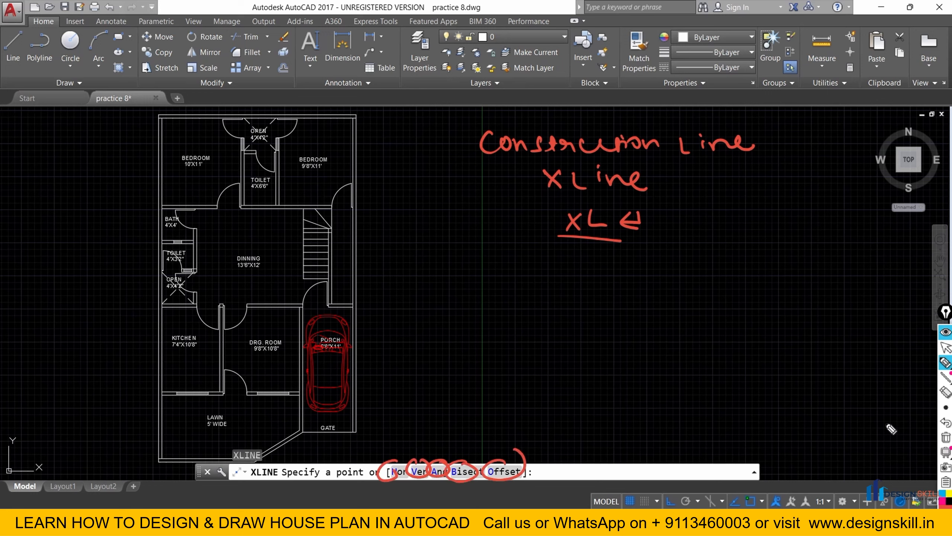
click(946, 437)
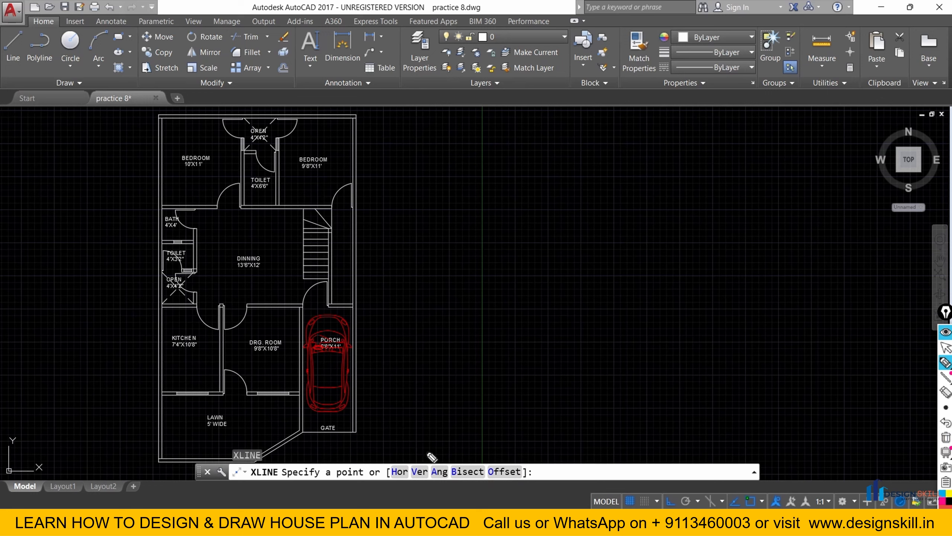
click(946, 425)
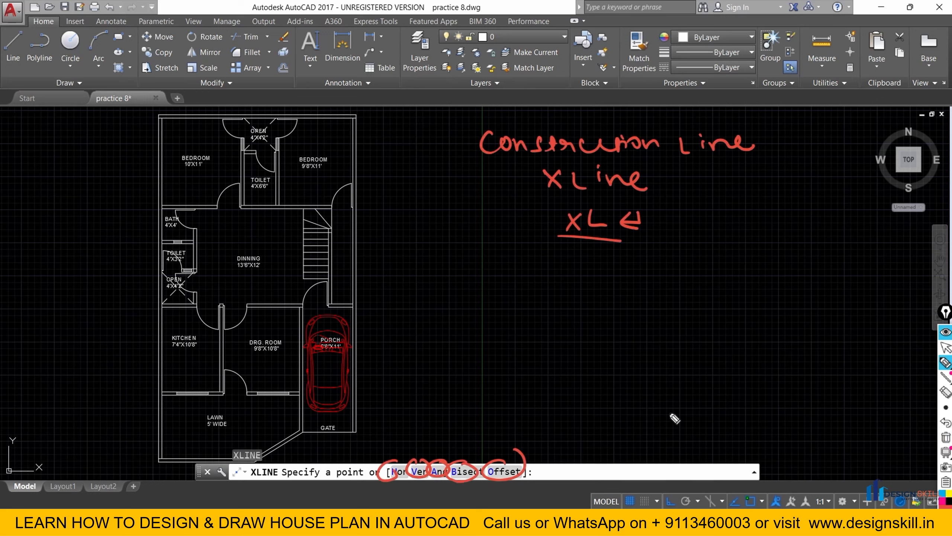
click(946, 392)
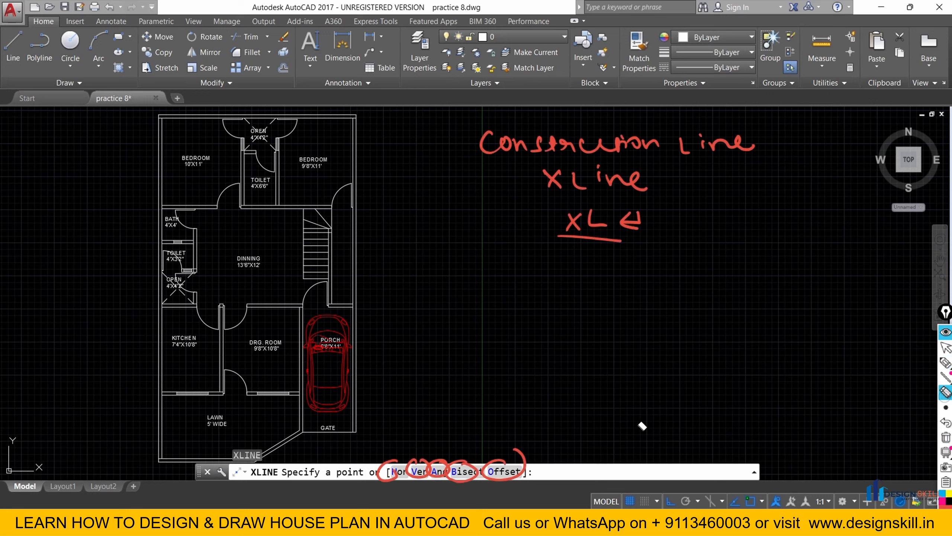
drag(388, 471, 578, 465)
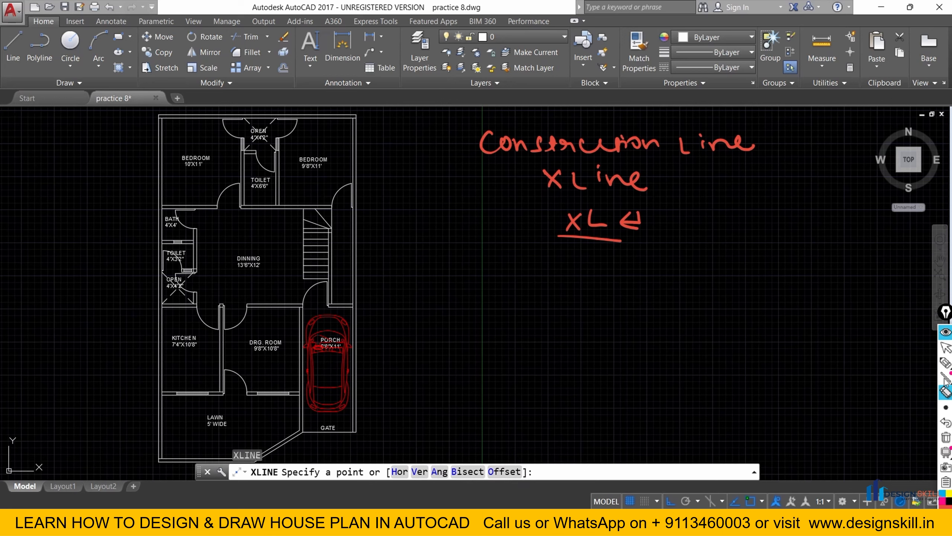
Circle only the Ver option of the XLINE prompt with the screen pen, and return to the normal pointer.
click(945, 362)
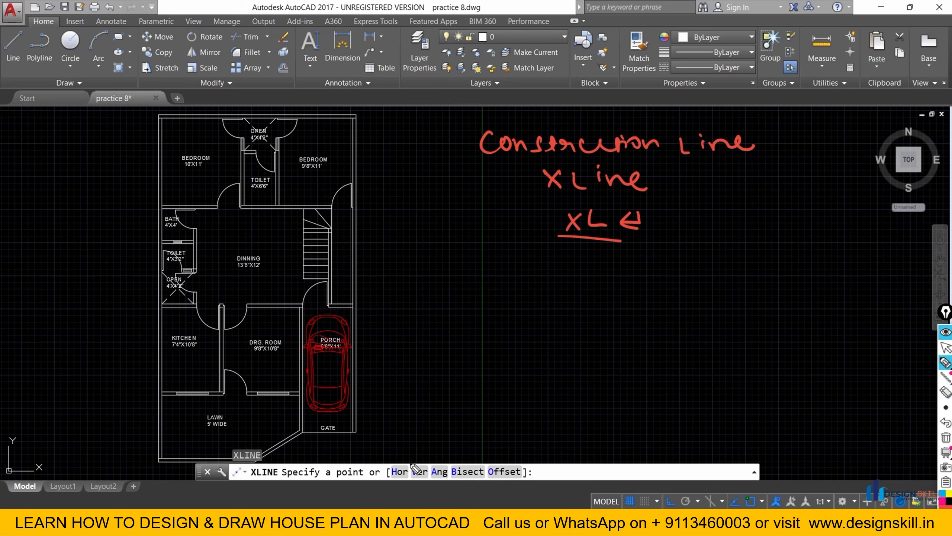
mouse_move(412, 465)
mouse_down()
mouse_move(411, 478)
mouse_move(425, 463)
mouse_up()
click(945, 347)
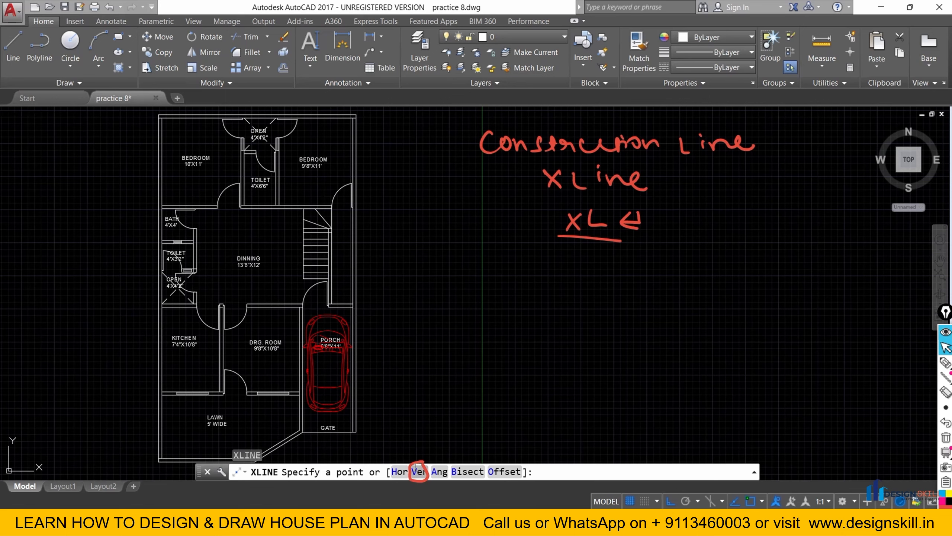
Draw two vertical construction lines with the Ver option, one on each side of the floor plan.
click(418, 471)
scroll(397, 339, down, 4)
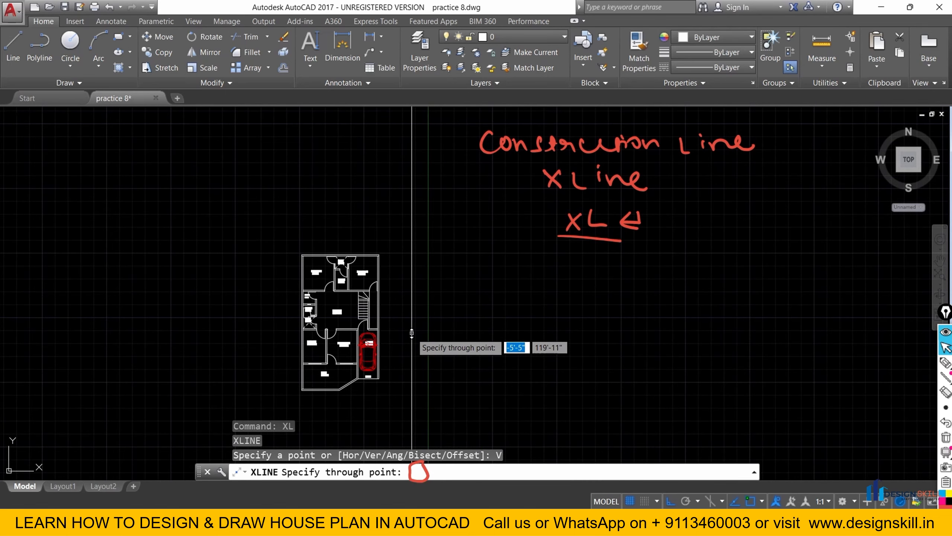
scroll(405, 311, down, 3)
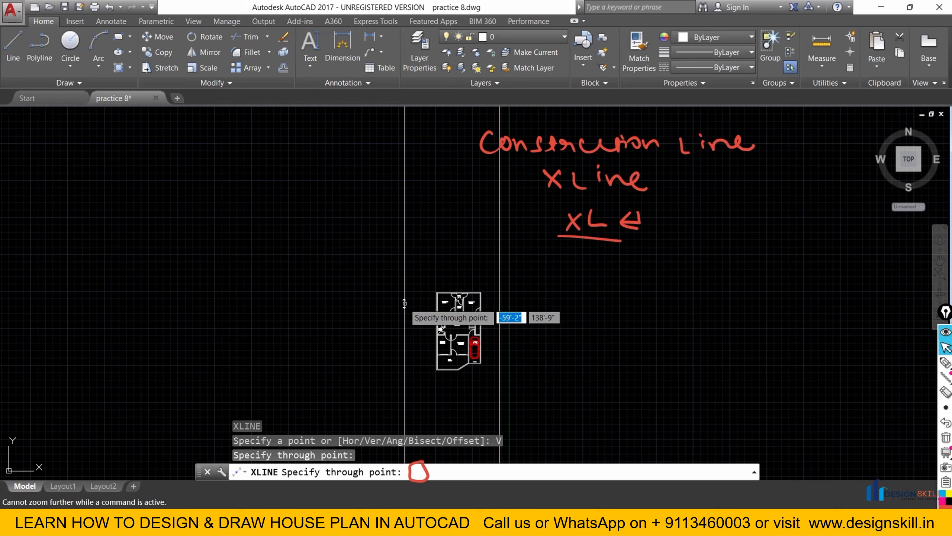
click(372, 305)
key(Return)
scroll(389, 300, down, 5)
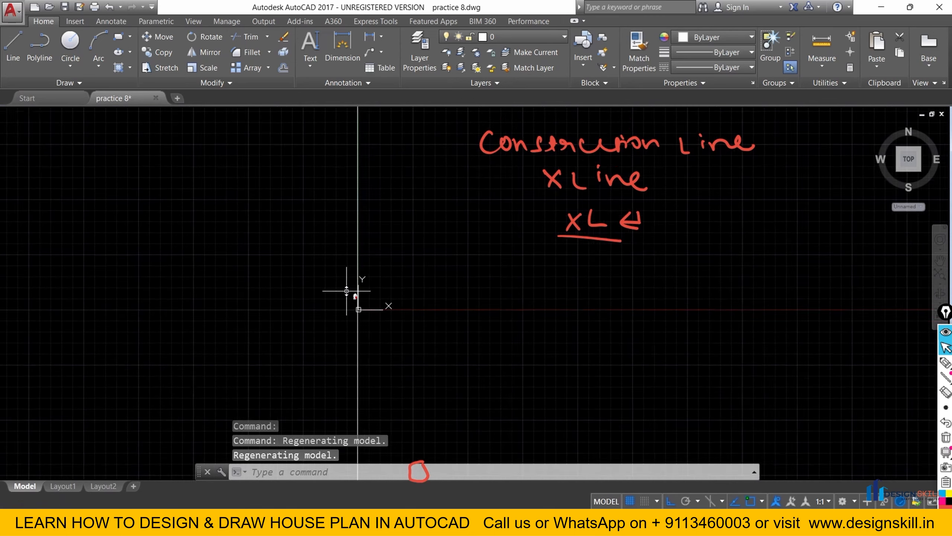
Examine how far the vertical construction line extends beyond the floor plan.
scroll(352, 297, down, 3)
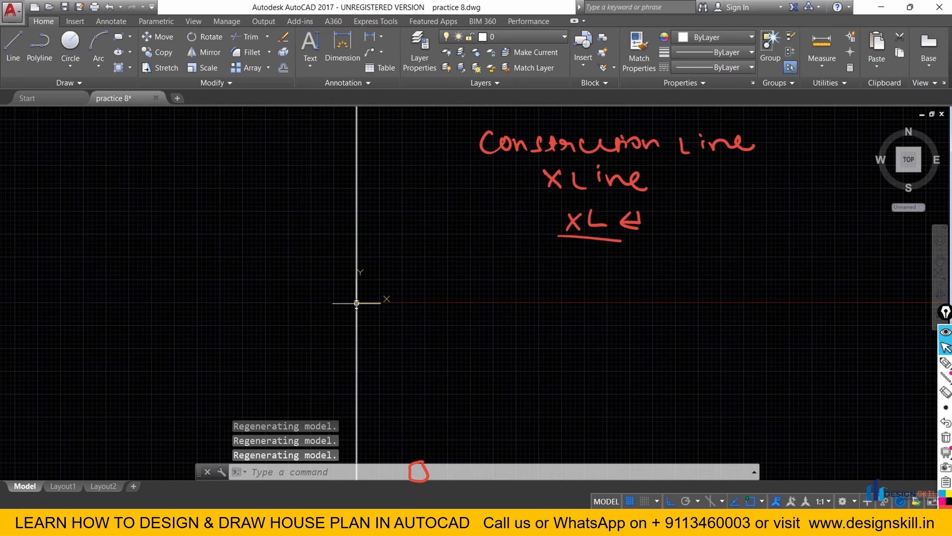
scroll(355, 303, down, 3)
scroll(356, 305, up, 8)
scroll(409, 280, down, 6)
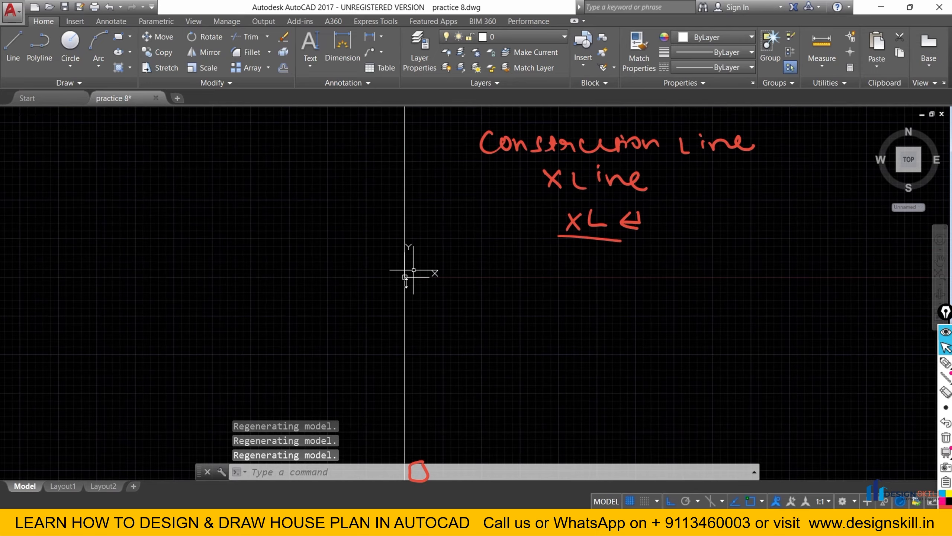
scroll(407, 279, up, 8)
scroll(405, 147, up, 4)
scroll(372, 132, up, 4)
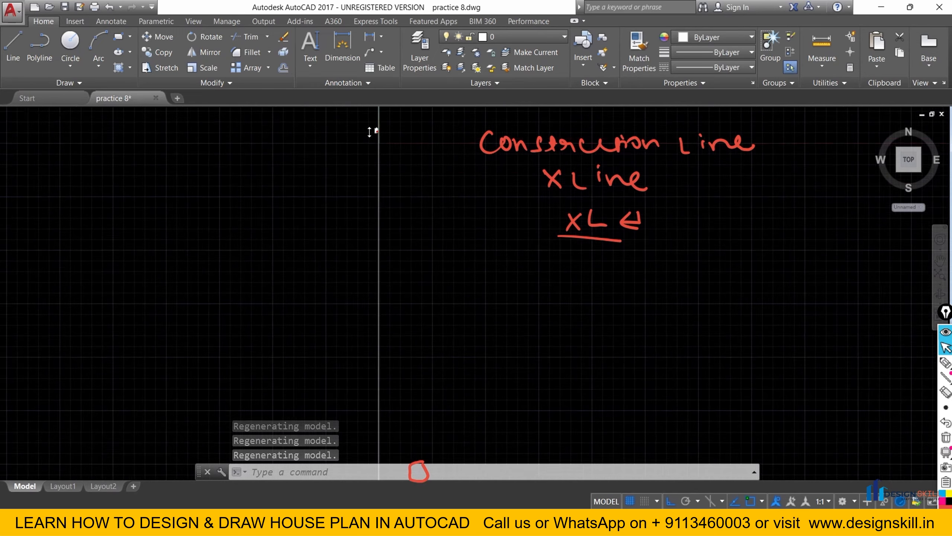
scroll(370, 132, up, 6)
scroll(372, 259, up, 5)
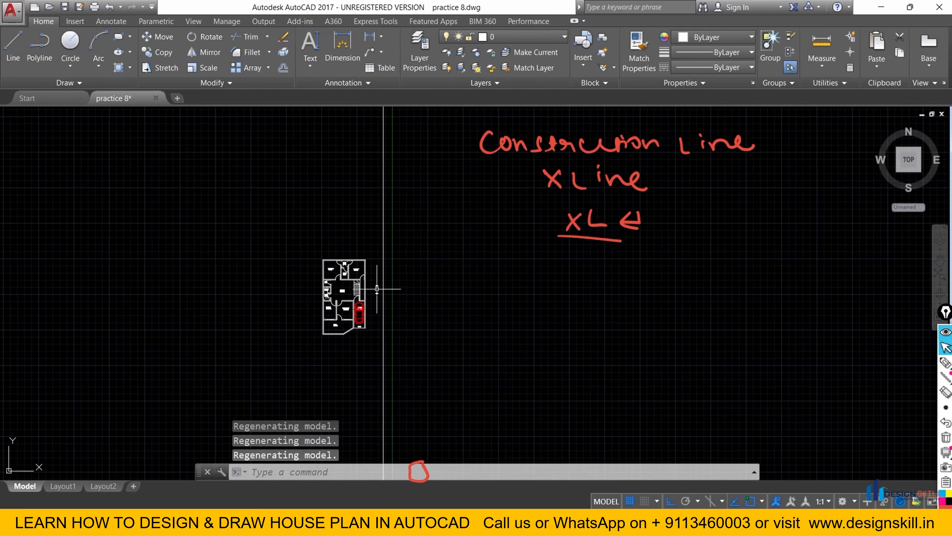
scroll(377, 282, up, 7)
scroll(381, 271, down, 6)
scroll(388, 267, up, 5)
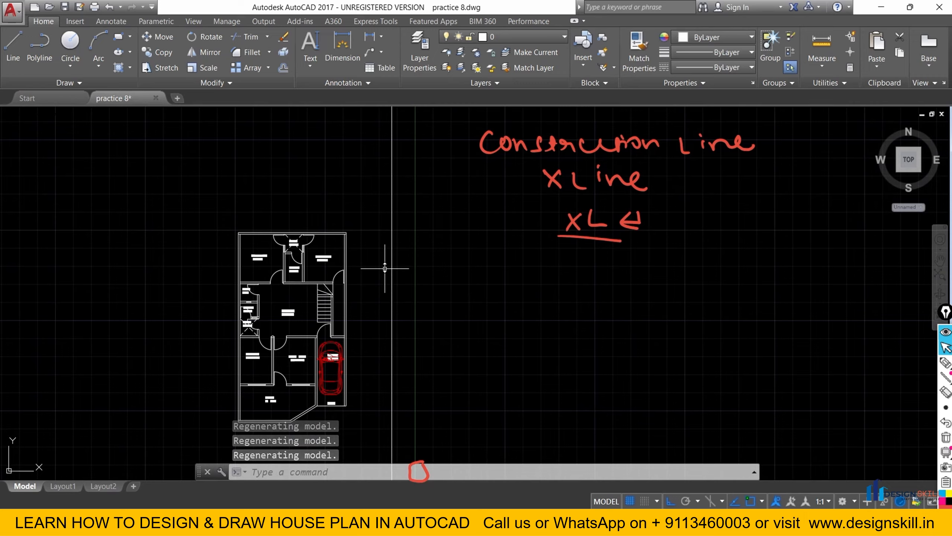
scroll(385, 268, down, 2)
Switch to the reference screenshot, examine its front elevation drawing, and return to AutoCAD.
click(630, 523)
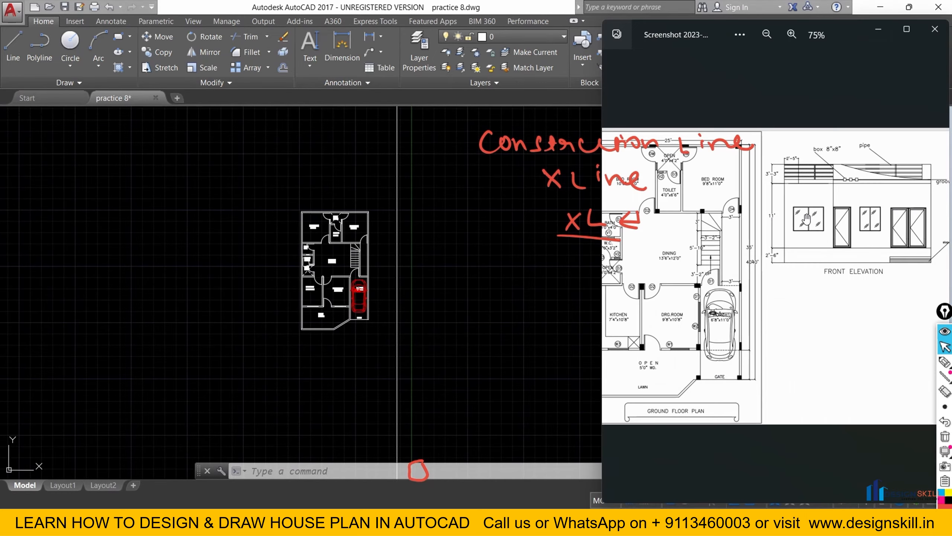
scroll(806, 219, up, 4)
scroll(827, 239, down, 2)
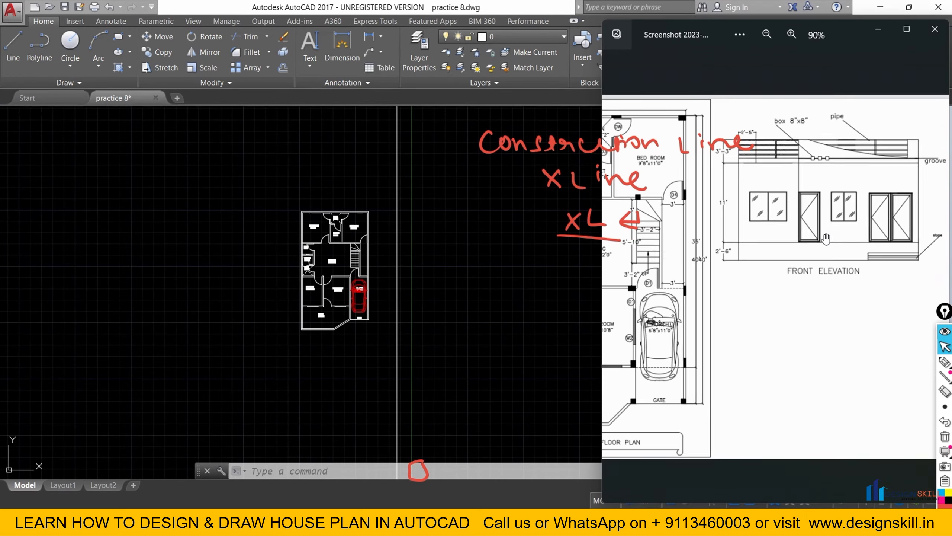
scroll(826, 238, up, 2)
scroll(831, 208, down, 1)
click(876, 34)
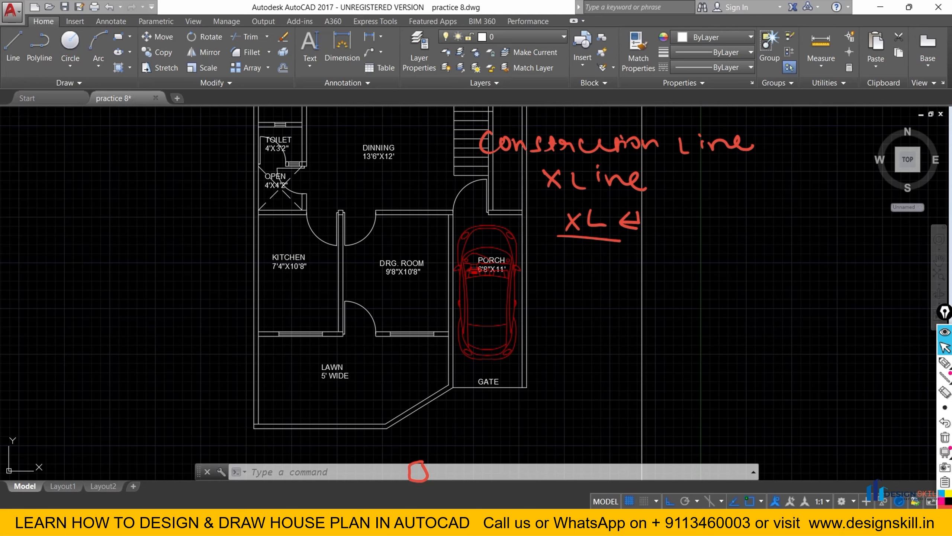
Mark the overall front width of the floor plan as 25' with the screen pen, including strokes at both outer walls.
scroll(396, 286, down, 2)
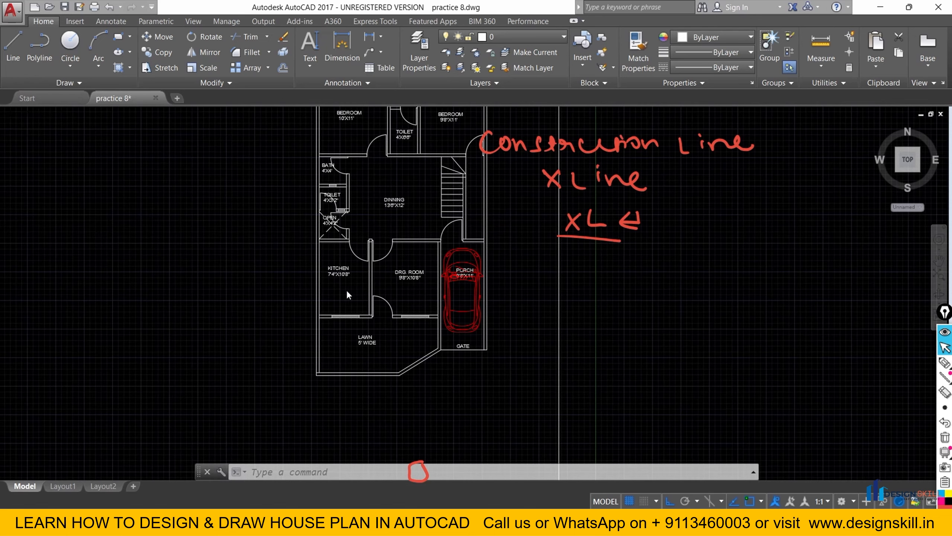
scroll(343, 289, up, 4)
scroll(305, 261, down, 2)
scroll(305, 260, down, 2)
scroll(324, 260, up, 2)
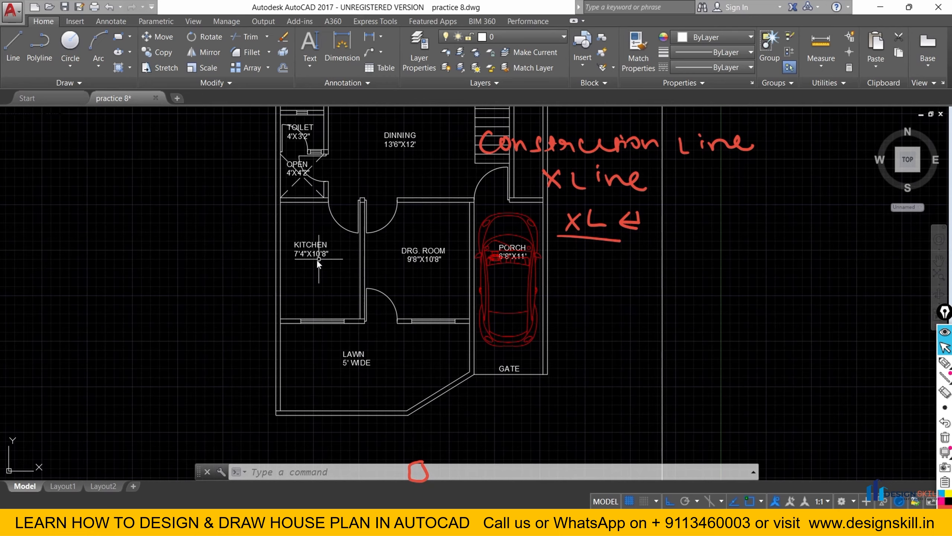
mouse_move(944, 362)
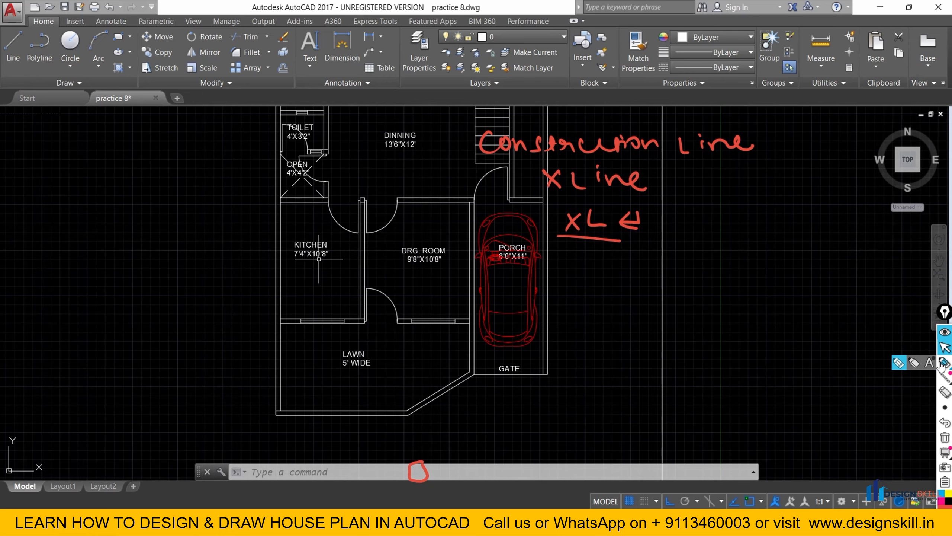
click(901, 364)
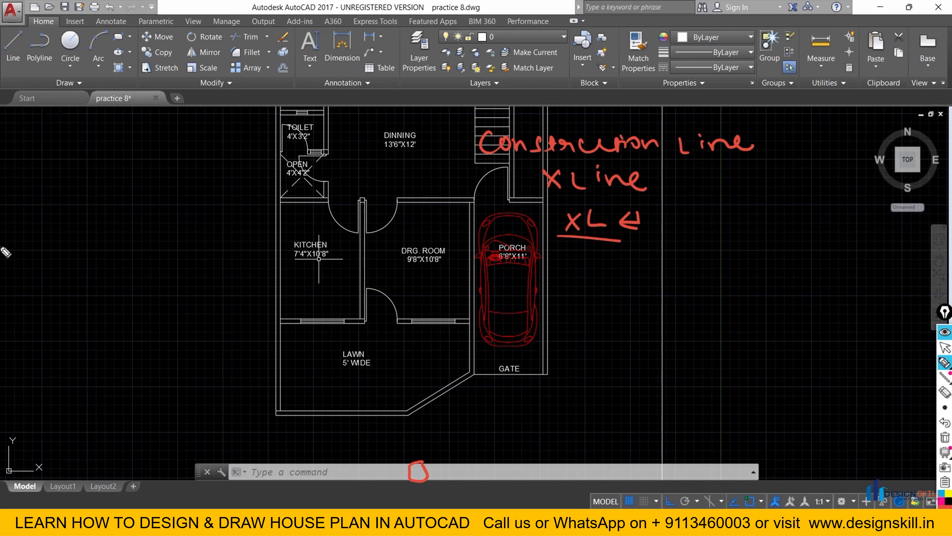
mouse_move(274, 360)
mouse_down()
mouse_move(558, 357)
mouse_move(548, 363)
mouse_up()
drag(275, 353, 270, 421)
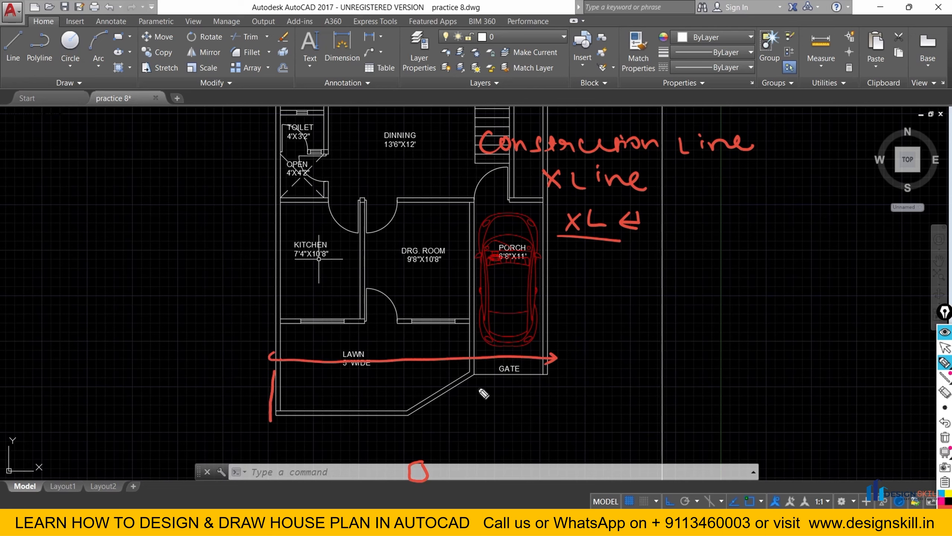
drag(546, 371, 541, 392)
mouse_move(398, 343)
mouse_down()
mouse_move(411, 354)
mouse_move(426, 343)
mouse_up()
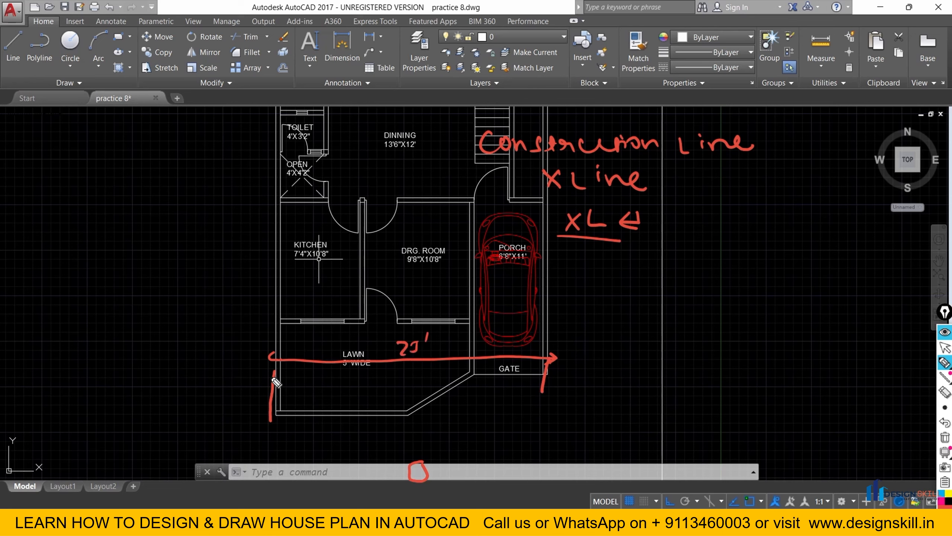
drag(548, 370, 543, 394)
Mark the two windows and the door of the front wall with the screen pen, and clear all annotations from the screen.
mouse_move(316, 326)
mouse_down()
mouse_move(327, 330)
mouse_move(298, 330)
mouse_up()
mouse_move(374, 316)
mouse_down()
mouse_move(368, 324)
mouse_move(396, 324)
mouse_up()
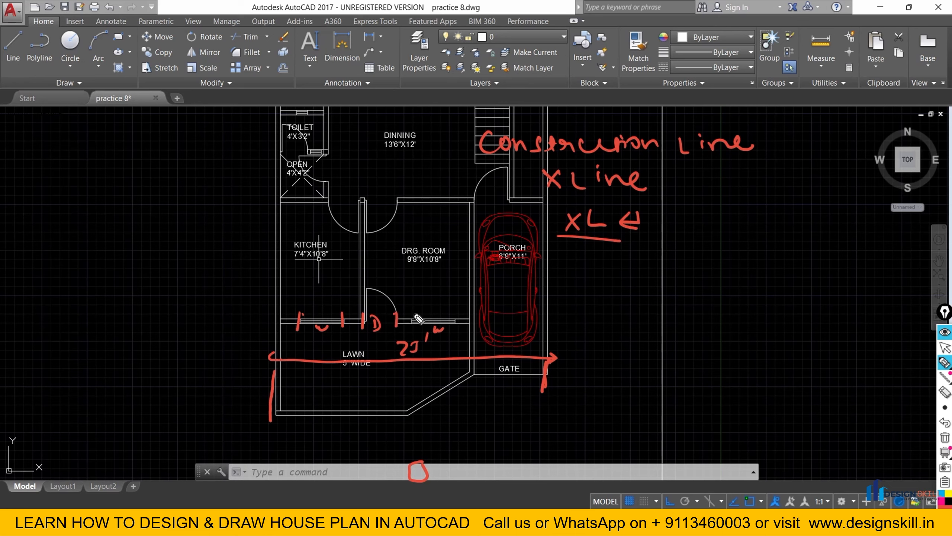
drag(413, 319, 454, 330)
click(945, 437)
click(944, 347)
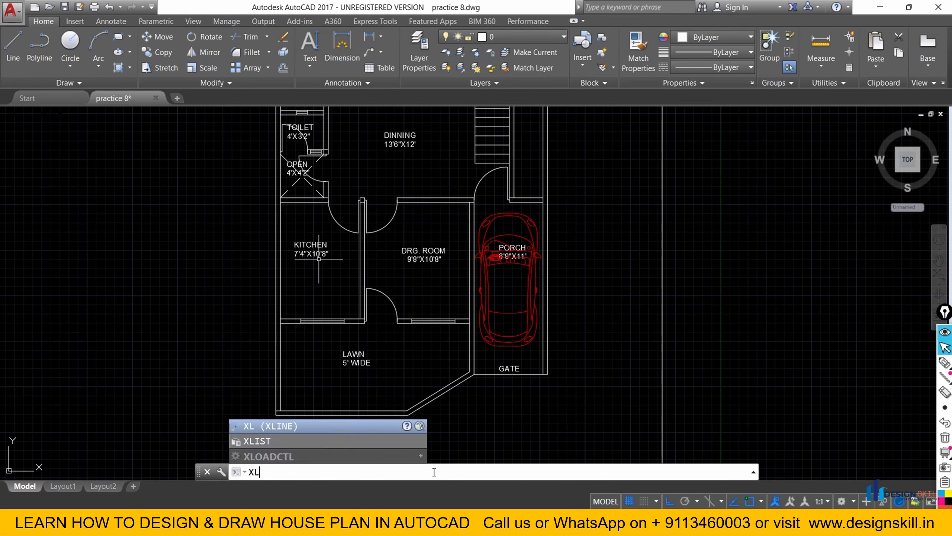
key(Return)
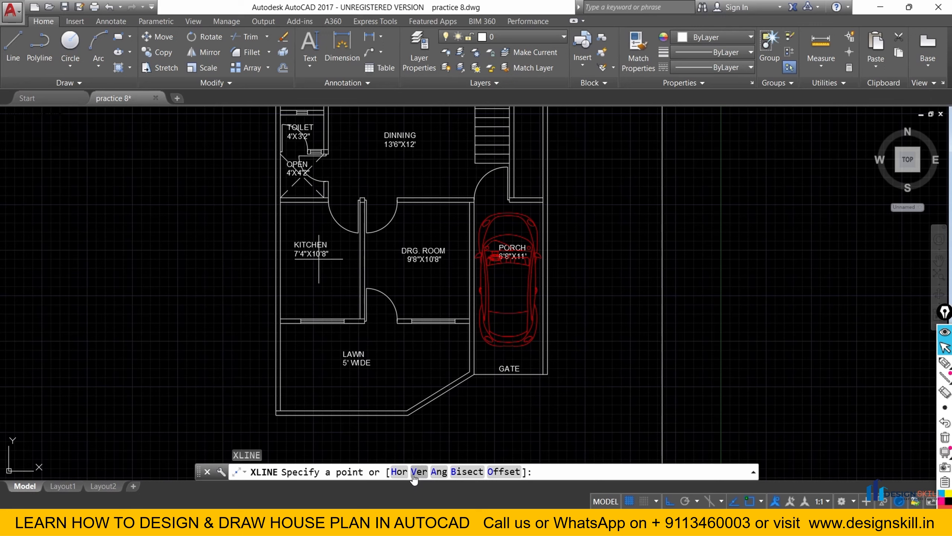
click(398, 472)
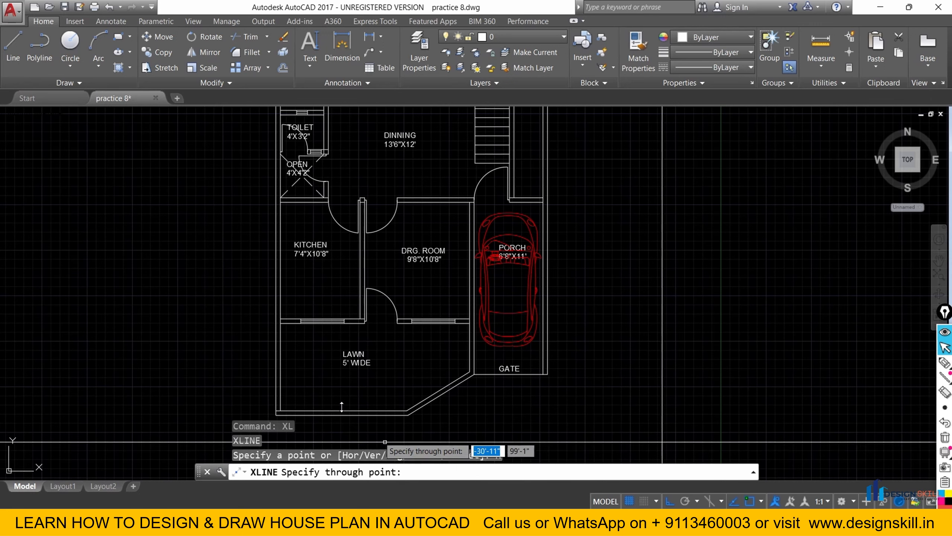
key(Escape)
Draw vertical construction lines with XLINE's Ver option through the lawn's outer corner and the gate's outer corner.
click(400, 473)
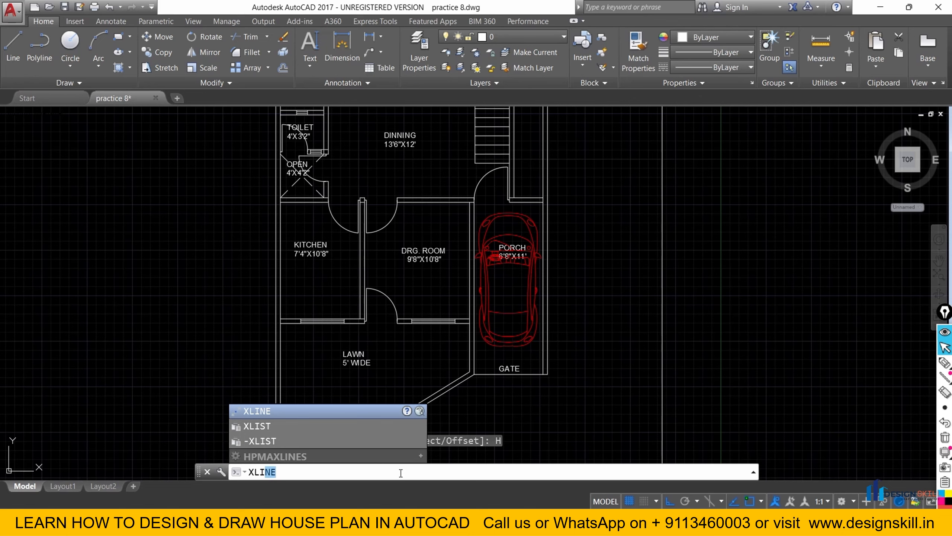
text(XLI)
key(Return)
text(V)
key(Return)
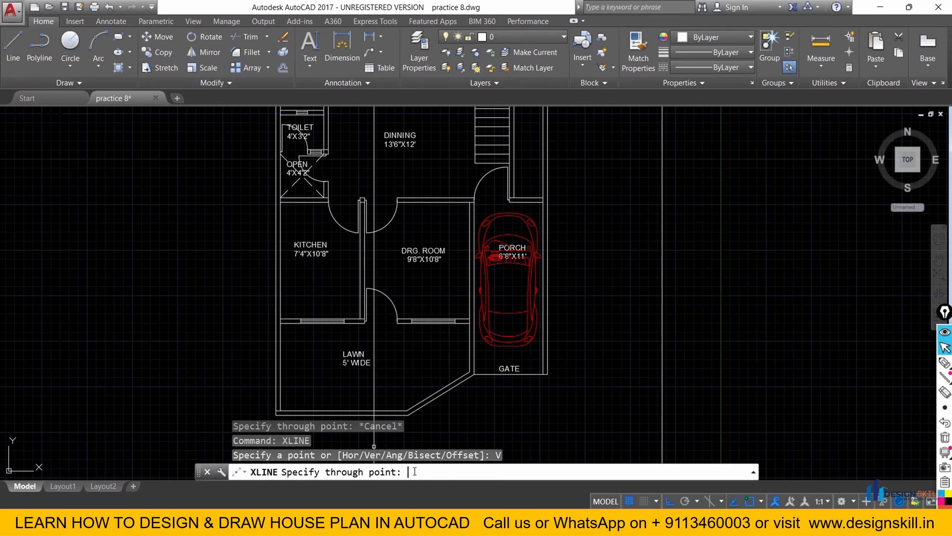
scroll(276, 416, up, 4)
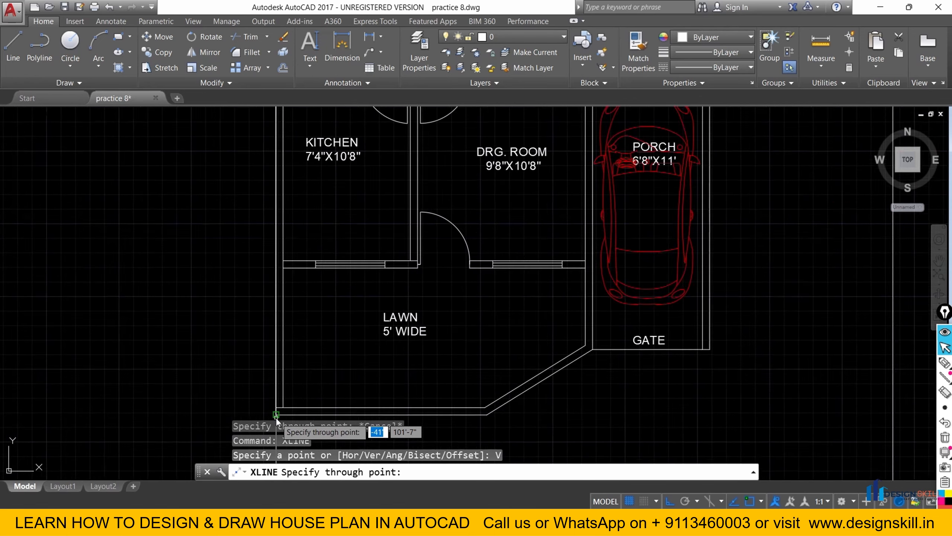
click(276, 414)
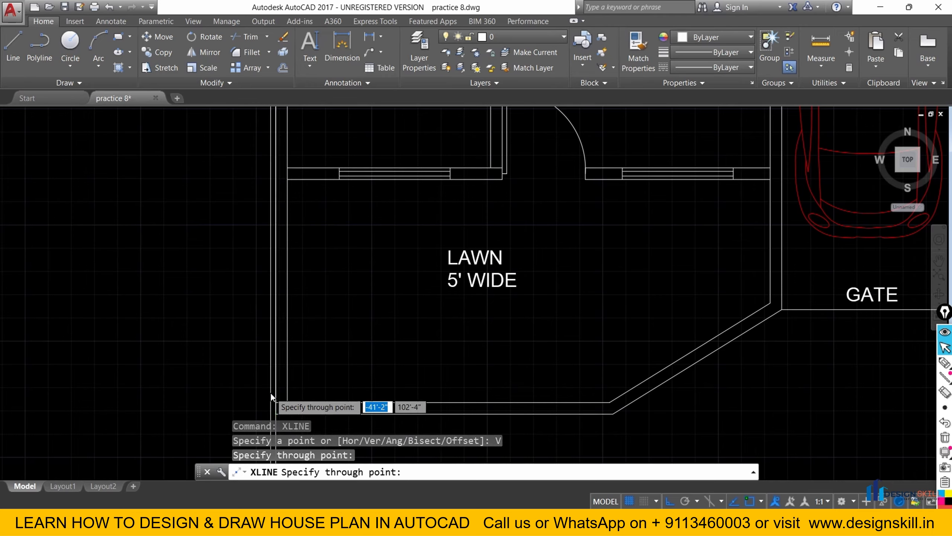
scroll(276, 414, down, 5)
scroll(465, 371, up, 4)
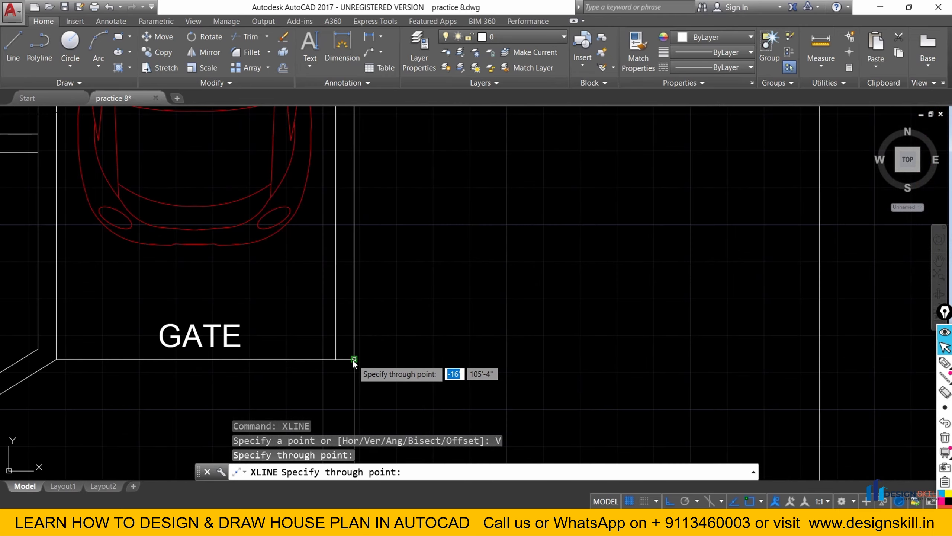
click(352, 358)
Add vertical construction lines through both ends of the kitchen's front window.
scroll(390, 362, down, 2)
scroll(426, 363, down, 5)
scroll(263, 338, up, 8)
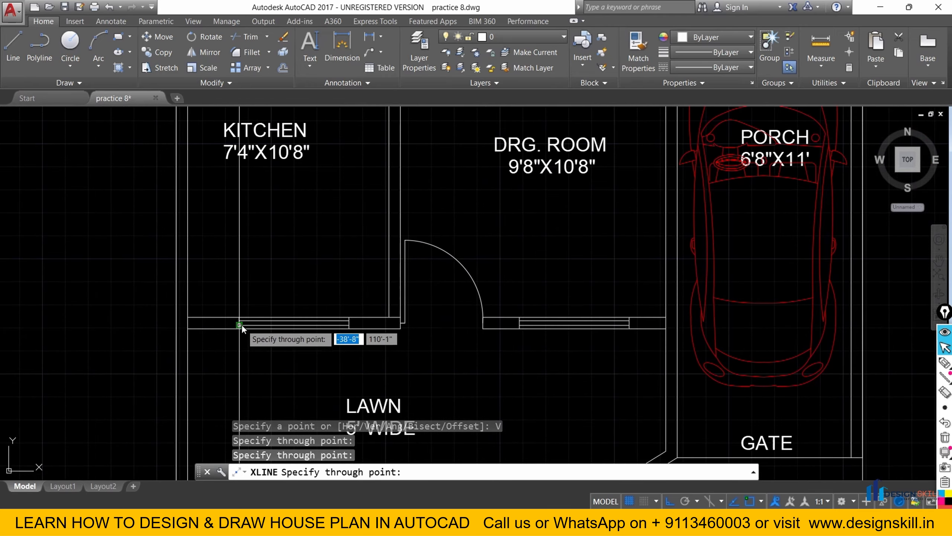
click(231, 329)
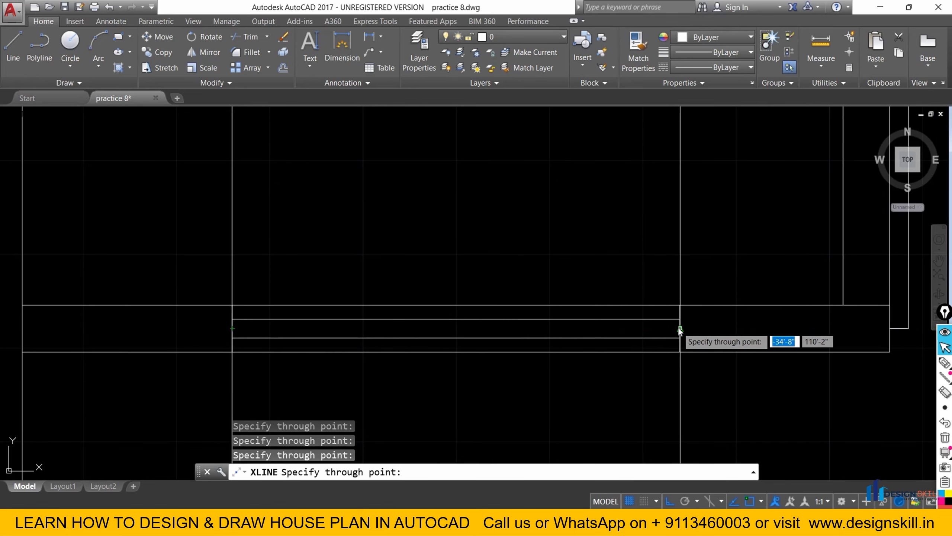
Add vertical construction lines through both sides of the drawing room's front door opening.
scroll(304, 340, down, 2)
scroll(582, 325, up, 5)
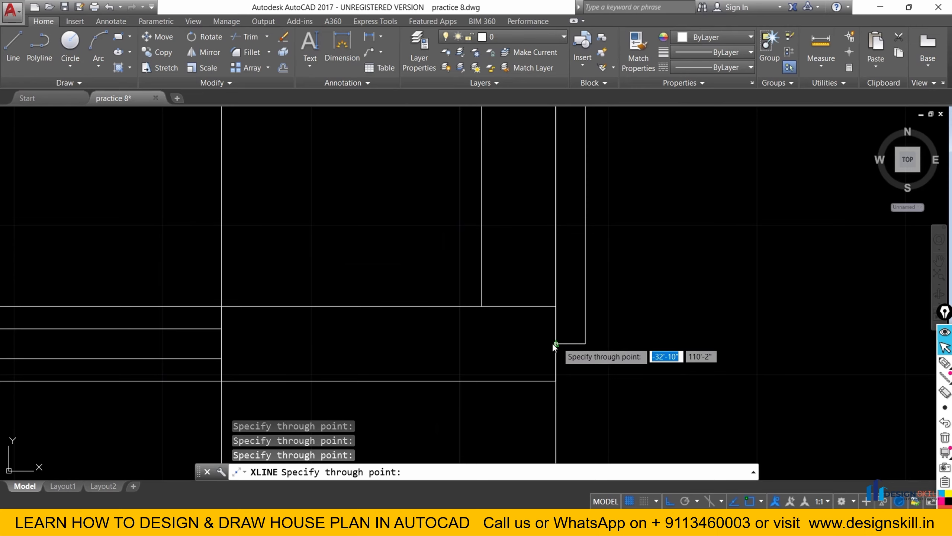
scroll(552, 343, down, 3)
scroll(555, 340, up, 4)
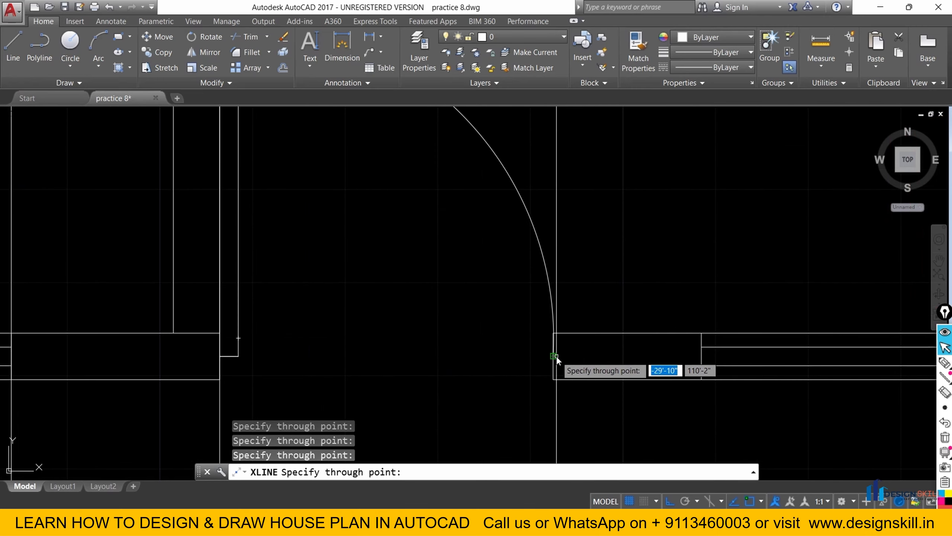
click(555, 357)
Add vertical construction lines through both ends of the drawing room's front window, and end the command.
scroll(492, 344, down, 4)
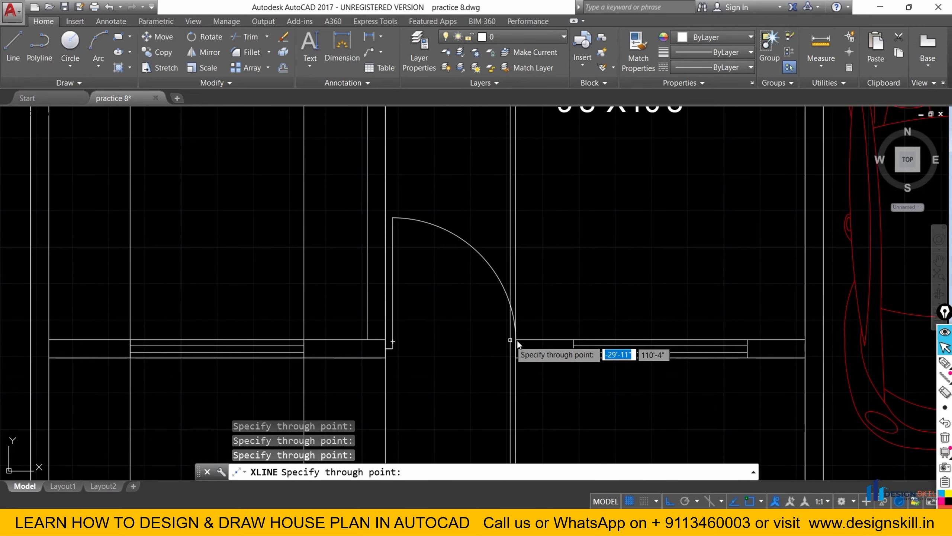
scroll(574, 341, up, 4)
click(574, 341)
scroll(476, 344, down, 4)
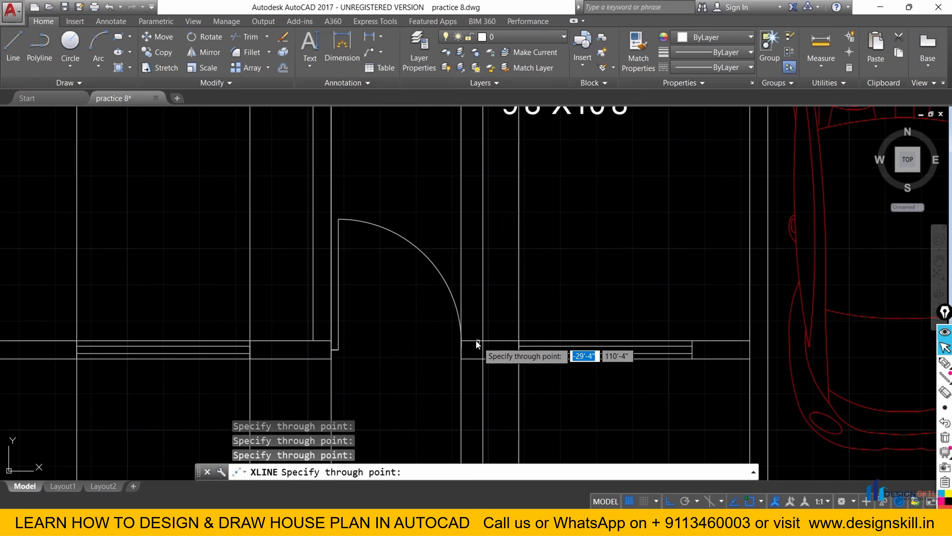
scroll(697, 351, up, 4)
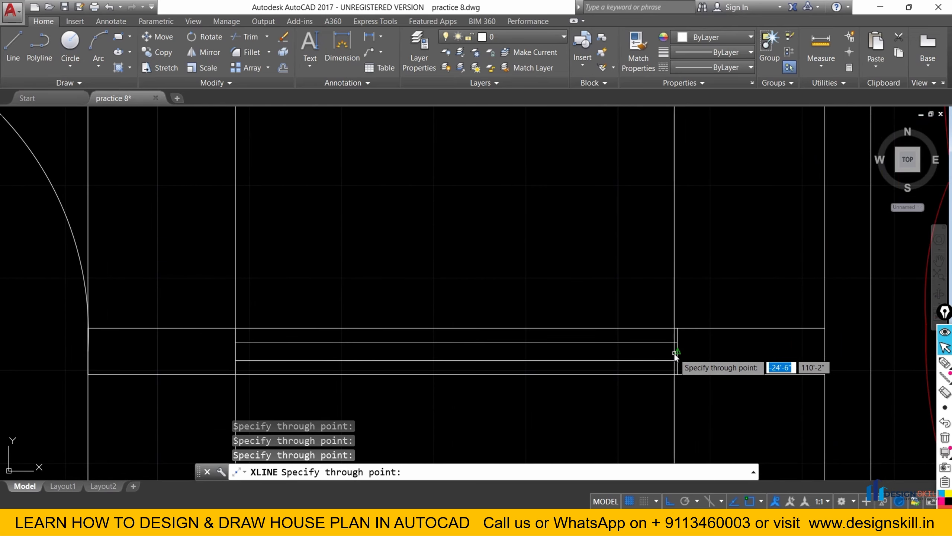
key(Return)
Add a vertical construction line with XLINE's Ver option through the gate's inner corner beside the lawn, and save the drawing.
scroll(503, 243, down, 6)
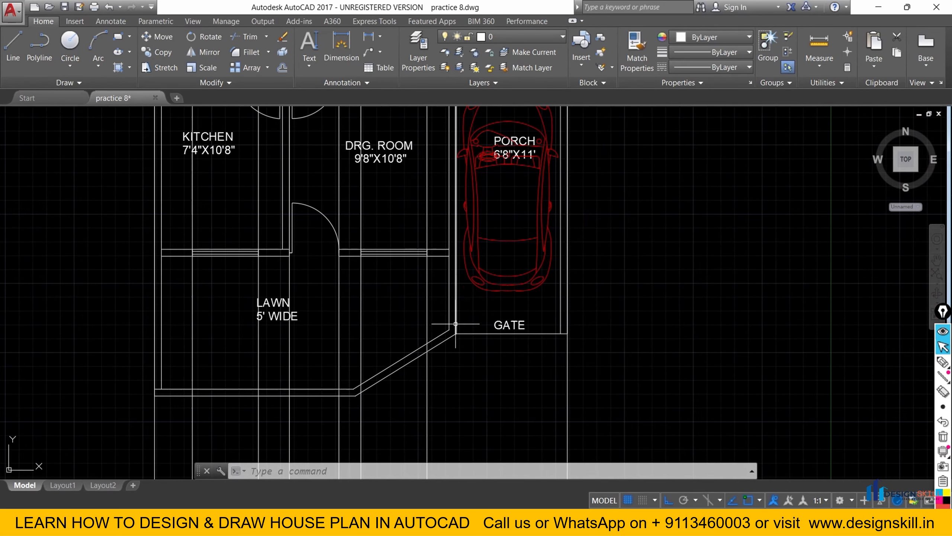
scroll(459, 292, up, 2)
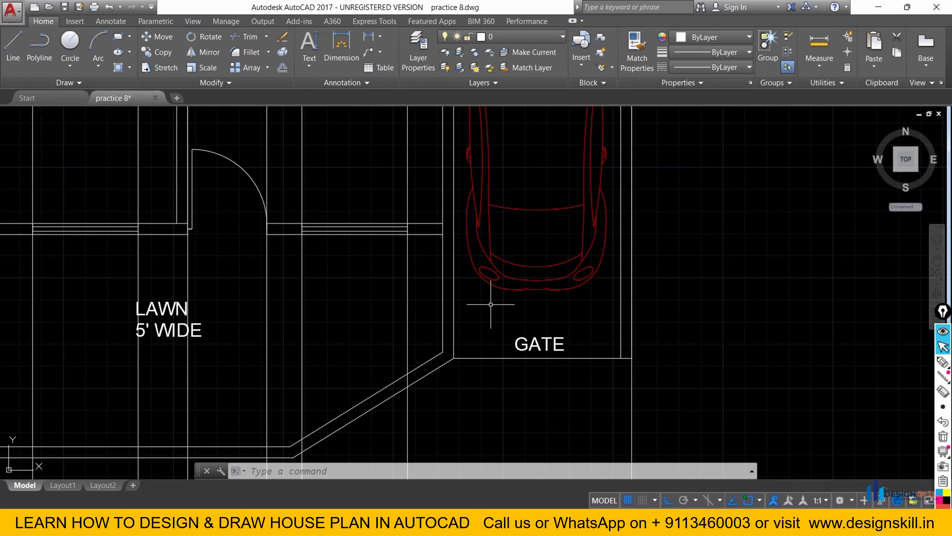
text(X)
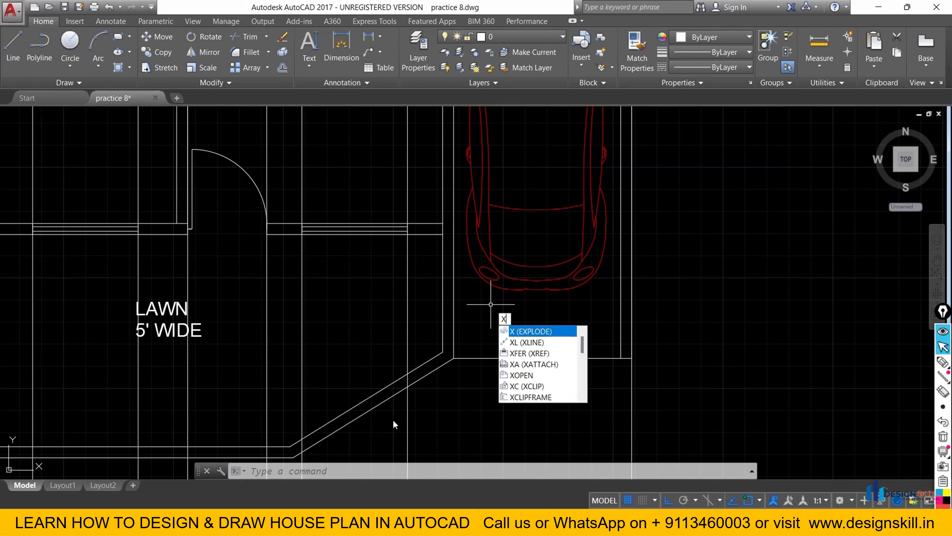
text(L)
key(Return)
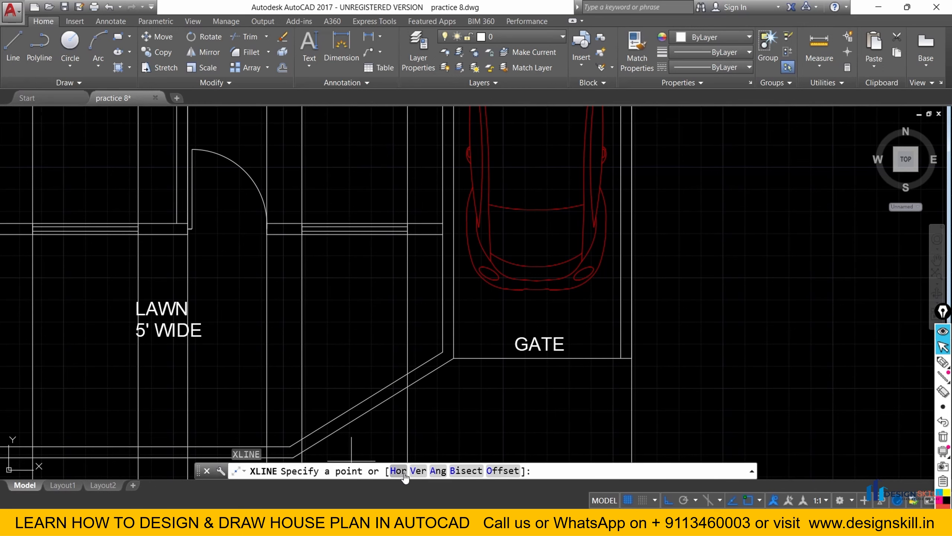
click(417, 471)
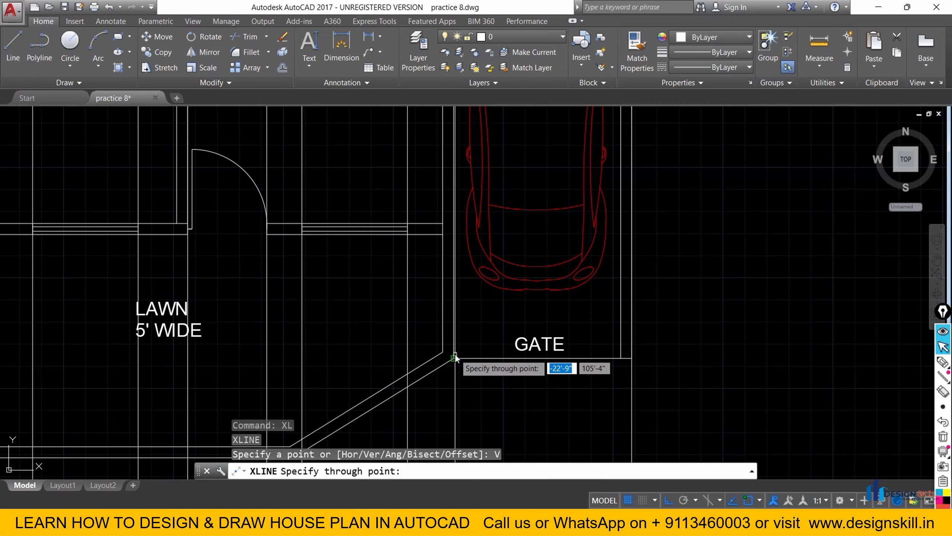
click(456, 354)
scroll(473, 308, down, 3)
key(ctrl+s)
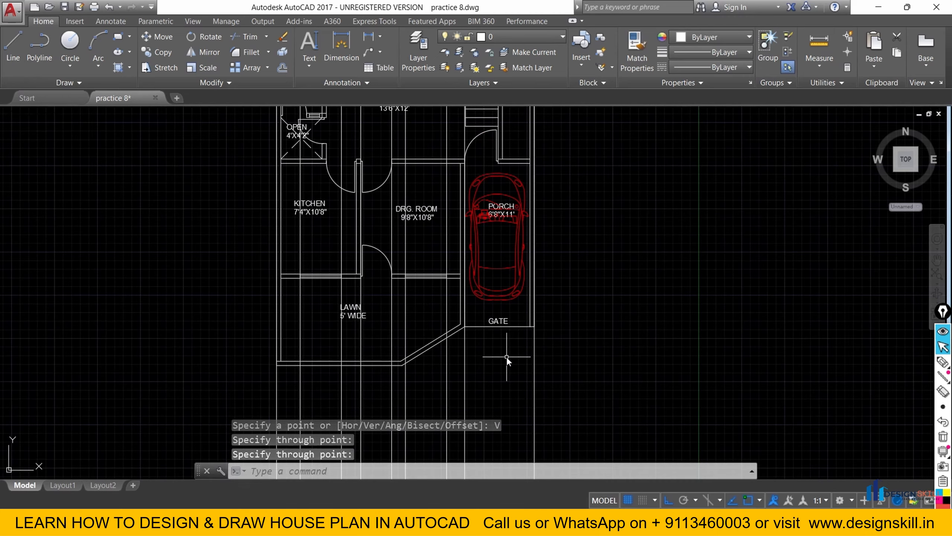
Open the reference front elevation image and examine its level heights and openings.
scroll(485, 347, down, 4)
click(601, 524)
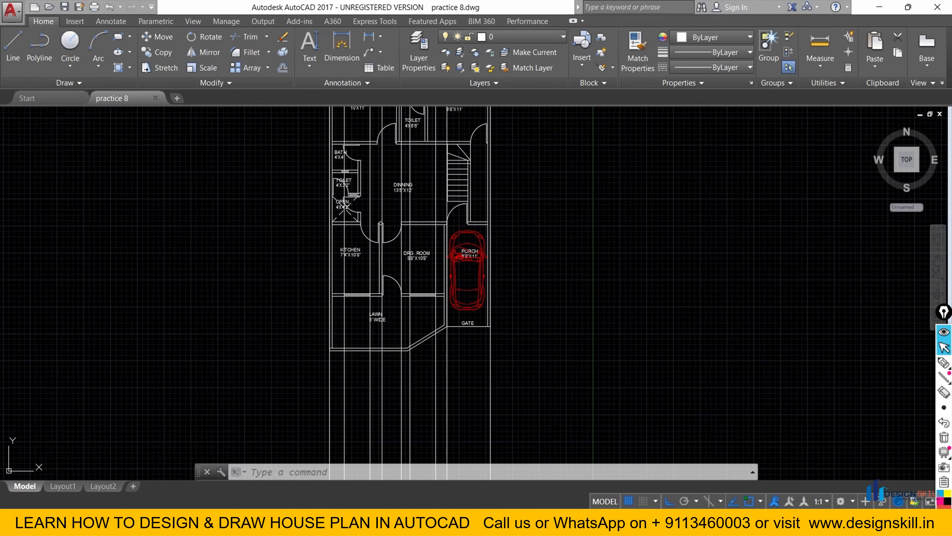
scroll(770, 305, down, 5)
scroll(792, 265, up, 5)
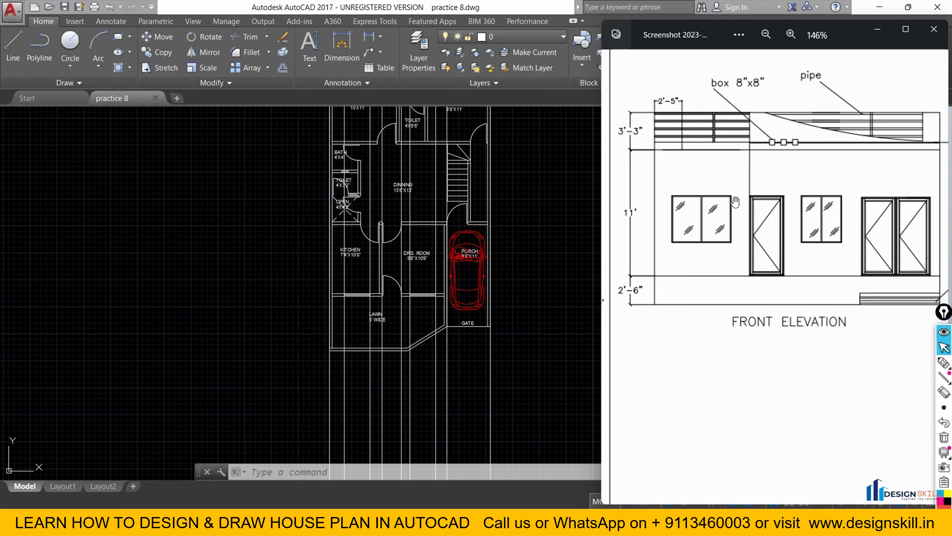
scroll(735, 202, down, 3)
scroll(764, 155, up, 4)
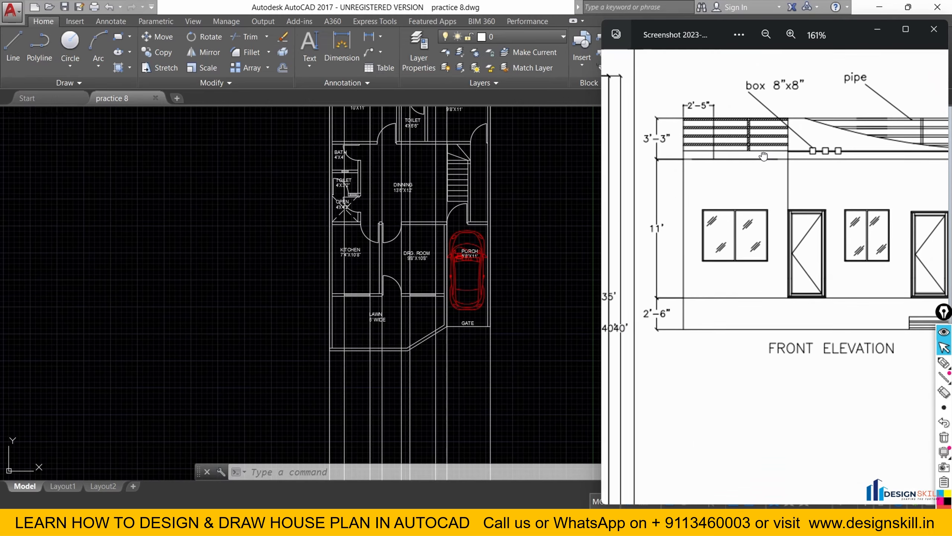
drag(763, 156, 741, 161)
Label the ground, plinth, roof and parapet levels on the reference front elevation with the annotation pen.
mouse_move(945, 358)
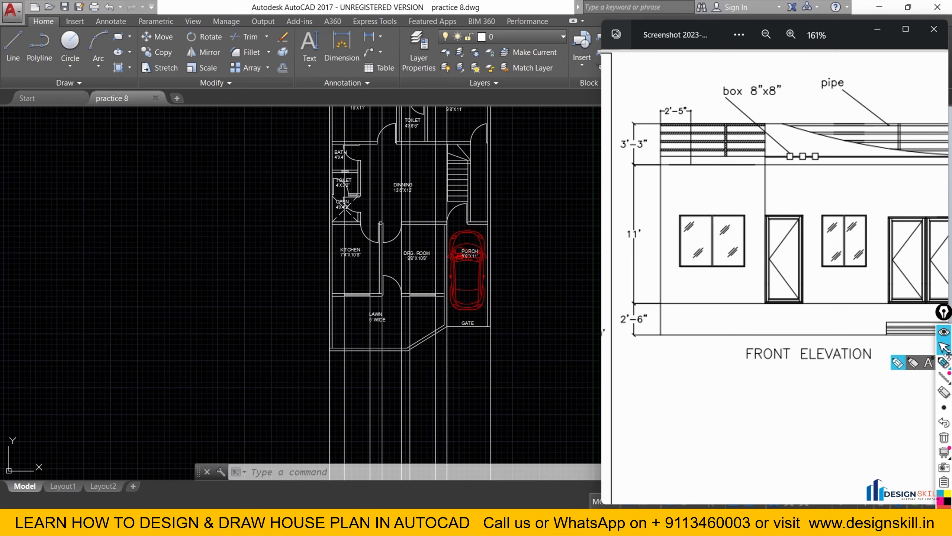
click(898, 363)
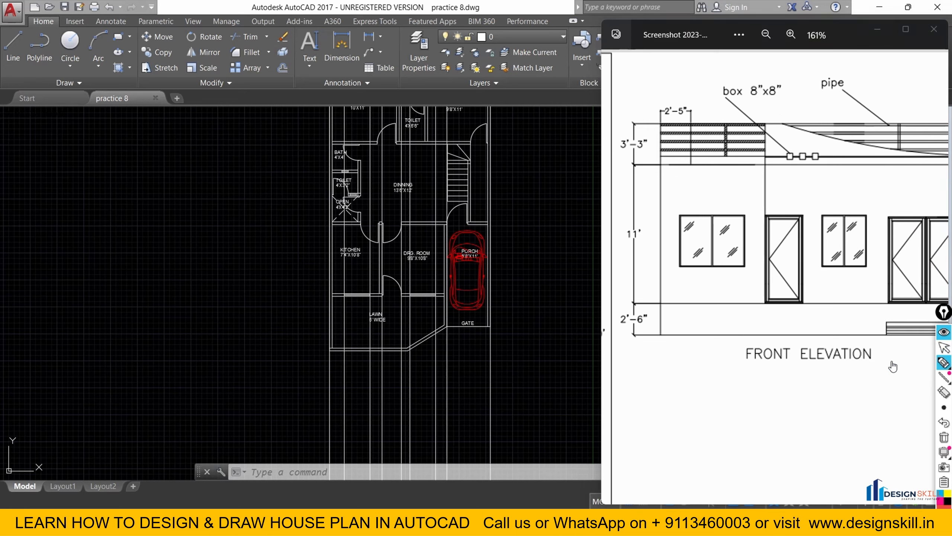
mouse_move(654, 338)
mouse_down()
mouse_move(659, 349)
mouse_move(709, 344)
mouse_up()
mouse_move(656, 362)
mouse_down()
mouse_move(671, 375)
mouse_move(714, 365)
mouse_up()
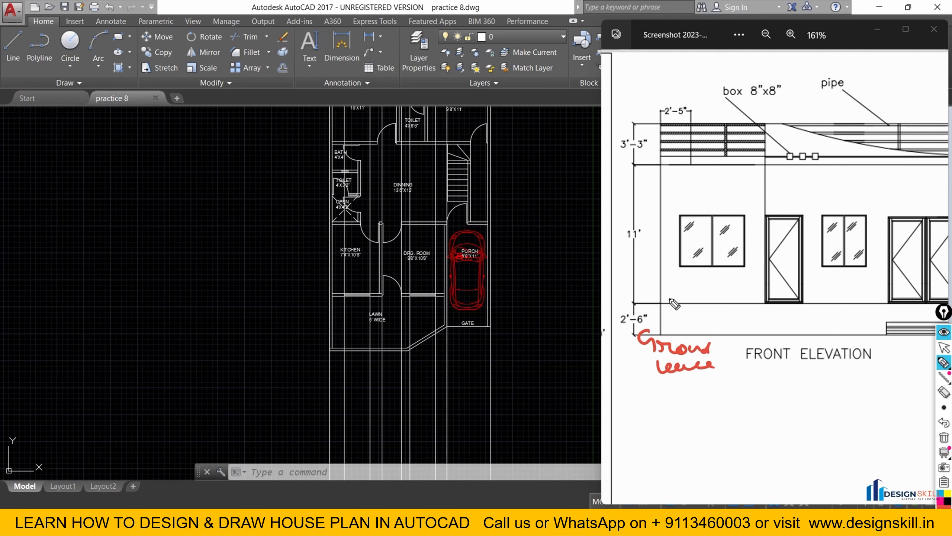
mouse_move(671, 292)
mouse_down()
mouse_move(782, 297)
mouse_move(785, 280)
mouse_up()
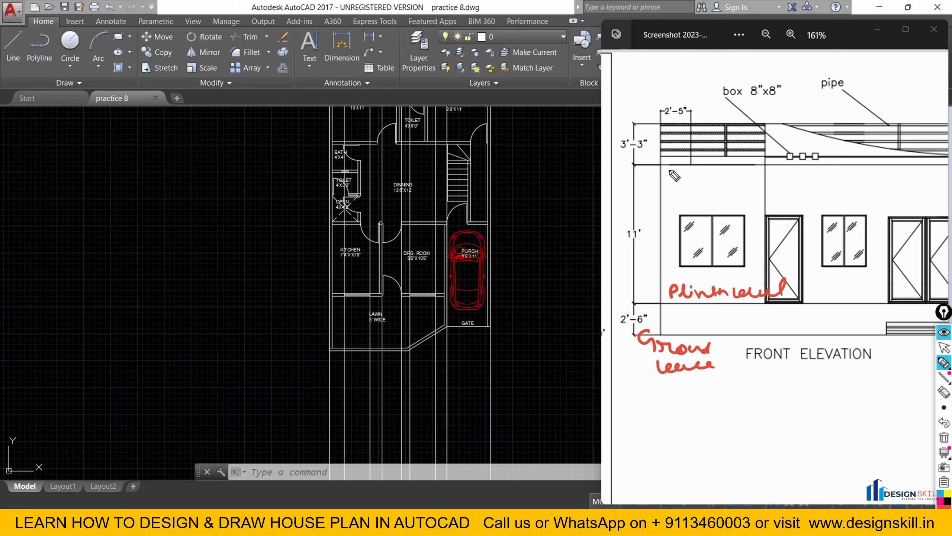
mouse_move(670, 171)
mouse_down()
mouse_move(707, 181)
mouse_move(770, 162)
mouse_up()
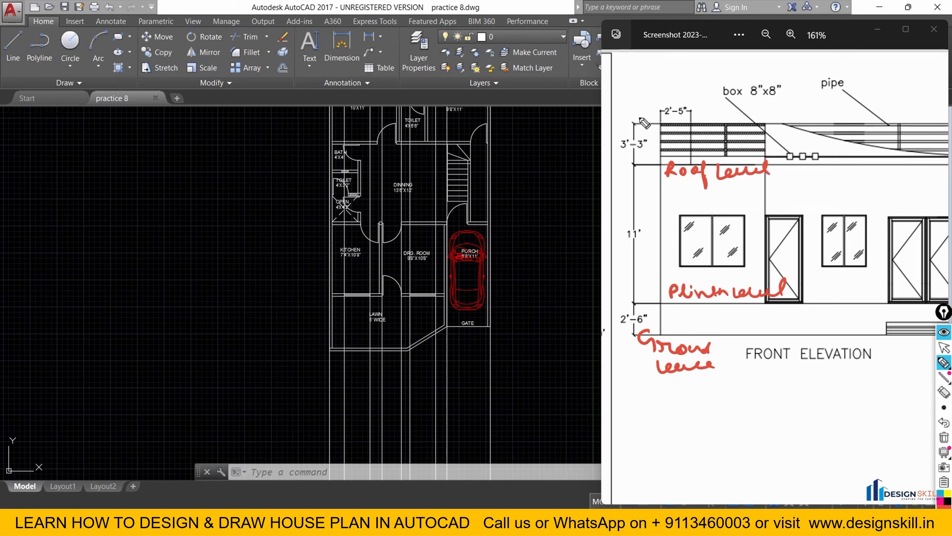
mouse_move(641, 121)
mouse_down()
mouse_move(688, 120)
mouse_move(706, 100)
mouse_move(779, 106)
mouse_up()
drag(646, 127, 693, 120)
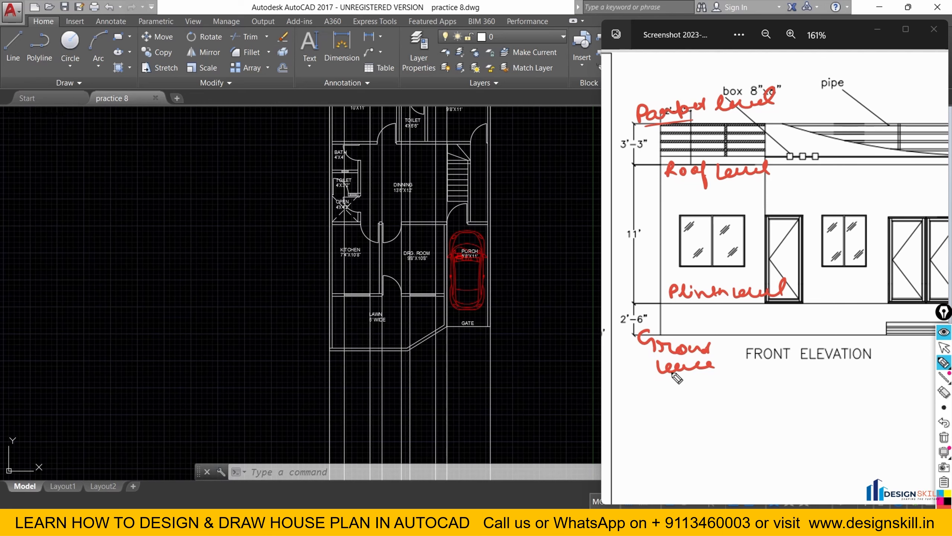
Underline the handwritten level labels and circle the 11' and 3'-3" heights on the reference elevation.
drag(660, 377, 707, 377)
drag(671, 303, 774, 310)
drag(677, 175, 771, 184)
drag(682, 121, 755, 116)
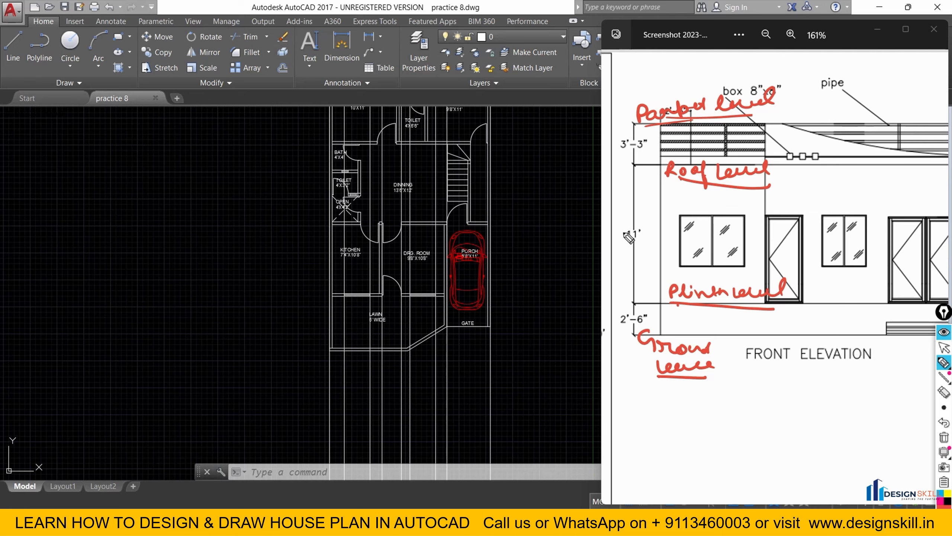
drag(639, 219, 640, 225)
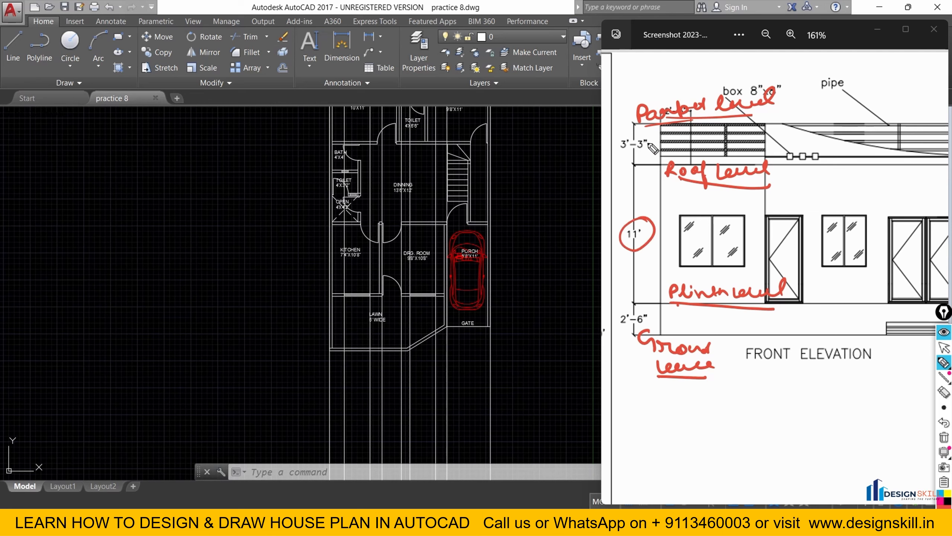
drag(649, 139, 654, 134)
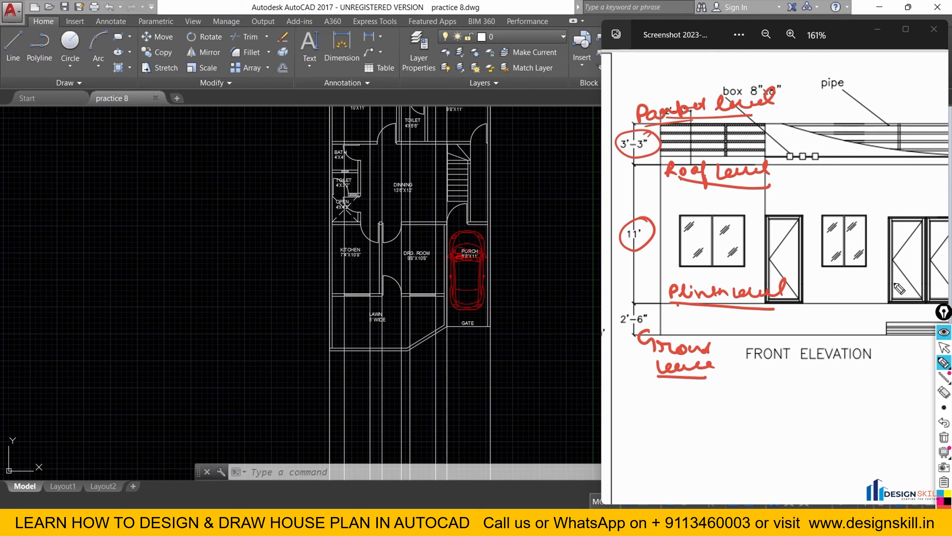
Clear all pen annotations and minimize the reference image to return to the drawing.
click(945, 348)
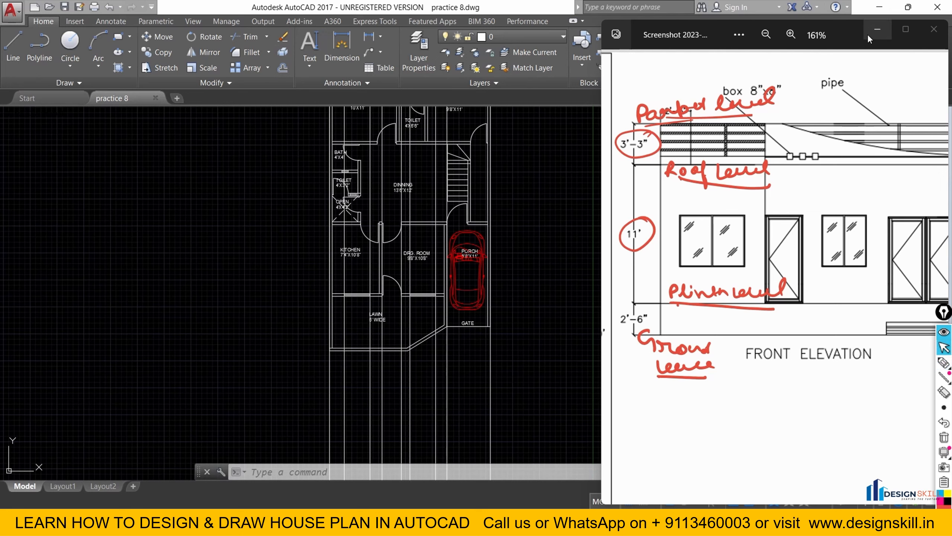
click(943, 437)
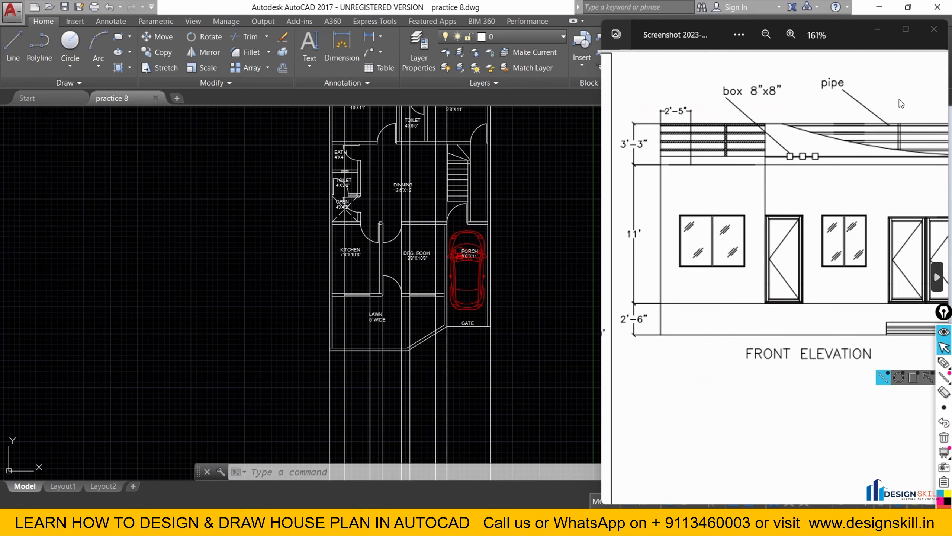
click(877, 29)
Draw a horizontal ground line below the floor plan, spanning the two outermost vertical construction lines.
middle_drag(447, 419, 449, 271)
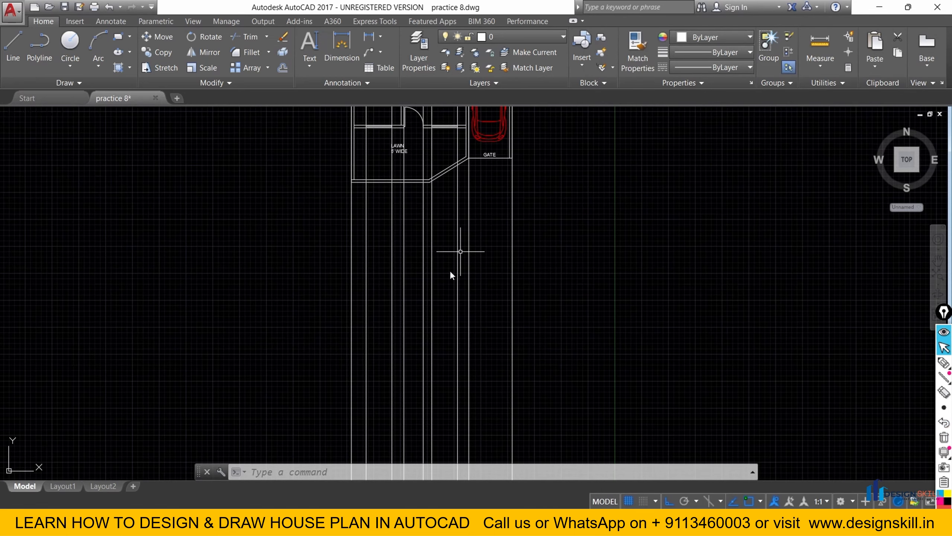
scroll(449, 270, up, 2)
click(13, 45)
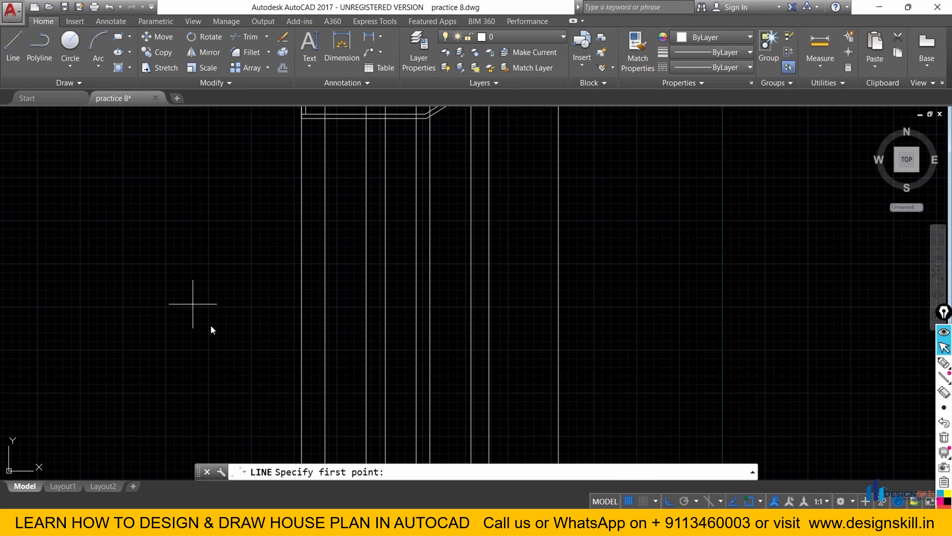
click(302, 421)
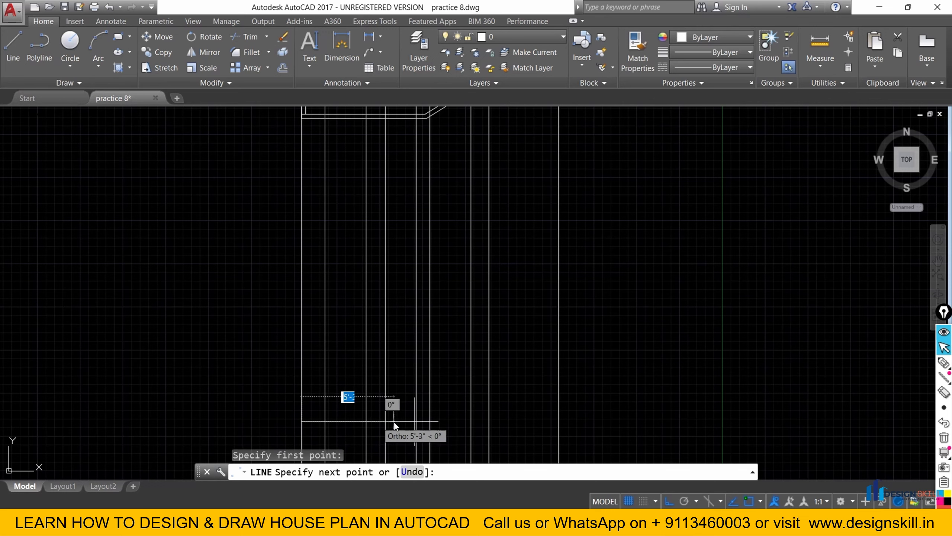
click(557, 420)
key(Escape)
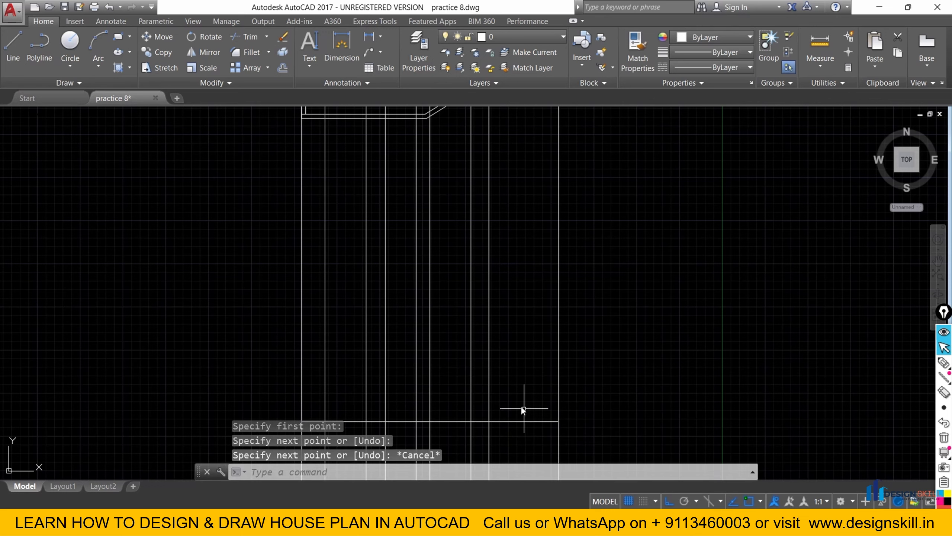
Mark the horizontal line as the ground level (G.L) with the annotation pen beside its outer end.
middle_drag(474, 407, 469, 256)
scroll(319, 265, up, 6)
scroll(414, 254, down, 2)
scroll(634, 275, down, 2)
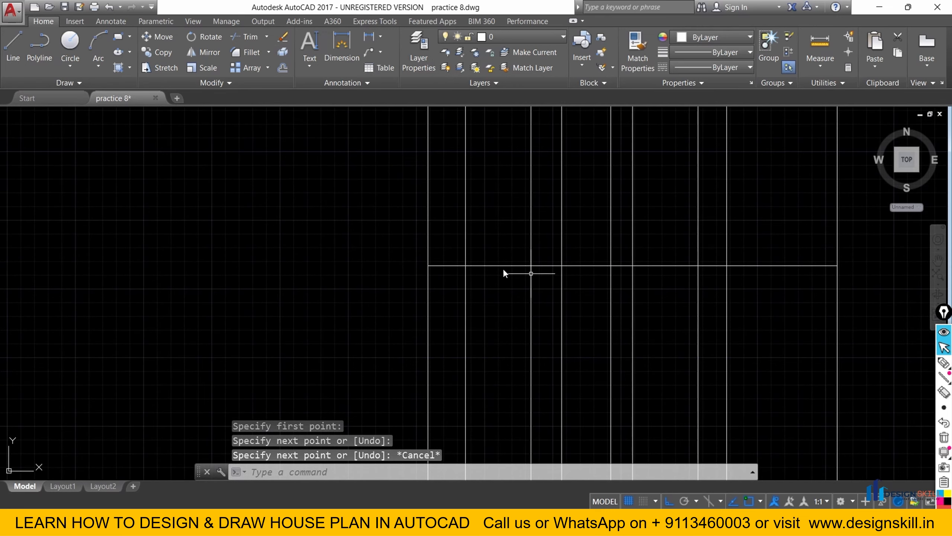
mouse_move(944, 363)
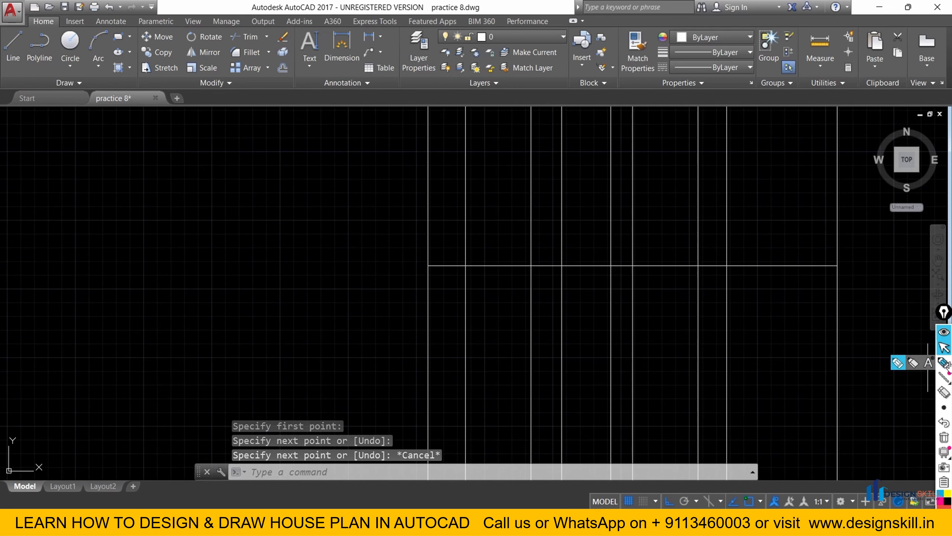
click(899, 362)
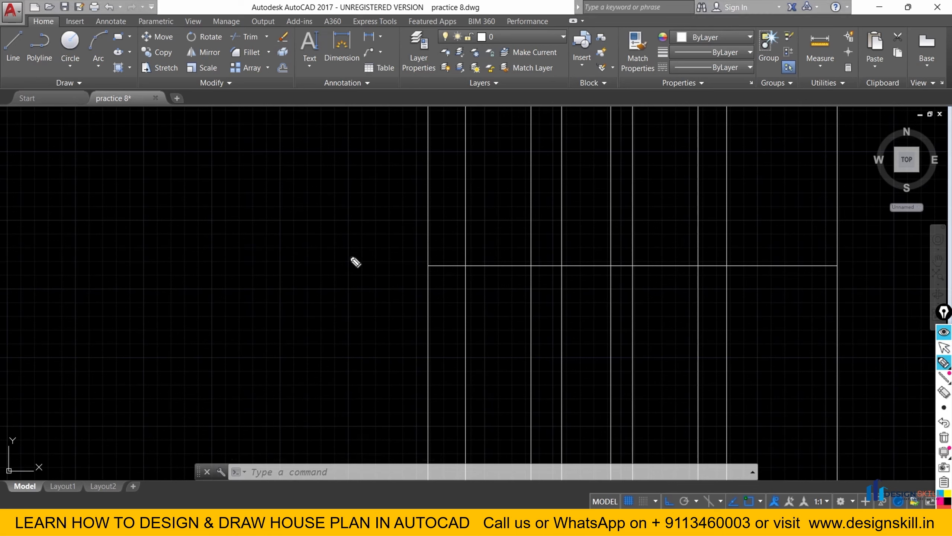
mouse_move(353, 252)
mouse_down()
mouse_move(352, 277)
mouse_move(385, 257)
mouse_move(374, 274)
mouse_move(387, 269)
mouse_up()
click(361, 265)
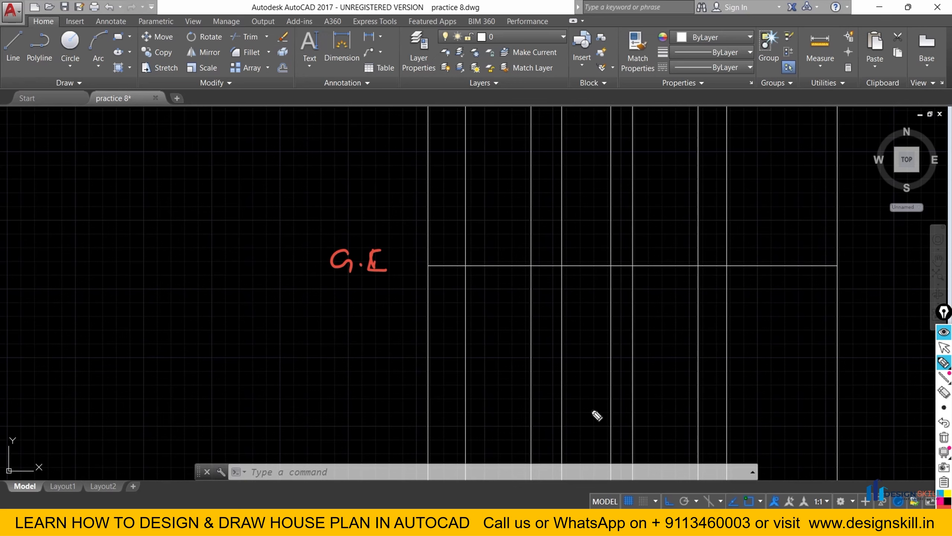
click(944, 348)
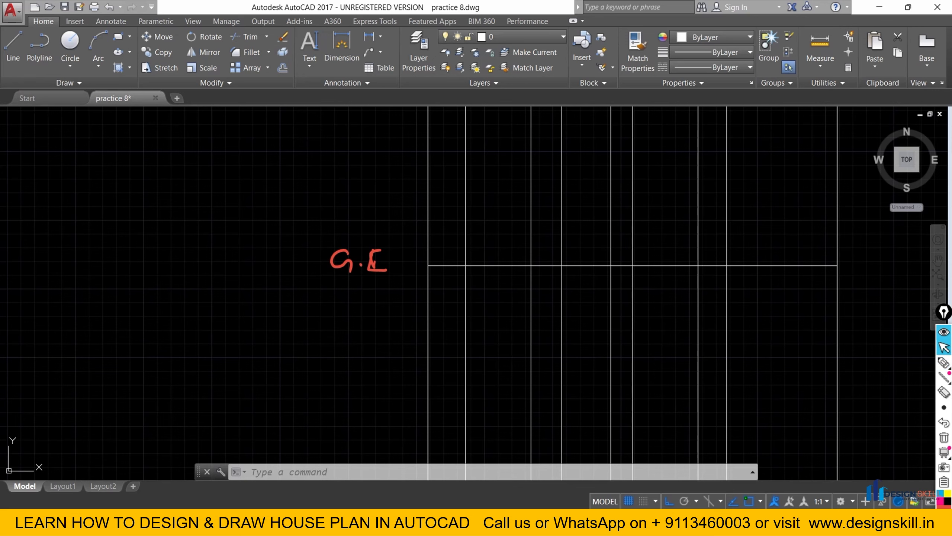
Reopen the reference elevation, mark its ground and plinth lines with the annotation pen, and label the plinth level.
click(677, 523)
scroll(774, 304, down, 2)
scroll(674, 276, up, 3)
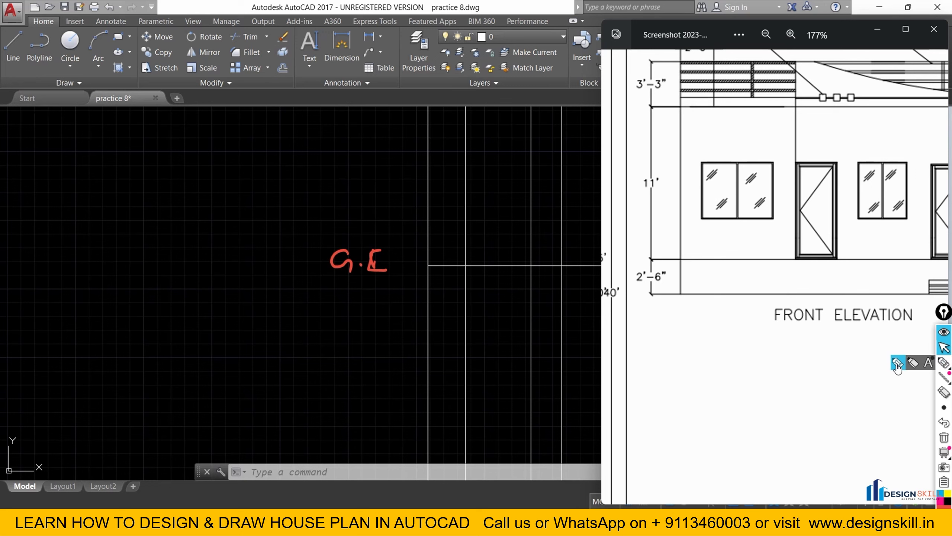
click(944, 362)
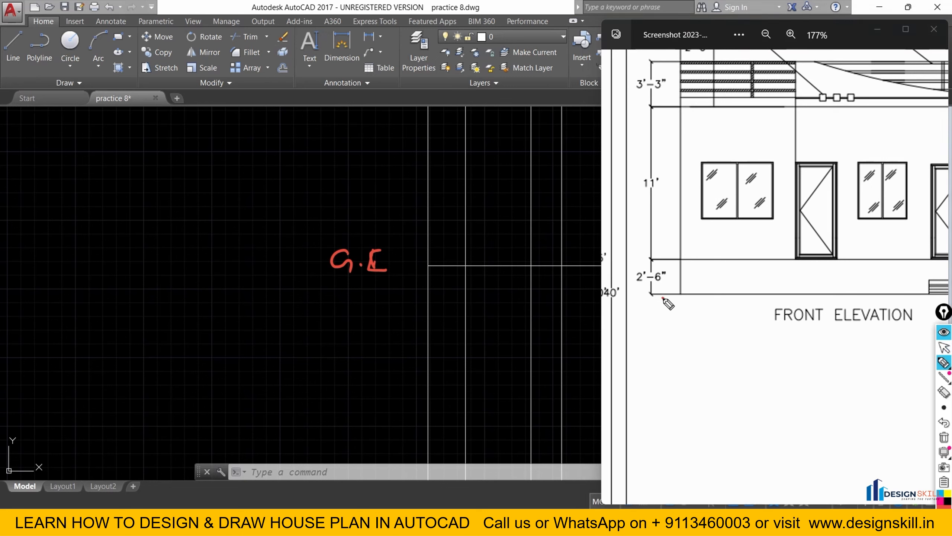
drag(662, 298, 899, 301)
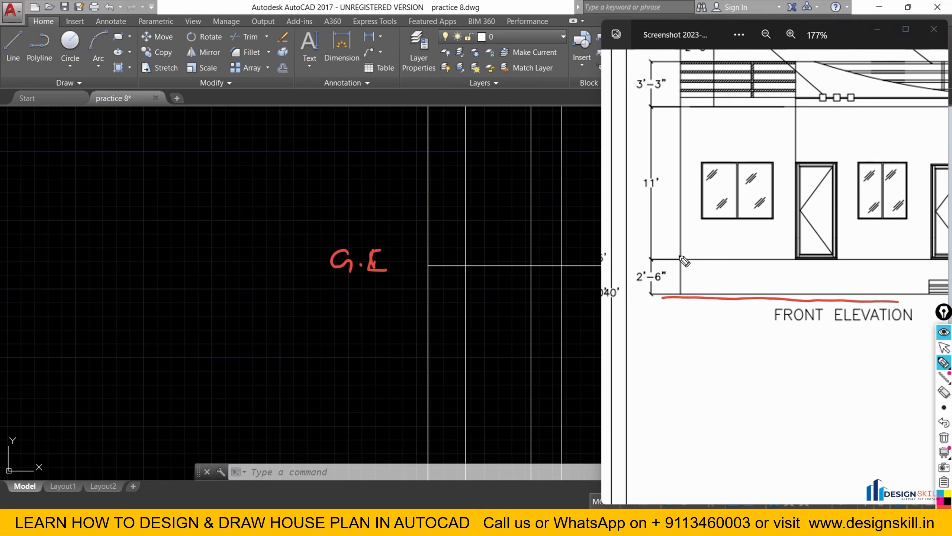
drag(669, 259, 872, 265)
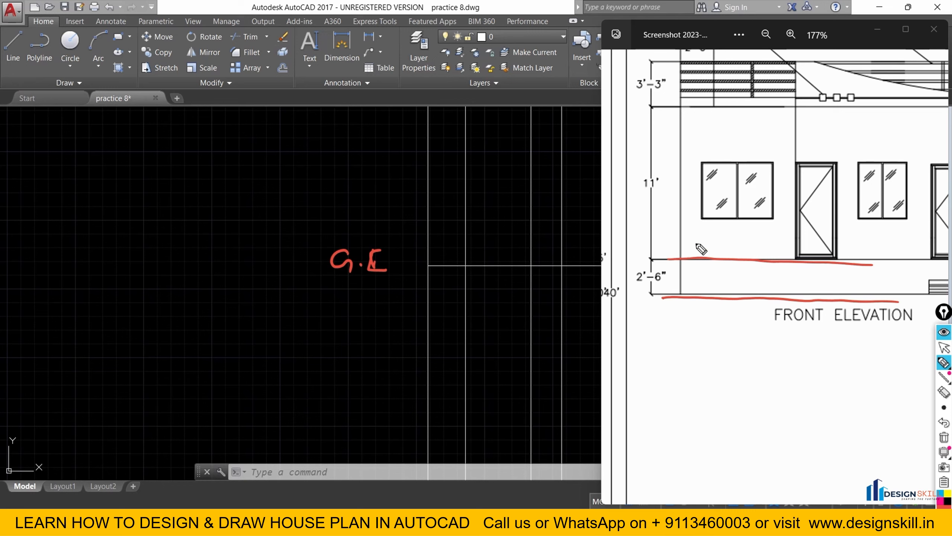
drag(697, 246, 803, 221)
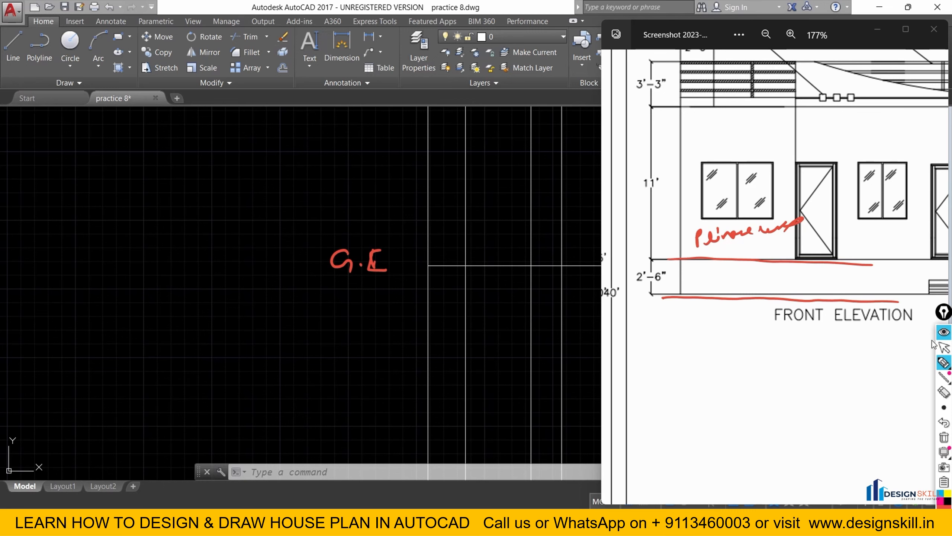
click(946, 347)
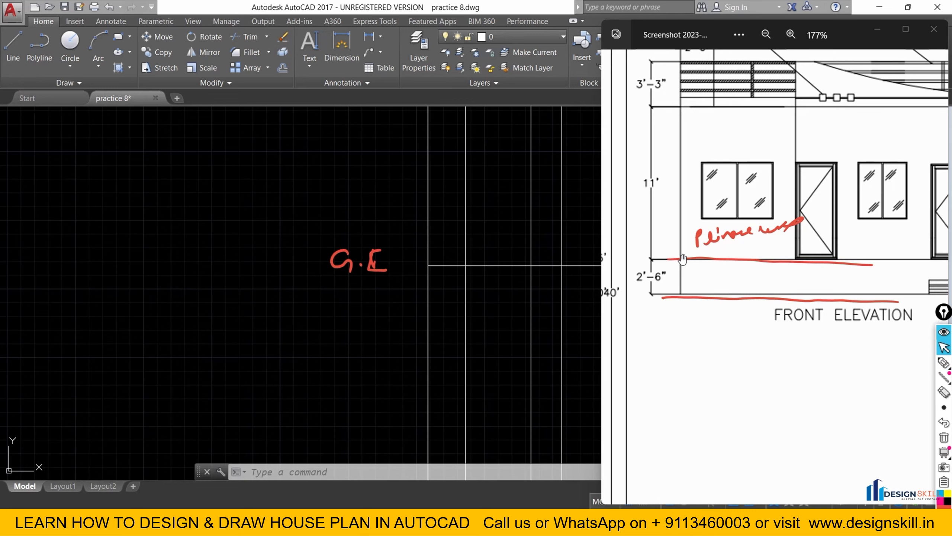
Minimize the reference image and clear all pen annotations from the drawing.
click(877, 29)
scroll(423, 283, up, 2)
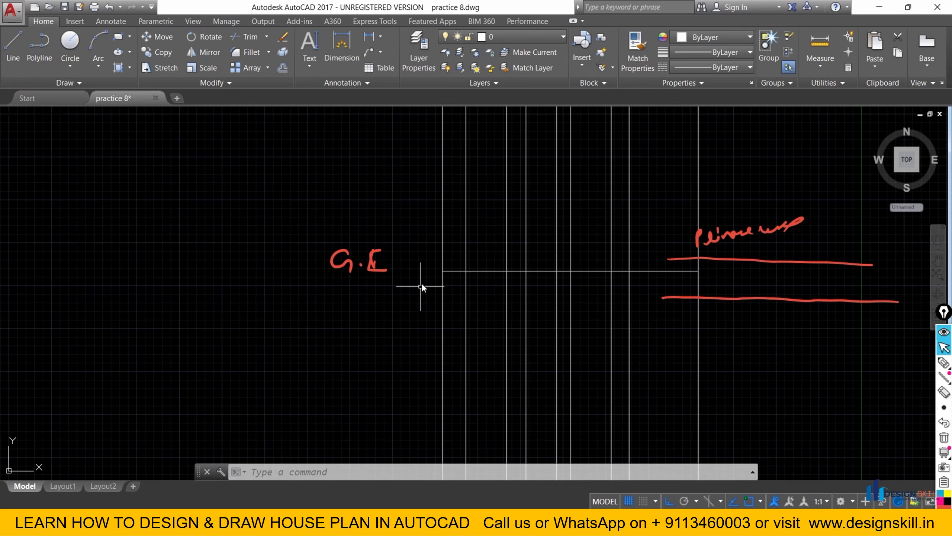
scroll(574, 238, down, 2)
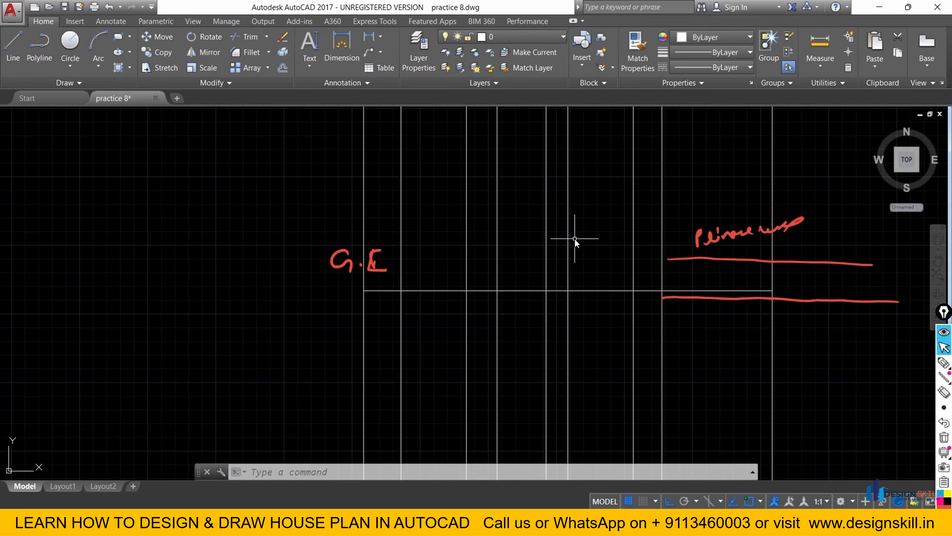
click(944, 437)
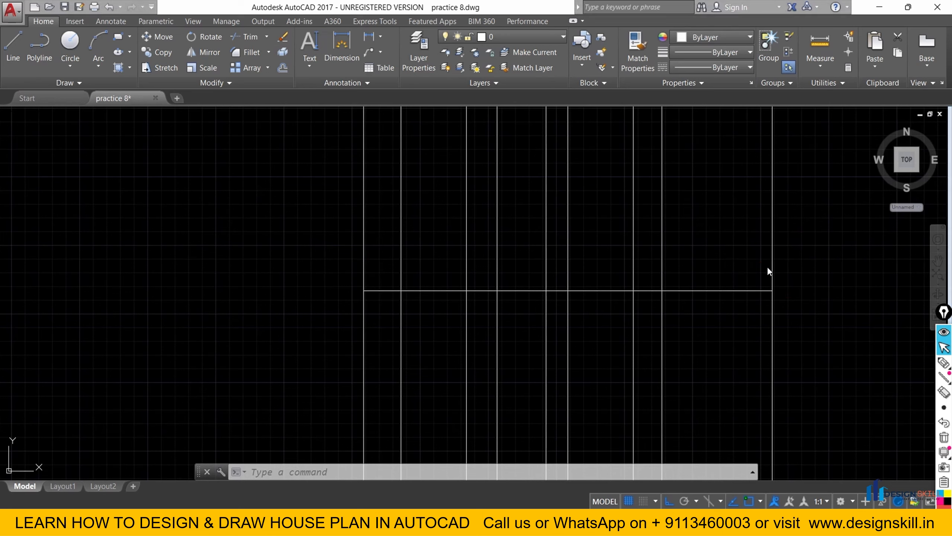
Offset the ground line 2'6 upward to create the plinth level line.
click(482, 465)
text(o)
key(Return)
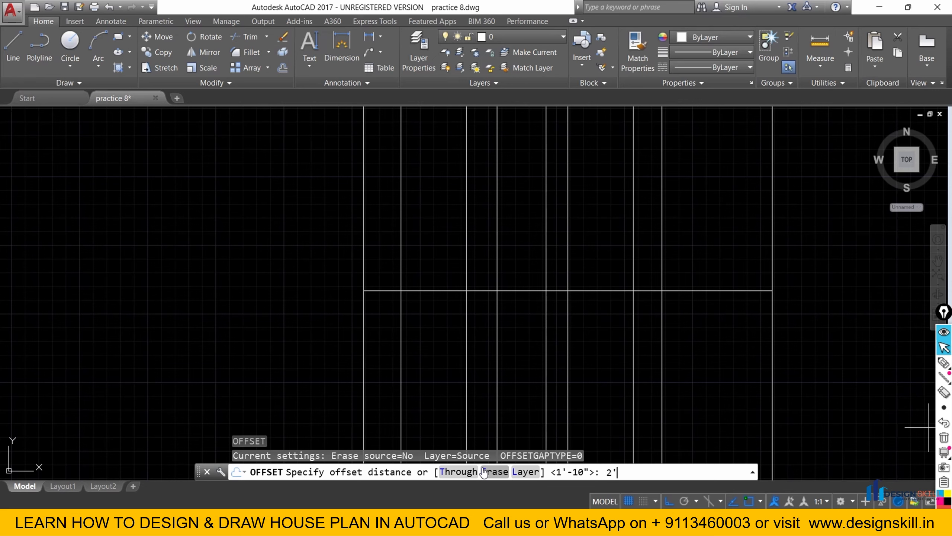
text(2'6)
key(Return)
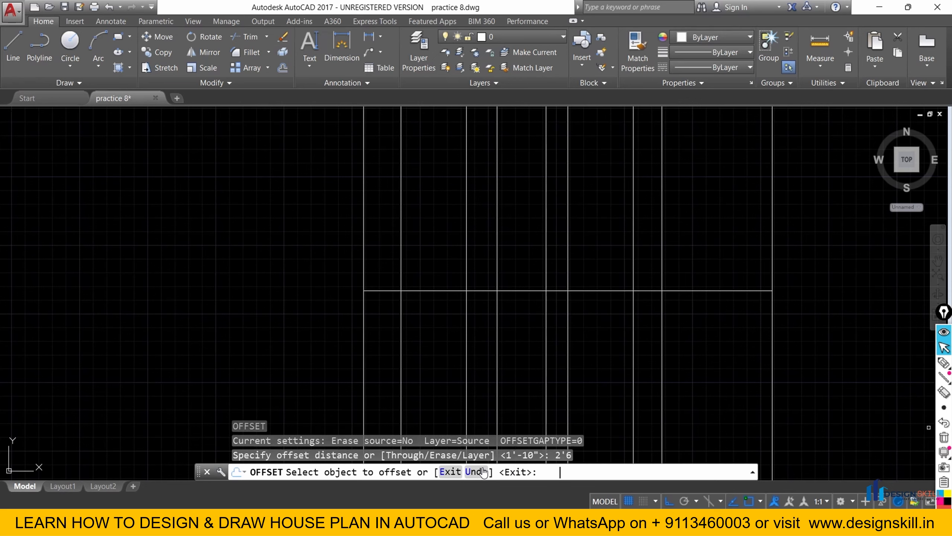
click(689, 290)
click(674, 237)
right_click(677, 229)
click(692, 234)
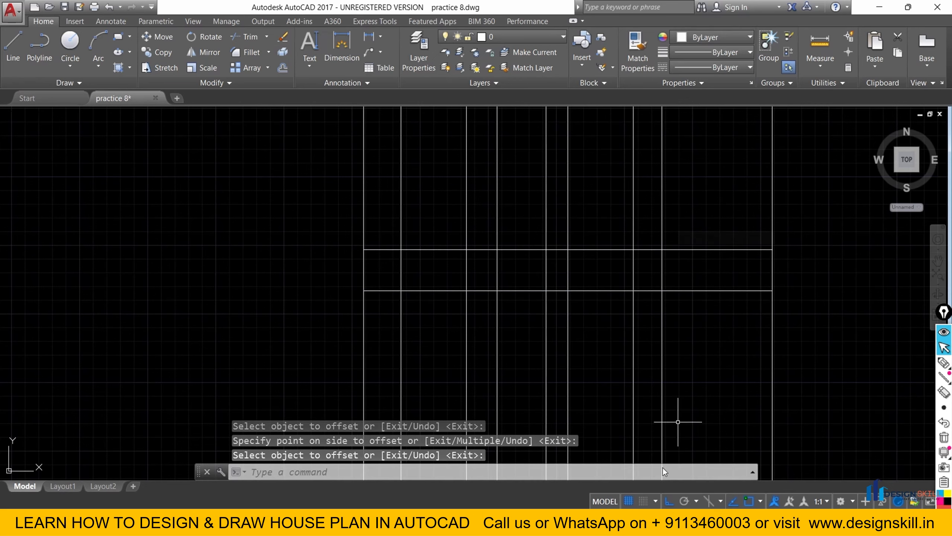
Reopen the reference elevation and label its plinth line P.L with the annotation pen.
click(658, 523)
scroll(737, 301, down, 2)
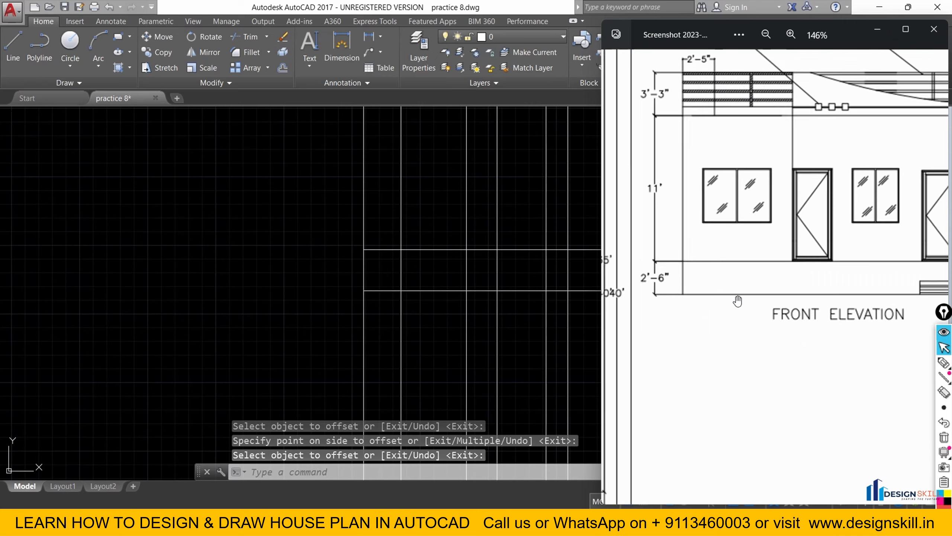
scroll(691, 151, up, 2)
mouse_move(944, 362)
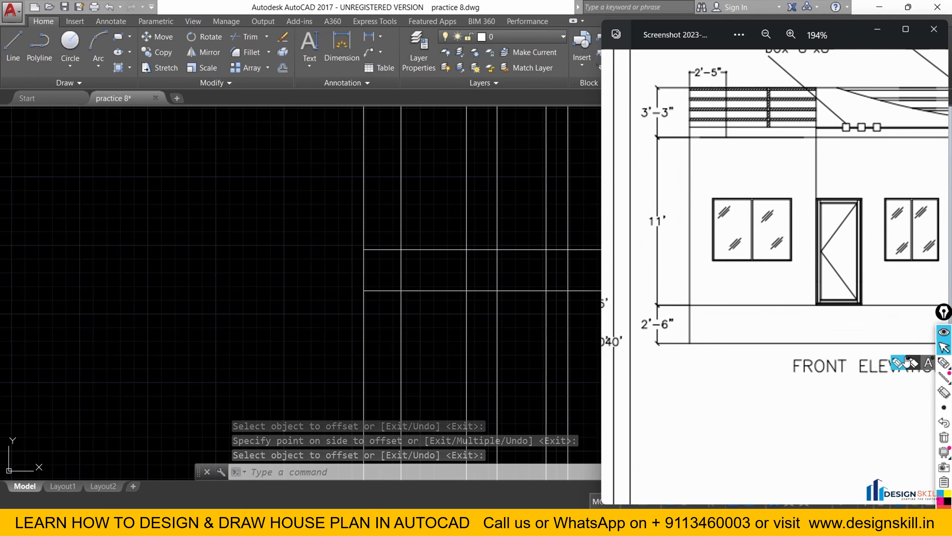
click(896, 364)
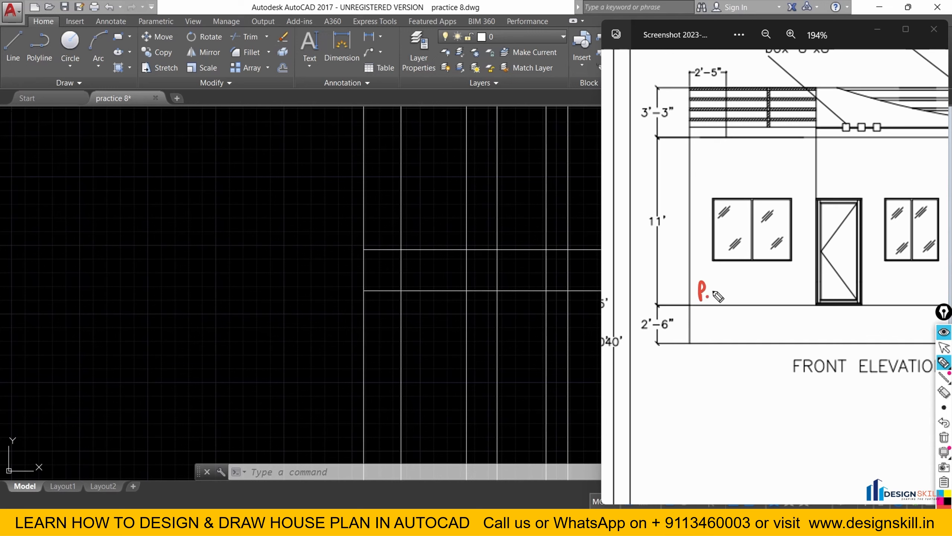
drag(717, 293, 729, 301)
Label the reference's roof line R.L, circle the 11' height and mark the plinth and roof lines it spans.
mouse_move(662, 130)
mouse_down()
mouse_move(671, 141)
mouse_move(688, 139)
mouse_up()
click(676, 138)
drag(668, 205, 655, 228)
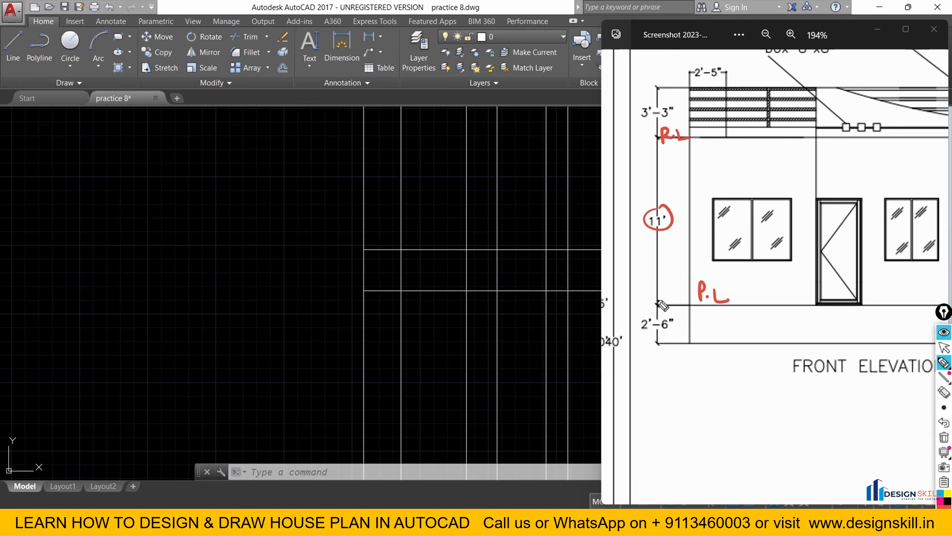
drag(705, 311, 737, 310)
drag(685, 139, 736, 139)
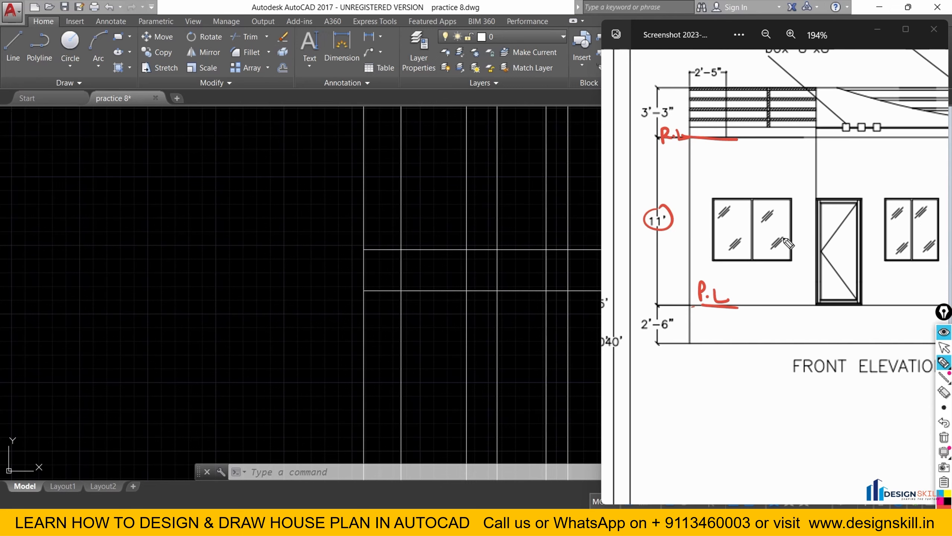
click(944, 347)
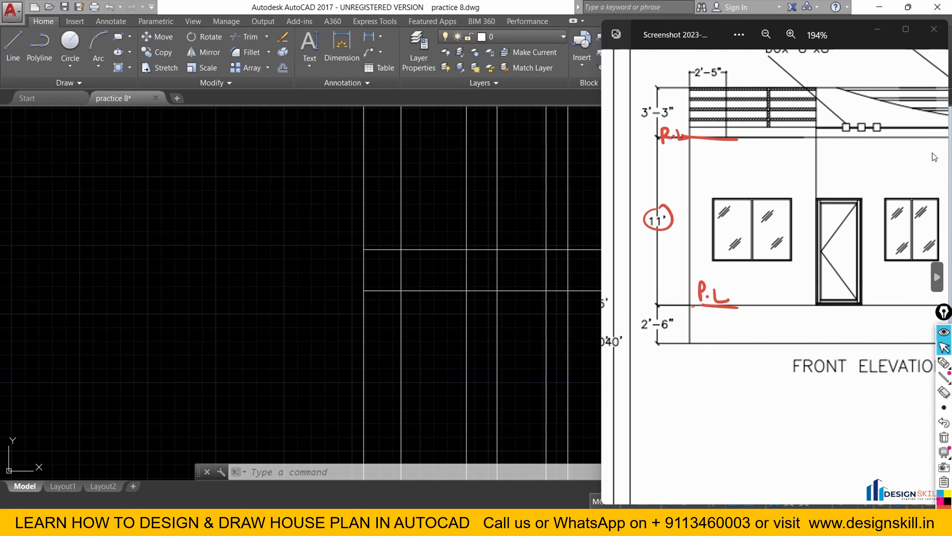
Return to the drawing, clear the pen marks and offset the plinth line 11' upward as the roof level line.
click(884, 33)
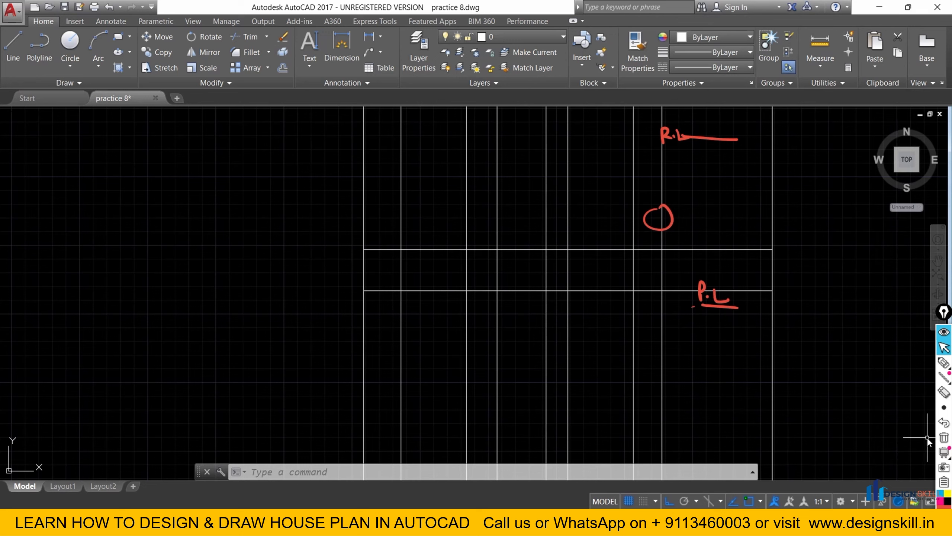
click(943, 437)
click(435, 472)
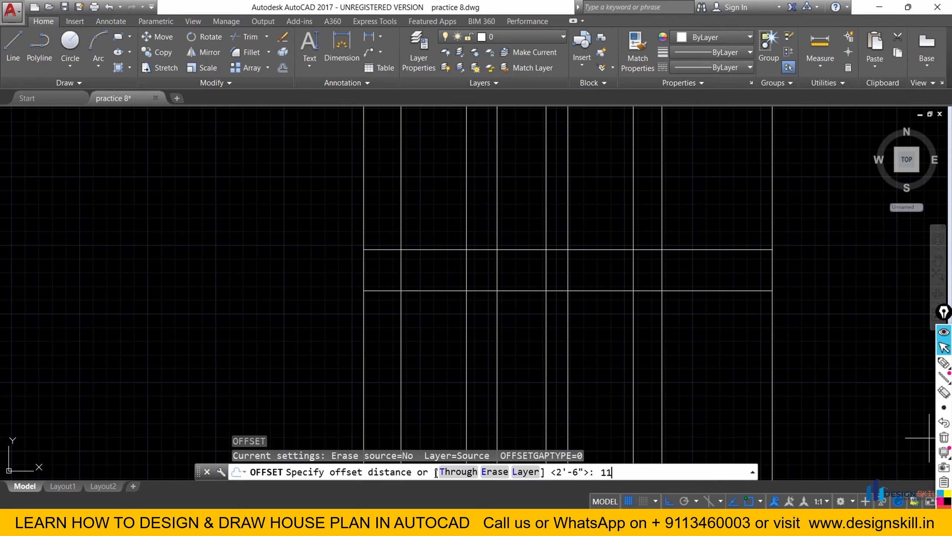
key(Return)
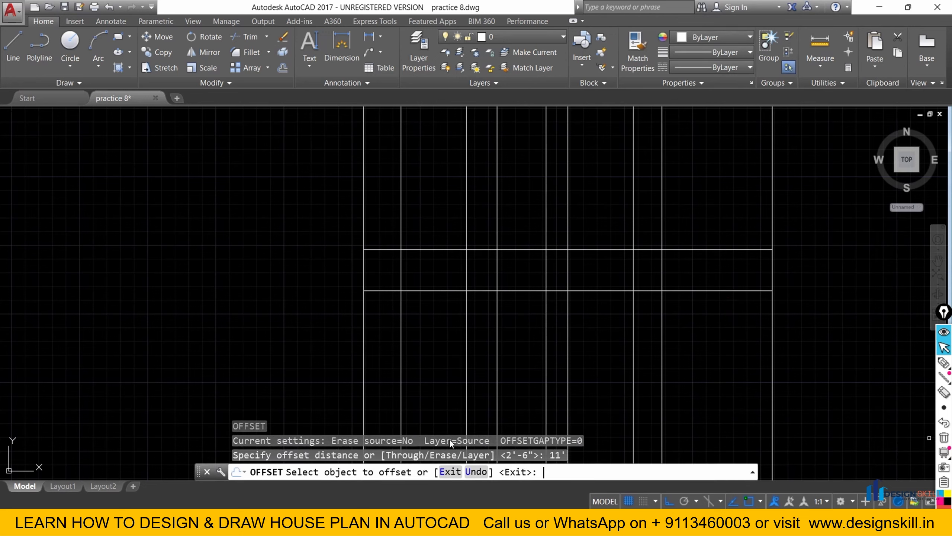
click(411, 249)
click(415, 209)
right_click(420, 203)
click(431, 211)
scroll(427, 247, down, 4)
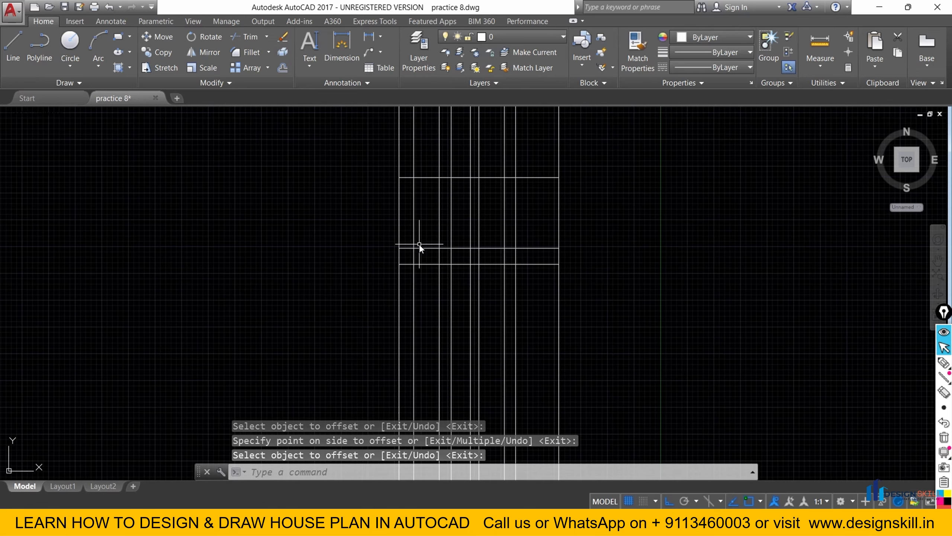
scroll(427, 166, up, 4)
Reopen the reference, label the roof line and circle the 3'-3" parapet height with the pen, and return to the drawing.
key(alt+Tab)
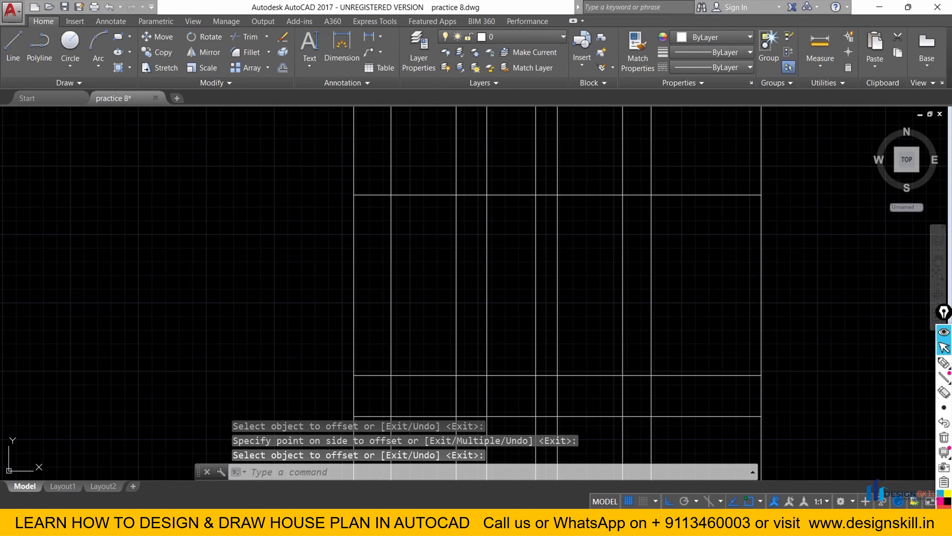
drag(765, 189, 736, 241)
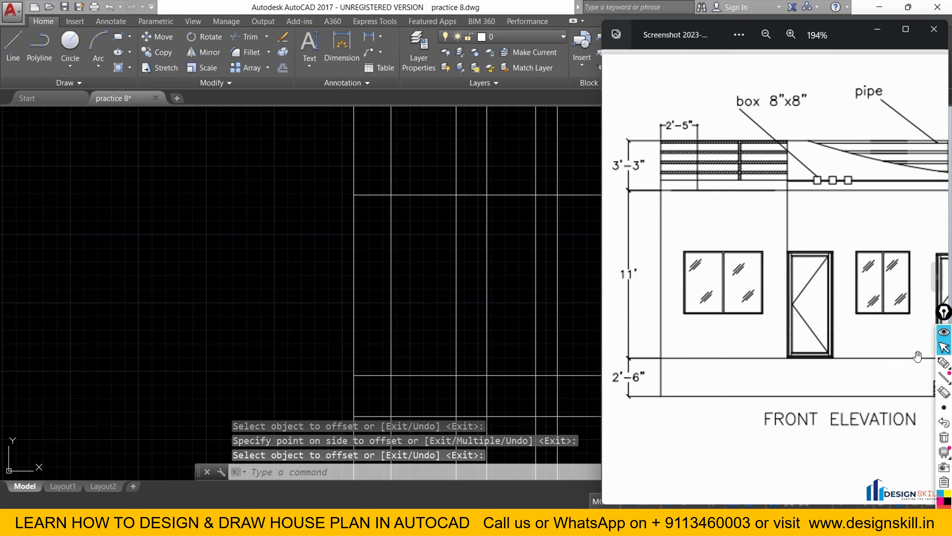
click(898, 363)
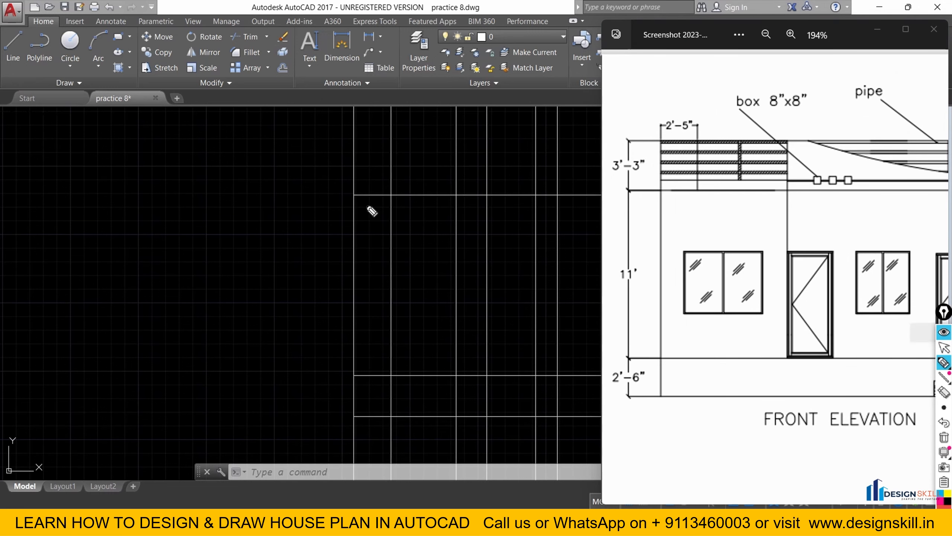
drag(635, 198, 632, 203)
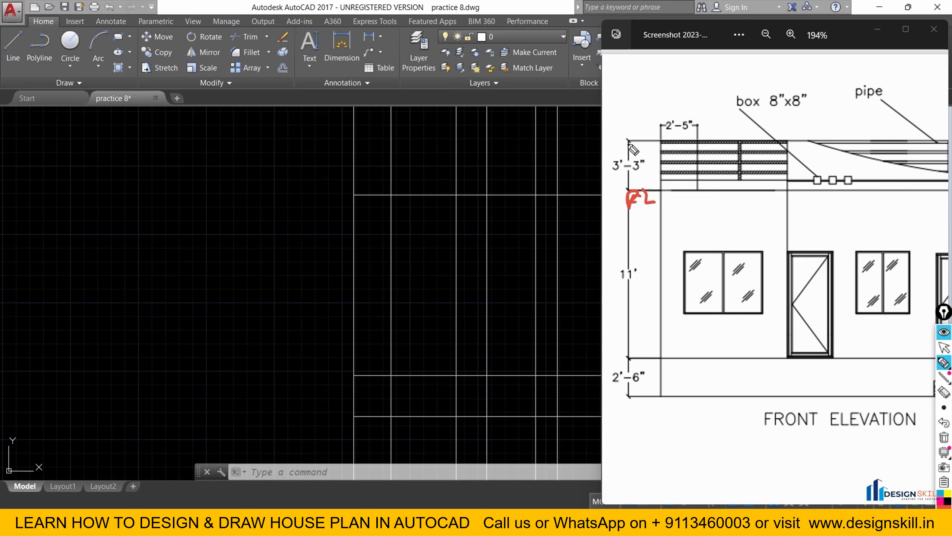
drag(639, 163, 631, 171)
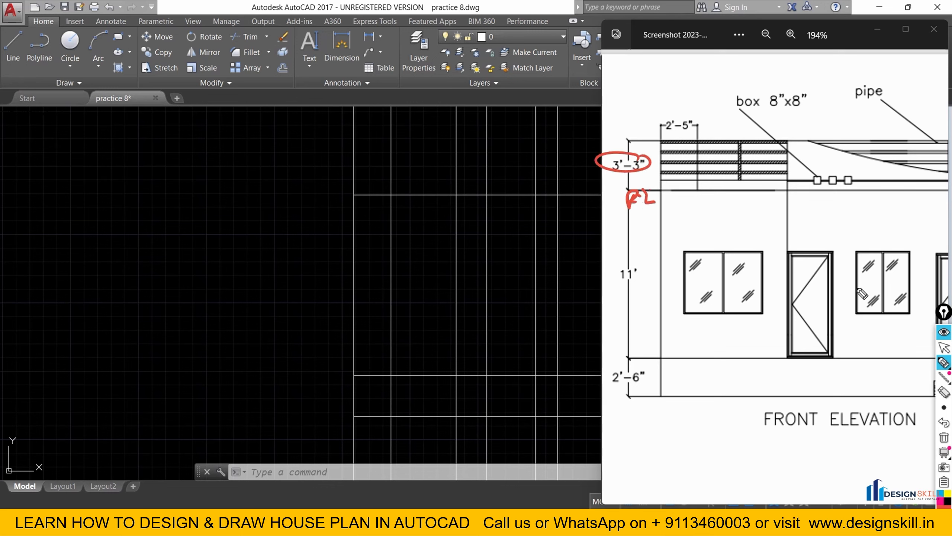
click(944, 347)
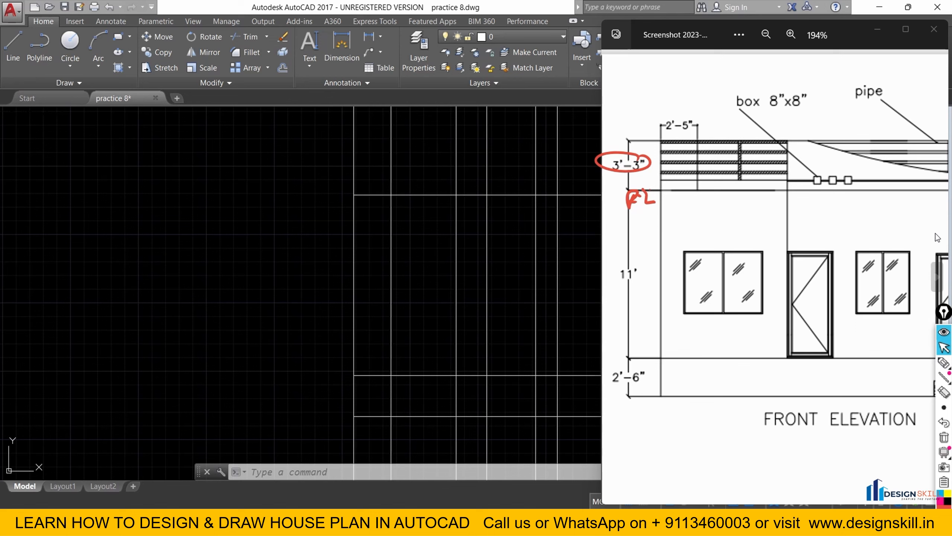
click(877, 29)
key(Escape)
Offset the roof line 3'3 upward to create the parapet level line, and clear the pen annotations.
scroll(540, 185, up, 2)
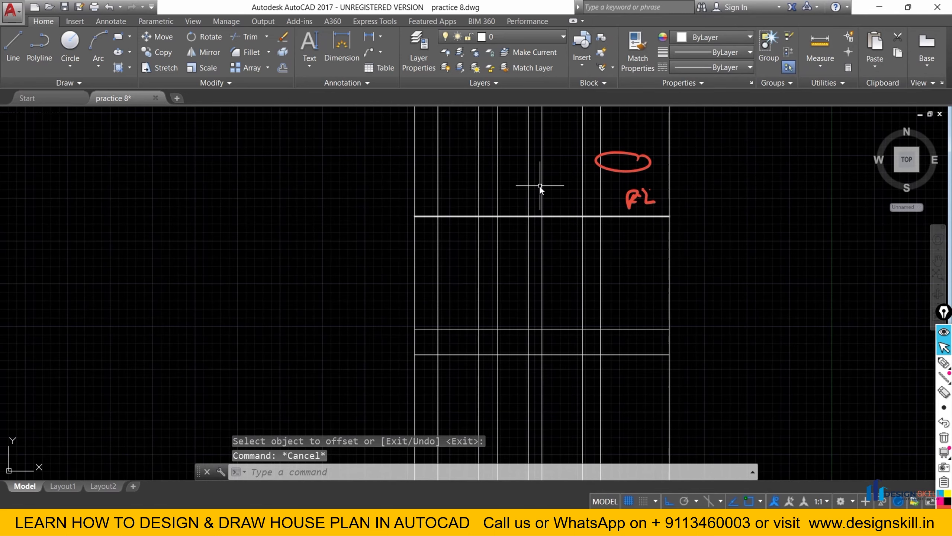
text(o)
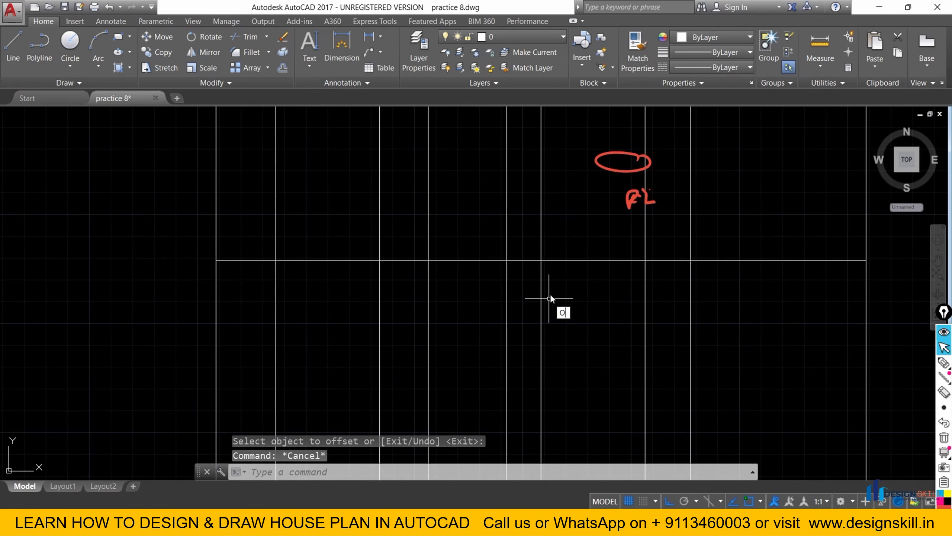
key(Return)
text(3'3)
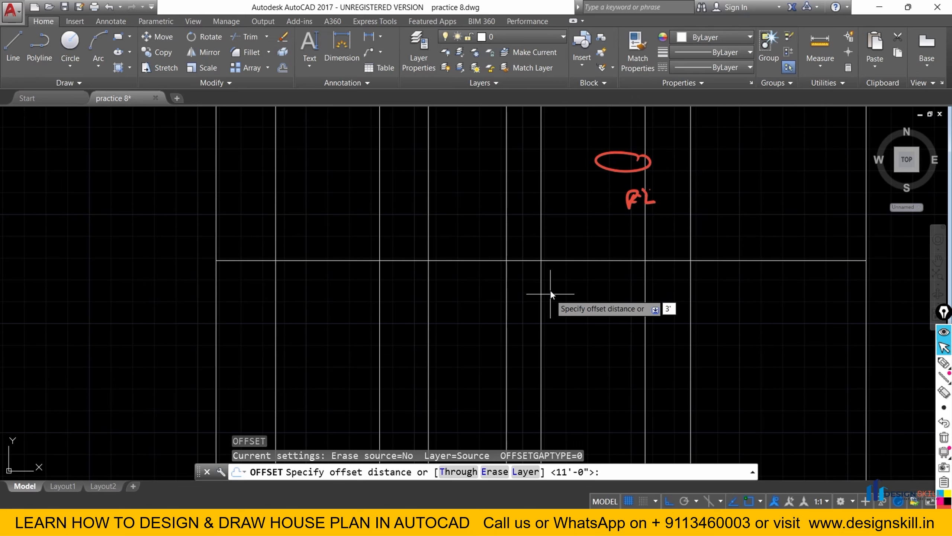
key(Return)
click(556, 256)
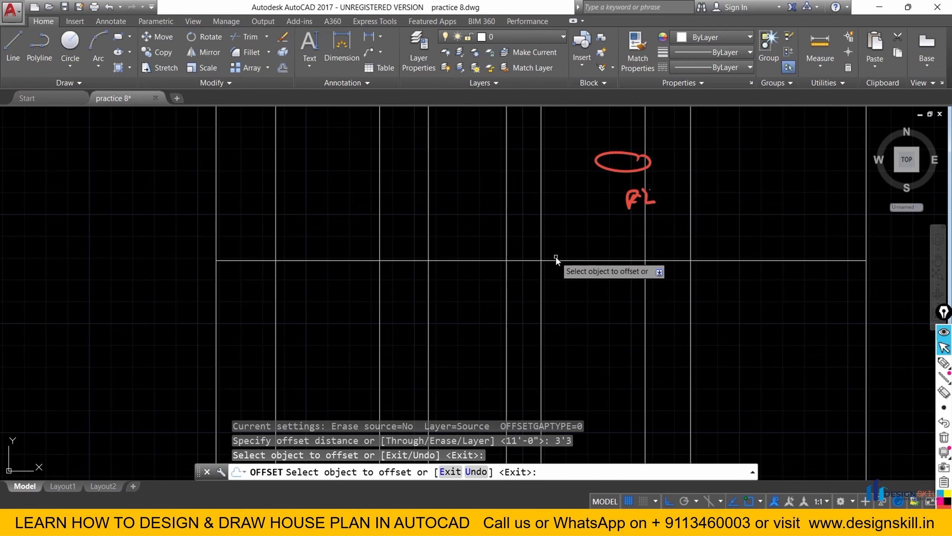
click(556, 260)
click(546, 220)
right_click(546, 218)
click(564, 224)
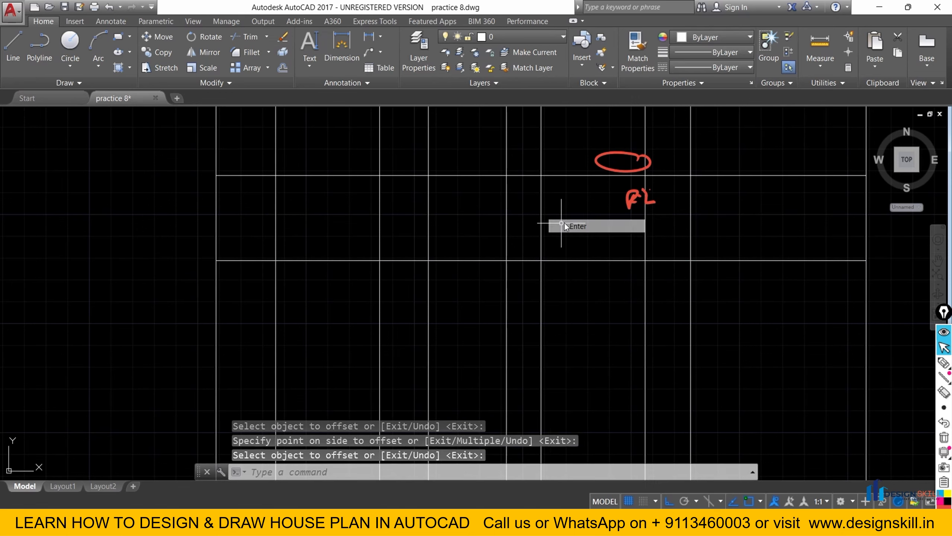
key(Escape)
scroll(601, 209, down, 5)
scroll(615, 199, up, 3)
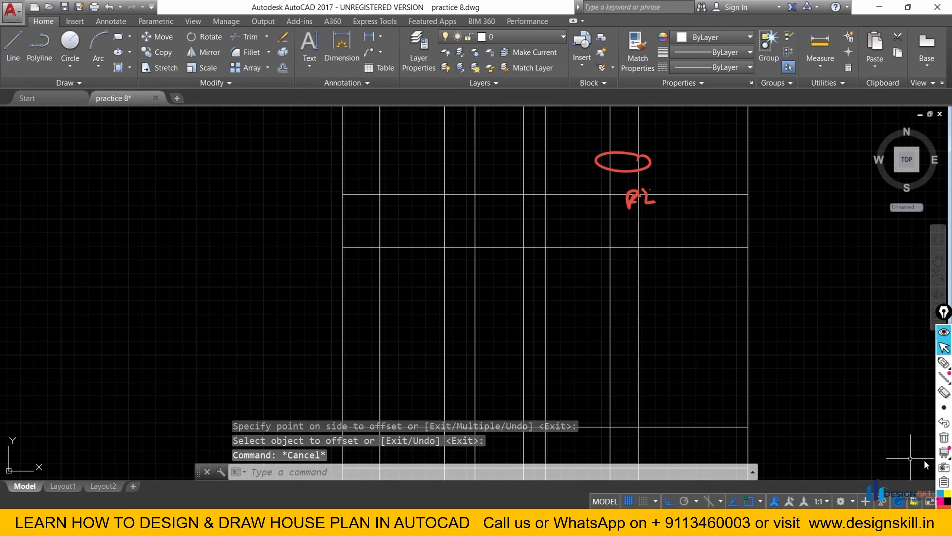
click(944, 437)
Trim all vertical construction lines extending above the parapet line.
scroll(551, 250, down, 2)
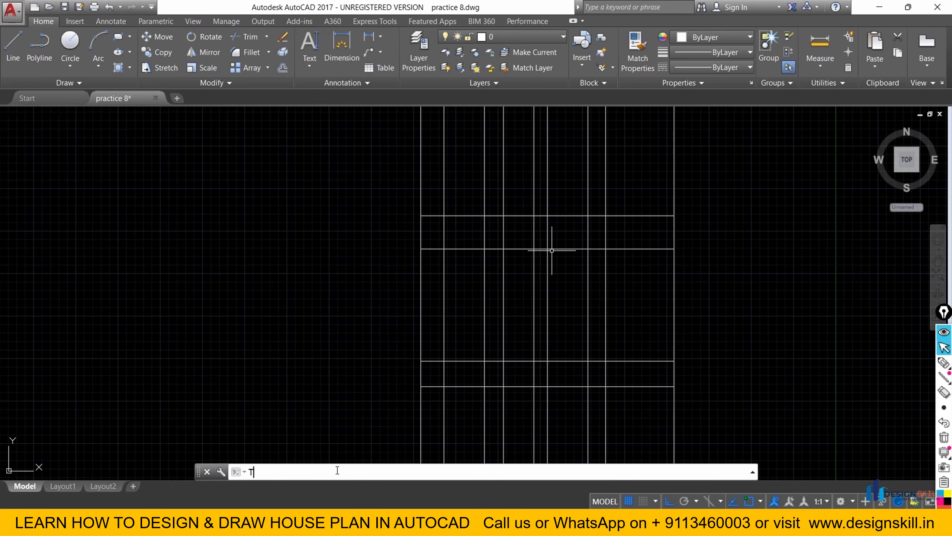
text(R)
key(Return)
key(Return)
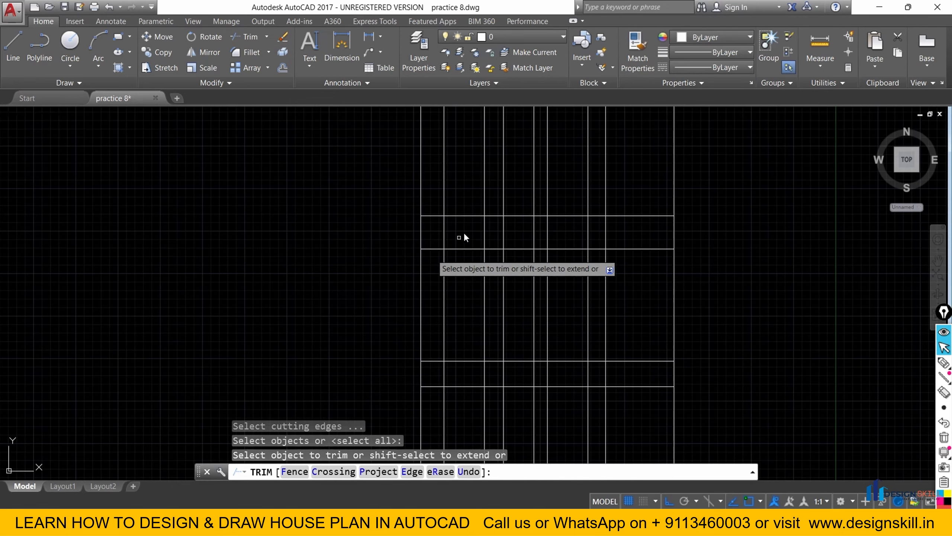
click(704, 188)
click(392, 185)
Trim all vertical construction lines extending below the ground line.
scroll(375, 188, down, 8)
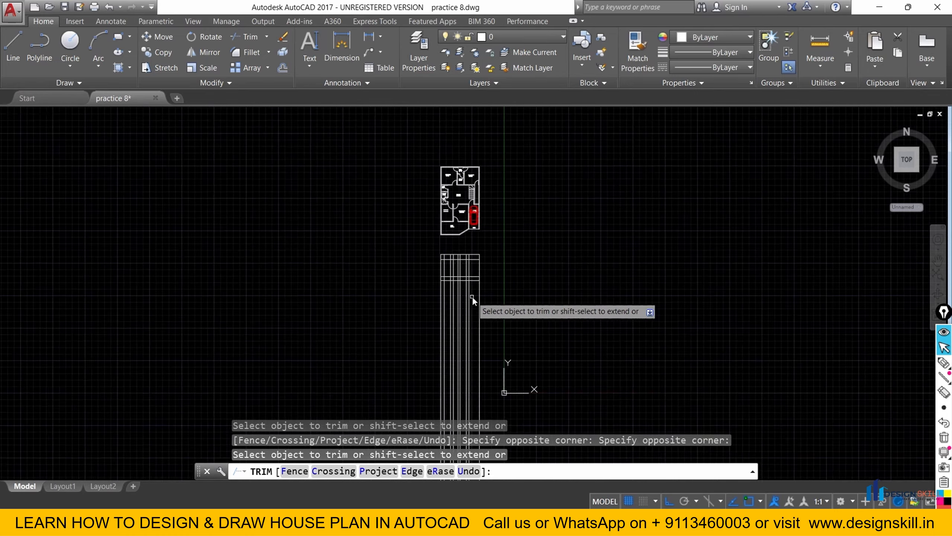
scroll(469, 293, up, 4)
click(519, 279)
click(323, 304)
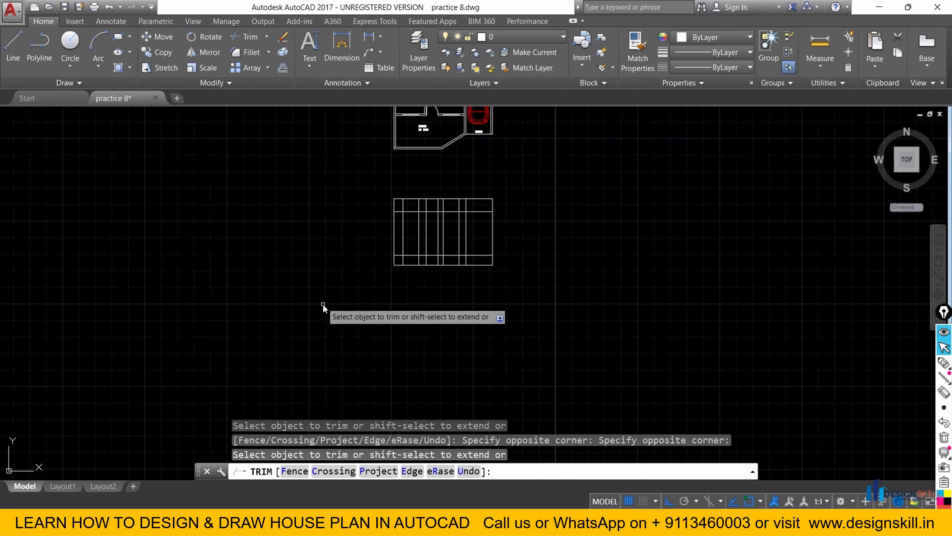
scroll(427, 242, up, 4)
key(Return)
scroll(391, 404, down, 4)
scroll(371, 403, up, 4)
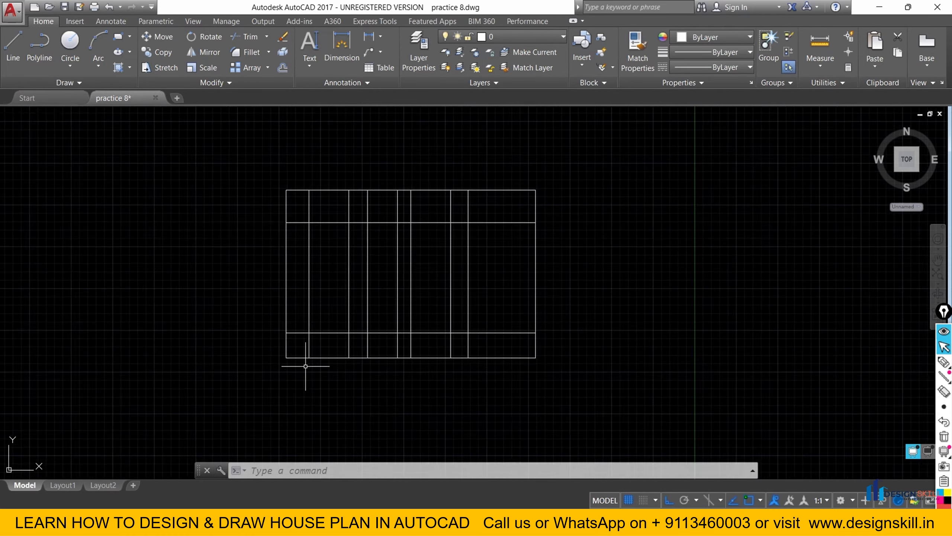
Trim the inner vertical construction lines between the ground line and the plinth line.
scroll(306, 366, up, 2)
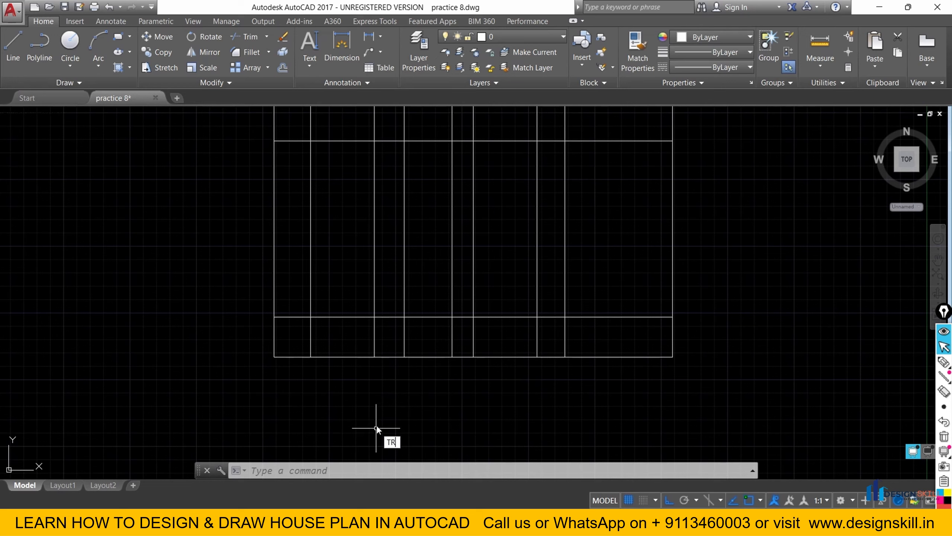
text(TR)
key(Return)
key(Return)
click(586, 337)
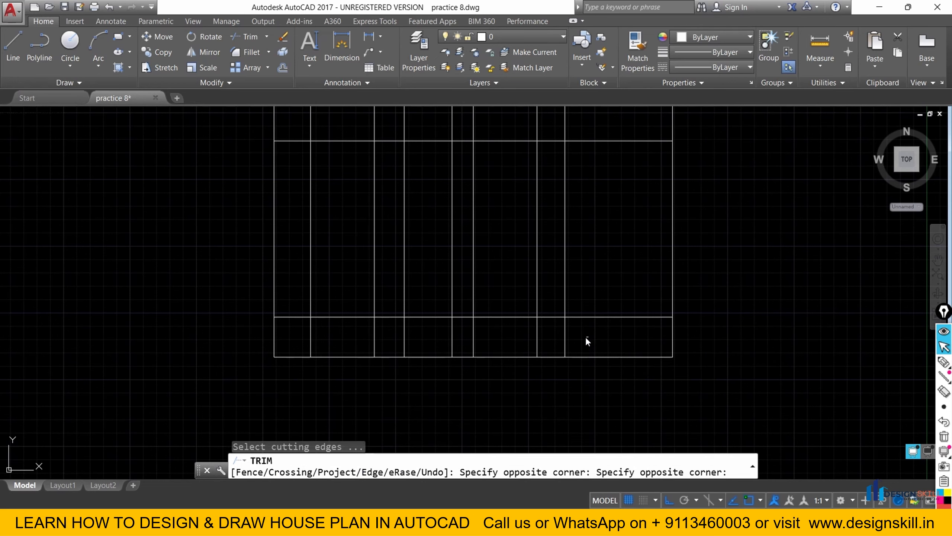
click(292, 342)
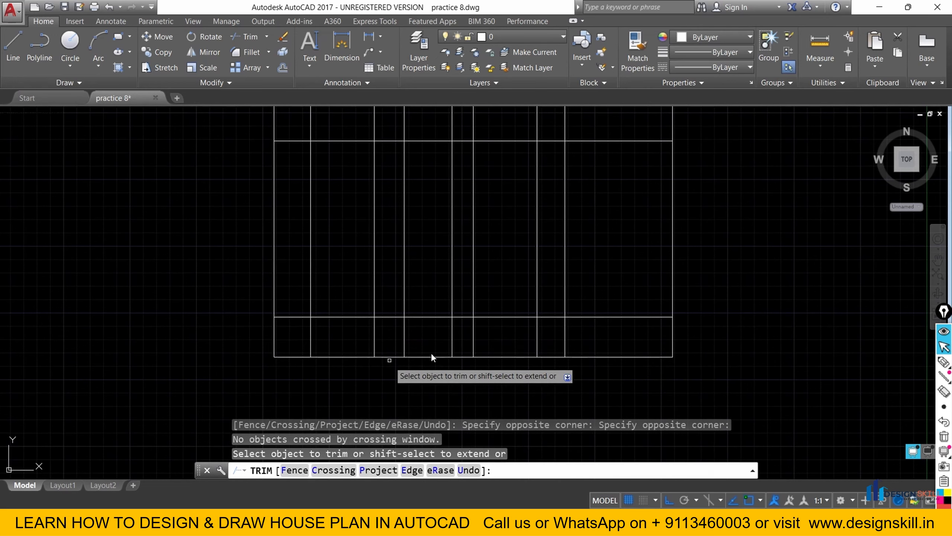
click(575, 338)
click(308, 334)
scroll(375, 337, down, 4)
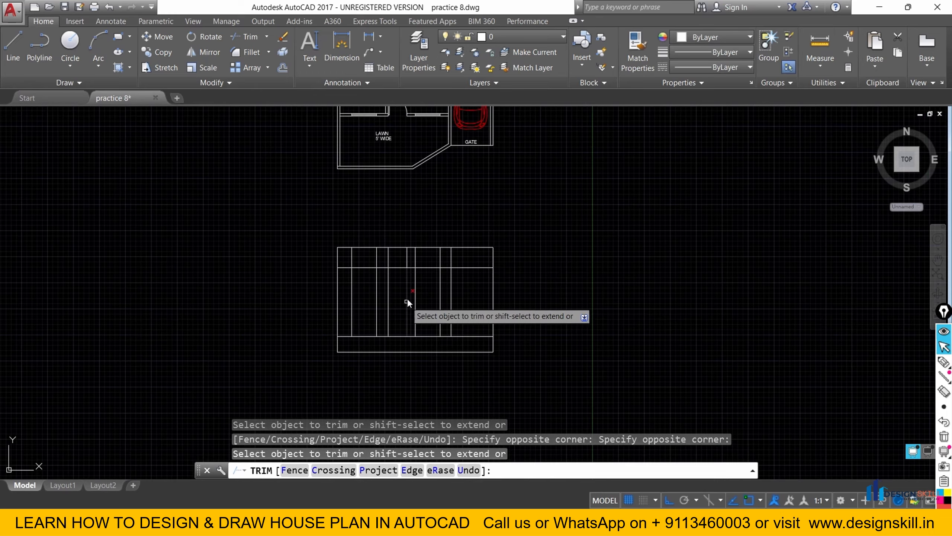
Trim the inner vertical construction lines between the roof line and the parapet line, and finish trimming.
scroll(438, 259, up, 4)
click(503, 261)
click(81, 263)
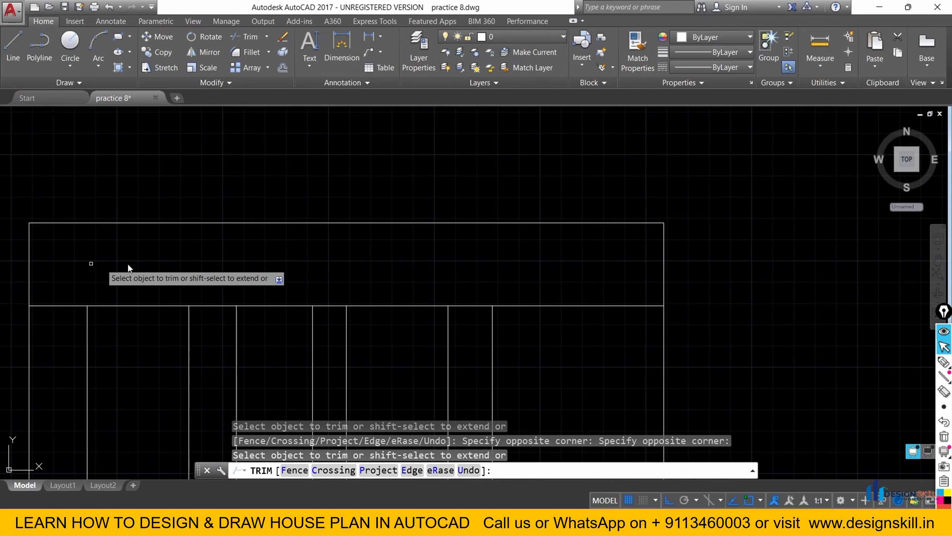
right_click(128, 269)
click(143, 277)
Mark the left window's 3' sill height, 4' width and 4' height with the pen against the front elevation reference, and clear the annotations.
scroll(773, 270, up, 5)
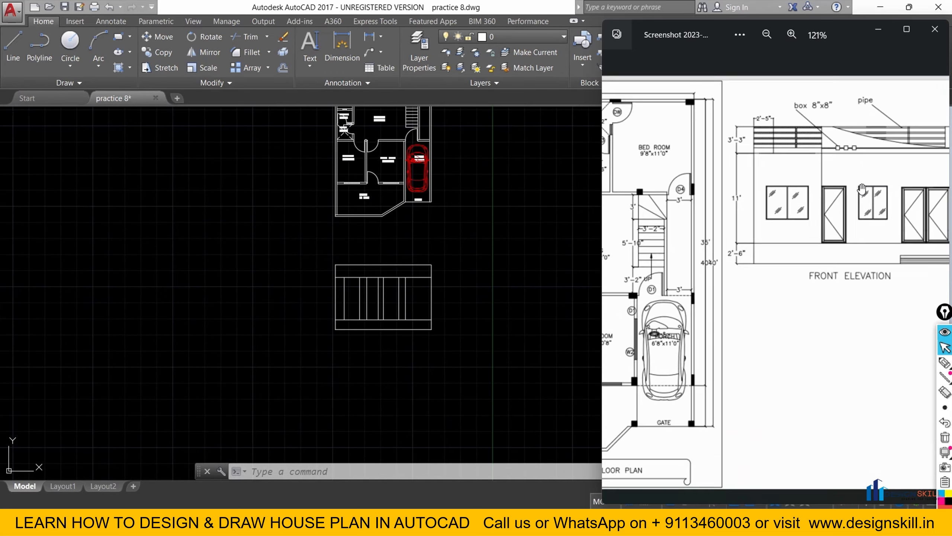
scroll(862, 189, up, 3)
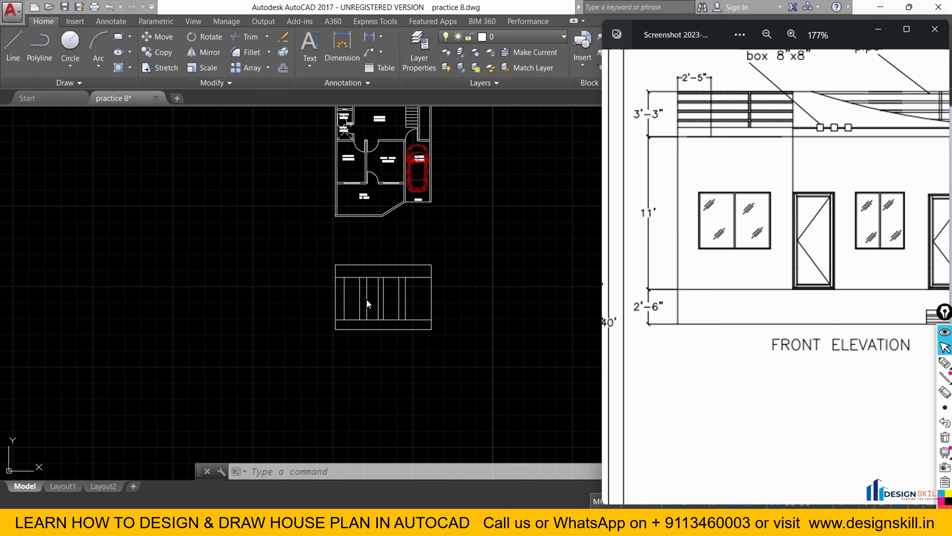
scroll(368, 300, up, 6)
scroll(277, 274, down, 4)
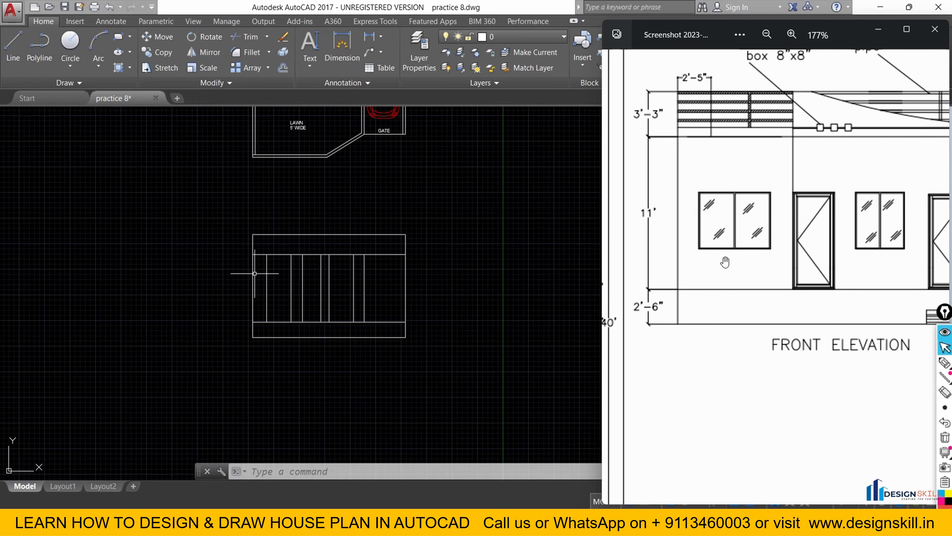
scroll(725, 262, down, 4)
scroll(715, 172, up, 3)
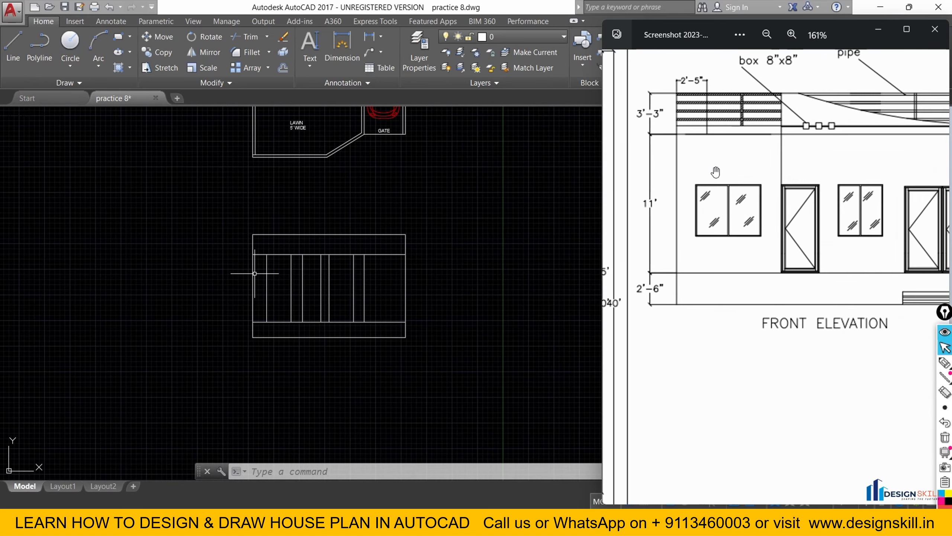
drag(739, 154, 704, 165)
click(944, 362)
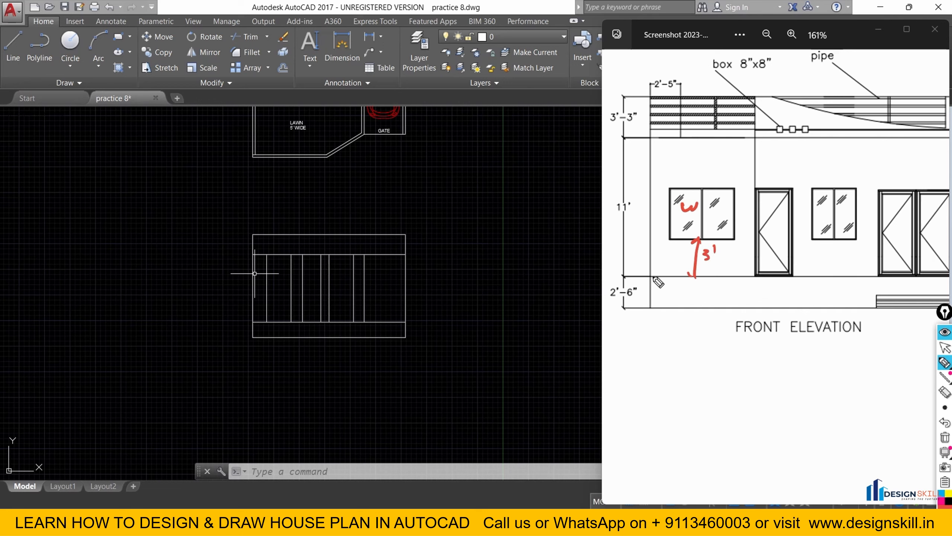
drag(692, 279, 730, 278)
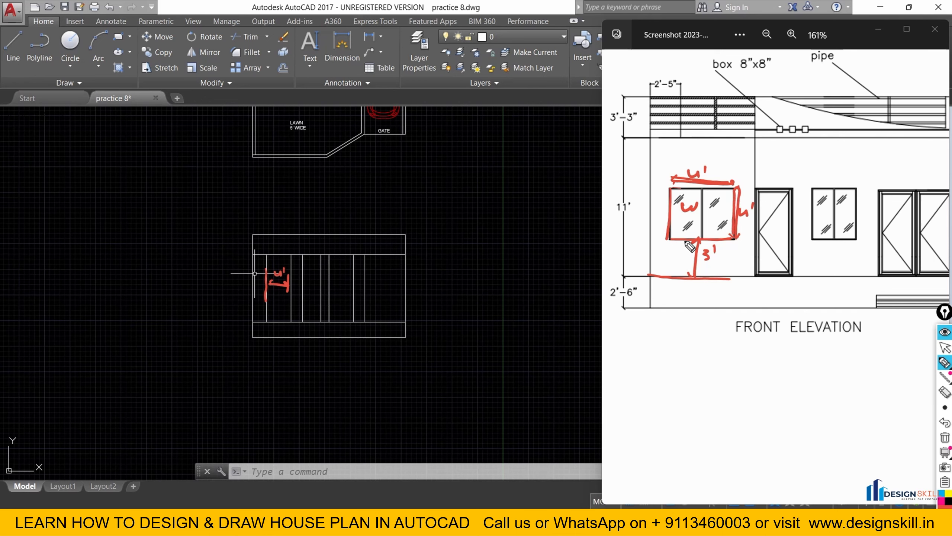
mouse_move(695, 191)
mouse_down()
mouse_move(729, 225)
mouse_move(685, 245)
mouse_up()
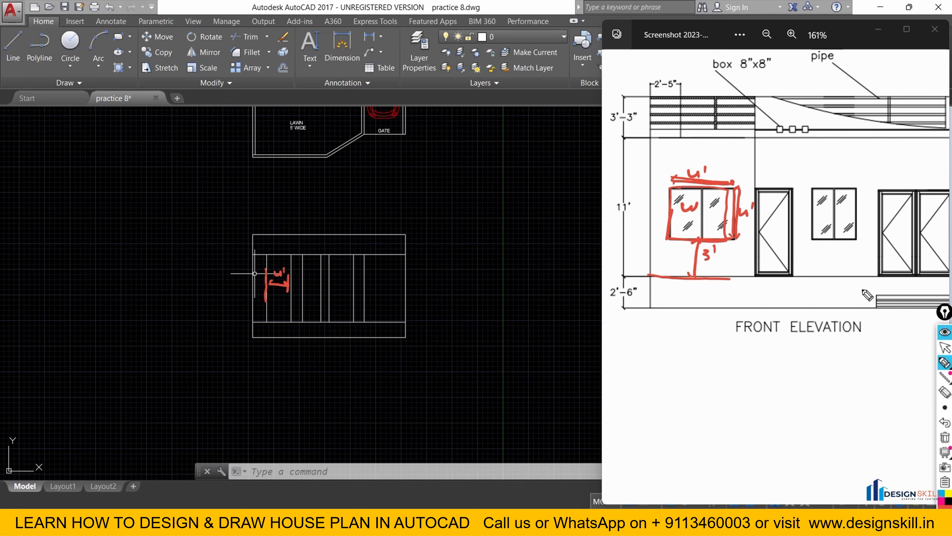
click(944, 349)
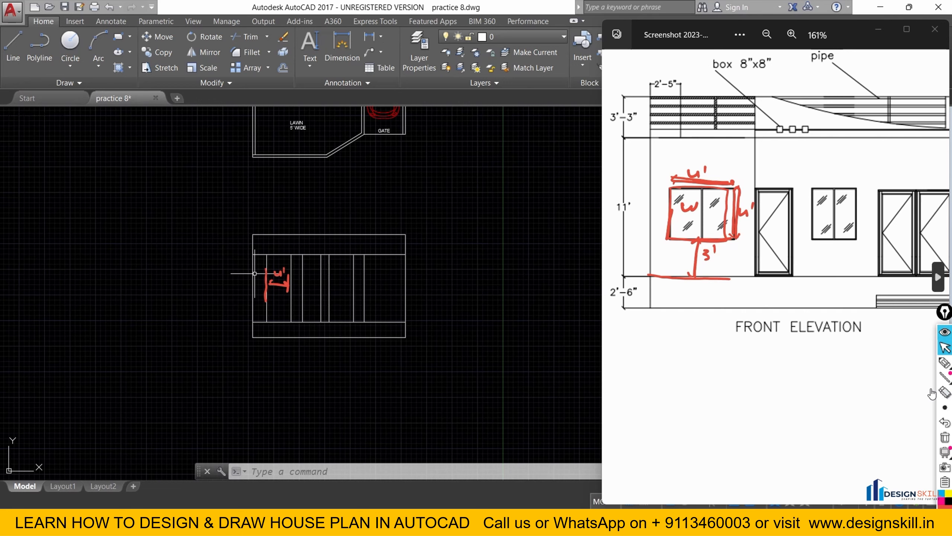
click(944, 438)
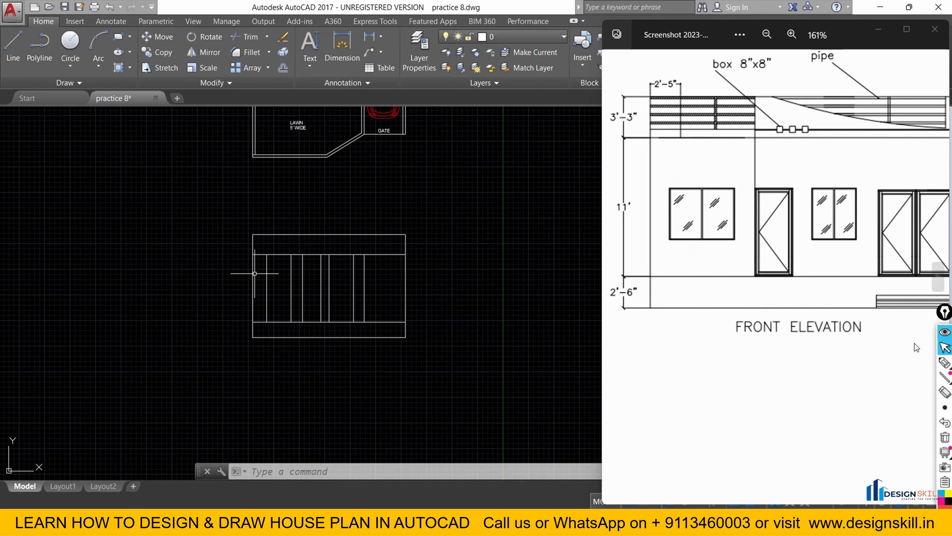
Return to the drawing and offset the plinth line 3' upward to create the window sill level.
scroll(271, 293, up, 8)
click(317, 302)
scroll(210, 265, down, 6)
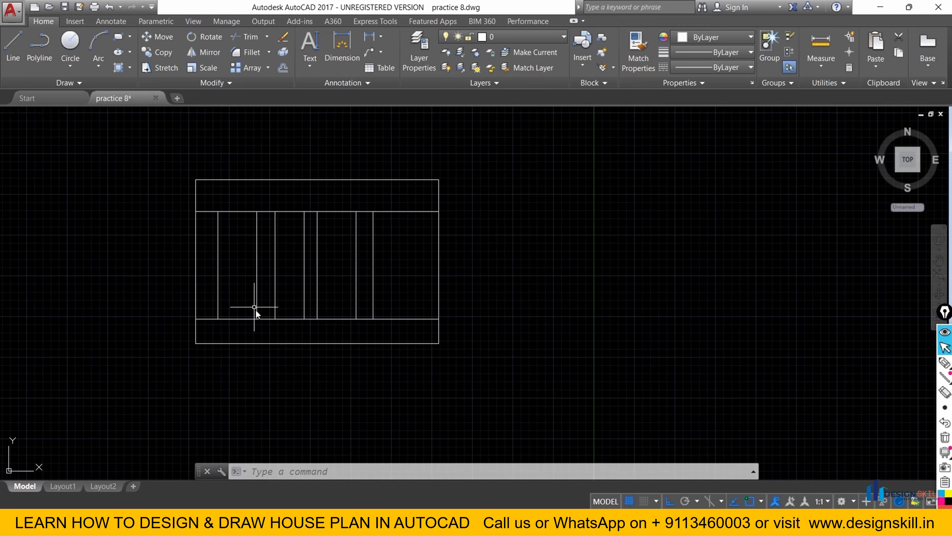
scroll(245, 321, up, 2)
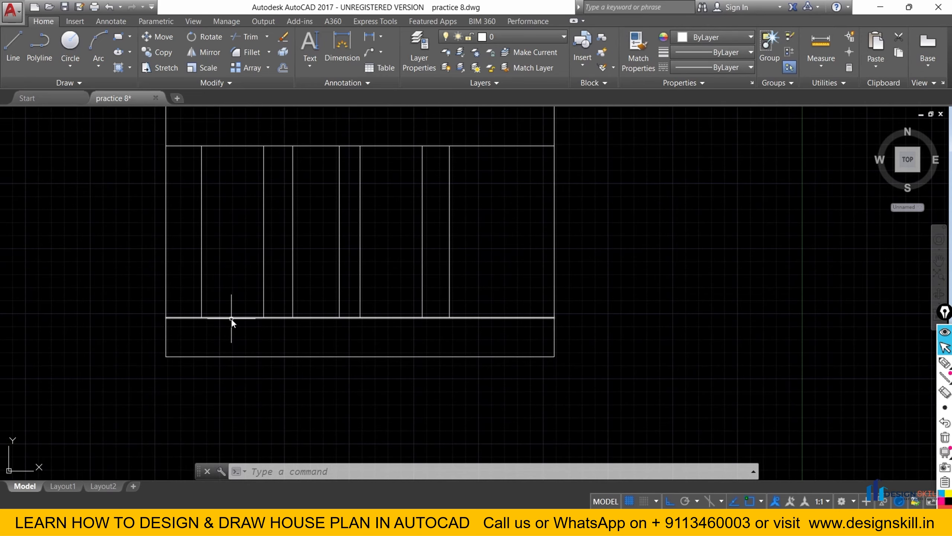
text(o)
key(Return)
text(3')
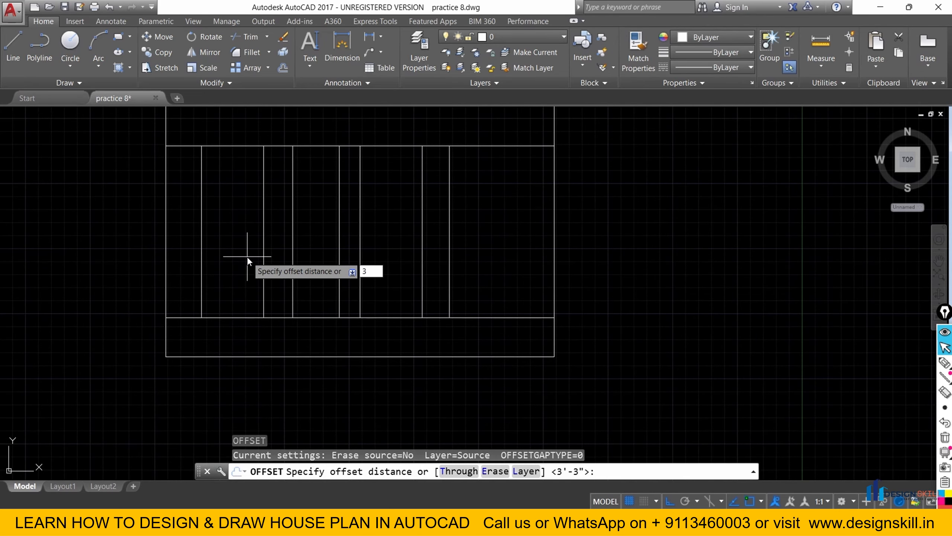
key(Return)
click(247, 319)
click(242, 286)
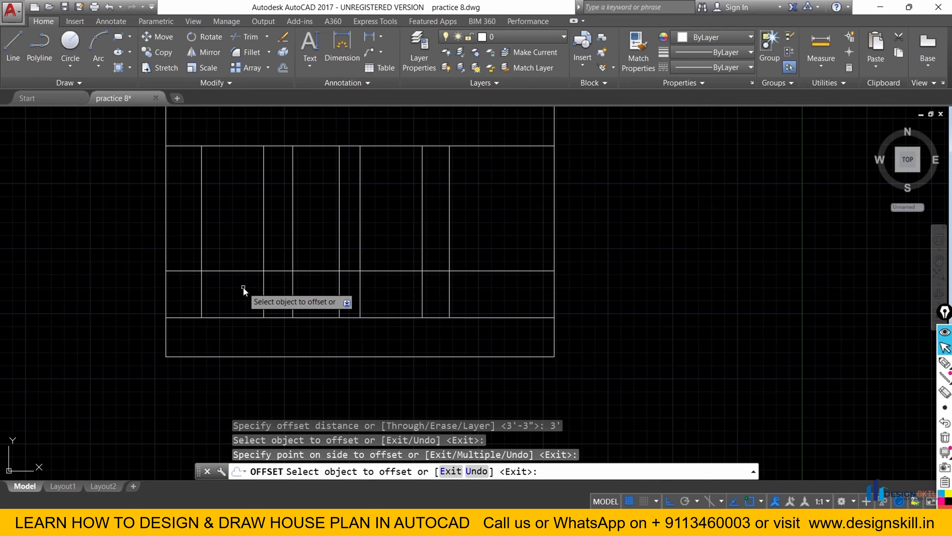
right_click(243, 291)
click(251, 296)
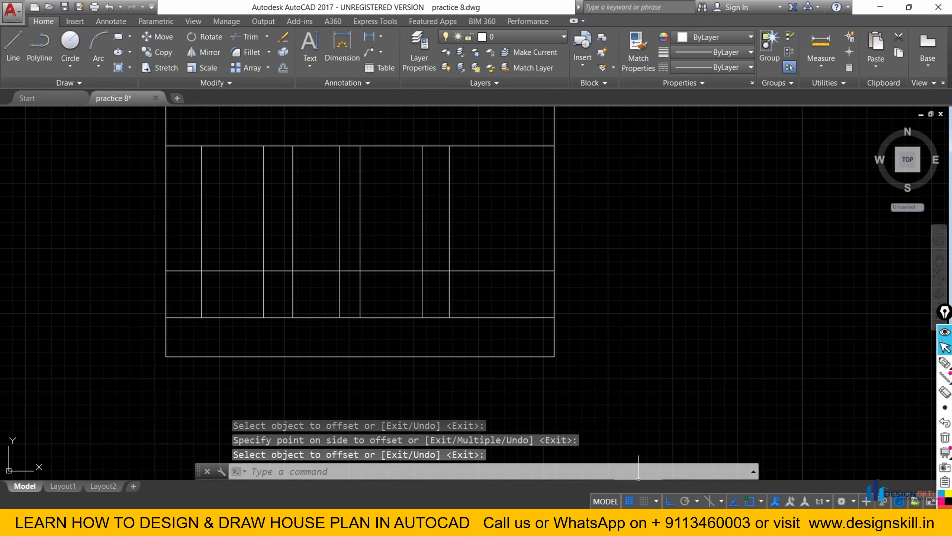
Reopen the reference, mark the left window's 4' height with the pen, clear the mark and return to the drawing.
click(635, 522)
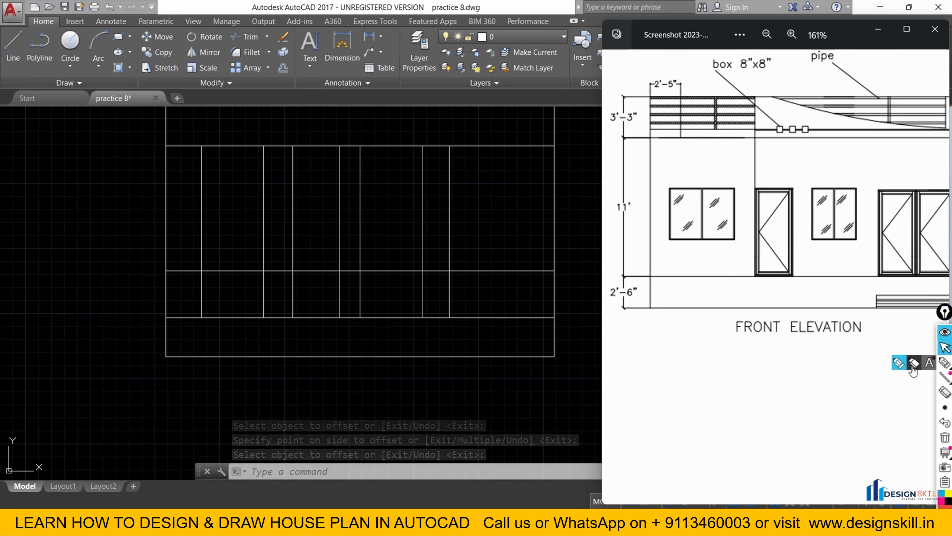
click(945, 363)
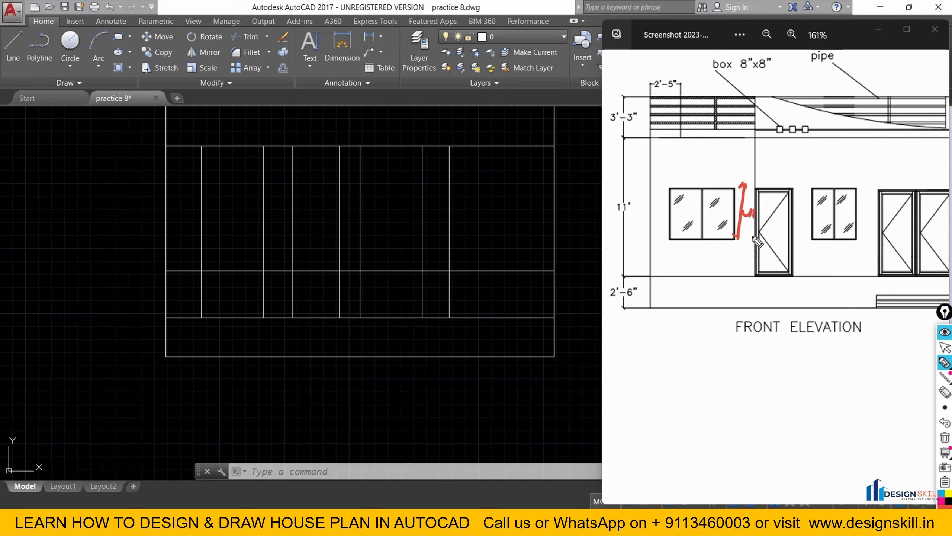
click(946, 437)
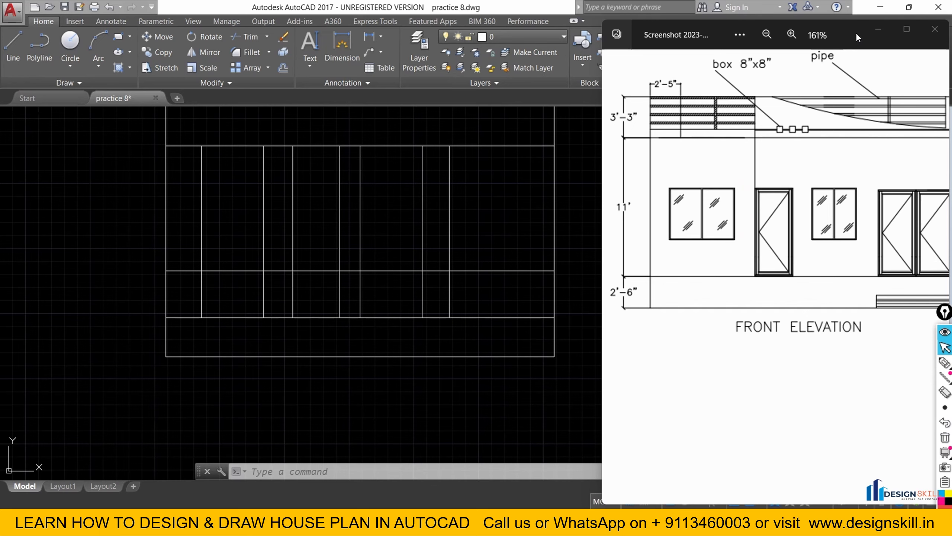
click(876, 32)
Offset the sill level line 4' upward to create the window head level.
scroll(320, 332, up, 4)
key(Escape)
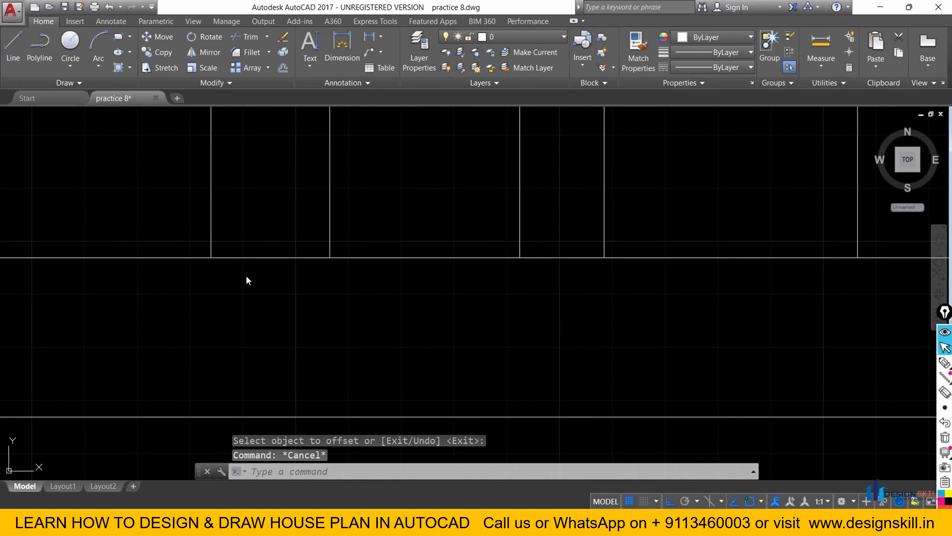
scroll(246, 276, down, 4)
scroll(206, 218, up, 4)
text(o)
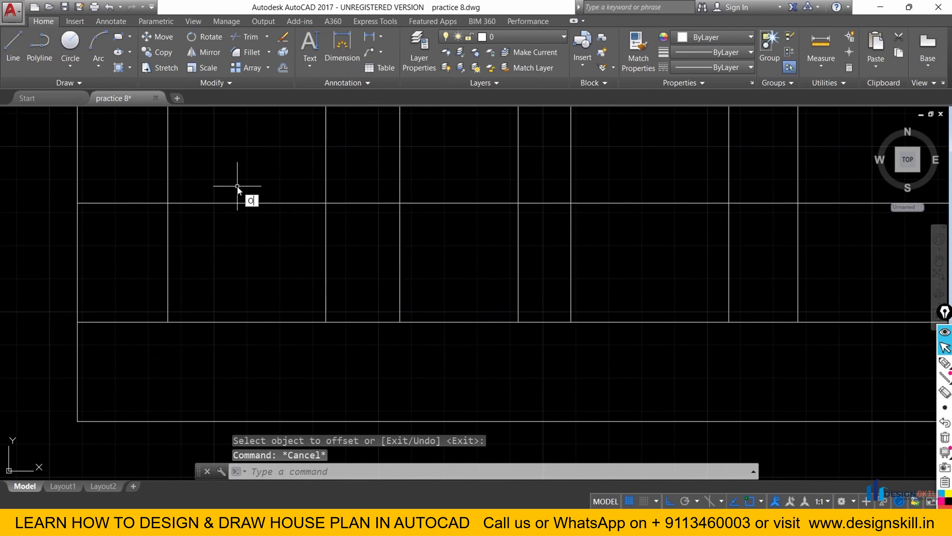
key(Return)
text(4')
key(Return)
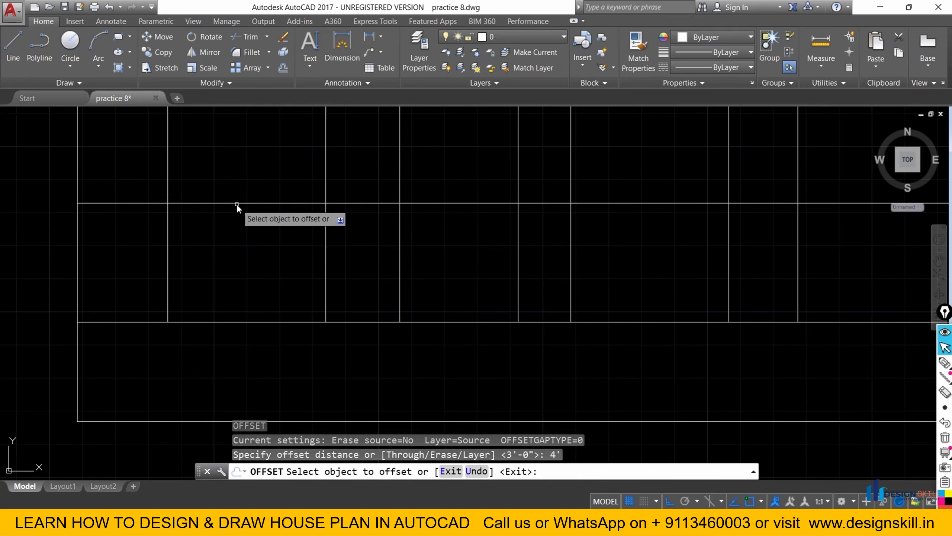
click(237, 203)
click(236, 186)
right_click(238, 168)
click(264, 177)
Trim the surplus horizontal and vertical lines around the left window so only its closed rectangular outline remains.
scroll(272, 240, down, 6)
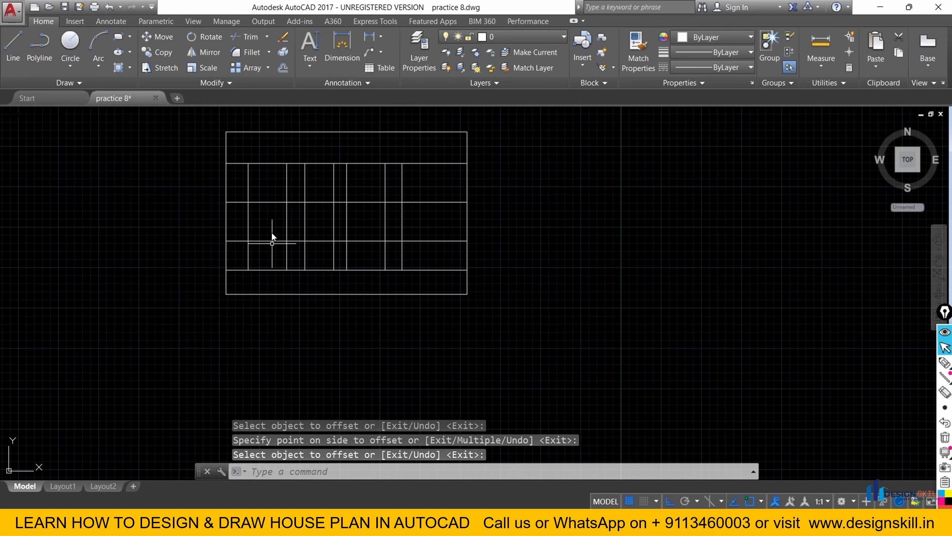
scroll(271, 204, up, 4)
scroll(278, 247, down, 2)
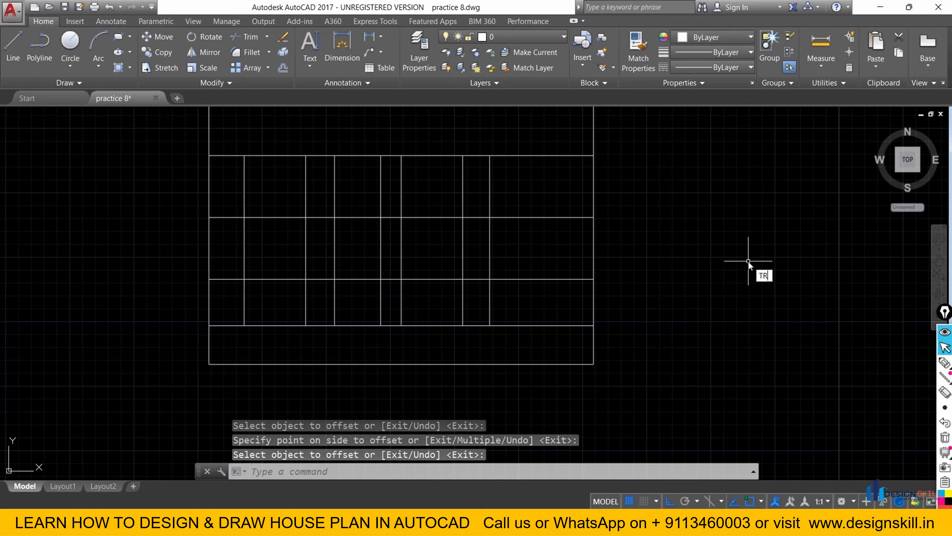
text(tr)
key(Return)
key(Return)
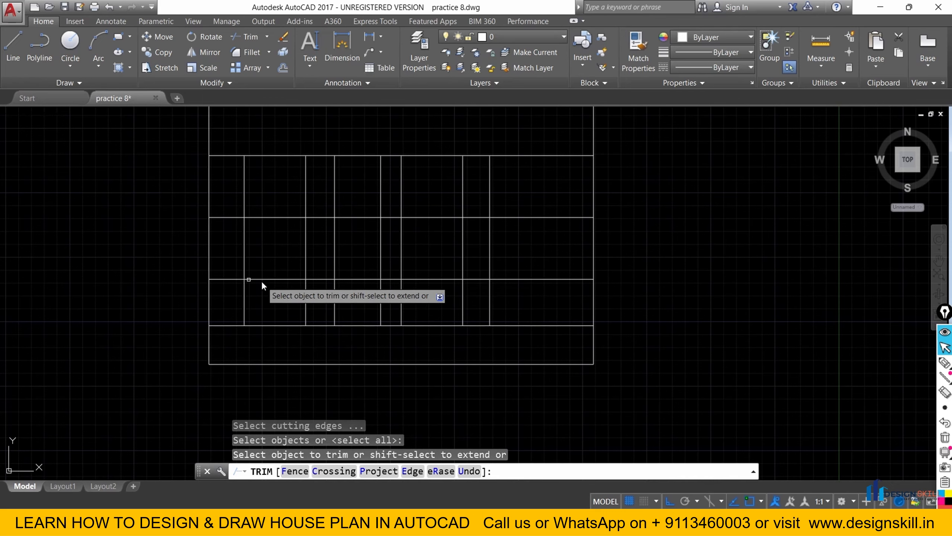
drag(230, 281, 226, 209)
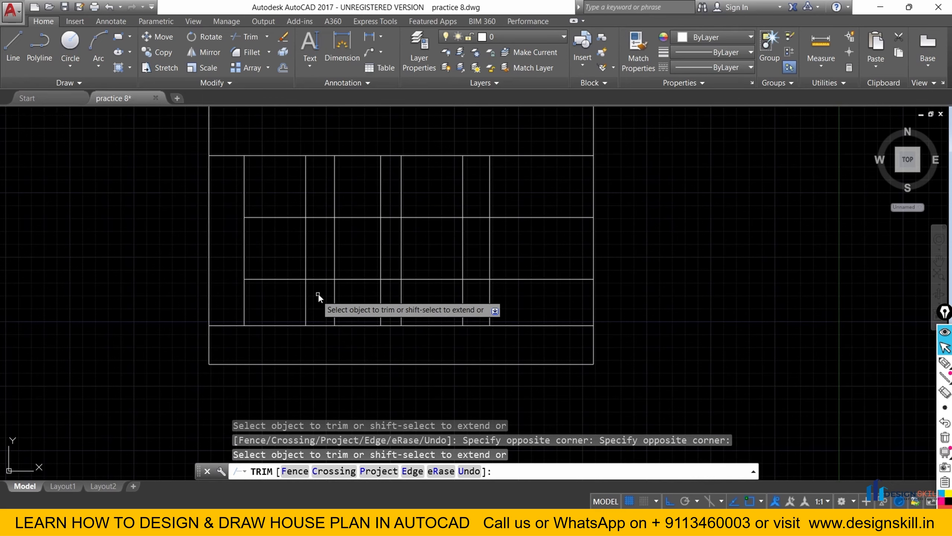
drag(318, 290, 234, 299)
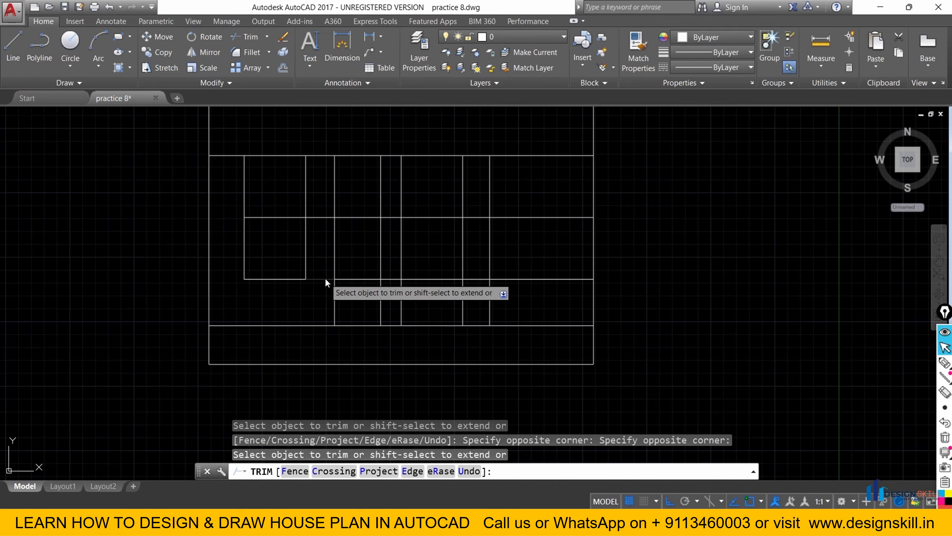
click(320, 217)
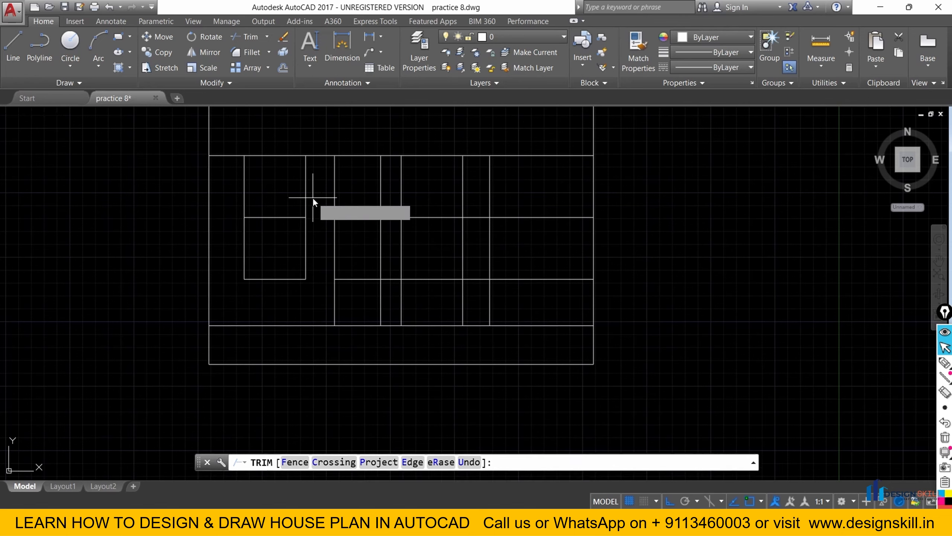
drag(312, 197, 225, 196)
Trim the vertical construction lines above and below the second window, between the head and sill levels and the adjoining wall lines.
scroll(317, 217, down, 2)
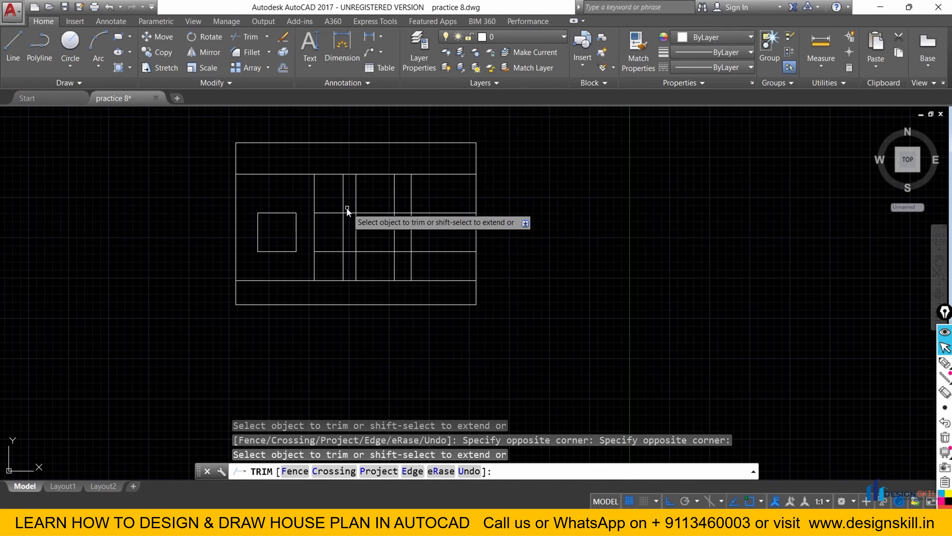
scroll(375, 262, down, 4)
scroll(374, 188, up, 6)
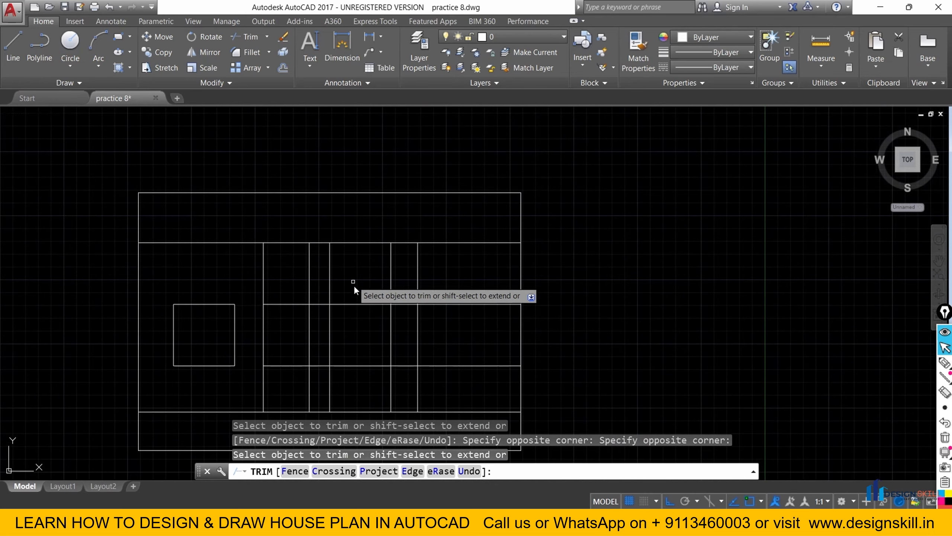
scroll(351, 297, down, 2)
scroll(378, 298, up, 2)
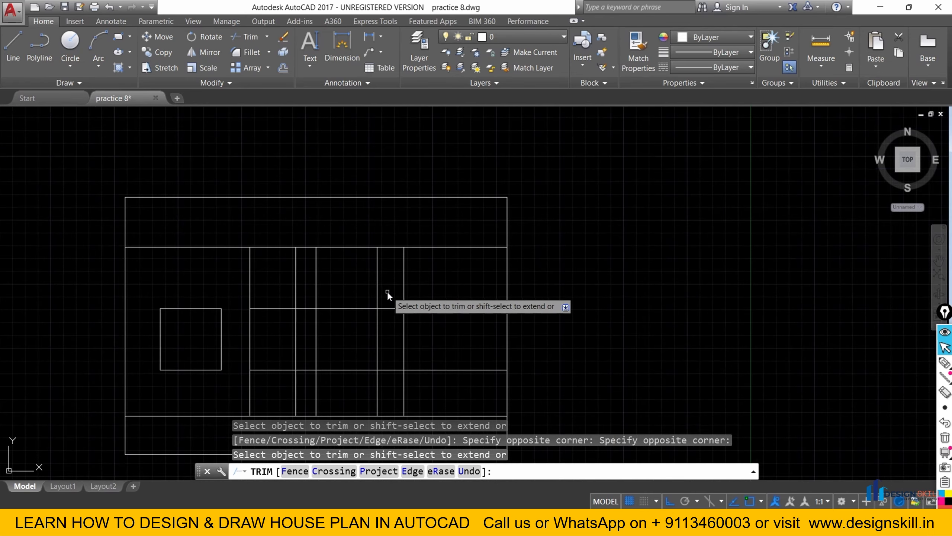
click(386, 289)
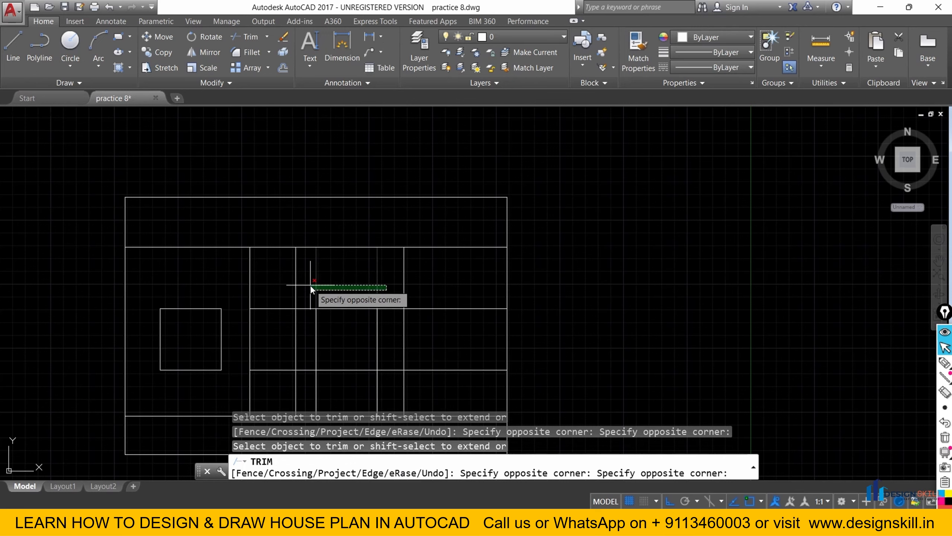
click(310, 284)
middle_drag(338, 332, 351, 247)
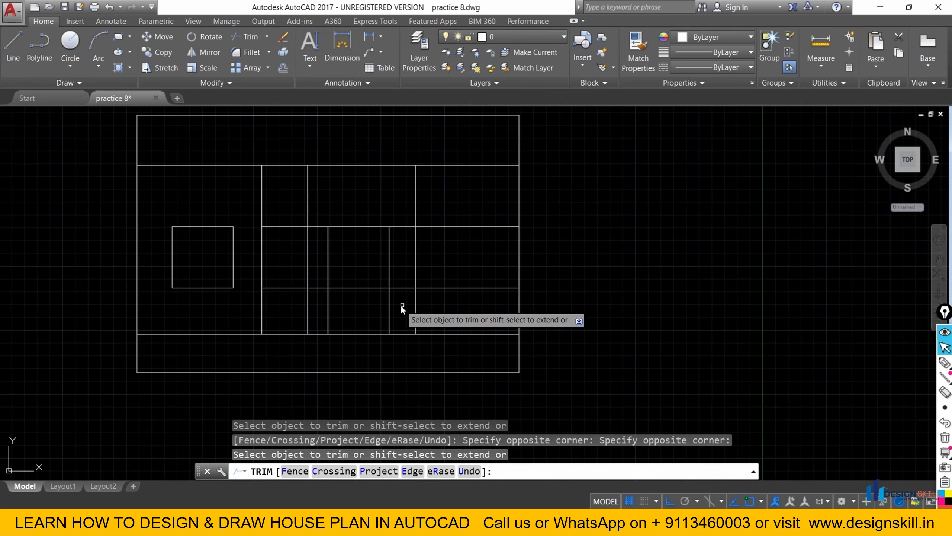
click(398, 304)
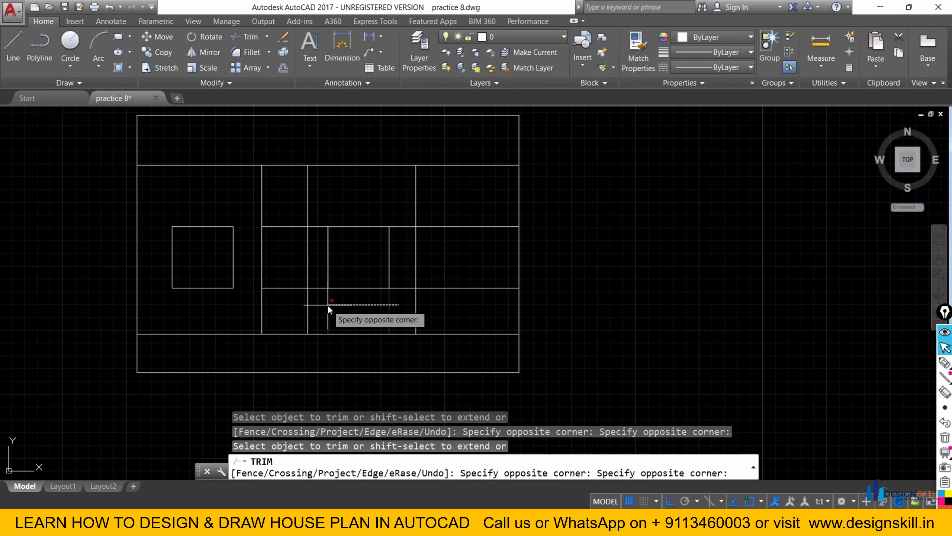
click(325, 306)
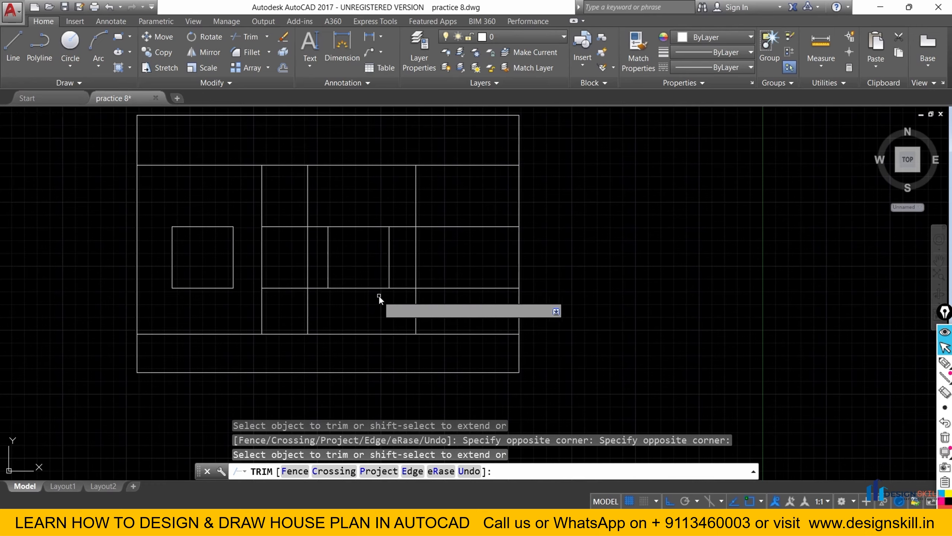
Trim the head and sill lines on both sides of the second window, leaving its closed rectangle, and end the Trim command.
scroll(375, 257, down, 2)
scroll(329, 264, up, 6)
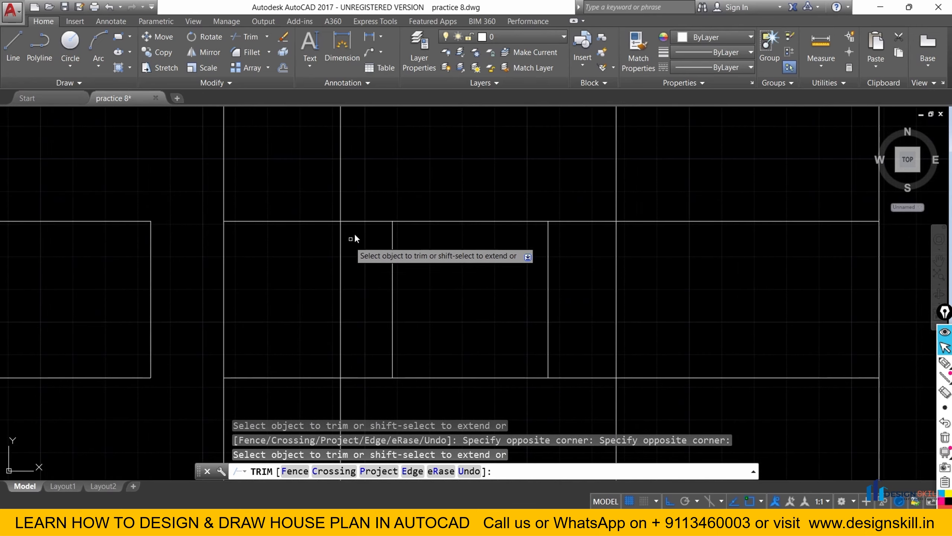
click(363, 221)
click(355, 376)
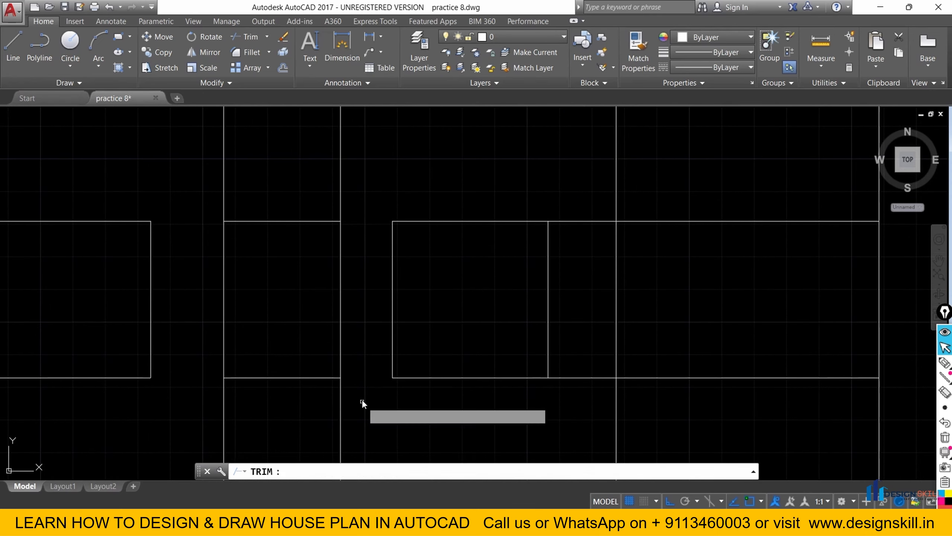
click(577, 378)
click(566, 215)
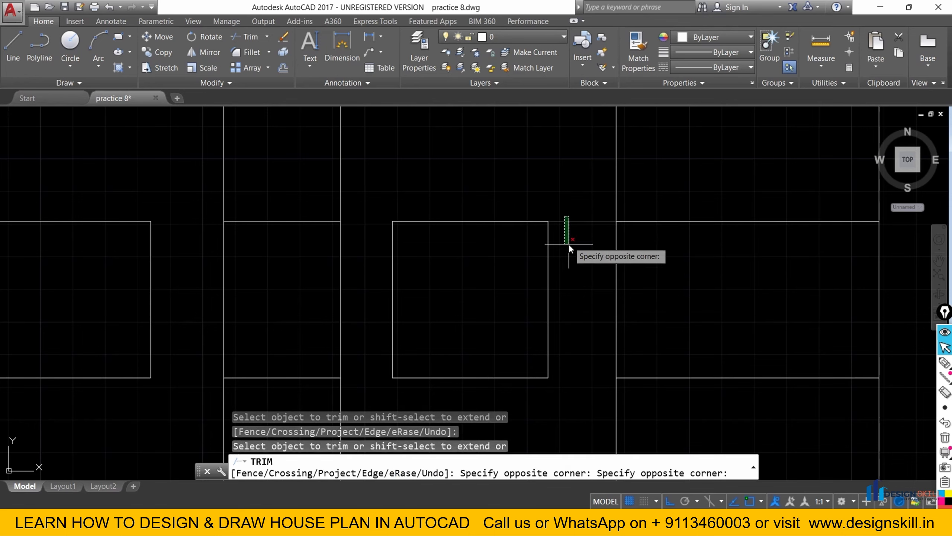
click(568, 242)
right_click(569, 235)
click(593, 246)
Open the front elevation reference beside the drawing and examine the levels of its windows and doors.
scroll(505, 303, down, 7)
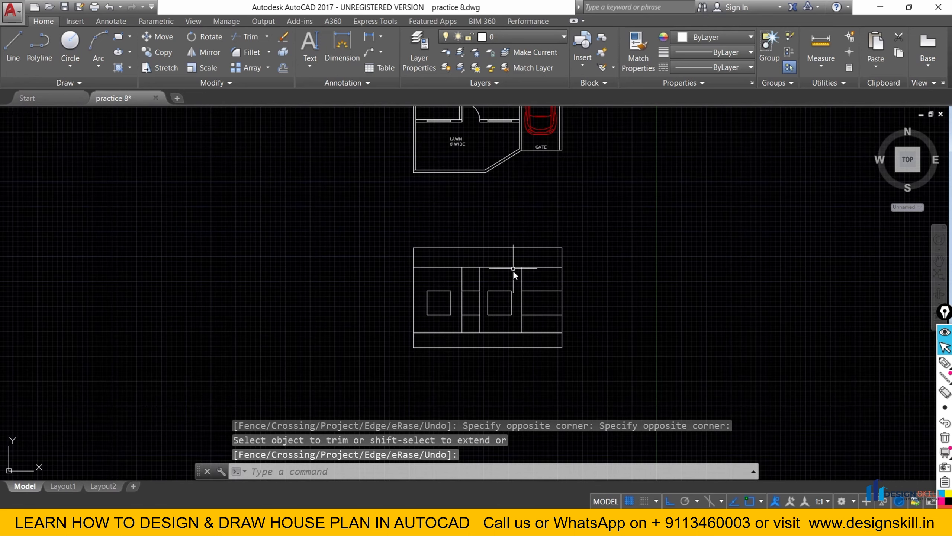
scroll(457, 232, up, 4)
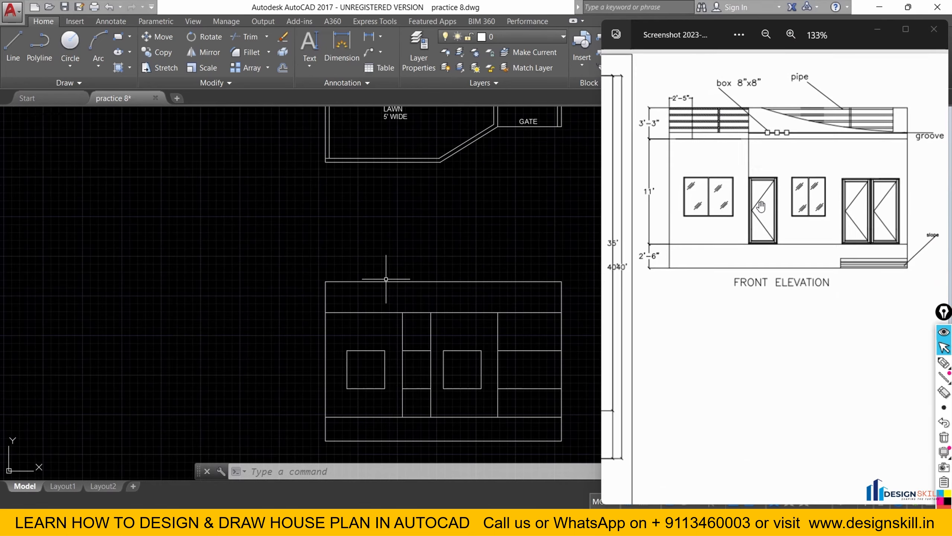
scroll(763, 198, up, 2)
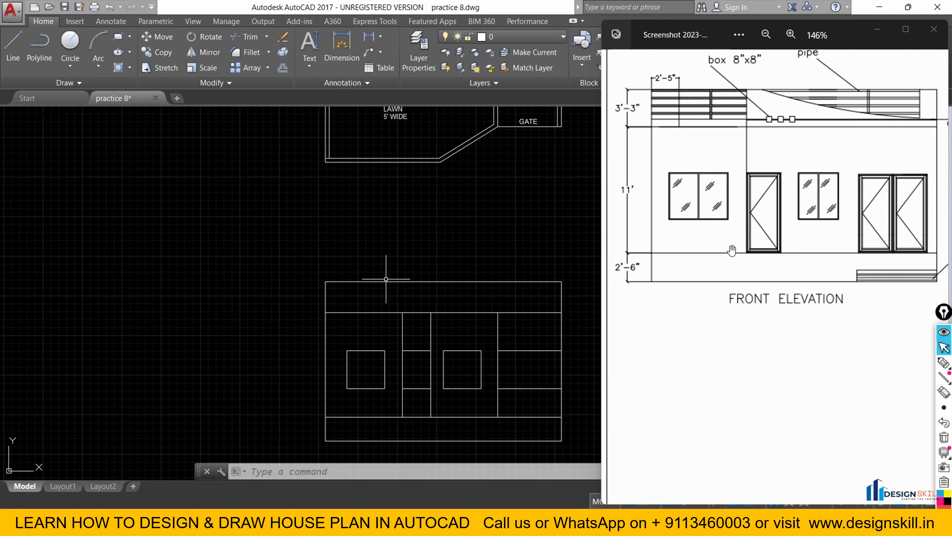
scroll(734, 251, down, 3)
scroll(746, 202, up, 3)
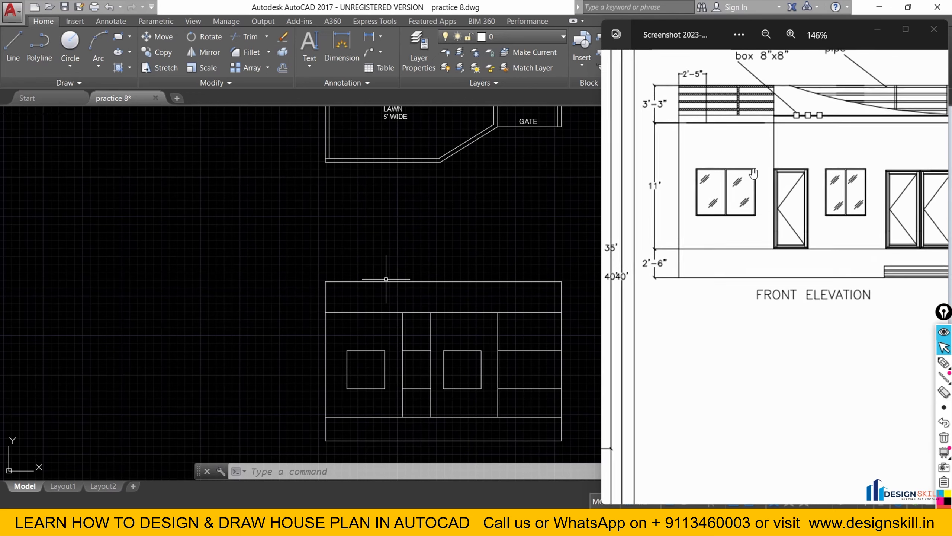
scroll(753, 174, up, 2)
drag(693, 248, 669, 296)
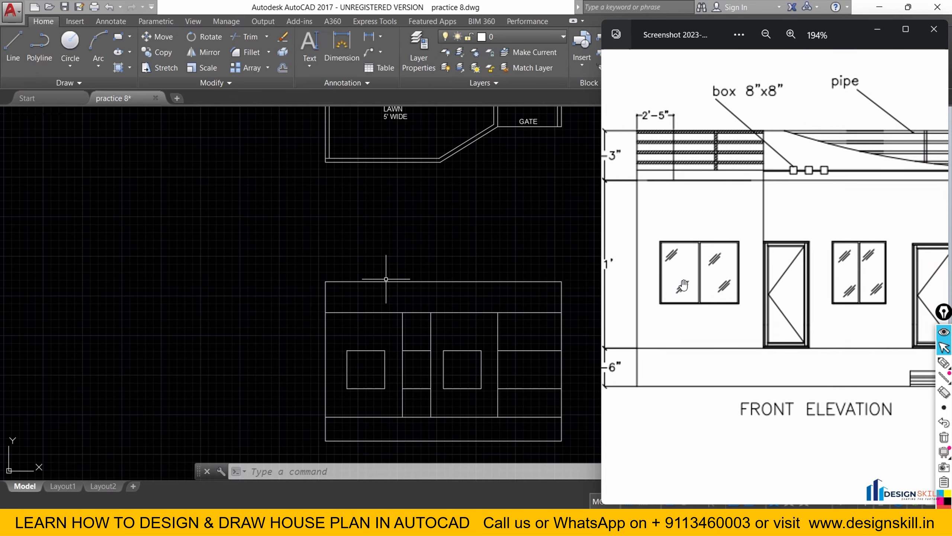
scroll(683, 284, down, 3)
scroll(796, 290, up, 3)
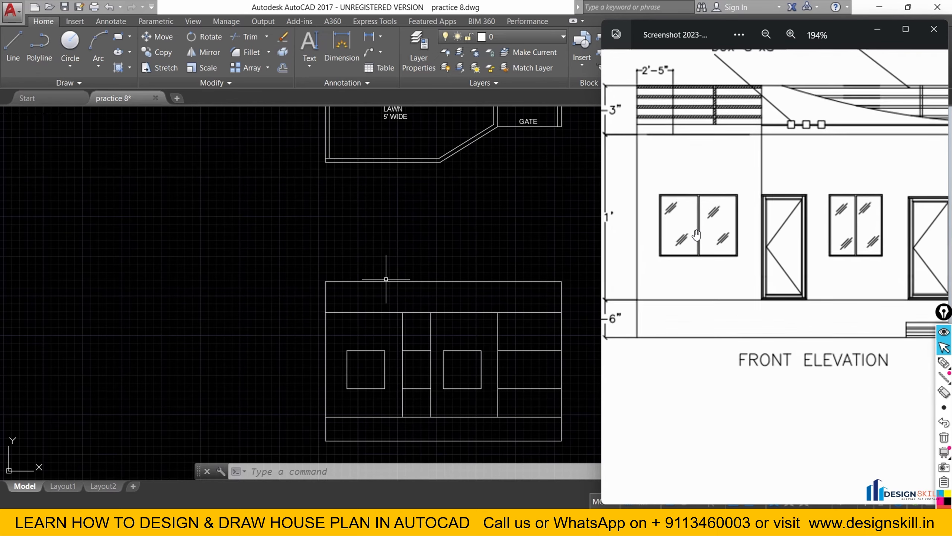
Mark the 3' sill height and the 4' height of the left window on the reference with the pen.
click(943, 362)
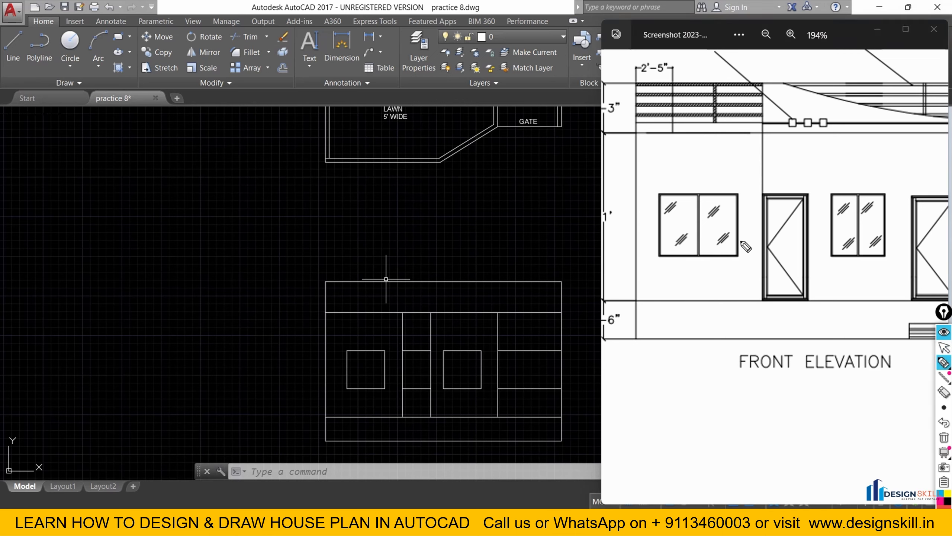
drag(729, 257, 723, 300)
drag(730, 258, 730, 282)
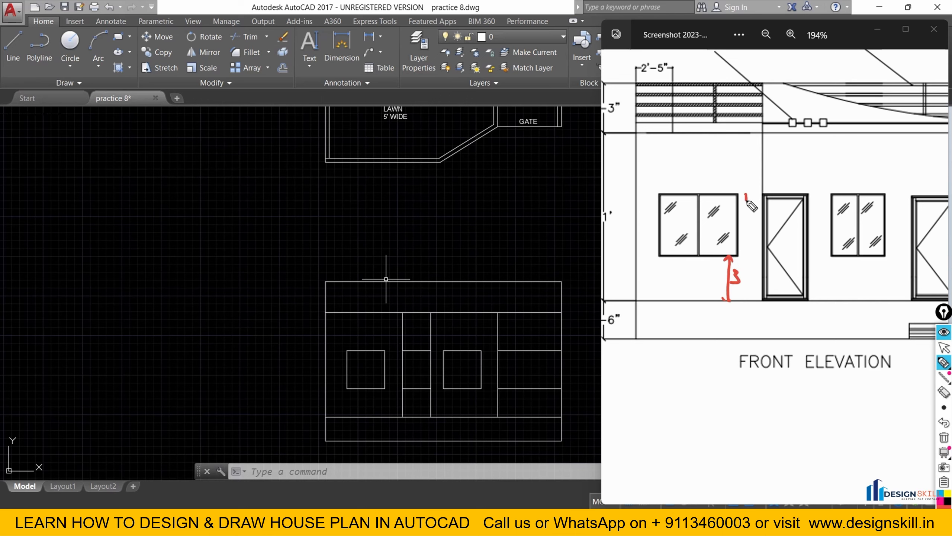
drag(748, 201, 743, 259)
drag(660, 194, 740, 194)
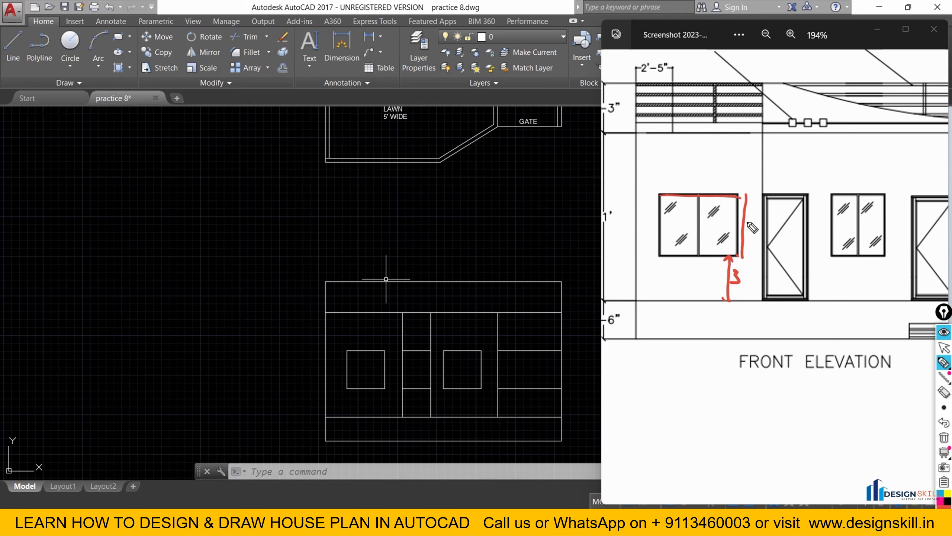
drag(737, 253, 747, 252)
mouse_move(739, 196)
mouse_down()
mouse_move(757, 227)
mouse_move(764, 217)
mouse_up()
Mark the 7' window head height on the reference and write the note "Door and window level lined up" above the window.
mouse_move(636, 194)
mouse_down()
mouse_move(688, 199)
mouse_move(646, 223)
mouse_move(652, 301)
mouse_up()
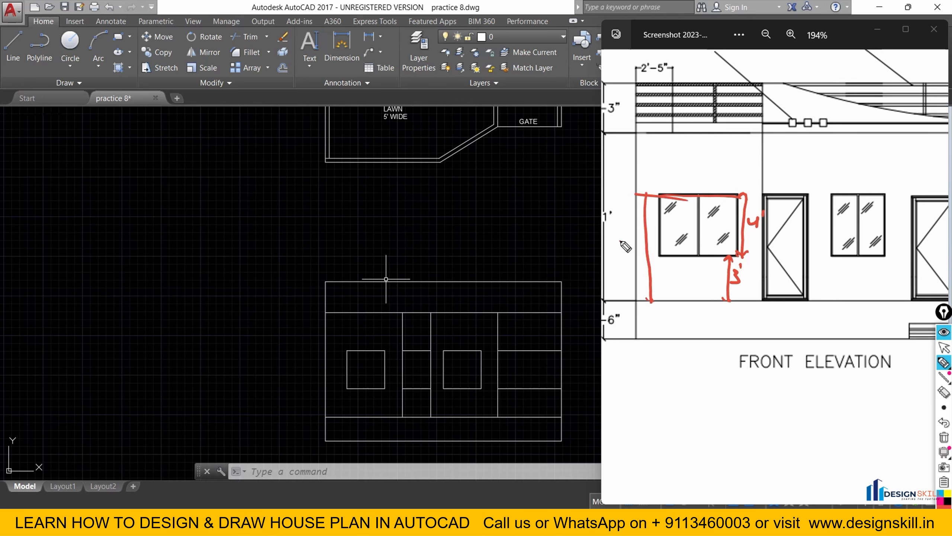
mouse_move(618, 241)
mouse_down()
mouse_move(624, 252)
mouse_move(635, 236)
mouse_up()
drag(640, 194, 717, 197)
drag(619, 171, 620, 181)
mouse_move(617, 169)
mouse_down()
mouse_move(621, 181)
mouse_move(633, 169)
mouse_up()
mouse_move(642, 168)
mouse_down()
mouse_move(686, 165)
mouse_move(736, 144)
mouse_move(785, 149)
mouse_move(814, 133)
mouse_up()
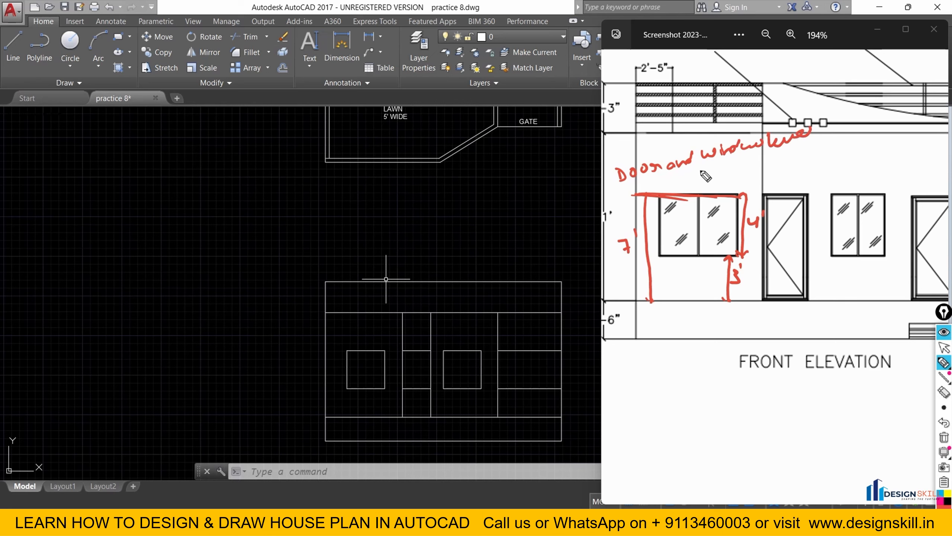
mouse_move(700, 169)
mouse_down()
mouse_move(709, 178)
mouse_move(793, 154)
mouse_move(786, 161)
mouse_up()
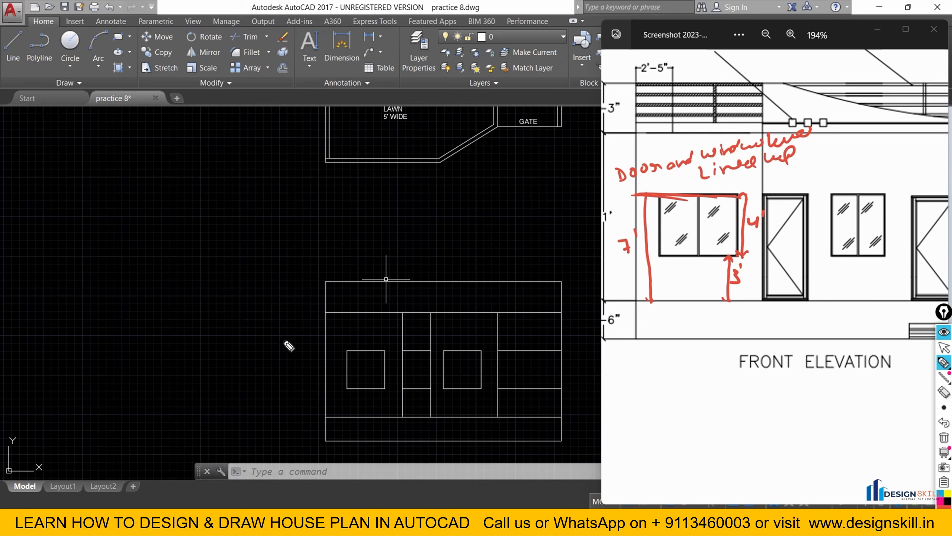
Mark the common head level over the drawn windows and over the doors in the reference with the pen.
drag(327, 351, 367, 351)
drag(747, 194, 812, 193)
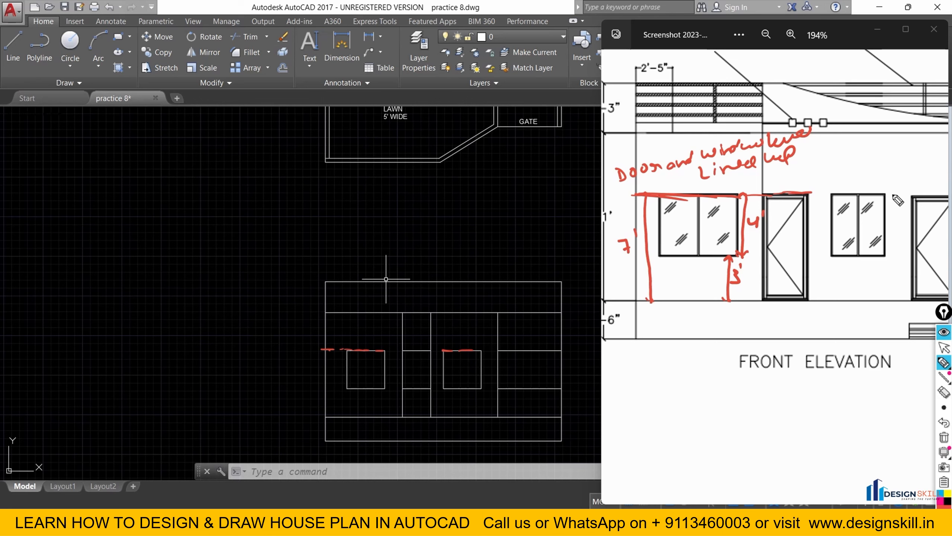
drag(893, 194, 940, 194)
Label the single door "D" in the drawing, cross out its surplus lines and outline the door with the pen.
click(409, 331)
drag(411, 360, 412, 371)
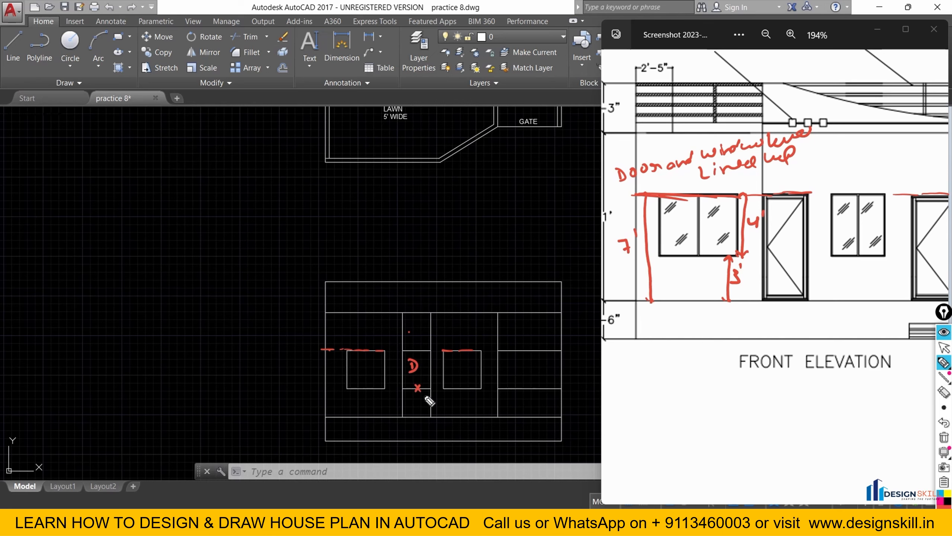
drag(402, 351, 414, 352)
drag(433, 329, 429, 407)
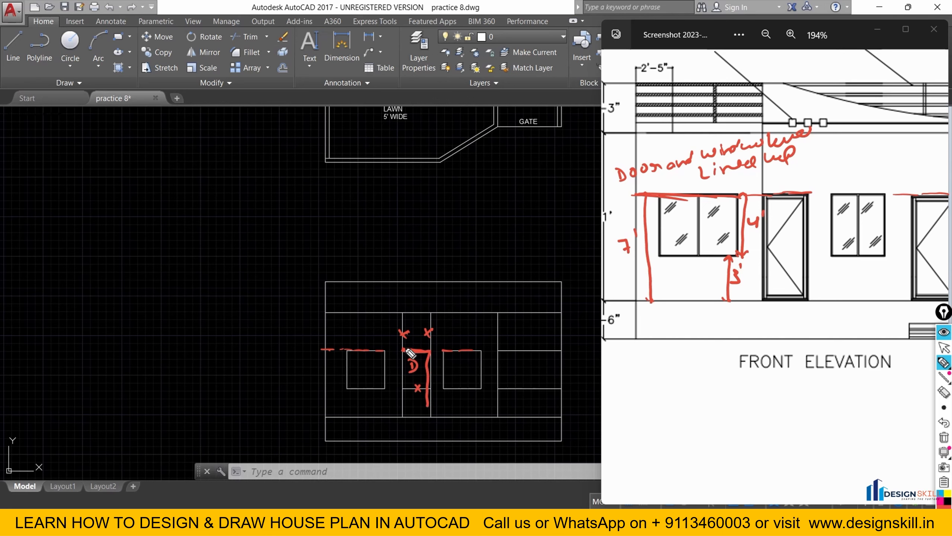
mouse_move(405, 351)
mouse_down()
mouse_move(398, 414)
mouse_move(431, 413)
mouse_up()
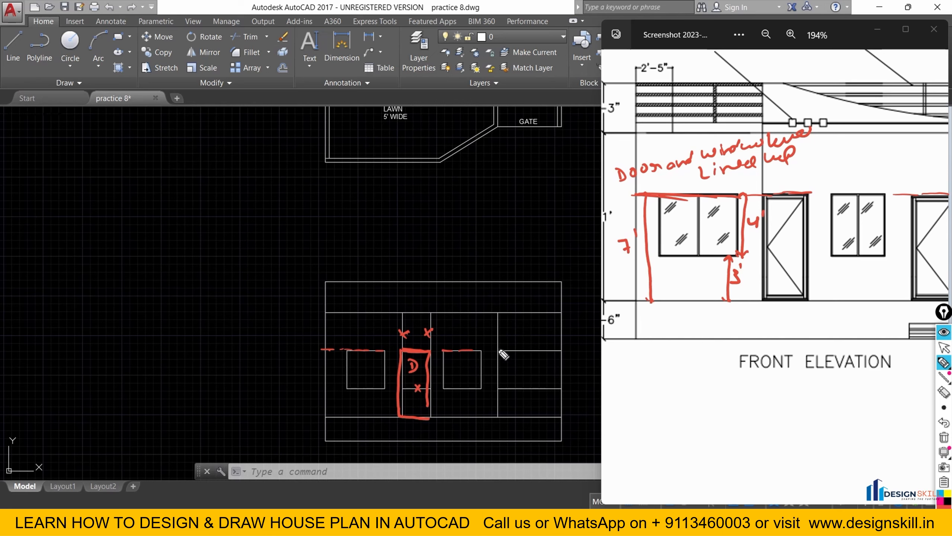
Cross out the surplus lines around the double door in the drawing and outline the door with the pen.
drag(500, 353, 560, 352)
drag(527, 393, 535, 385)
drag(498, 330, 499, 417)
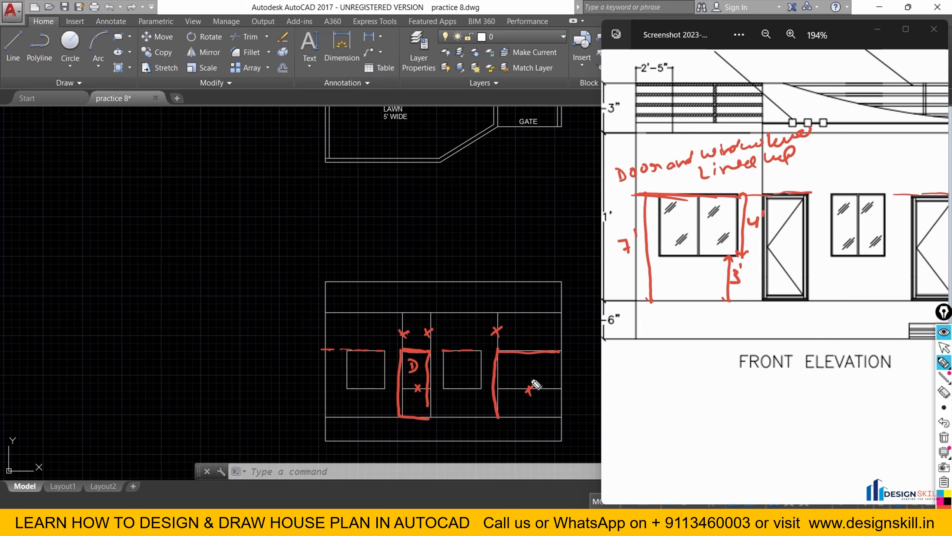
drag(561, 351, 560, 418)
drag(499, 417, 561, 419)
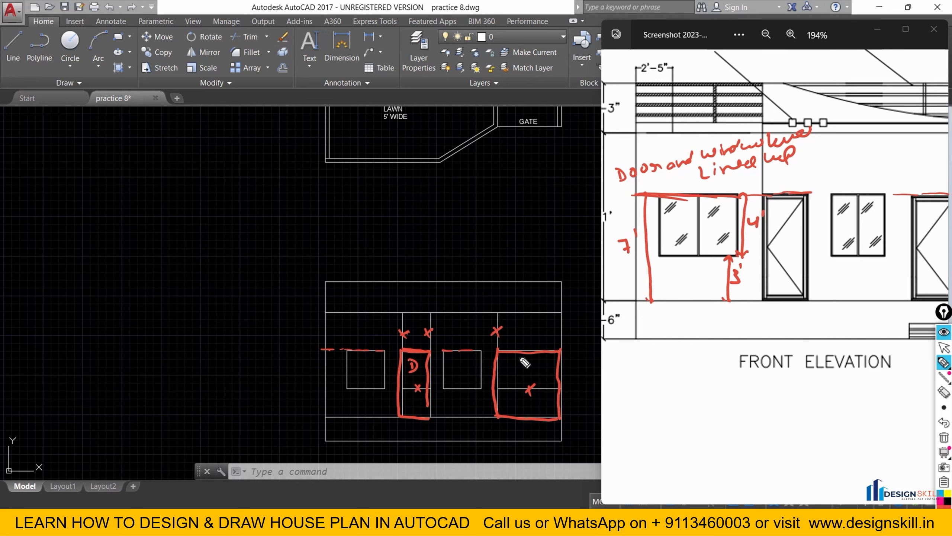
Return to the drawing and trim the vertical lines above the head level at the single door and the double door.
key(ctrl+shift+2)
click(275, 470)
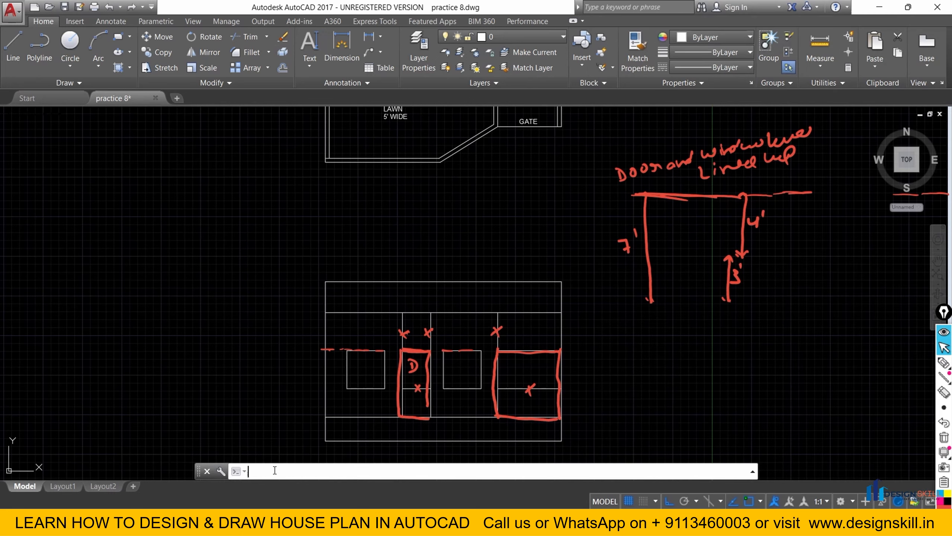
text(TR)
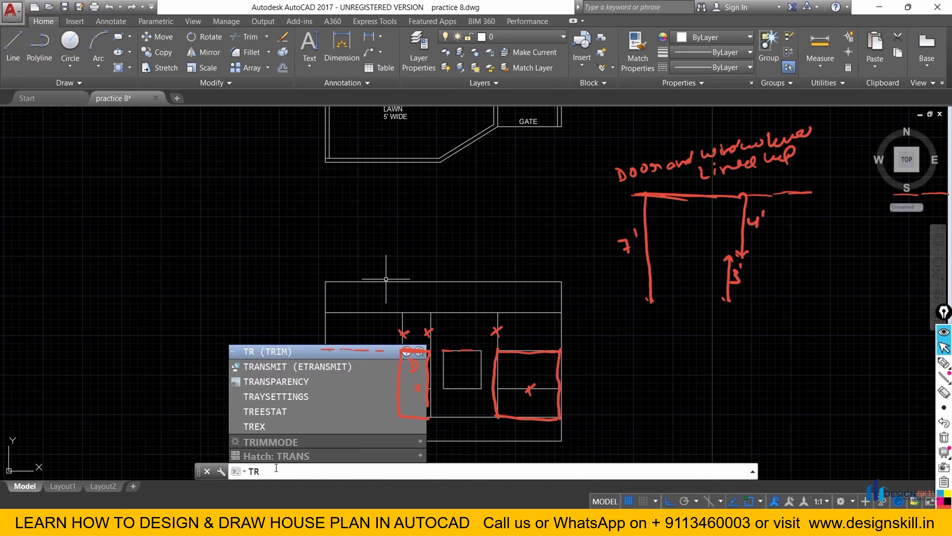
key(Return)
key(Return)
click(402, 331)
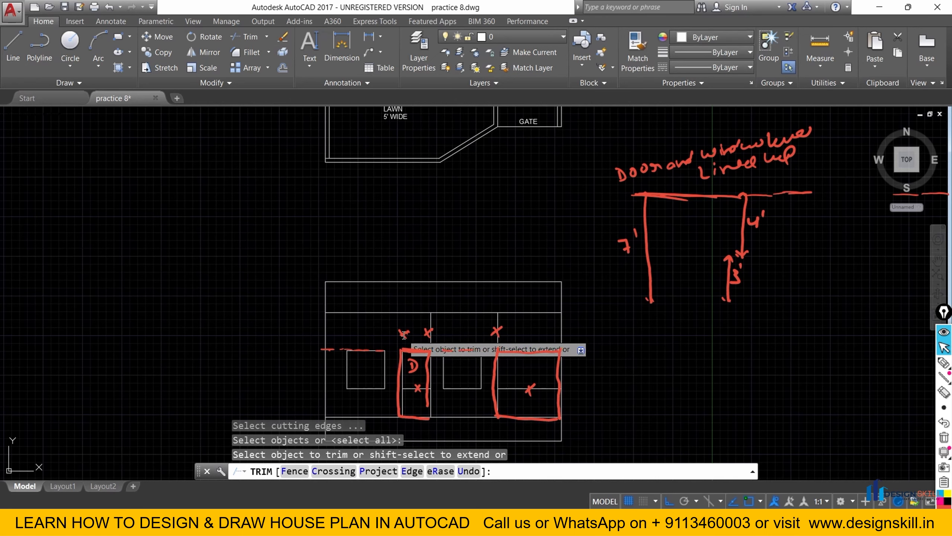
click(430, 332)
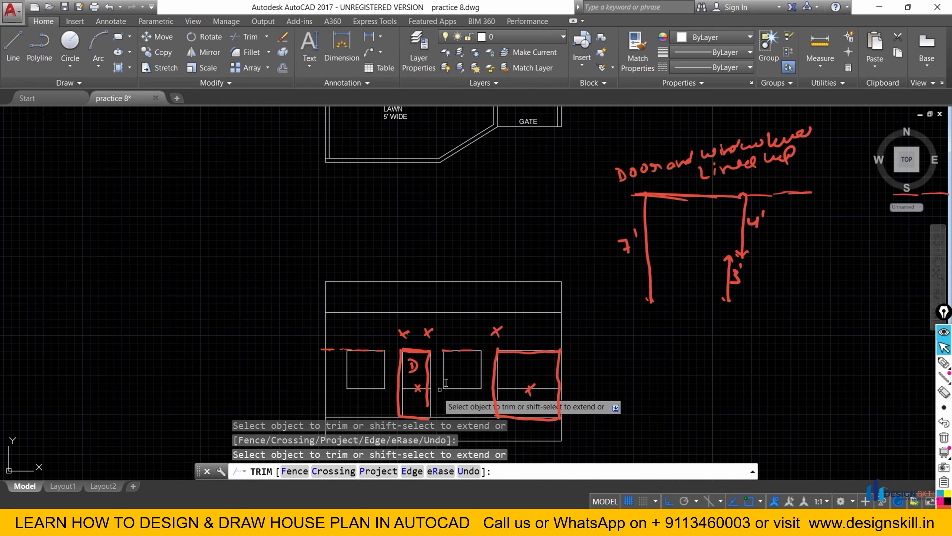
right_click(602, 300)
click(603, 302)
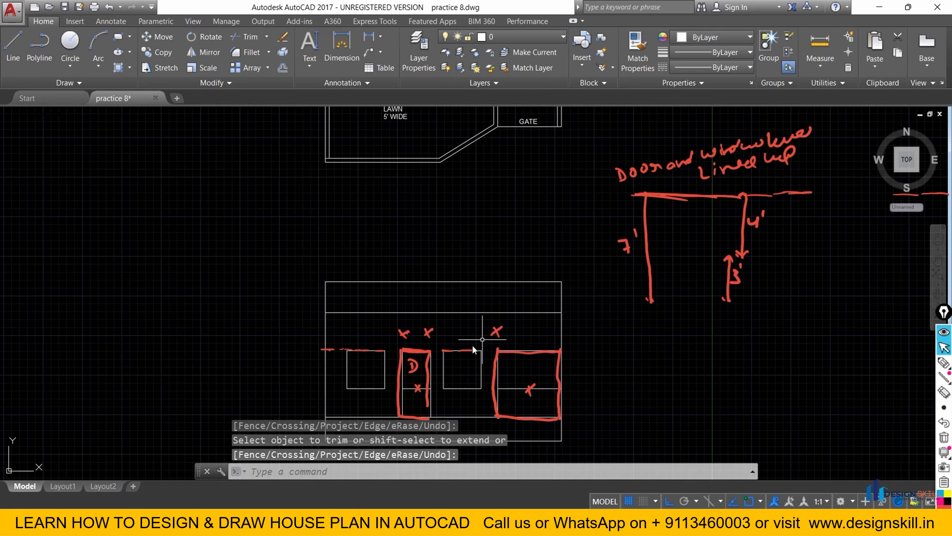
Clear all the pen annotations from over the elevation drawing.
scroll(421, 402, up, 2)
scroll(412, 399, up, 2)
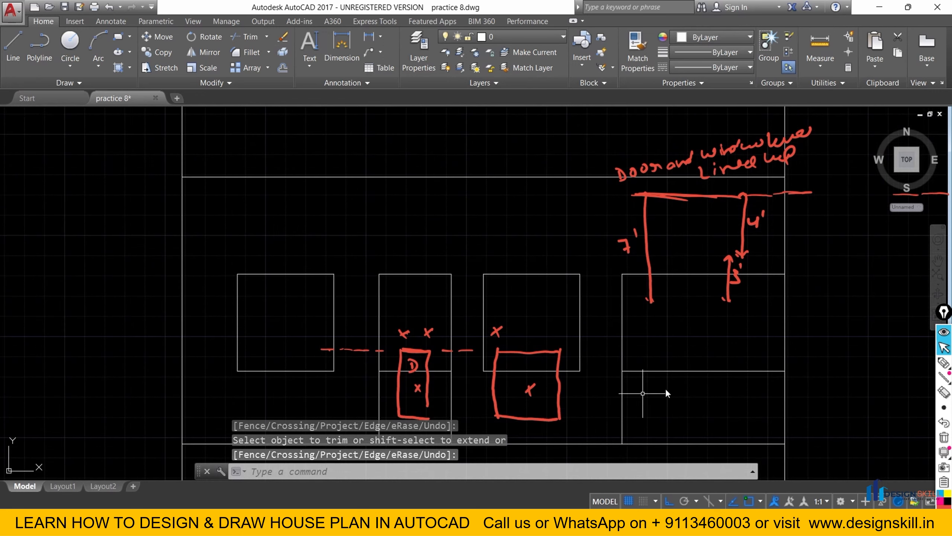
click(944, 438)
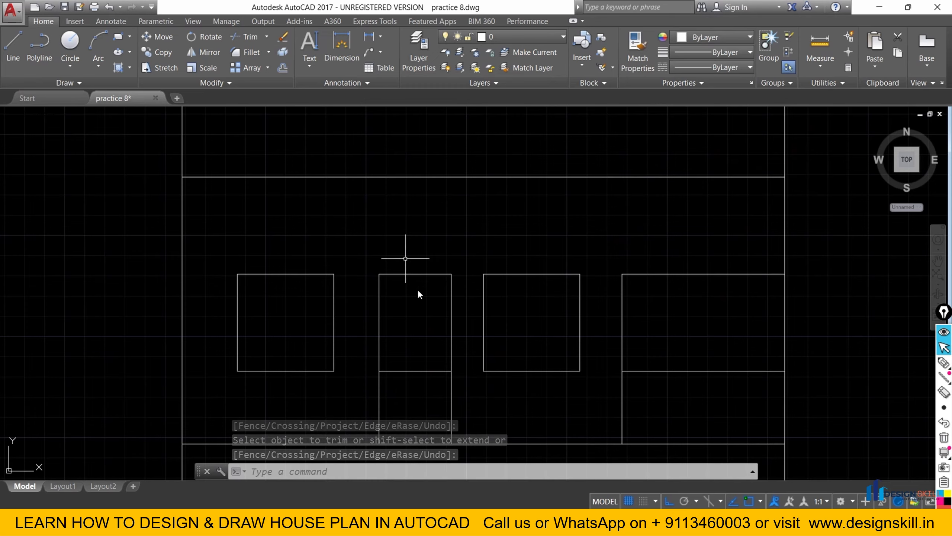
Delete the horizontal sill-level lines crossing the single door and the double door.
middle_drag(417, 291, 400, 246)
click(401, 296)
click(388, 271)
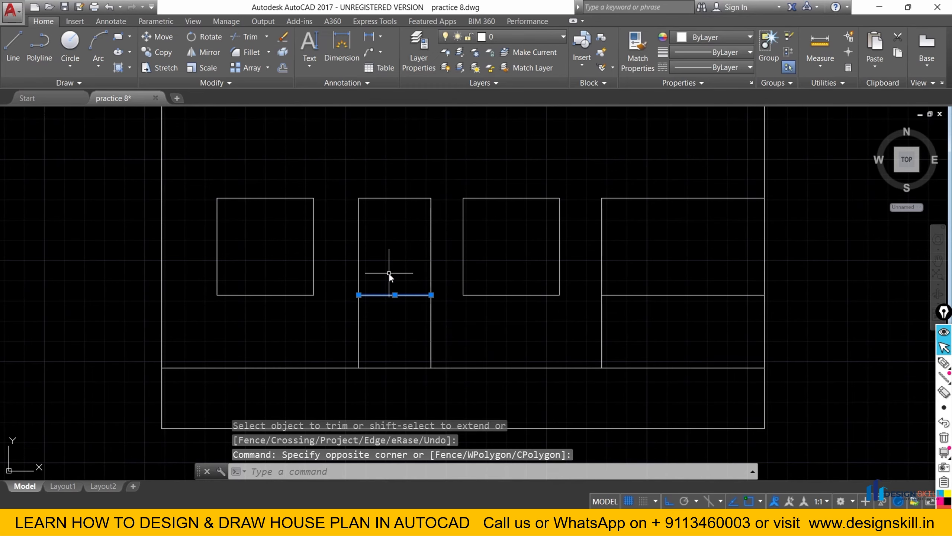
key(Delete)
click(717, 318)
click(688, 273)
key(Delete)
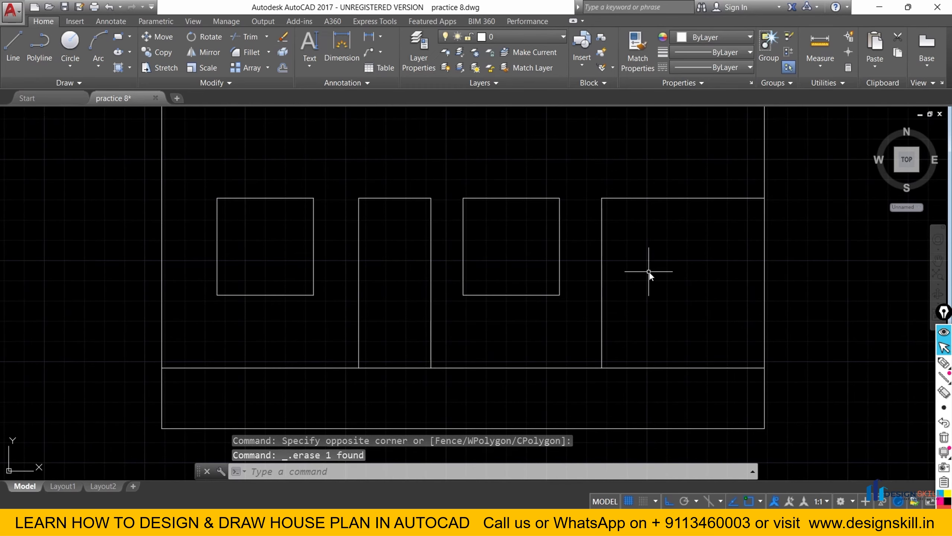
Draw a vertical construction line through the inner edge of the wall beside the gate in the plan, crossing the elevation.
scroll(636, 274, down, 8)
scroll(636, 228, up, 4)
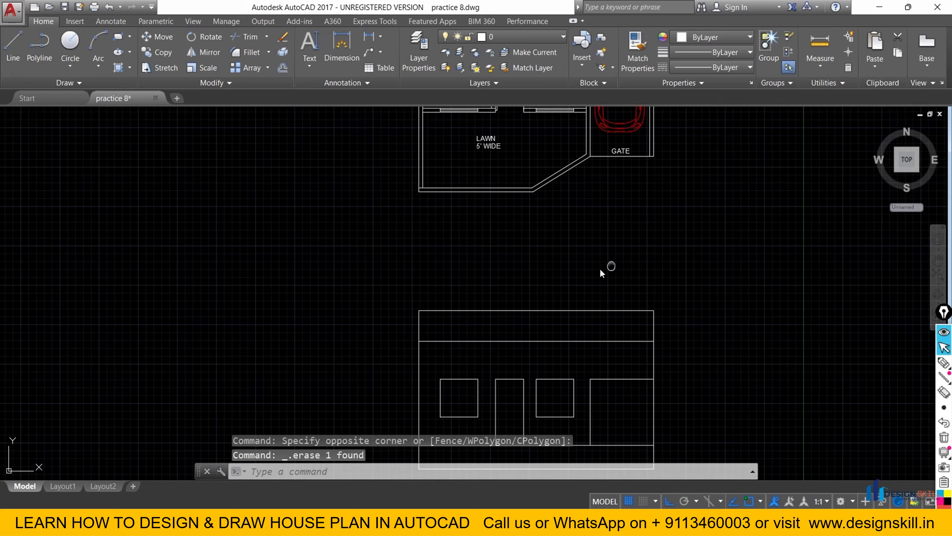
middle_drag(600, 267, 467, 254)
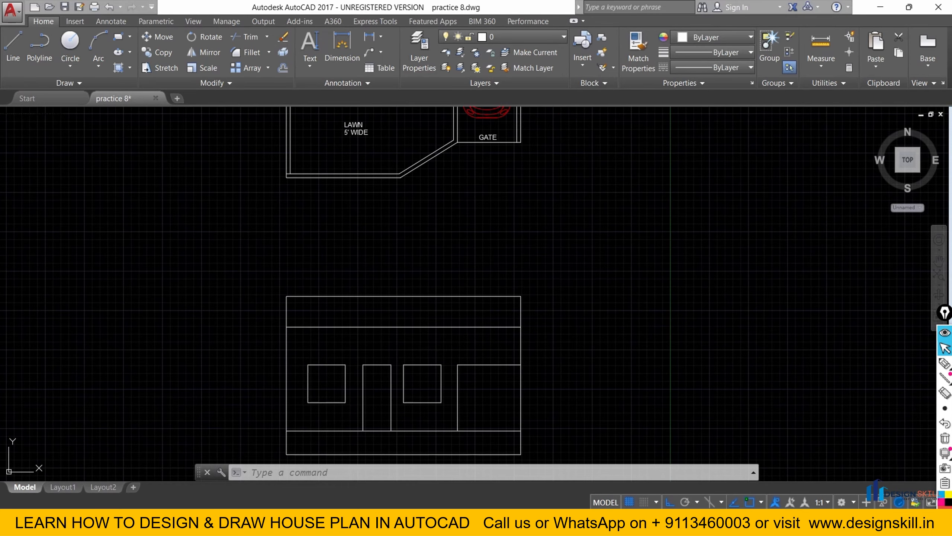
click(317, 471)
text(XL)
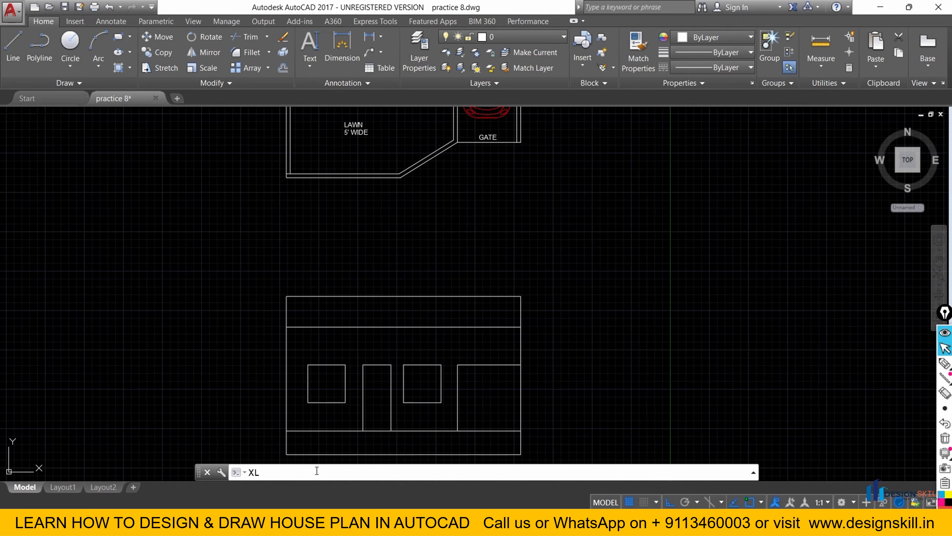
key(Return)
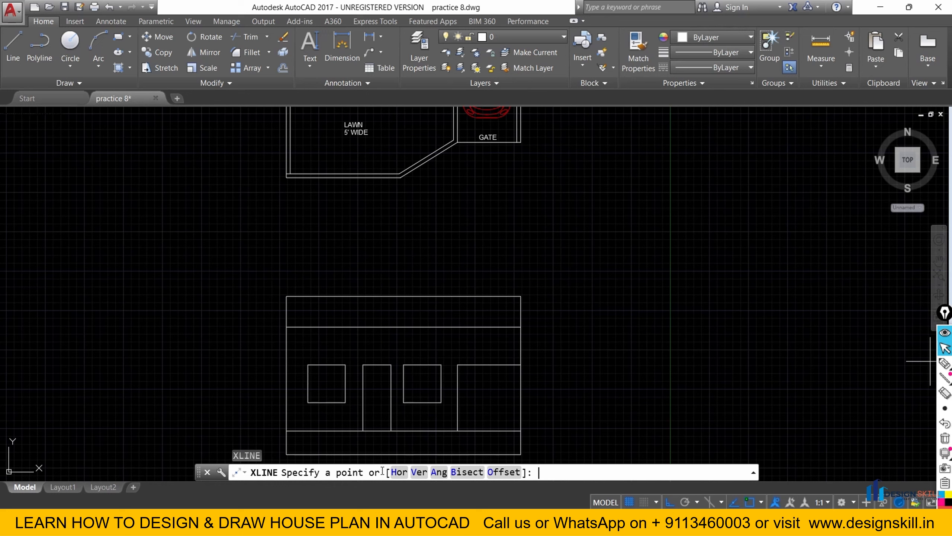
click(423, 469)
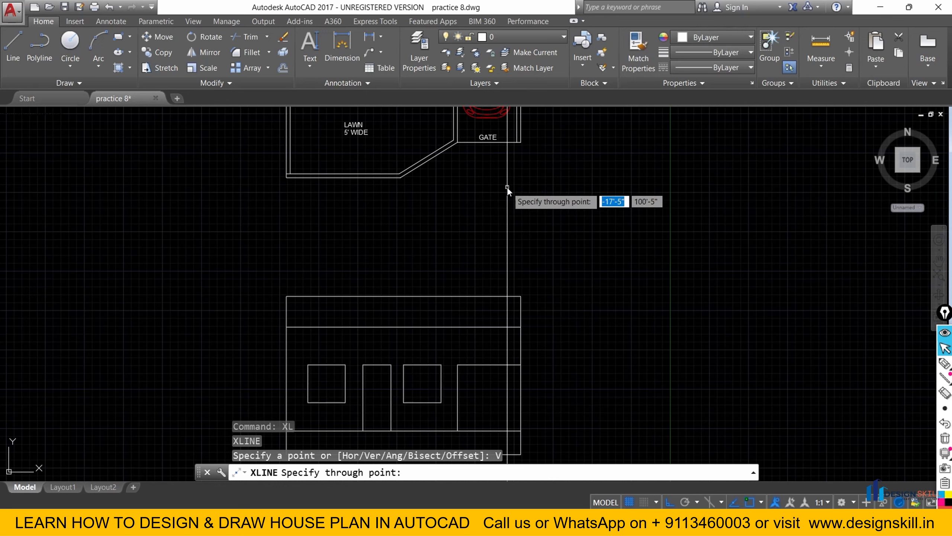
click(515, 139)
key(Escape)
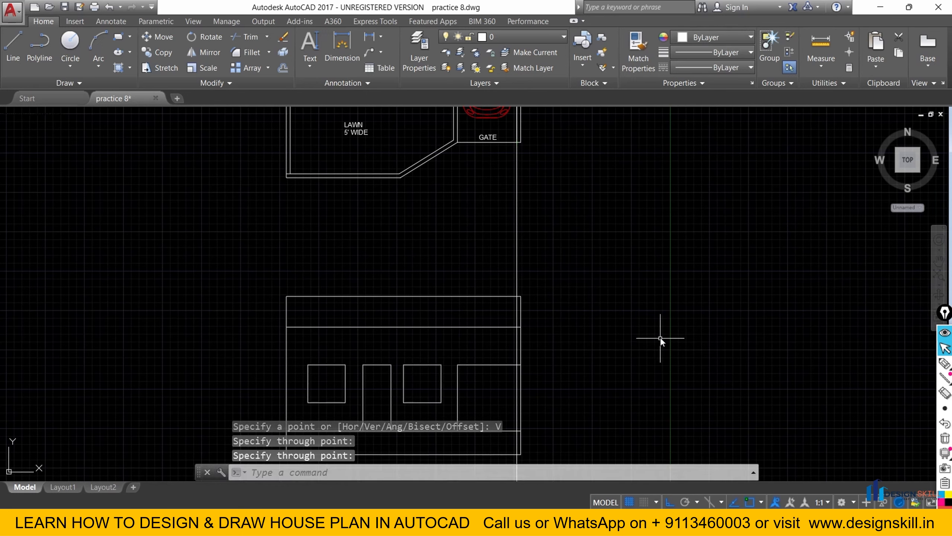
Trim the new construction line above the double door's head and below the floor line, and erase its part above the door.
text(TR)
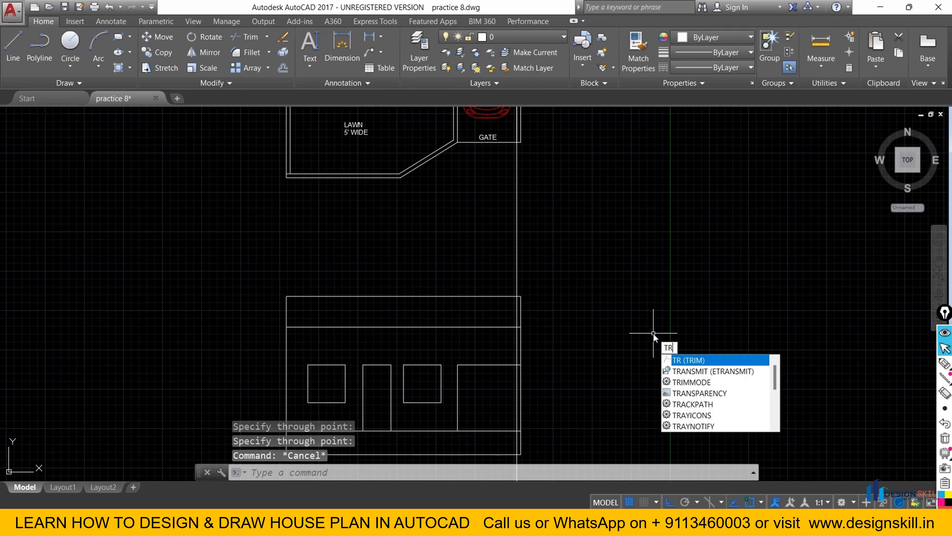
key(Return)
key(Return)
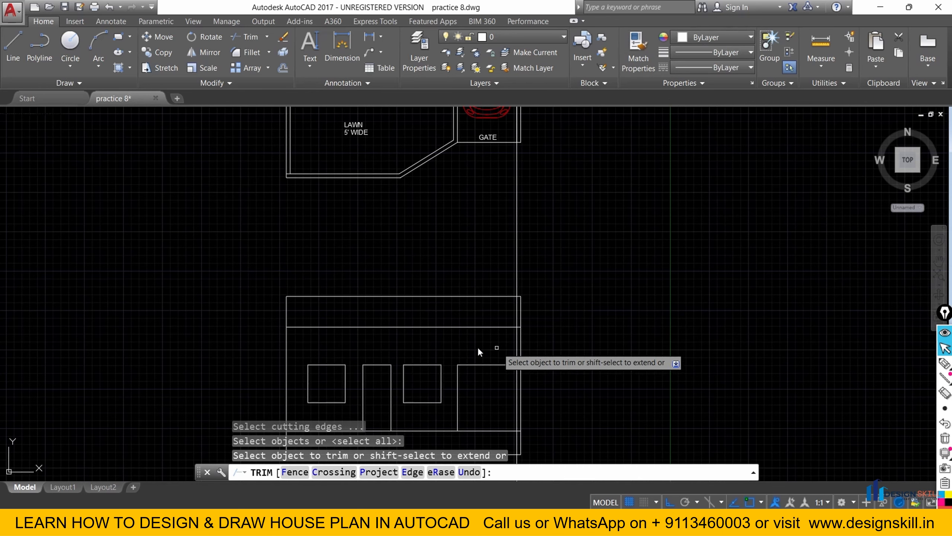
click(517, 347)
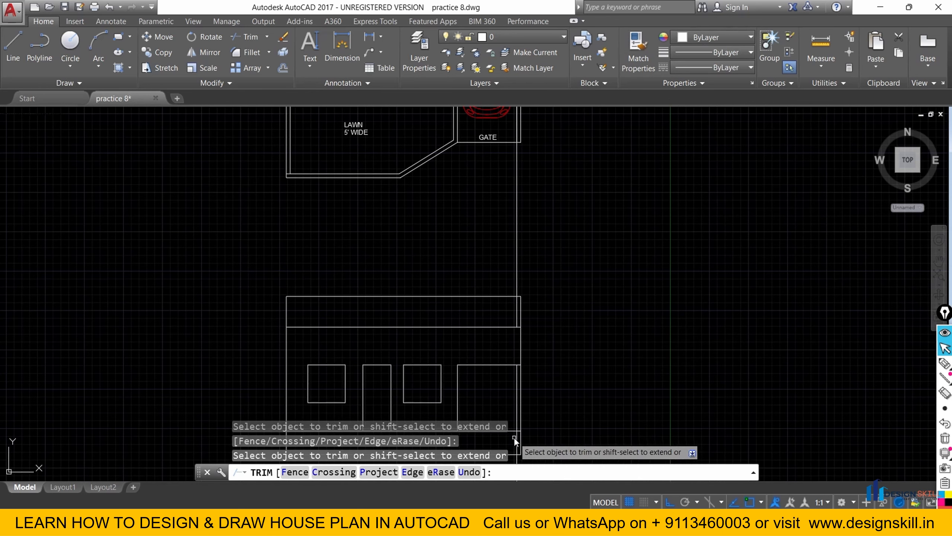
click(516, 438)
key(Escape)
click(536, 244)
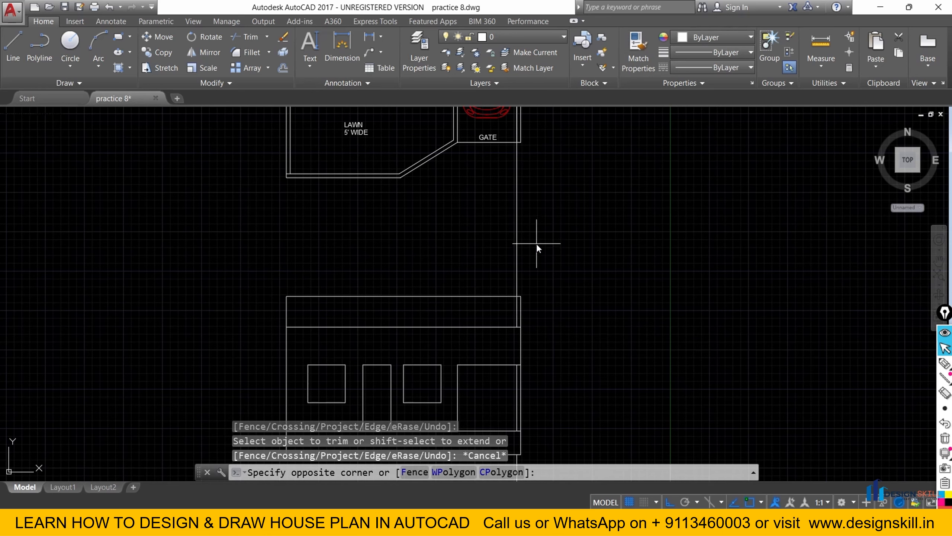
click(470, 235)
key(Delete)
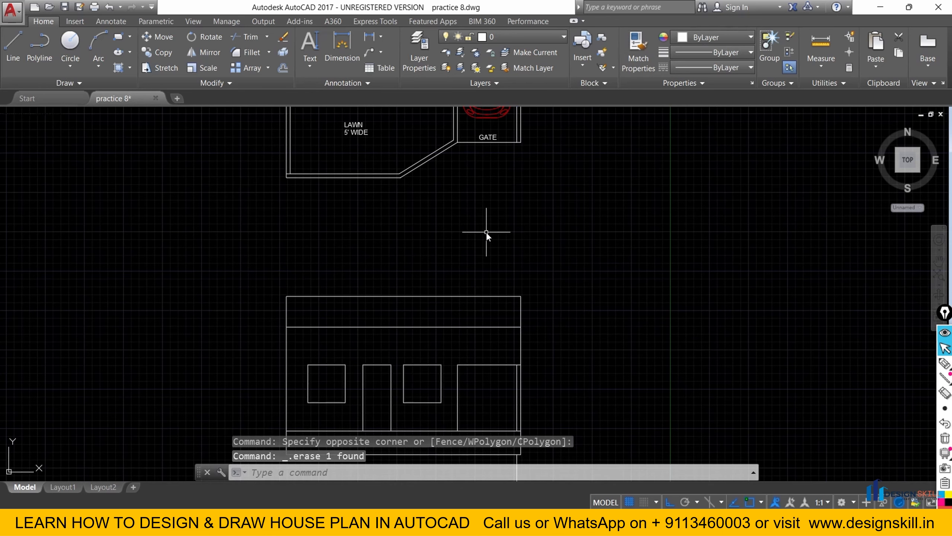
Trim the double door's head line between its new jamb and the outer wall edge.
mouse_move(562, 393)
middle_down()
mouse_move(542, 343)
mouse_move(547, 327)
middle_up()
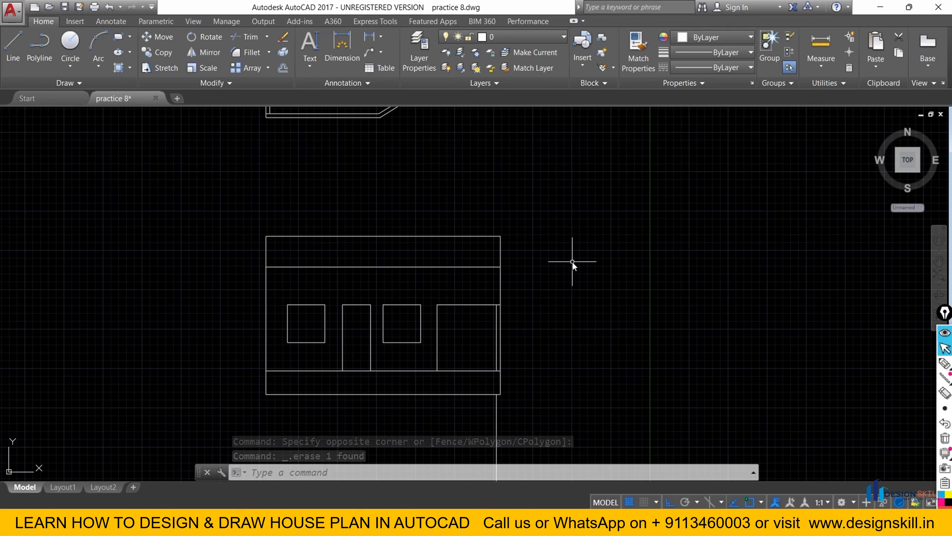
text(TR)
key(Return)
key(Return)
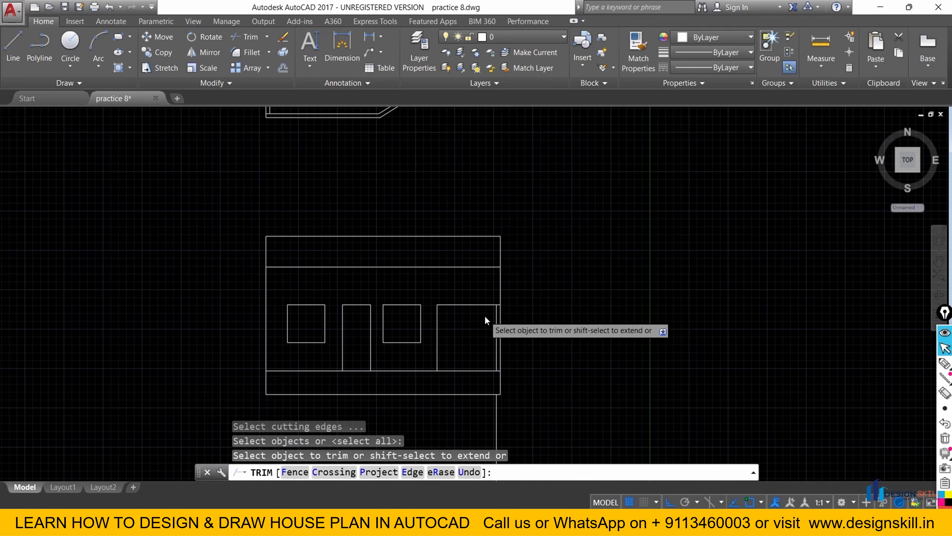
scroll(484, 266, up, 8)
click(612, 285)
click(607, 272)
scroll(583, 217, down, 4)
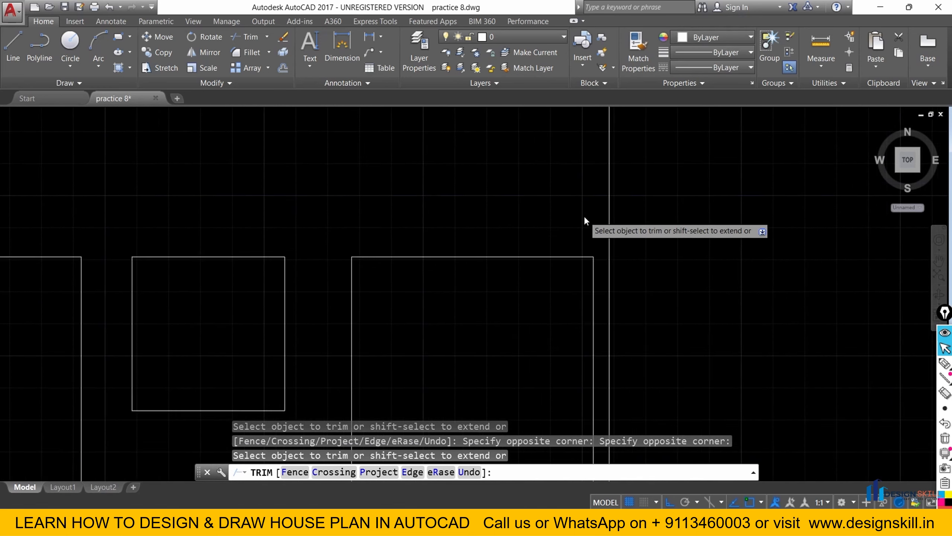
scroll(588, 399, up, 6)
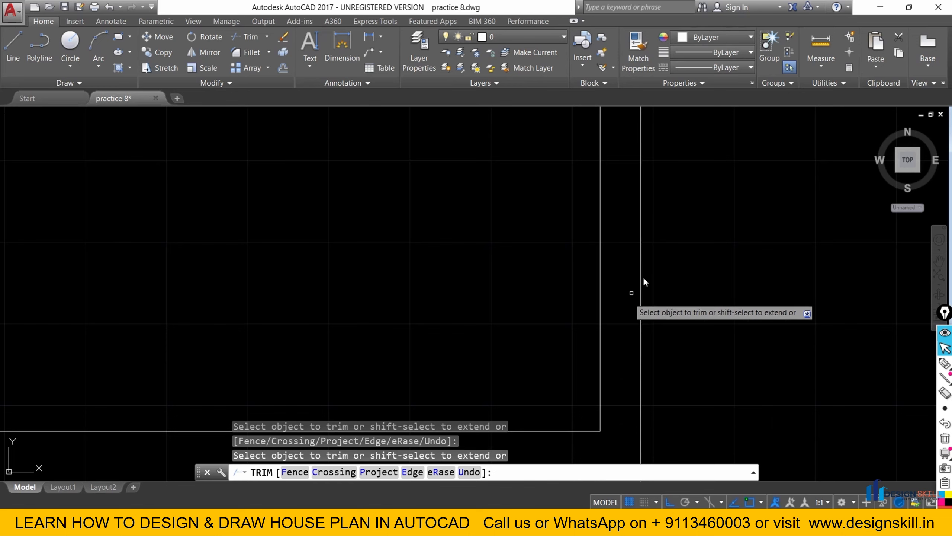
right_click(660, 259)
click(677, 265)
scroll(660, 278, down, 8)
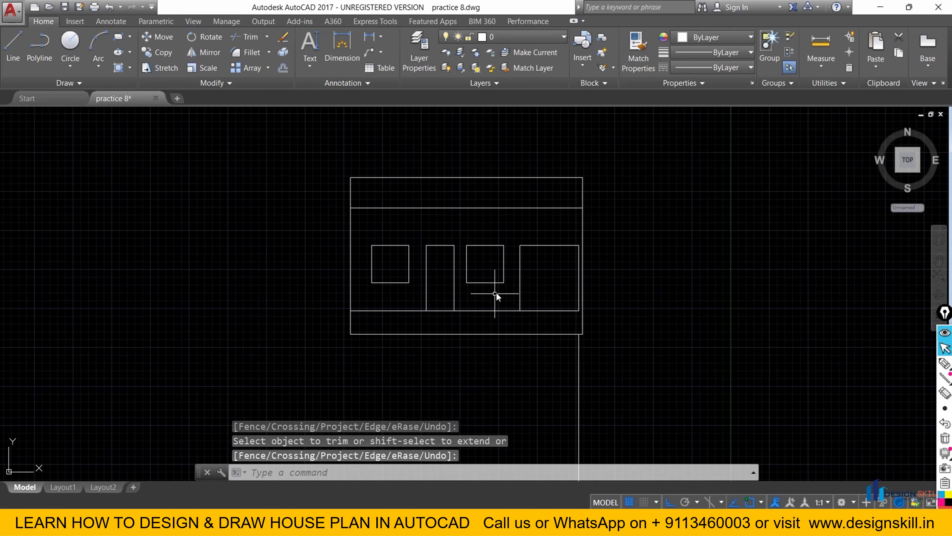
Erase the leftover construction line below the elevation's base line.
middle_drag(615, 318, 591, 281)
click(586, 339)
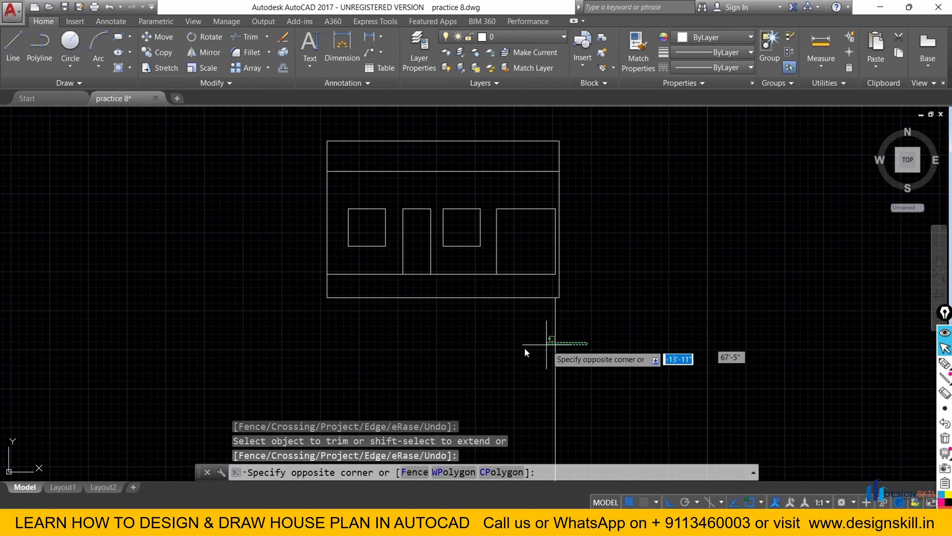
click(510, 353)
key(Delete)
Compare the elevation with the windows, doors and parapet in the reference image, and return to the drawing.
mouse_move(531, 282)
middle_down()
mouse_move(501, 317)
mouse_move(488, 308)
mouse_move(491, 341)
middle_up()
scroll(390, 255, up, 3)
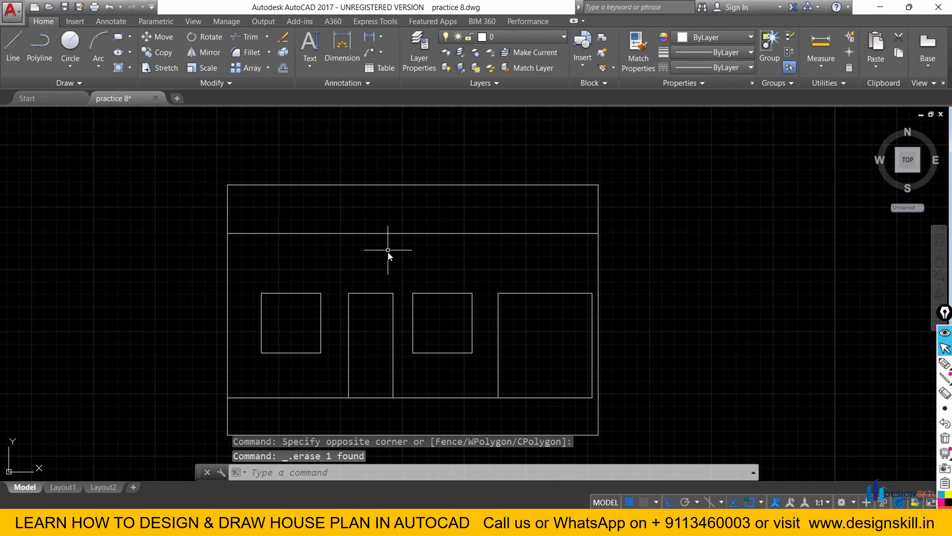
middle_drag(396, 267, 378, 230)
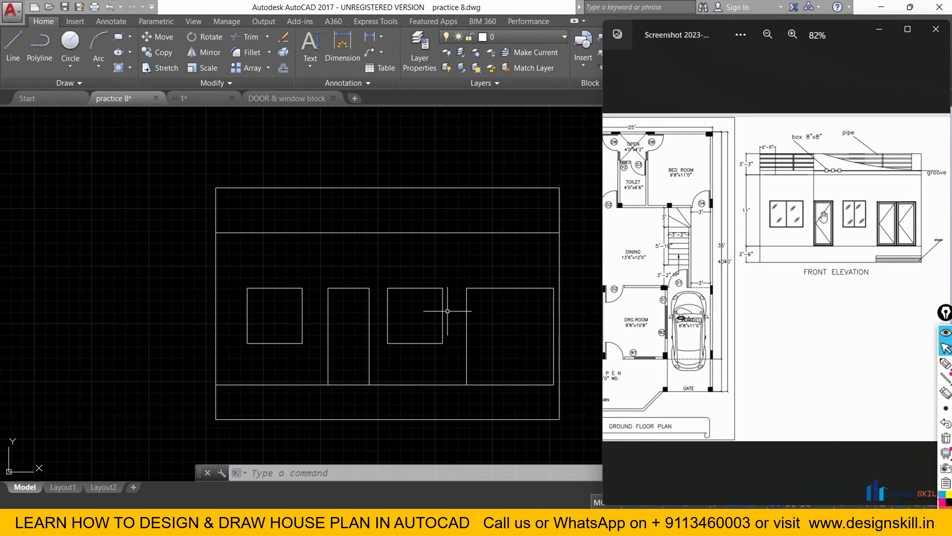
scroll(823, 217, up, 5)
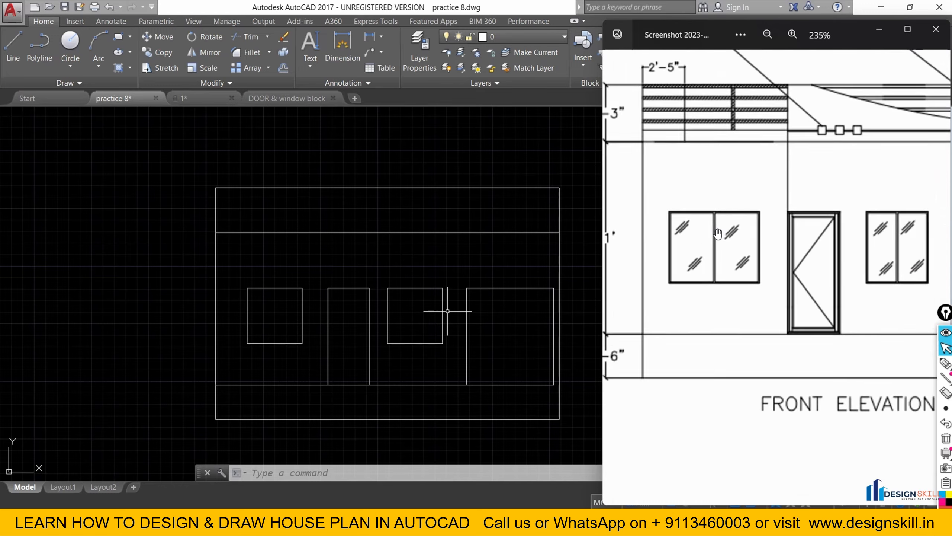
scroll(718, 233, down, 5)
scroll(445, 311, up, 2)
scroll(385, 284, down, 4)
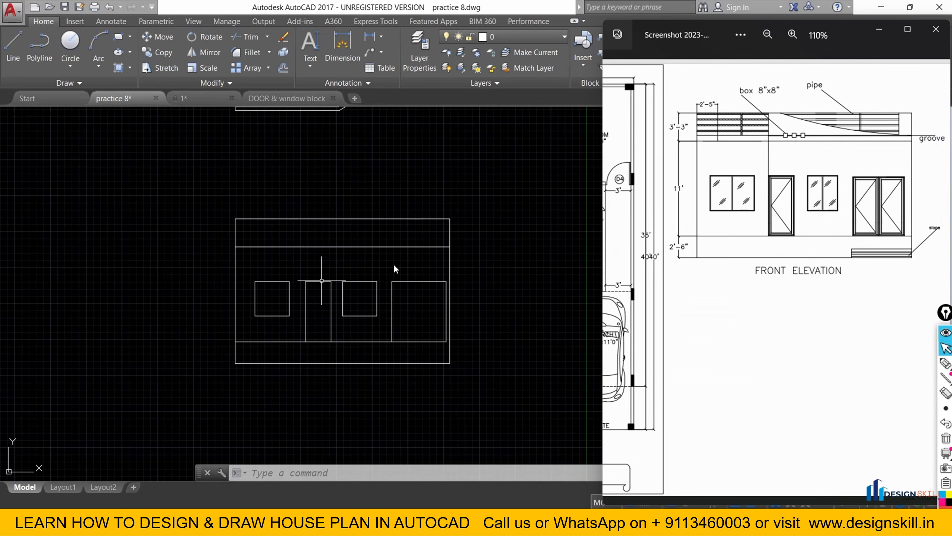
scroll(370, 257, up, 2)
scroll(856, 128, up, 2)
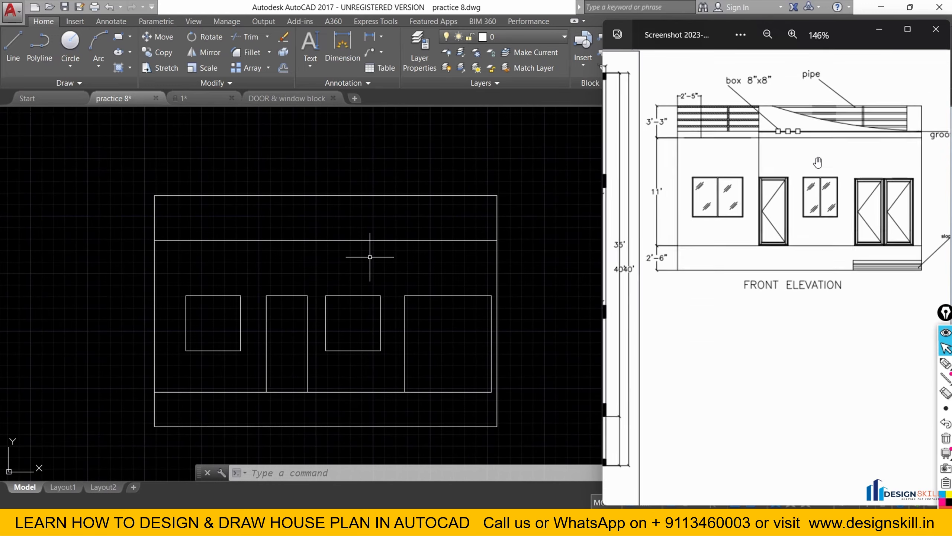
click(887, 27)
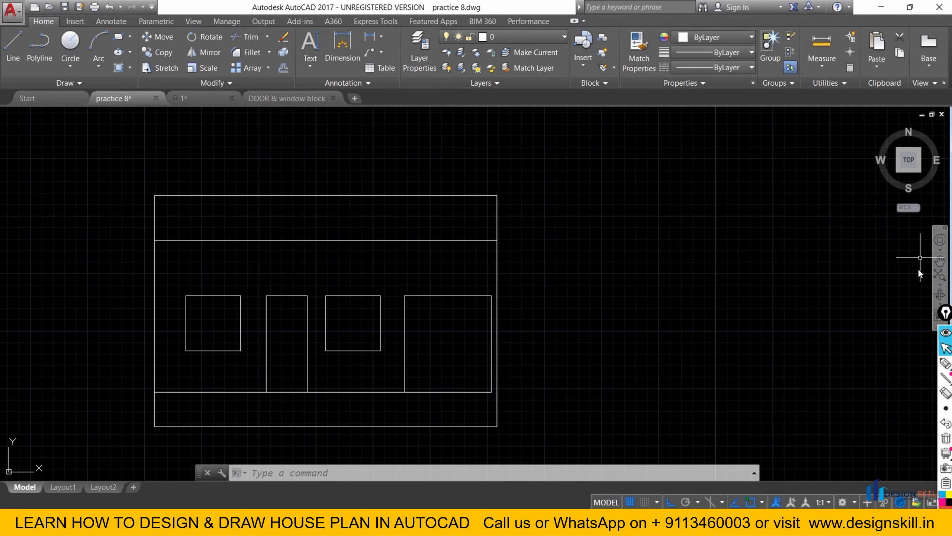
Write and underline "Tools Palettes" beside the elevation with the pen, and tick the first window and the single door.
mouse_move(946, 363)
click(907, 363)
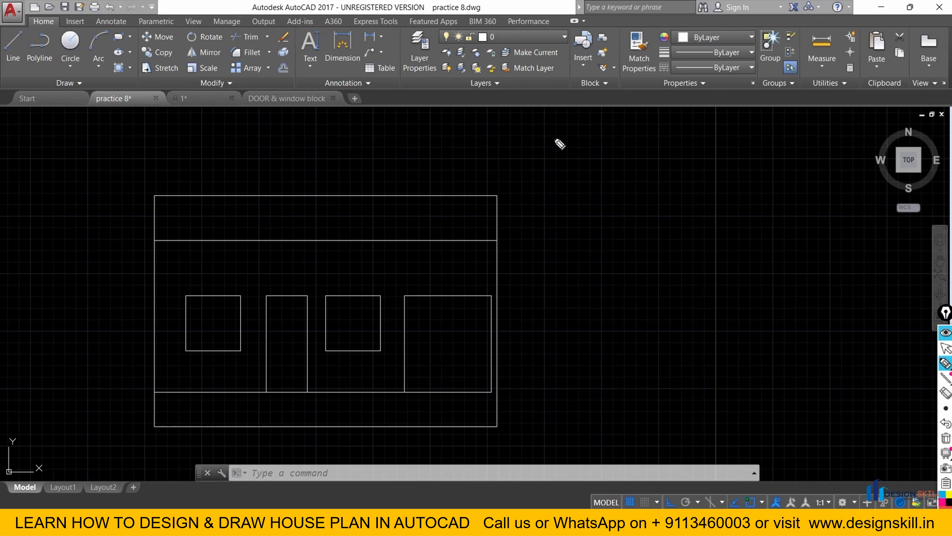
drag(552, 136, 586, 139)
mouse_move(574, 139)
mouse_down()
mouse_move(573, 155)
mouse_move(604, 144)
mouse_up()
mouse_move(617, 138)
mouse_down()
mouse_move(619, 149)
mouse_move(638, 153)
mouse_move(780, 145)
mouse_move(761, 159)
mouse_up()
drag(572, 168, 777, 168)
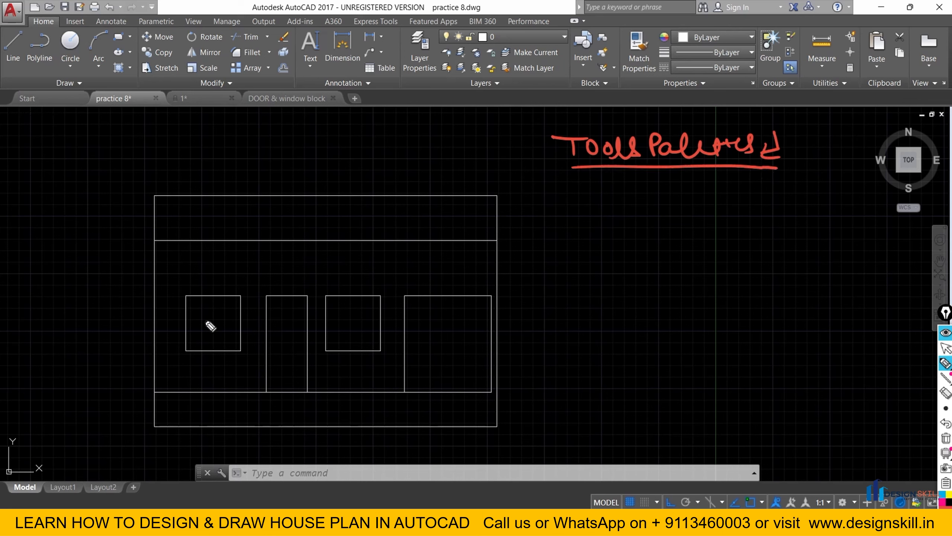
mouse_move(210, 325)
mouse_down()
mouse_move(223, 314)
mouse_move(295, 322)
mouse_up()
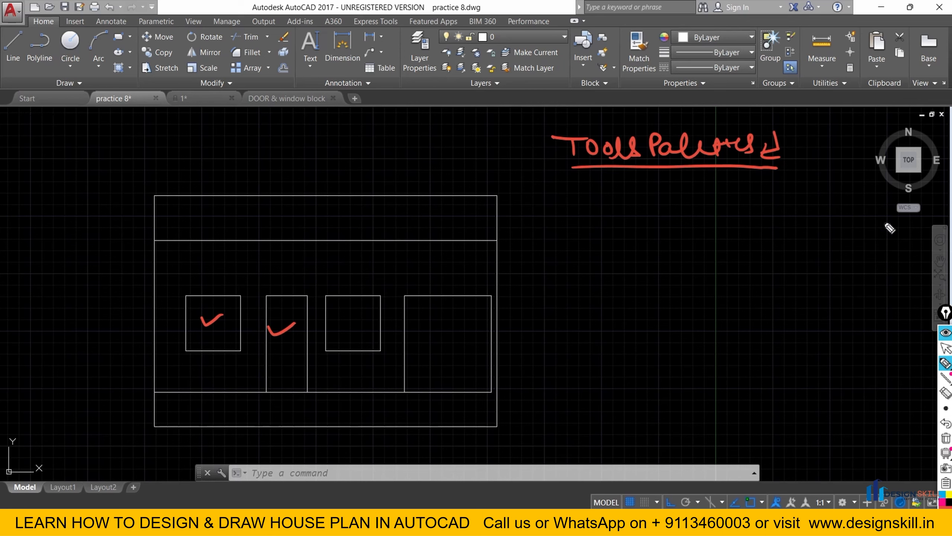
Return from the annotation pen to the drawing and open the tool palettes with the TOOLPALETTES command.
click(946, 348)
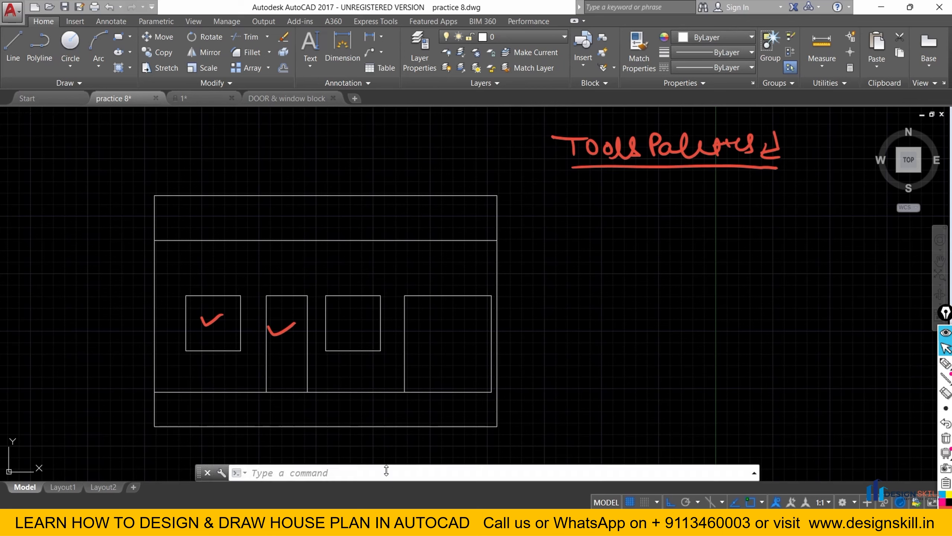
click(385, 470)
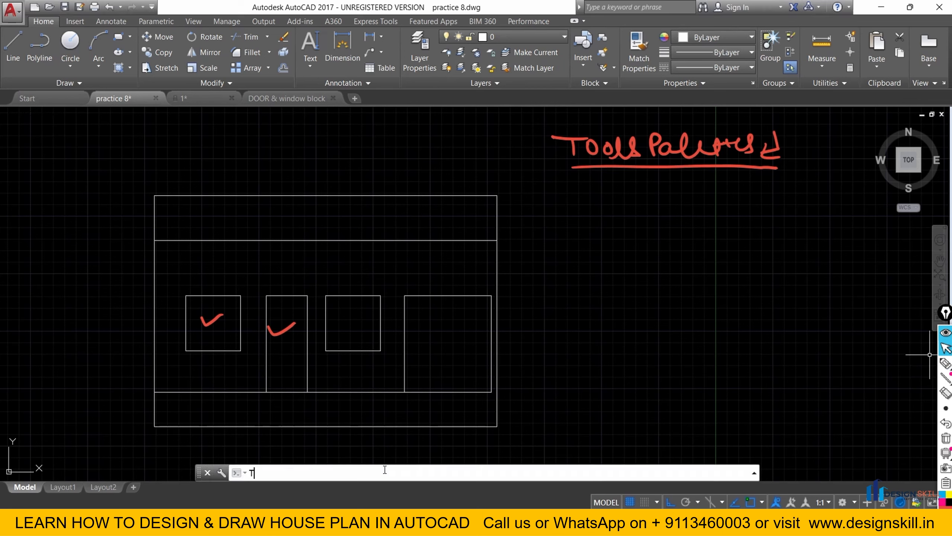
text(OOLPALETTES)
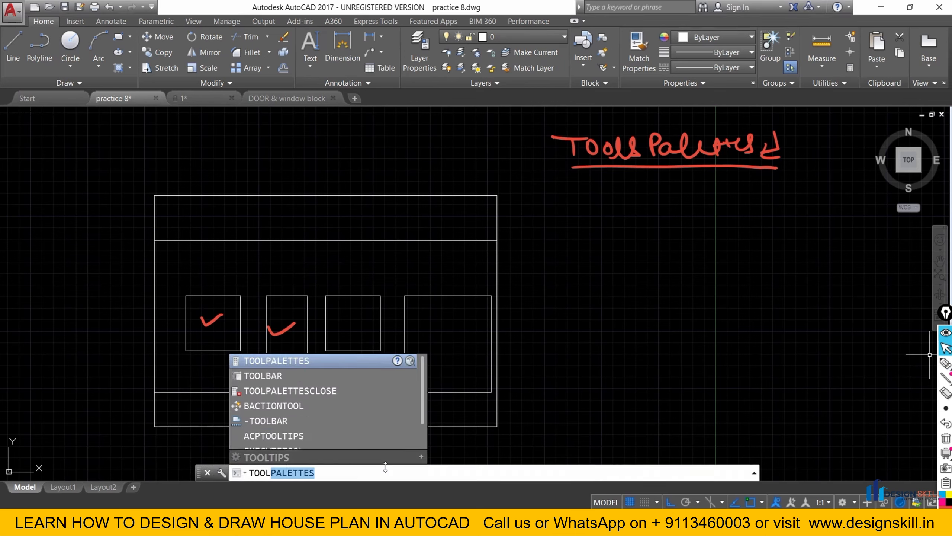
click(300, 361)
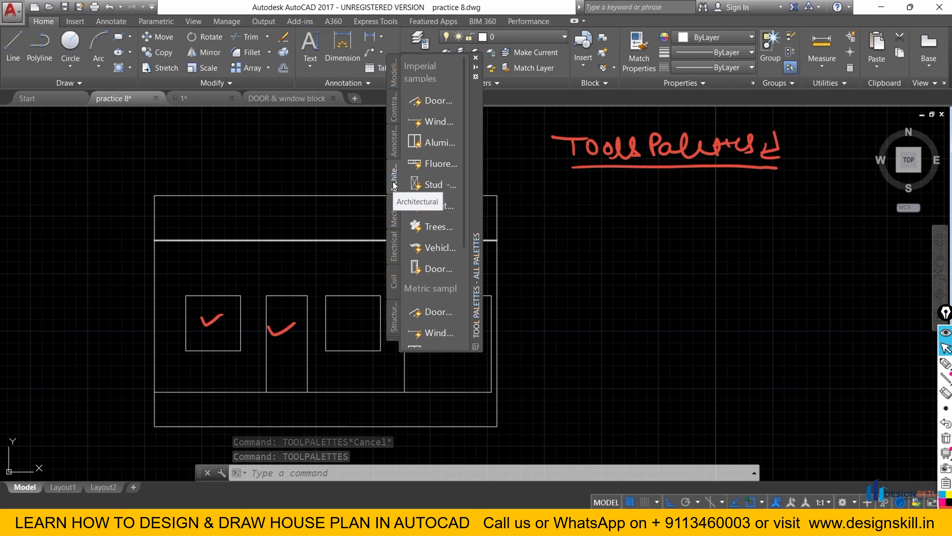
click(431, 121)
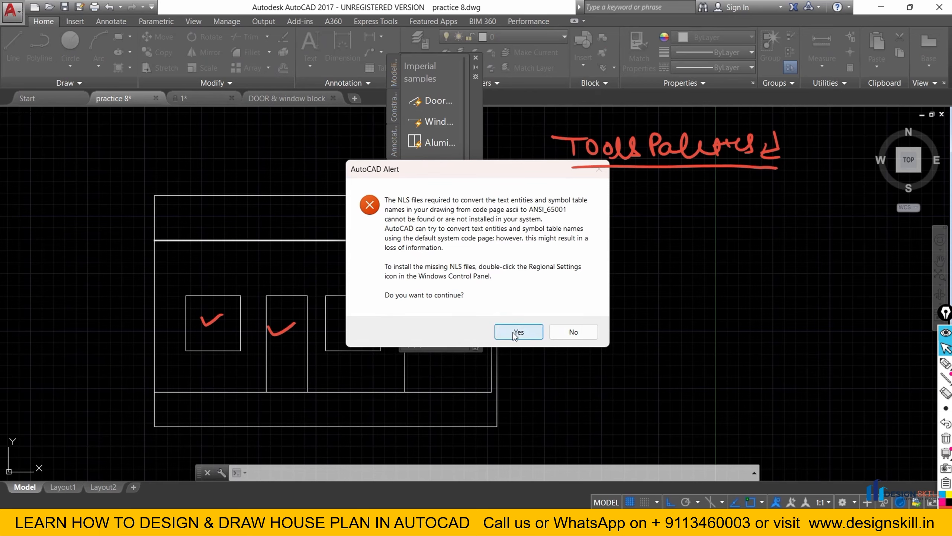
click(518, 332)
scroll(187, 347, up, 4)
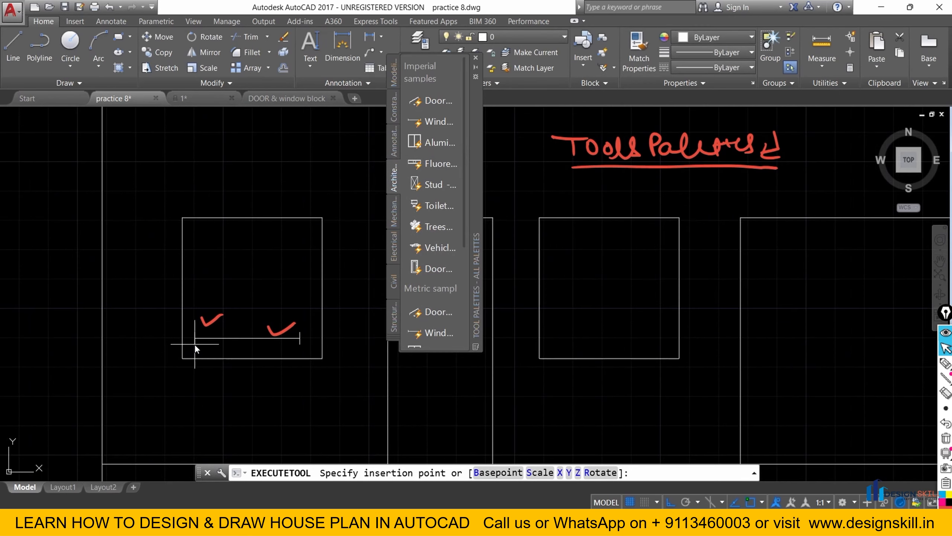
scroll(197, 401, down, 4)
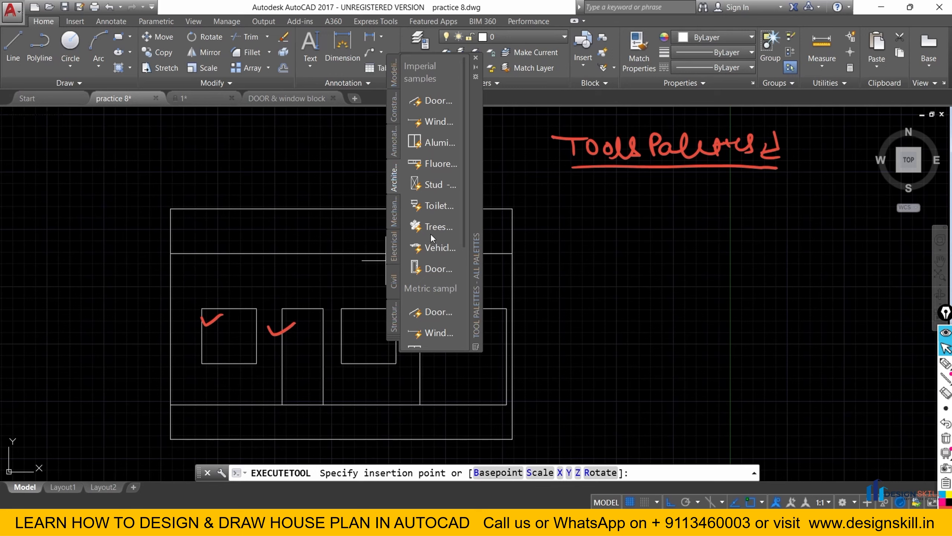
Insert the Aluminum Window (Elevation) - Imperial block at the lower-left corner of the first window outline, accepting the code page alert.
click(437, 144)
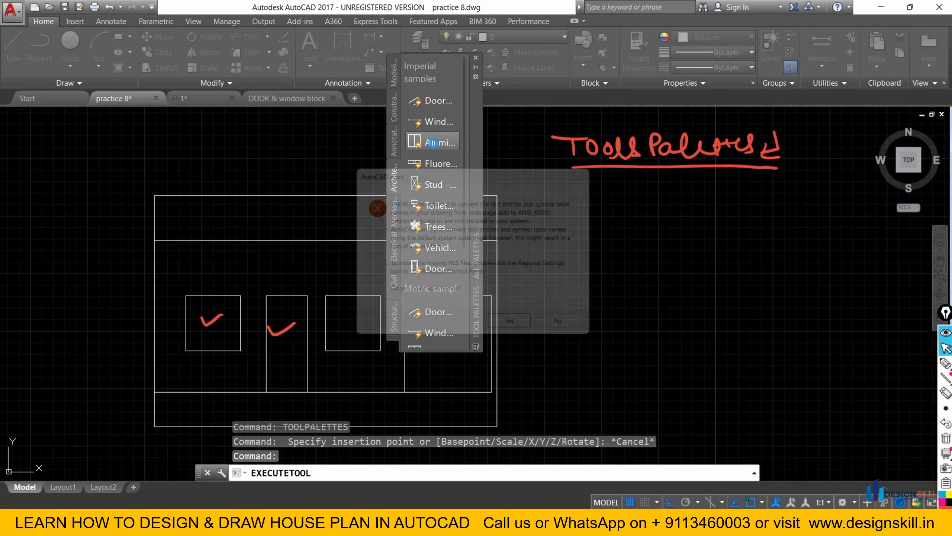
click(503, 335)
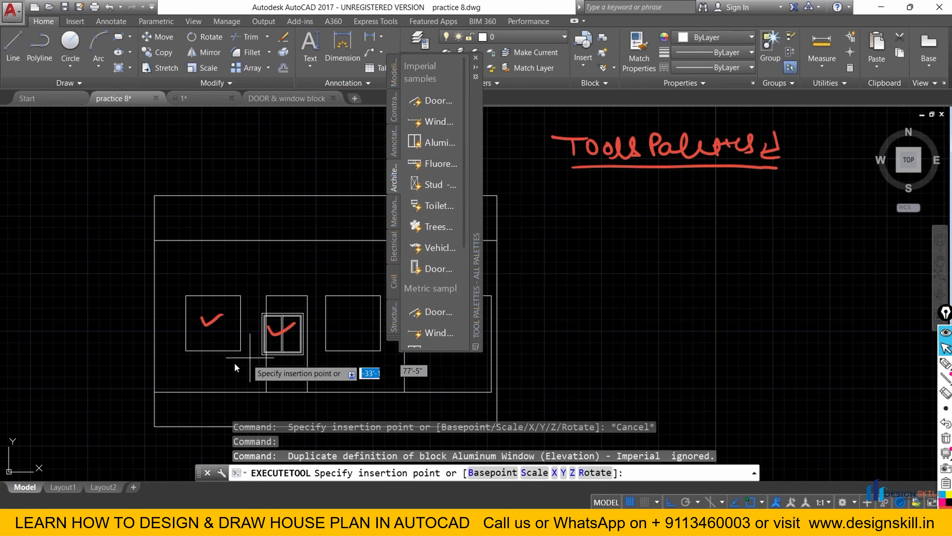
scroll(171, 347, up, 4)
scroll(191, 351, up, 2)
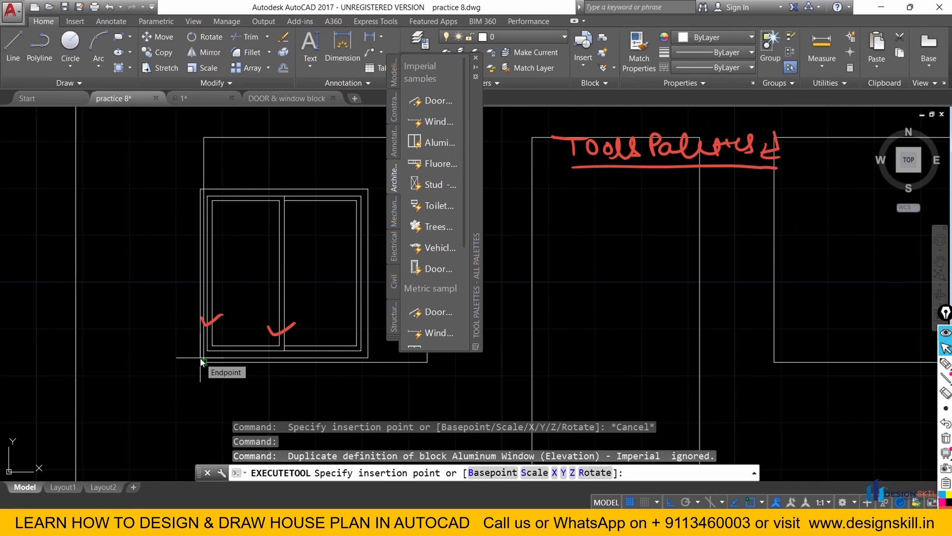
click(200, 358)
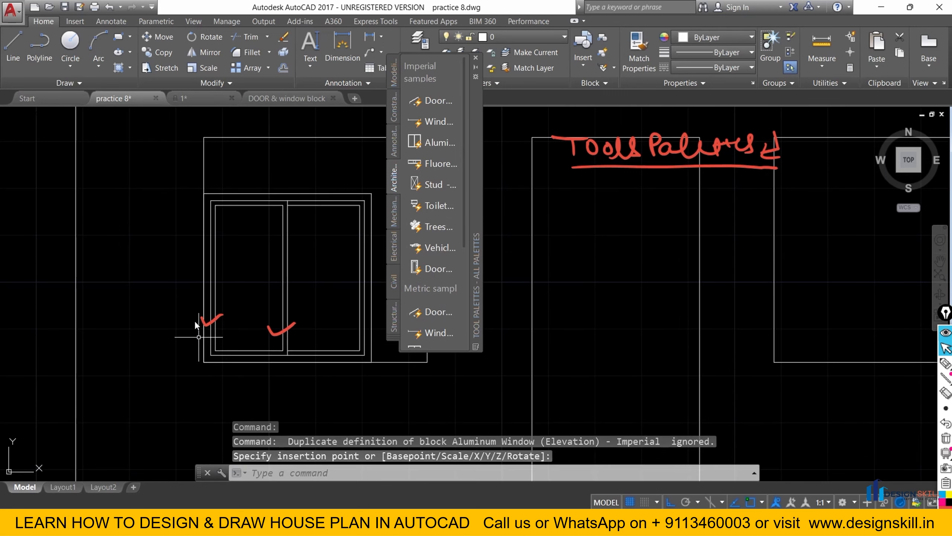
Stretch the inserted window block's height up to the top-left corner of the first window outline.
scroll(186, 270, down, 4)
scroll(195, 246, up, 4)
click(195, 246)
click(181, 242)
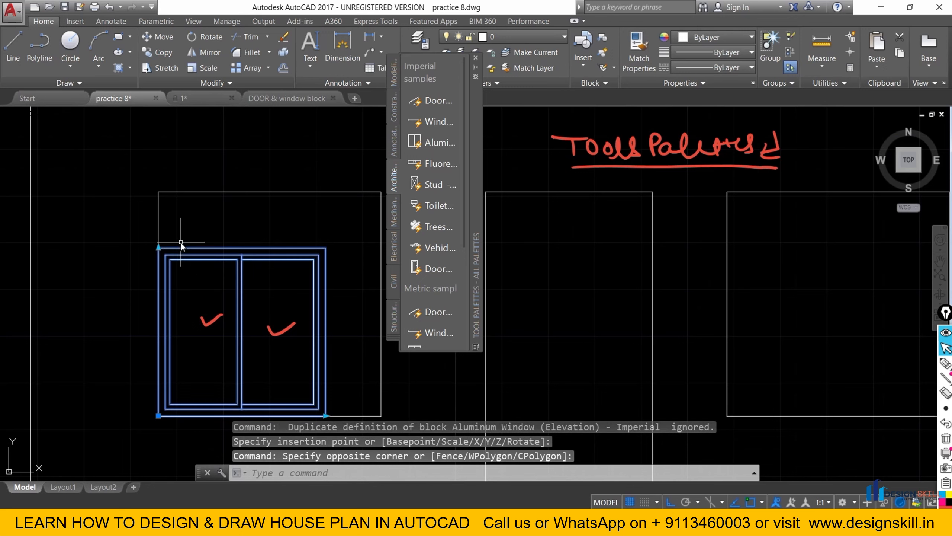
scroll(153, 249, up, 3)
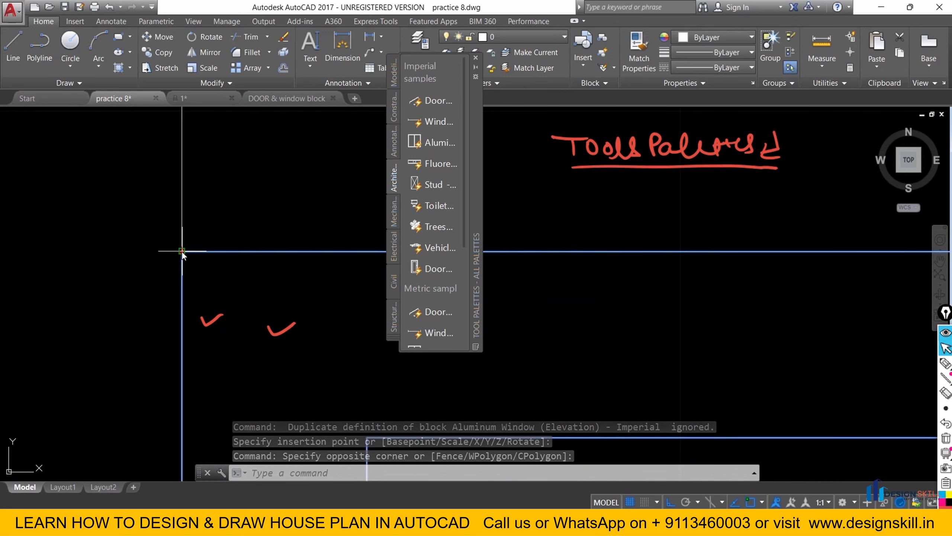
click(181, 249)
scroll(179, 248, down, 2)
scroll(181, 242, down, 2)
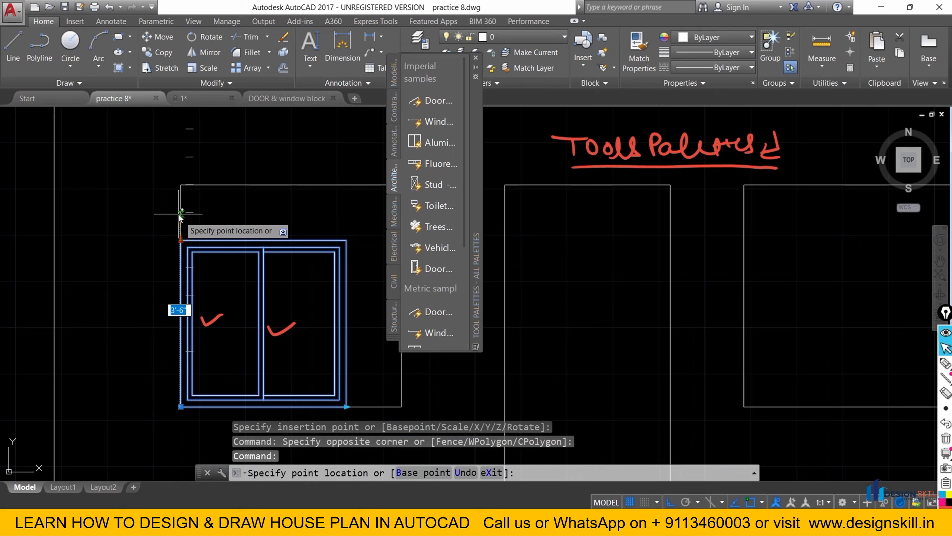
click(179, 187)
middle_drag(299, 247, 182, 257)
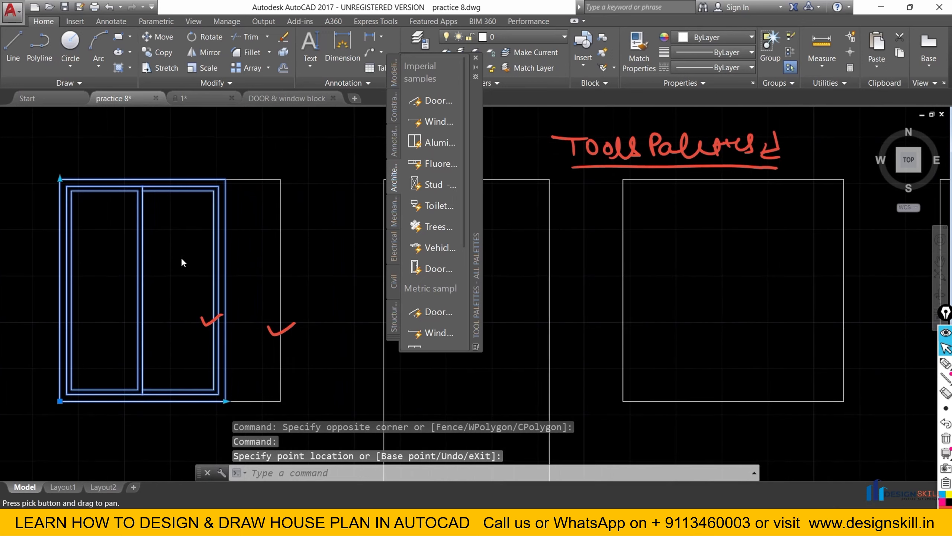
key(Escape)
Stretch the window block's width to the right edge of the first window outline.
drag(232, 248, 174, 247)
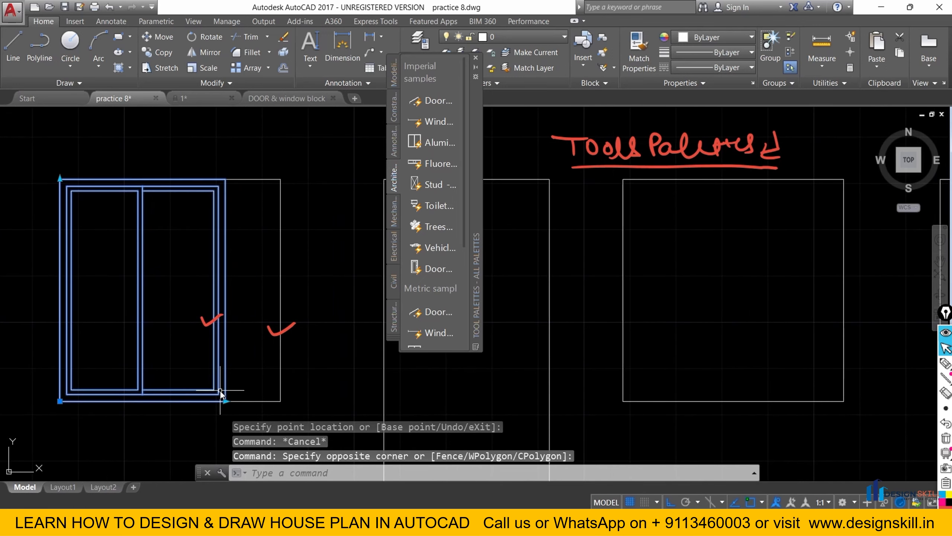
scroll(220, 390, up, 5)
click(228, 308)
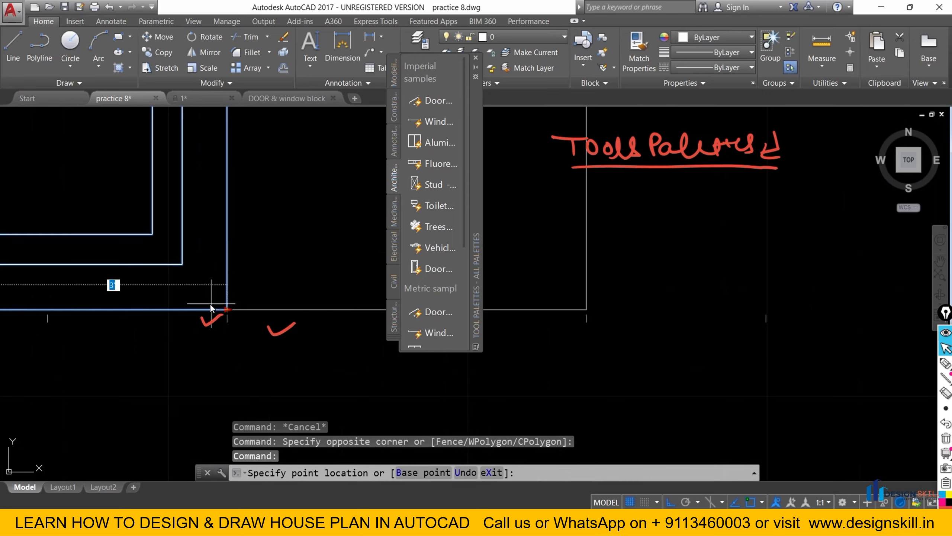
scroll(210, 305, down, 3)
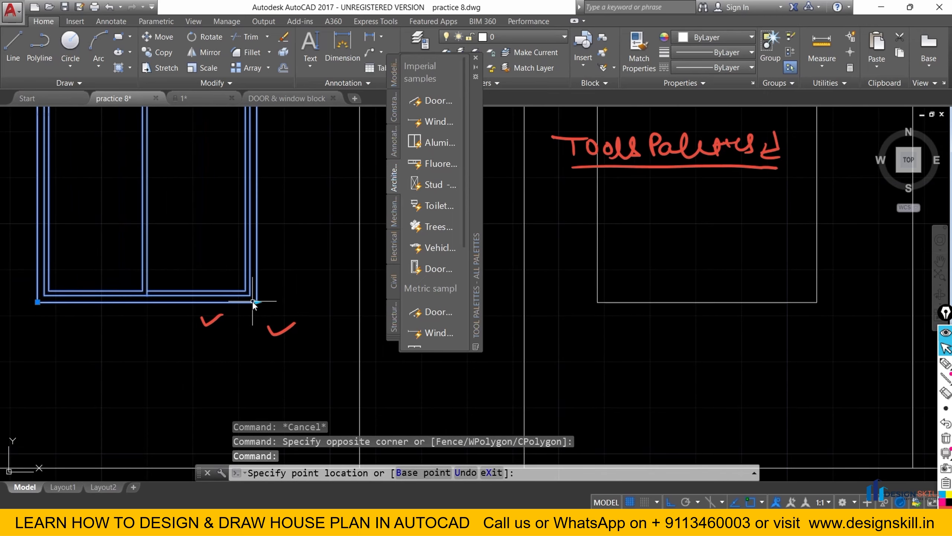
key(Escape)
scroll(232, 298, down, 3)
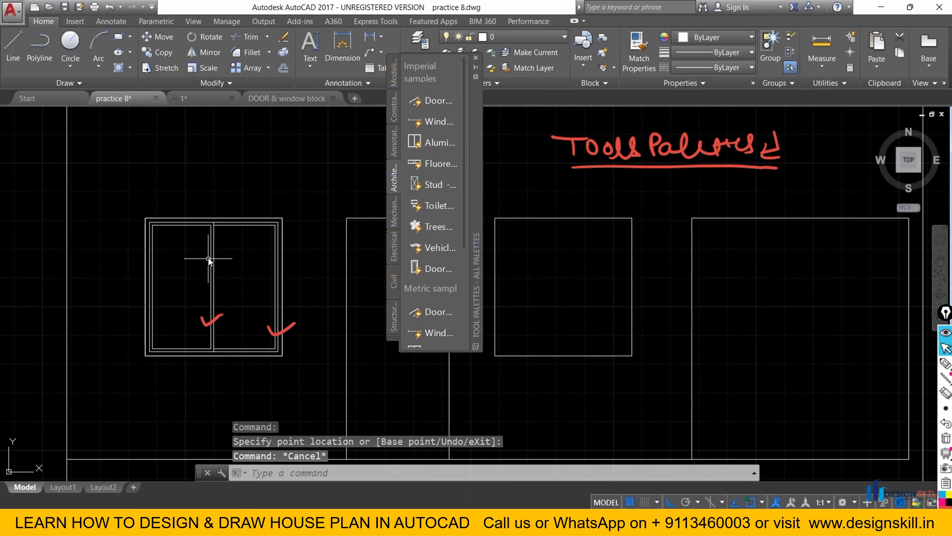
scroll(201, 252, down, 3)
scroll(261, 294, up, 5)
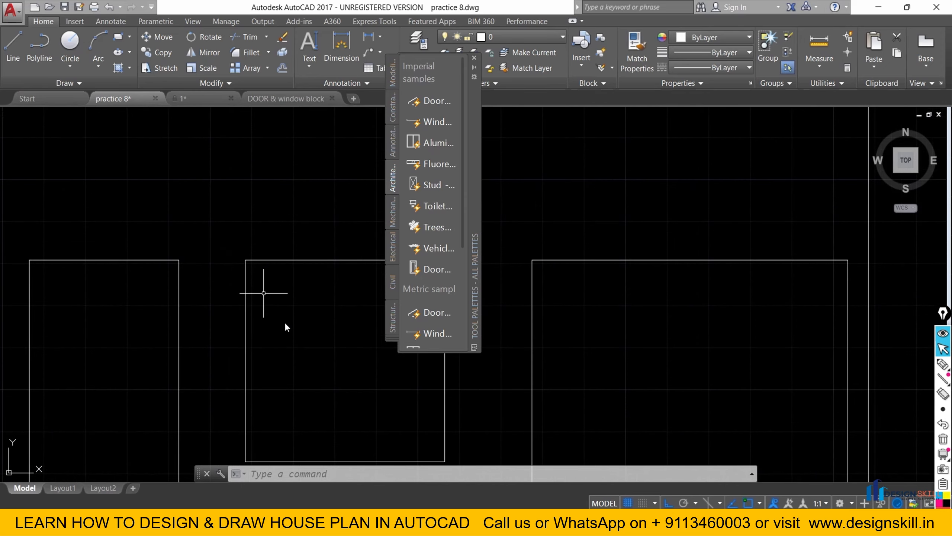
scroll(275, 291, down, 5)
scroll(180, 286, up, 6)
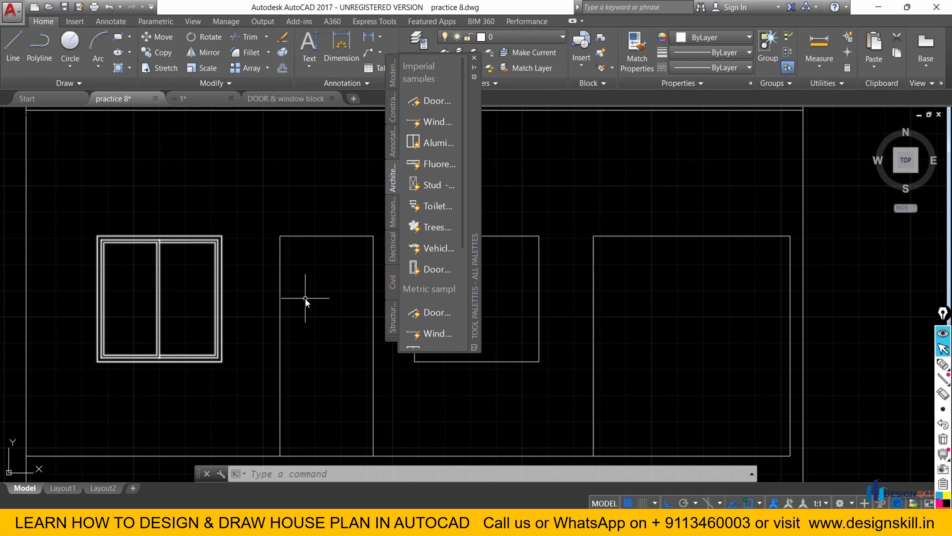
scroll(241, 266, down, 5)
scroll(183, 275, up, 3)
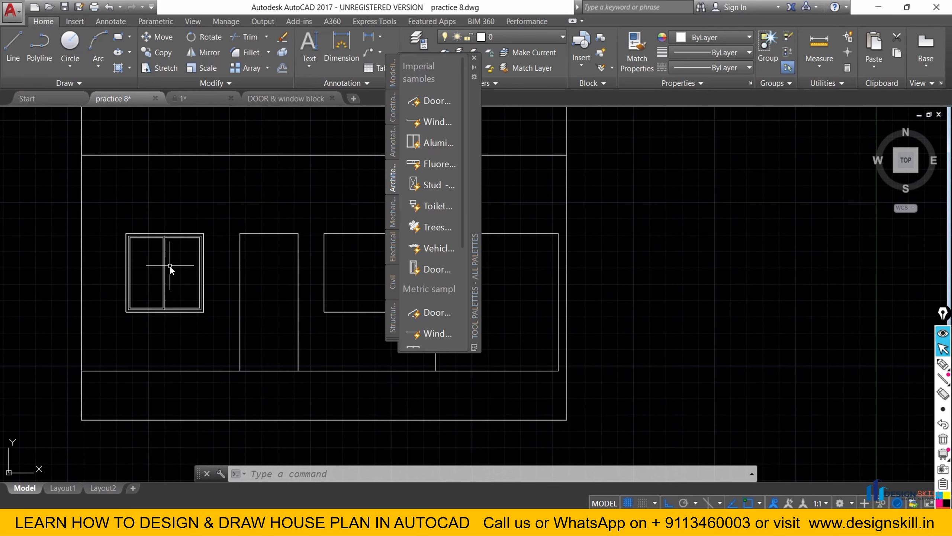
middle_drag(292, 266, 214, 273)
click(427, 143)
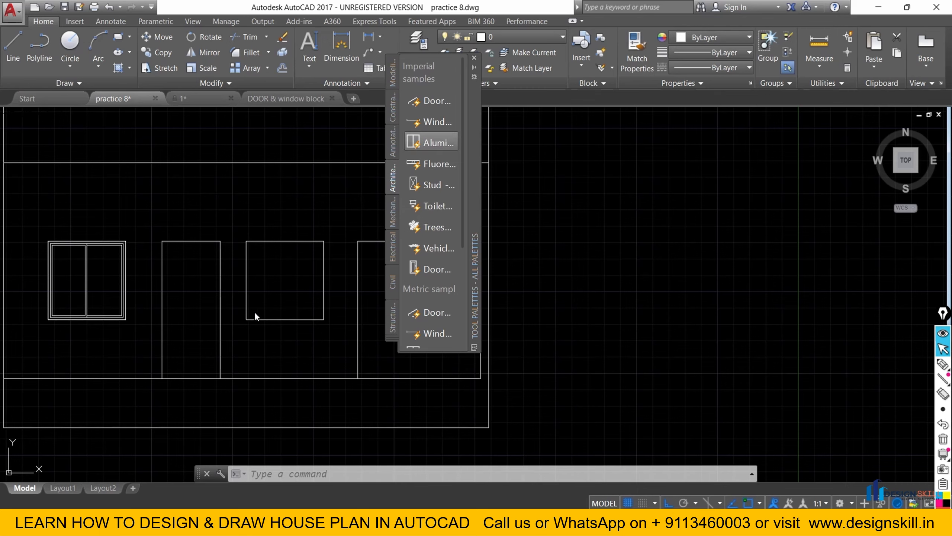
click(517, 332)
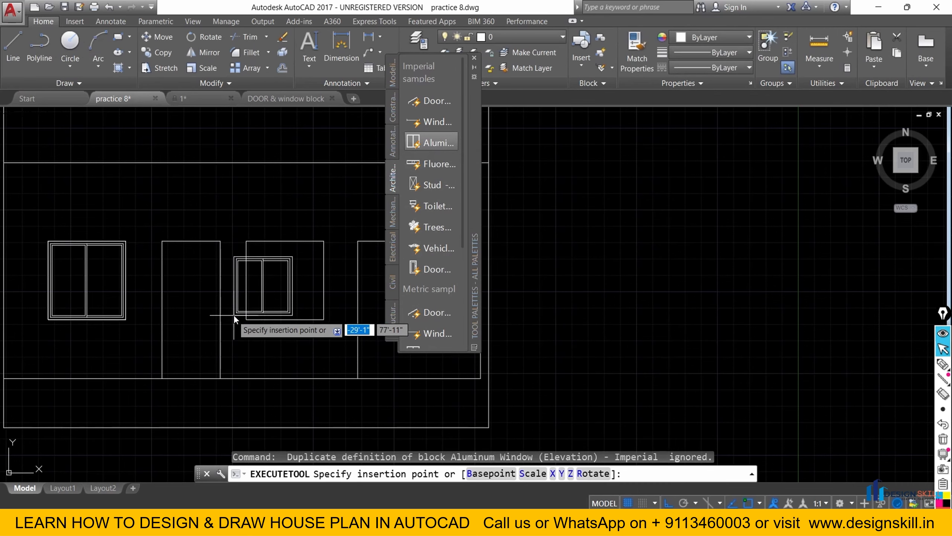
key(Escape)
Copy the fitted window block from its lower-left corner to the lower-left corner of the second window outline.
click(98, 280)
click(75, 288)
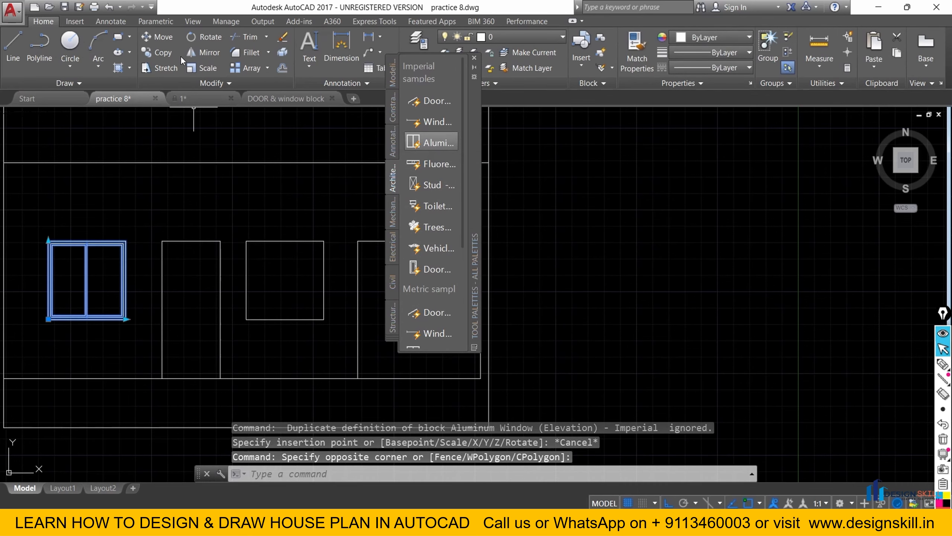
click(170, 51)
scroll(63, 333, up, 5)
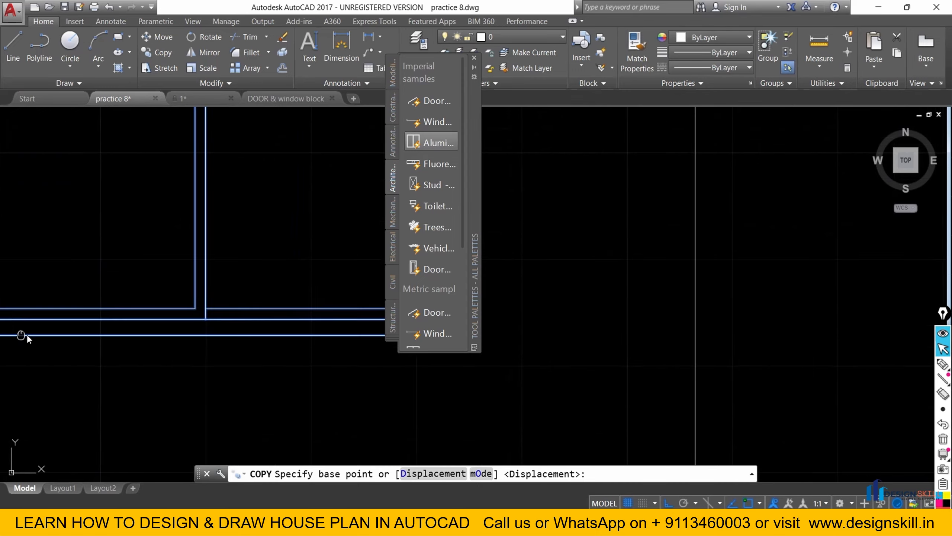
click(141, 300)
scroll(27, 308, down, 4)
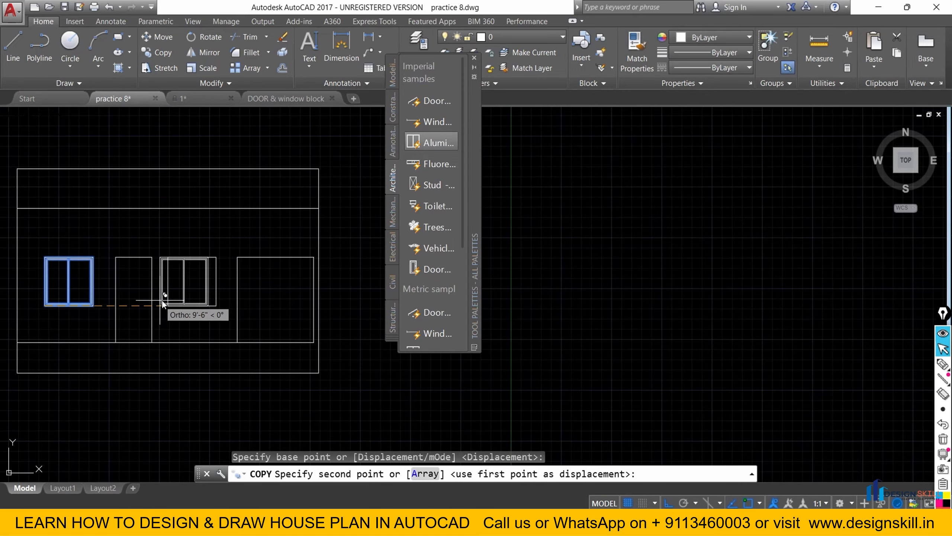
scroll(172, 317, up, 6)
click(185, 325)
key(Escape)
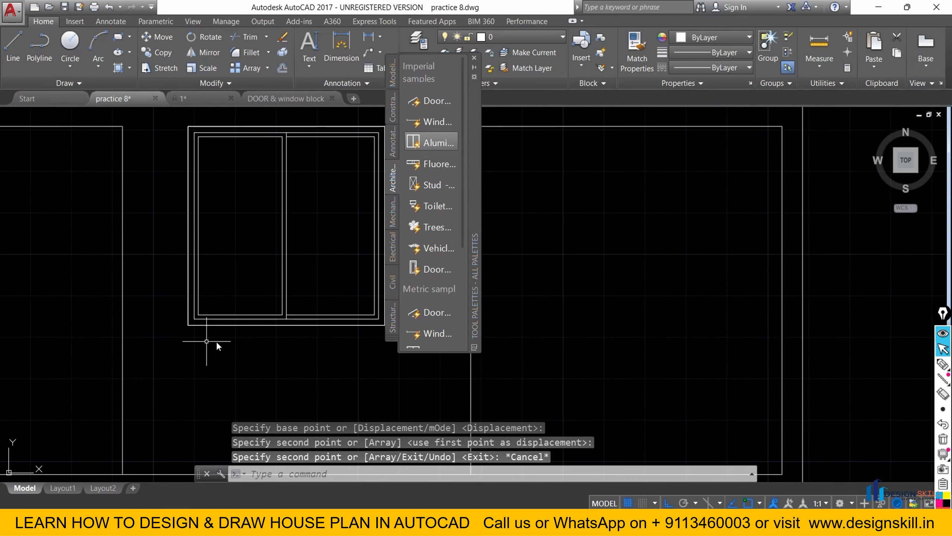
scroll(216, 341, down, 5)
scroll(230, 307, down, 2)
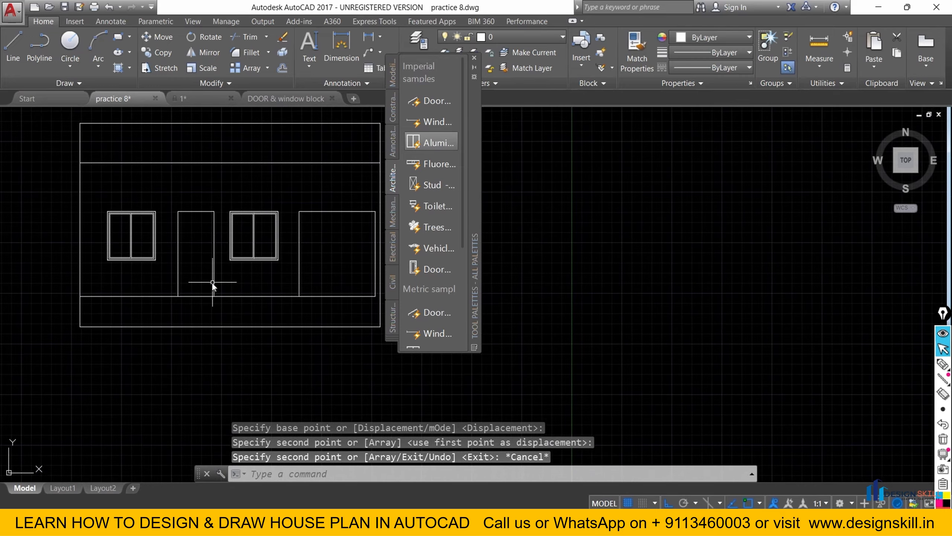
scroll(161, 272, down, 4)
scroll(161, 272, up, 6)
scroll(145, 262, down, 4)
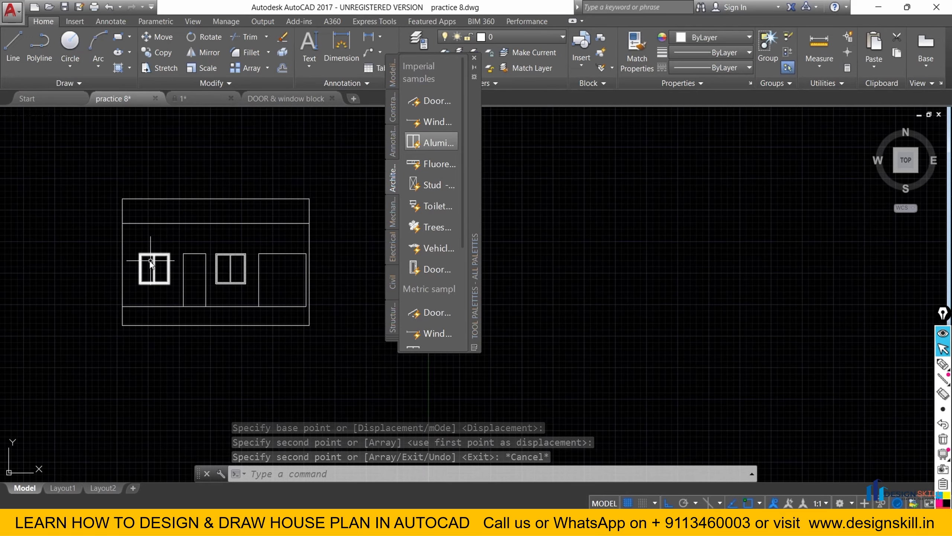
scroll(150, 261, up, 4)
mouse_move(244, 329)
middle_down()
mouse_move(149, 313)
mouse_move(149, 279)
middle_up()
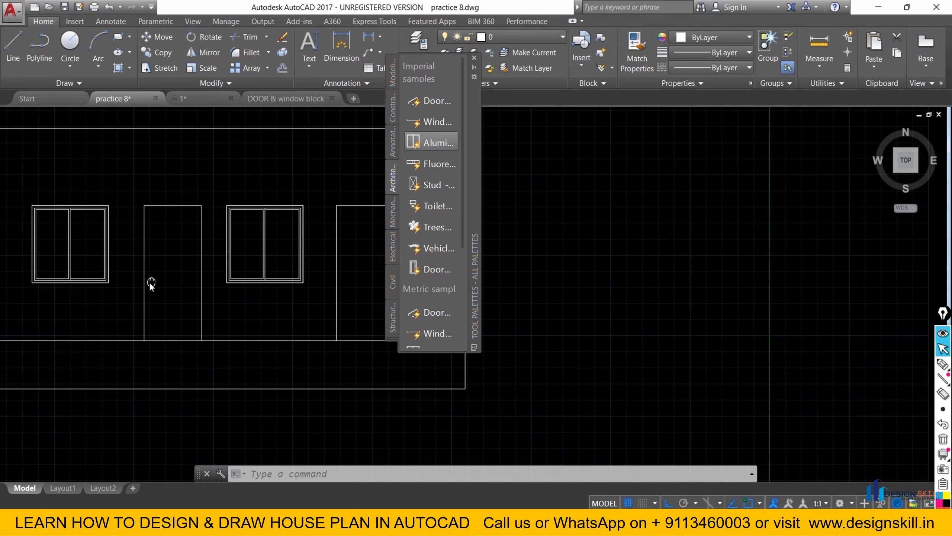
scroll(177, 254, down, 4)
scroll(173, 250, up, 2)
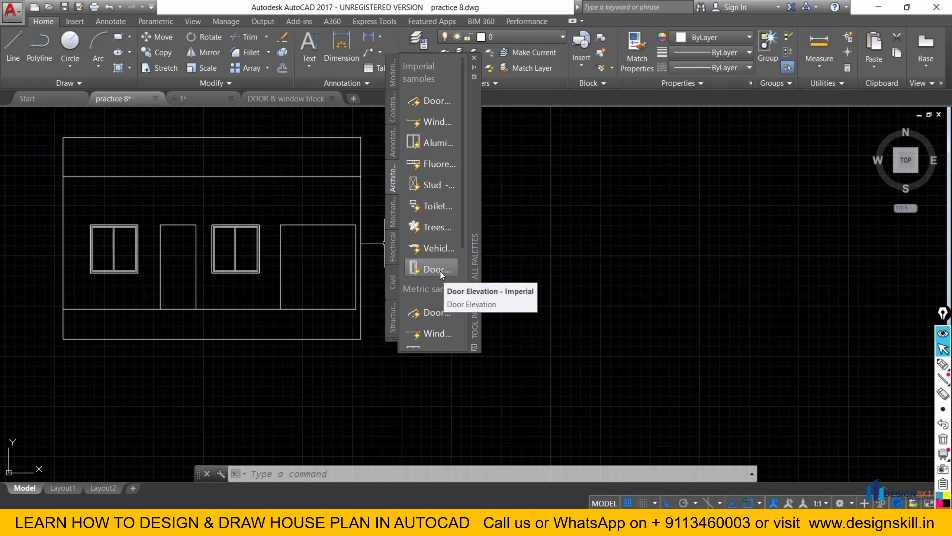
Insert the Door Elevation - Imperial block at the lower-left corner of the single door outline, accepting the code page alert.
drag(438, 269, 211, 300)
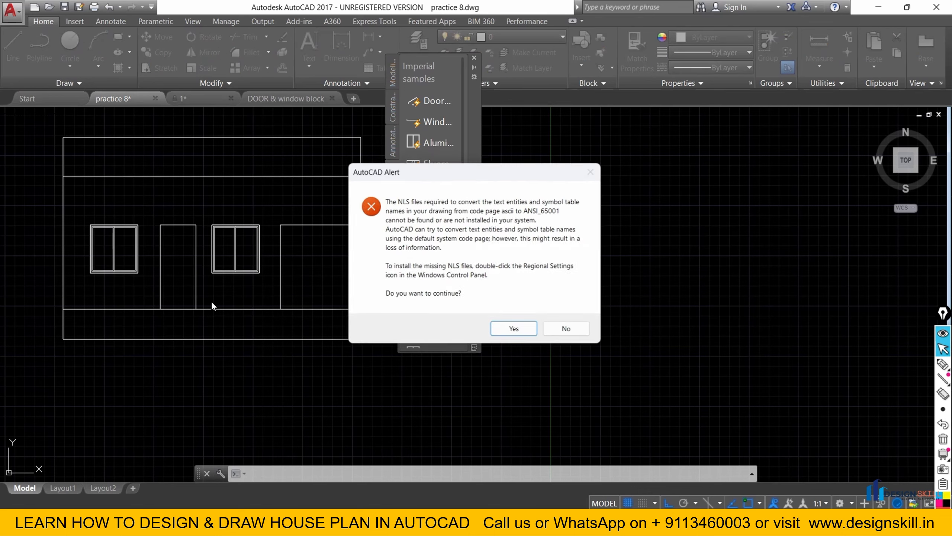
click(517, 332)
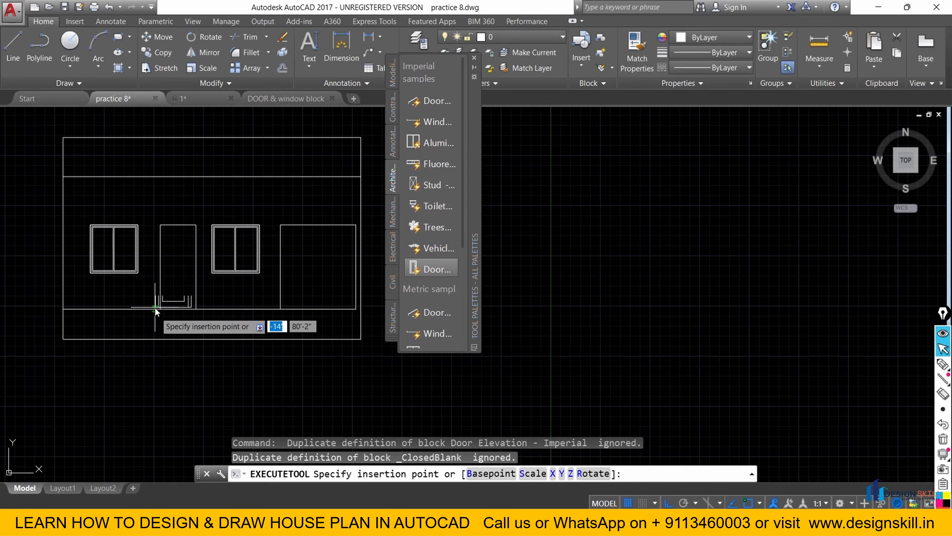
scroll(169, 308, up, 6)
scroll(190, 327, up, 2)
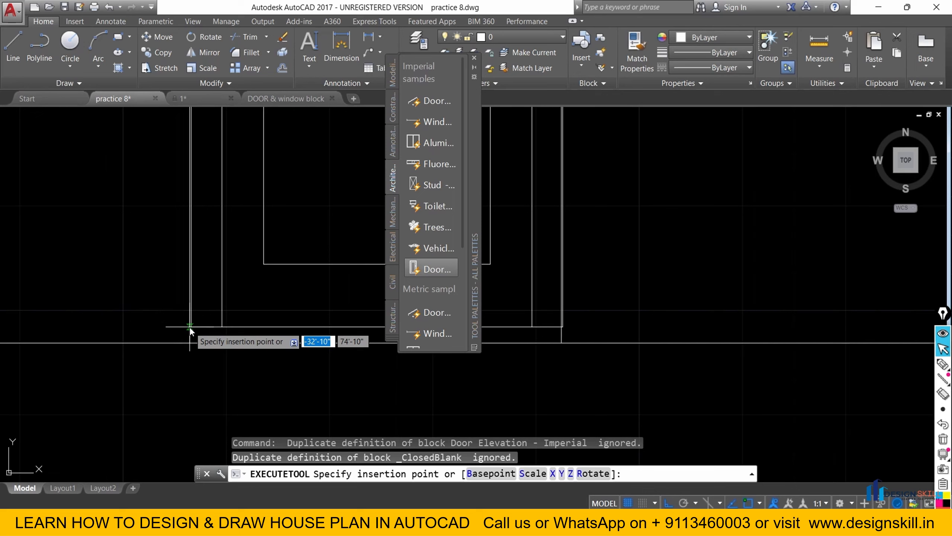
click(188, 347)
scroll(140, 360, down, 4)
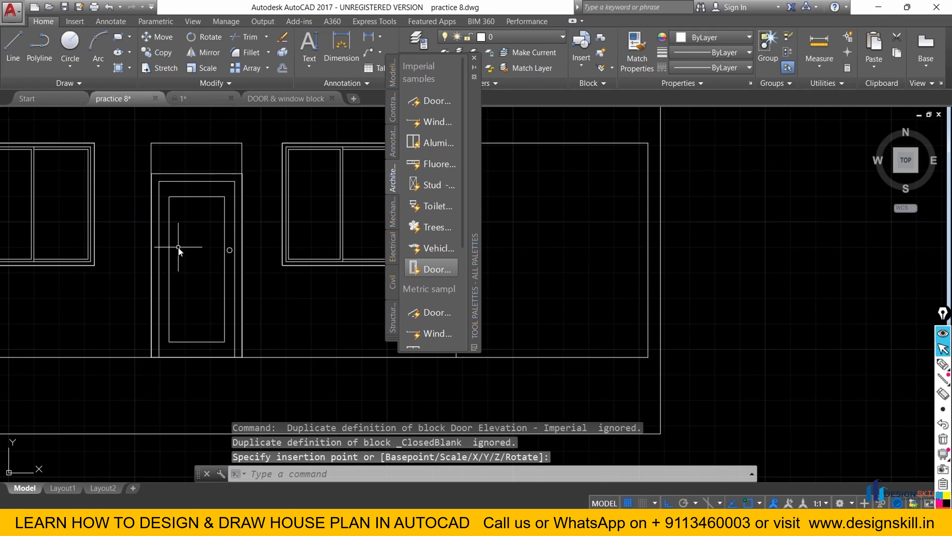
Stretch the inserted door block's height up to the top edge of the single door outline.
click(177, 180)
click(165, 174)
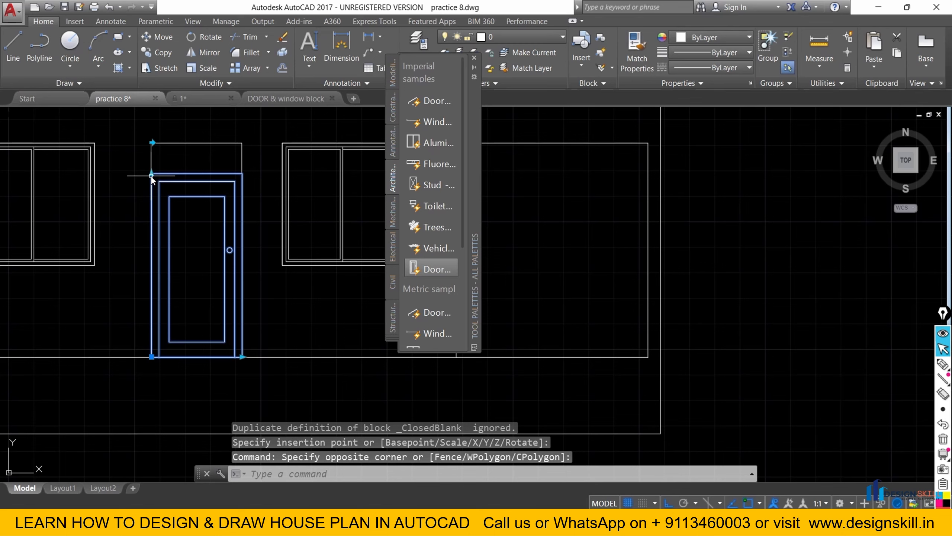
click(151, 175)
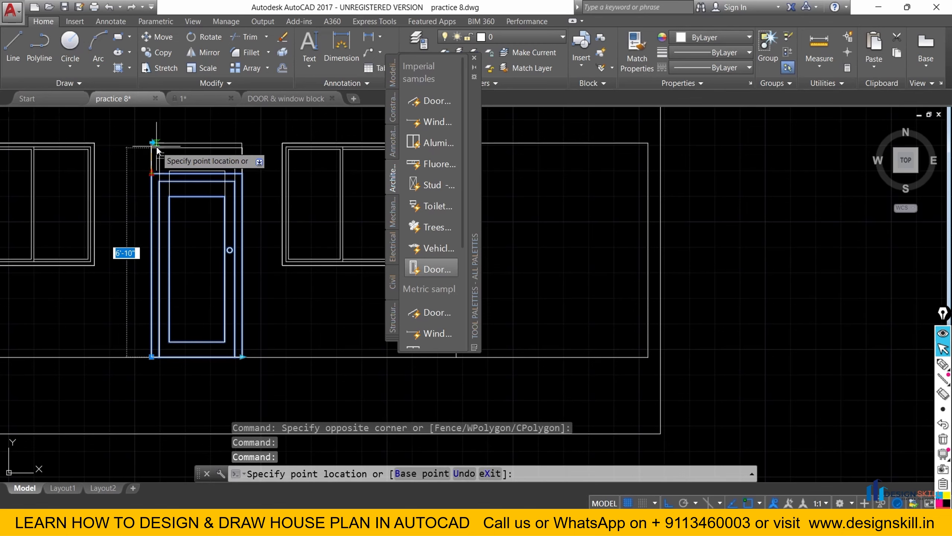
key(Escape)
key(Escape)
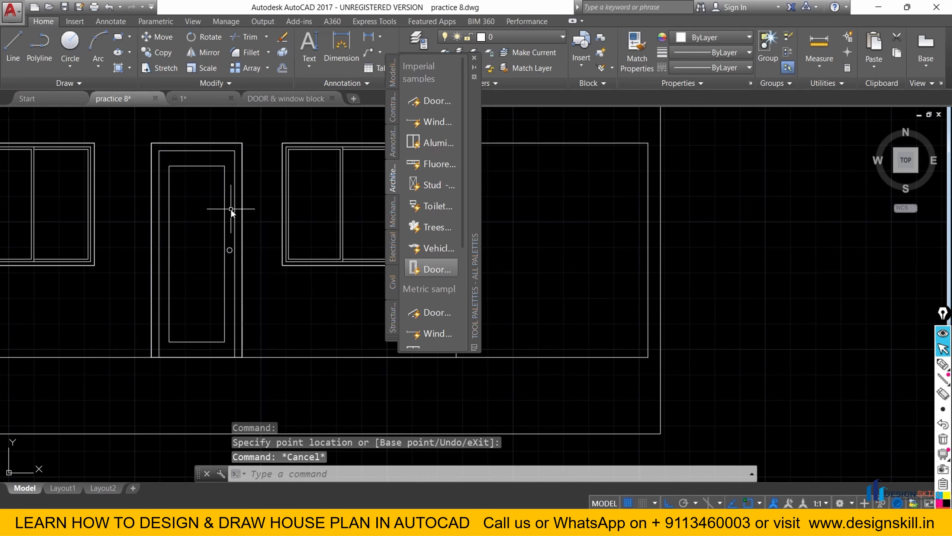
Examine the double door in the reference front elevation and compare it with the empty wide outline in the drawing.
scroll(230, 209, down, 4)
scroll(216, 207, up, 2)
mouse_move(212, 217)
middle_down()
mouse_move(185, 267)
mouse_move(144, 241)
middle_up()
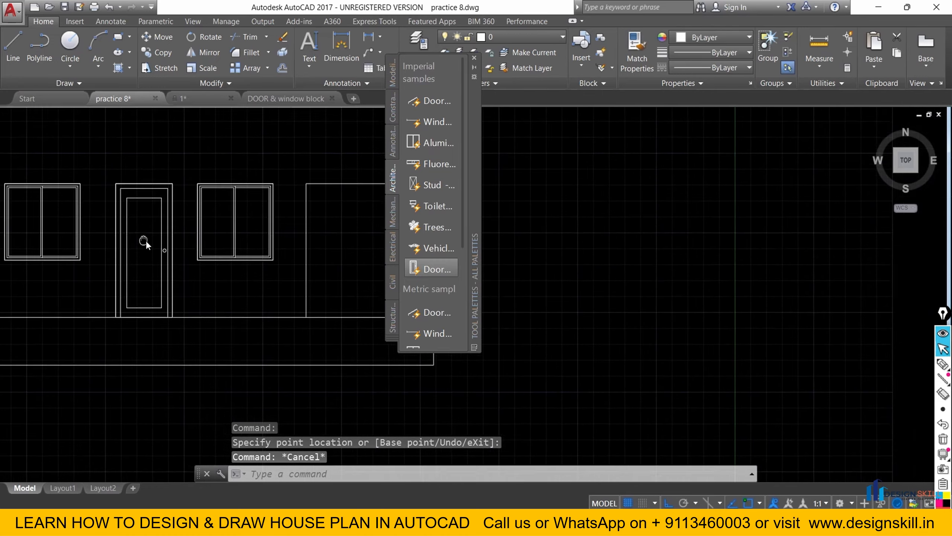
scroll(177, 232, down, 3)
scroll(231, 248, up, 6)
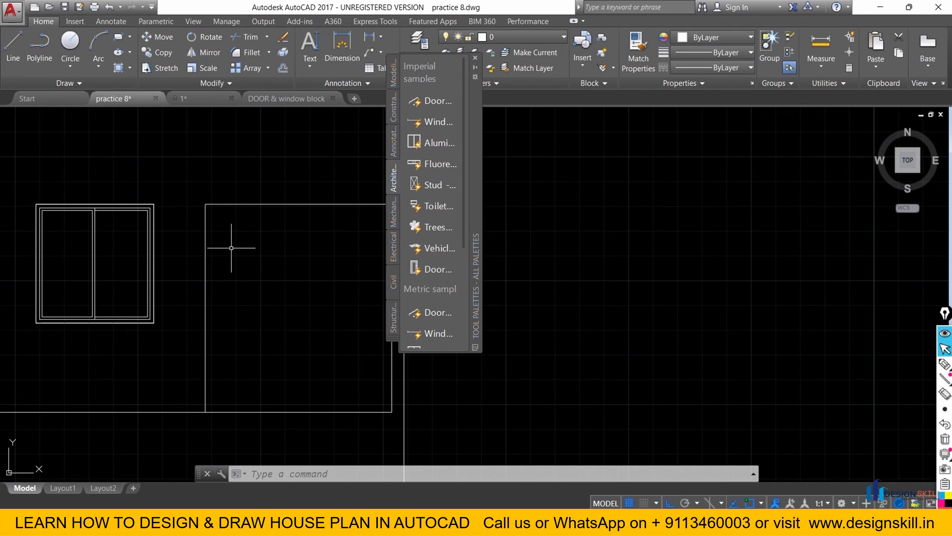
scroll(233, 263, down, 4)
scroll(238, 270, up, 2)
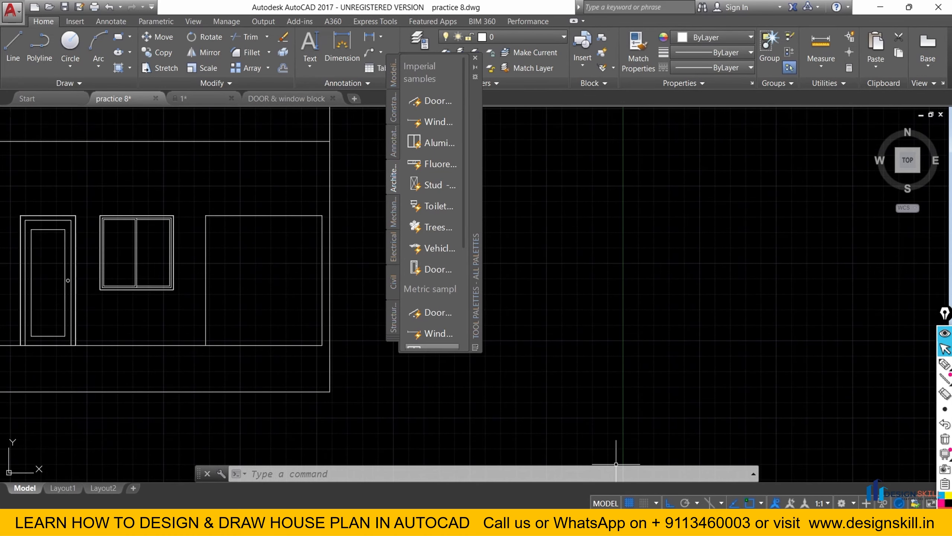
click(626, 523)
scroll(726, 311, down, 2)
scroll(898, 181, up, 3)
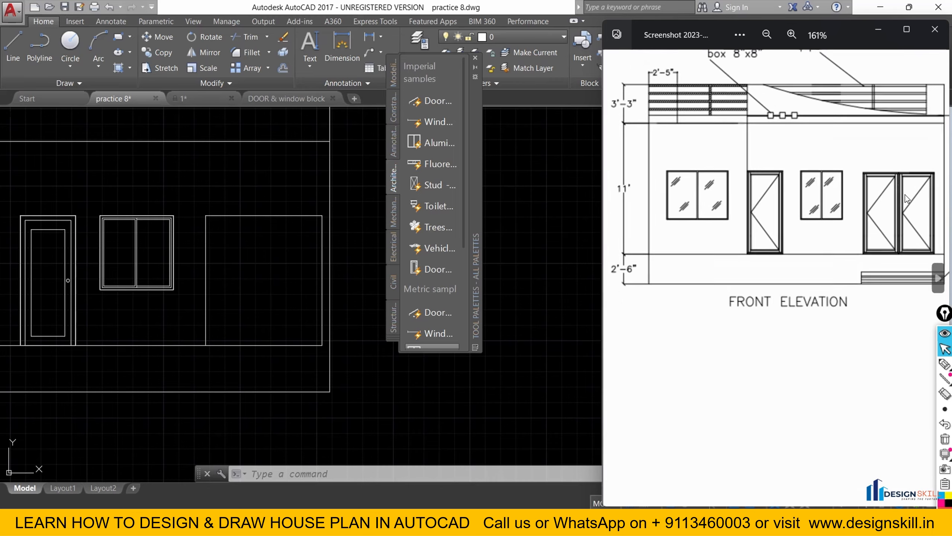
scroll(868, 193, down, 2)
scroll(856, 217, up, 4)
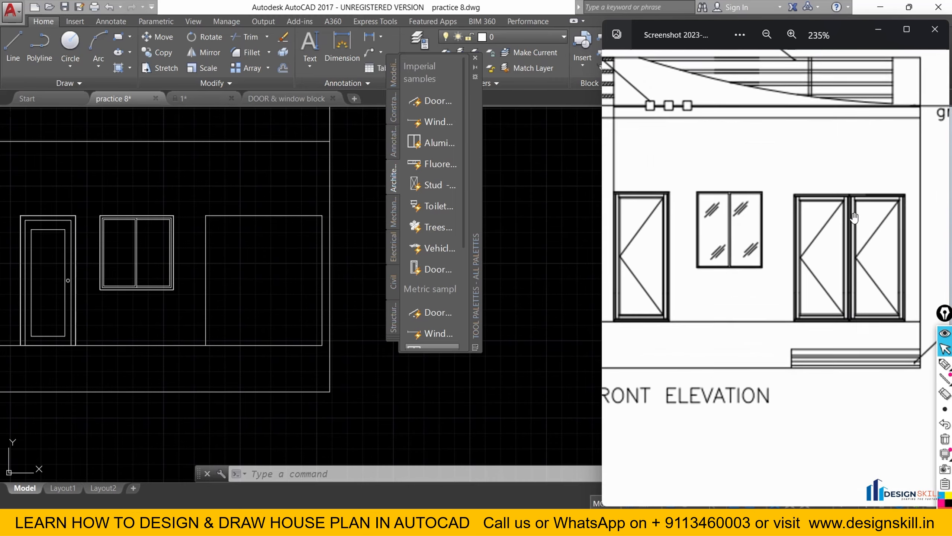
scroll(856, 216, down, 3)
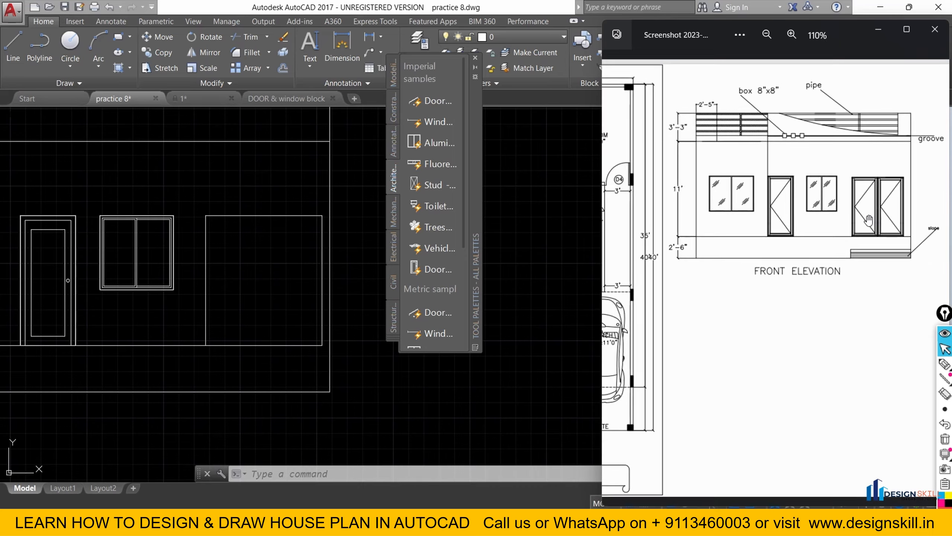
scroll(868, 242, up, 4)
scroll(337, 281, down, 4)
scroll(191, 283, up, 5)
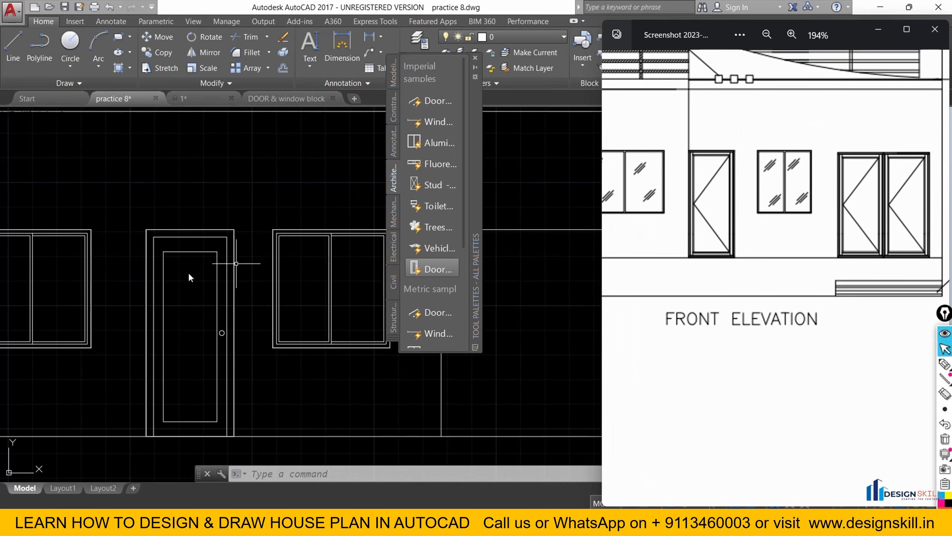
scroll(103, 297, down, 3)
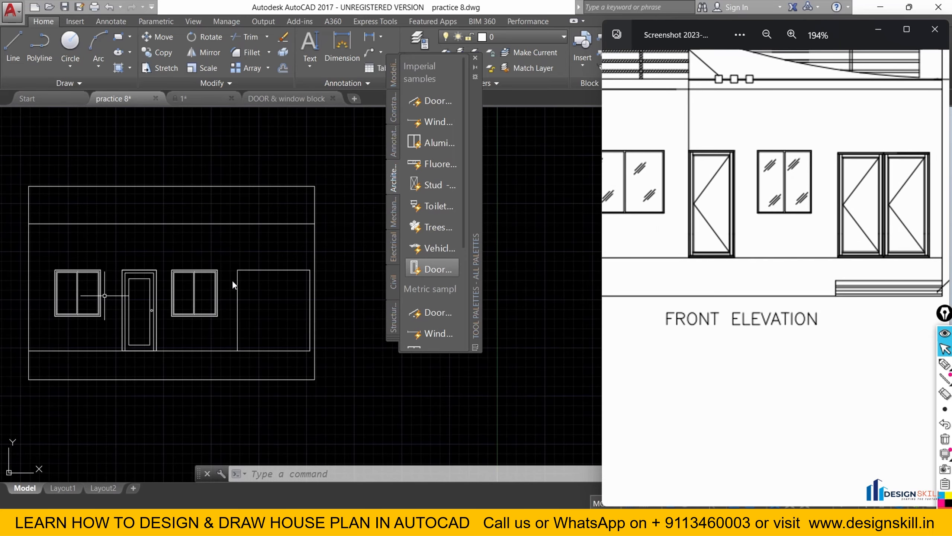
scroll(257, 303, up, 2)
Draw a vertical line from the midpoint of the wide door outline's top edge down to its bottom edge.
click(255, 304)
scroll(211, 238, down, 2)
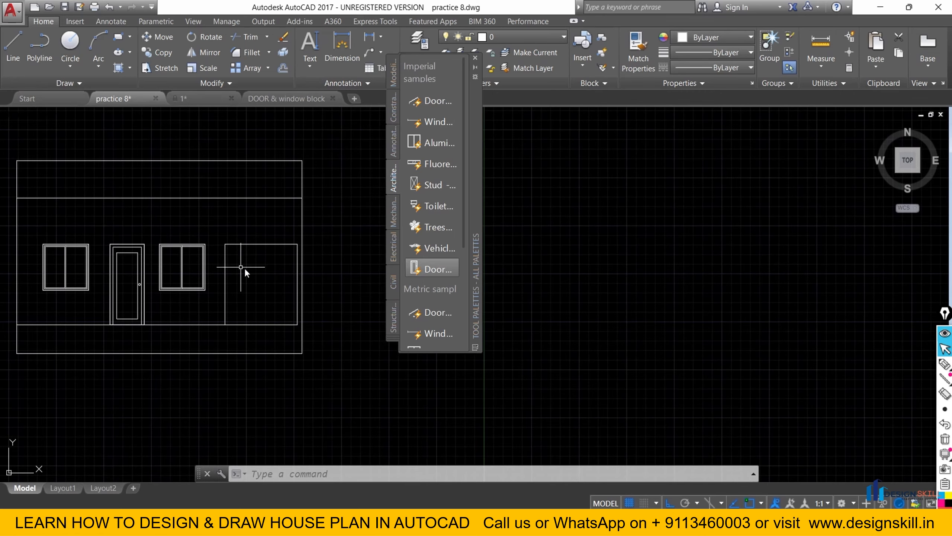
click(6, 53)
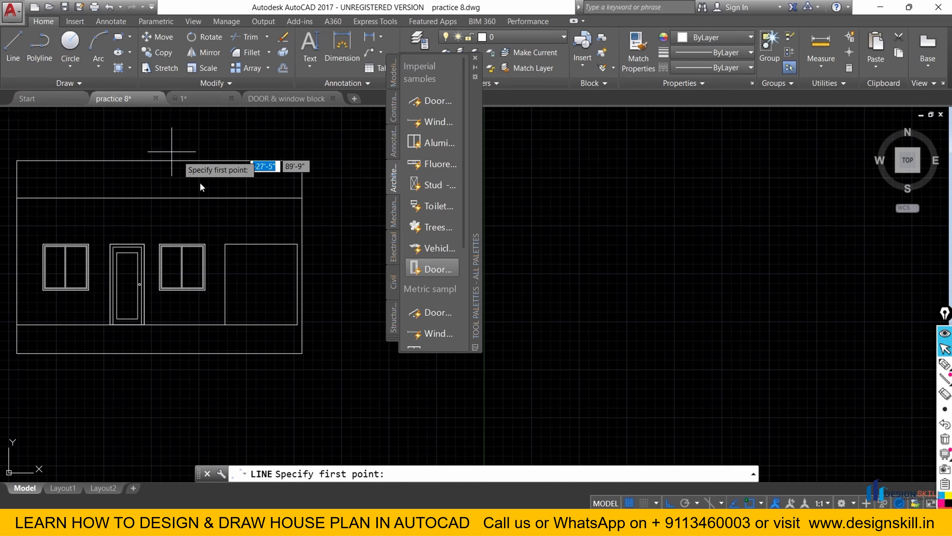
click(261, 246)
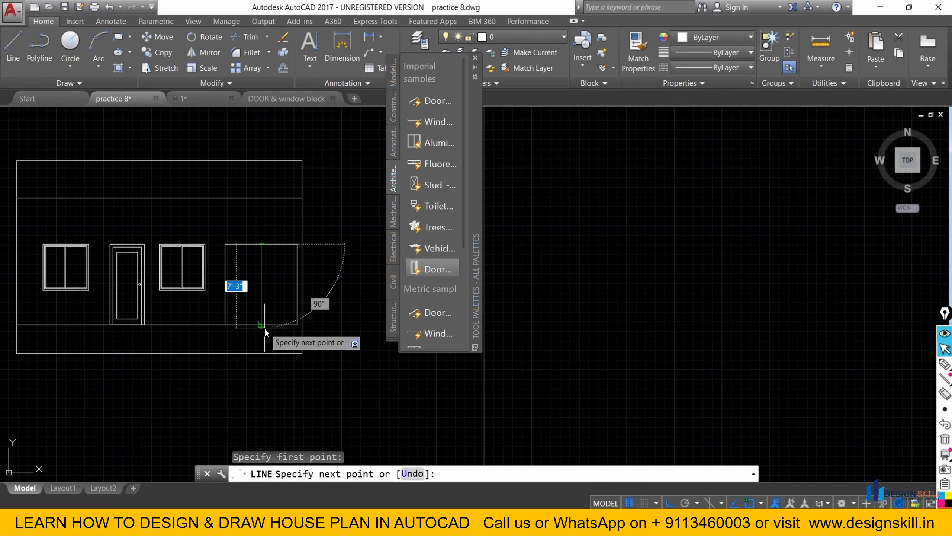
click(265, 326)
key(Escape)
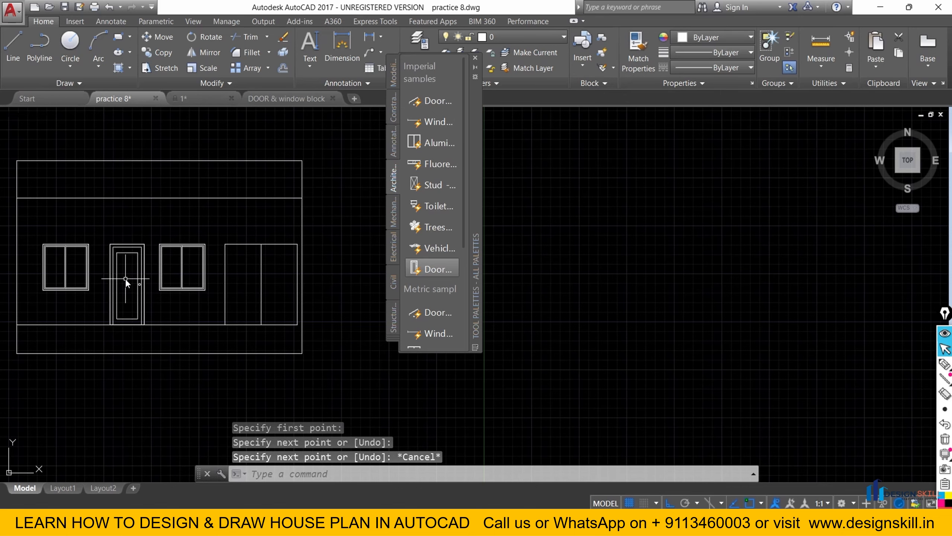
Copy the single door block from its lower-left corner to the lower-left corner of the wide door outline.
click(125, 279)
click(110, 273)
click(163, 53)
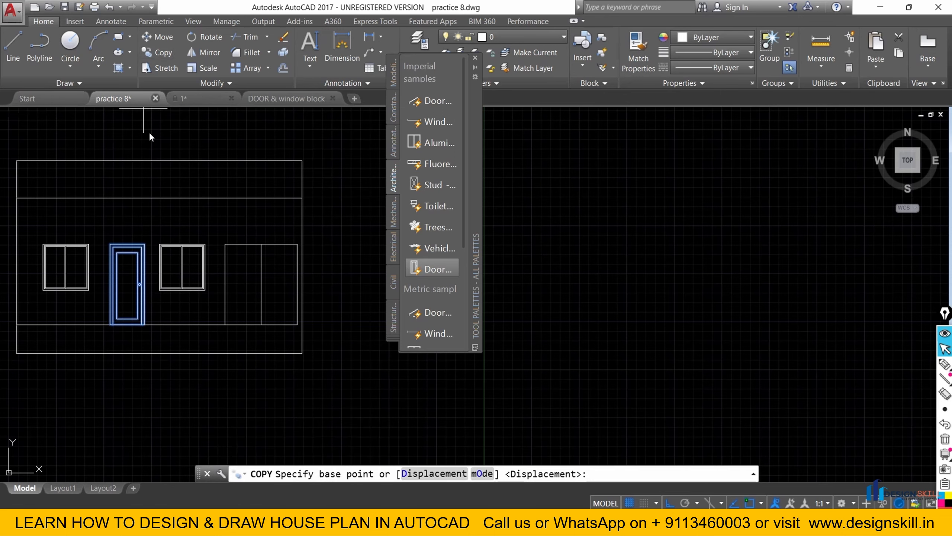
scroll(108, 323, up, 5)
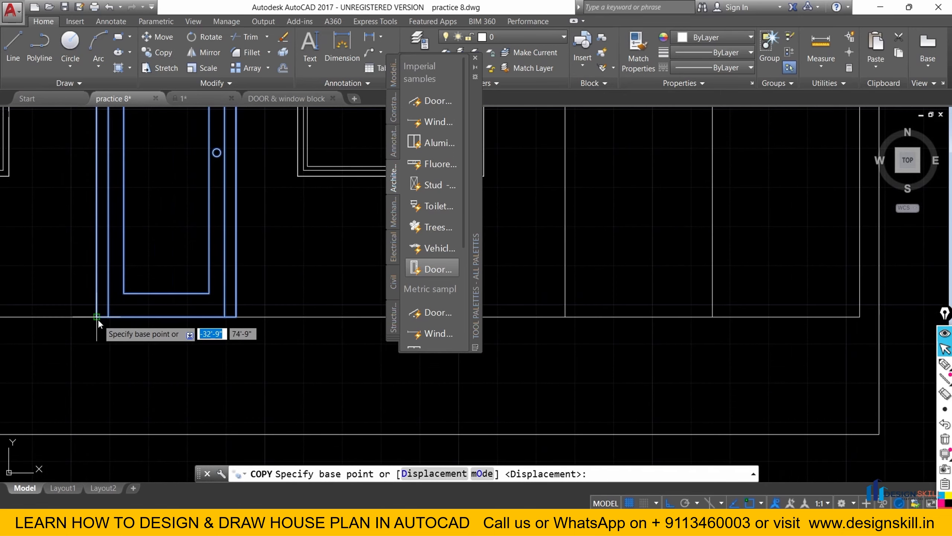
click(98, 318)
scroll(105, 312, down, 5)
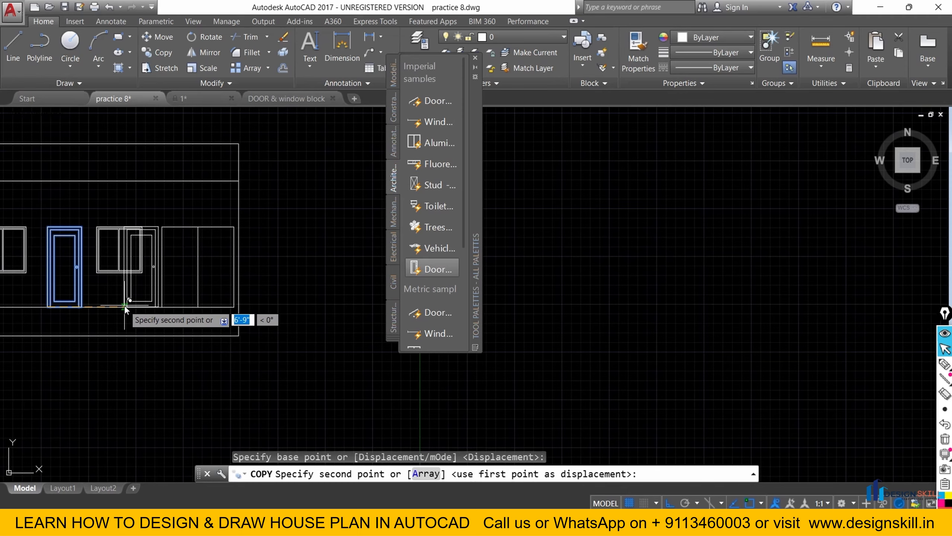
scroll(191, 309, up, 2)
click(149, 307)
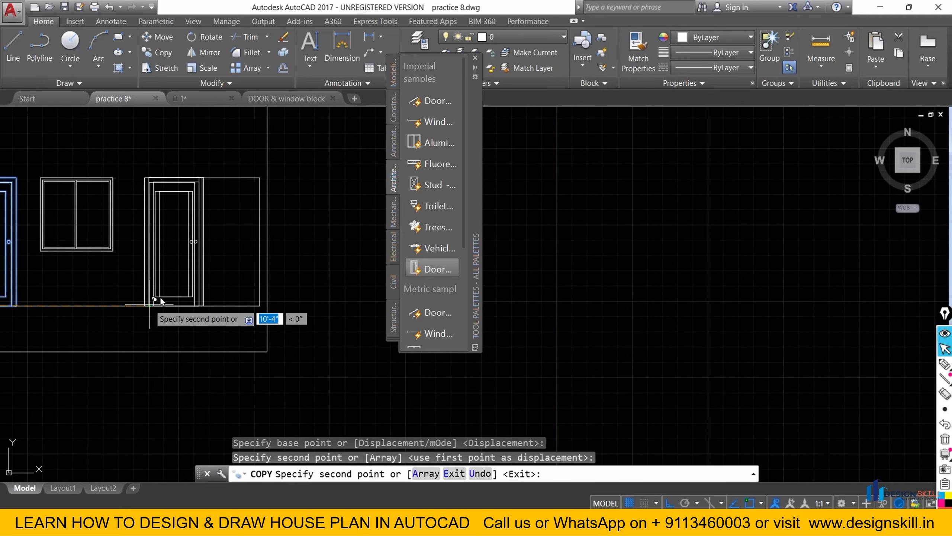
key(Escape)
Copy the door block in the wide outline to the empty space just right of the elevation.
click(176, 271)
click(149, 265)
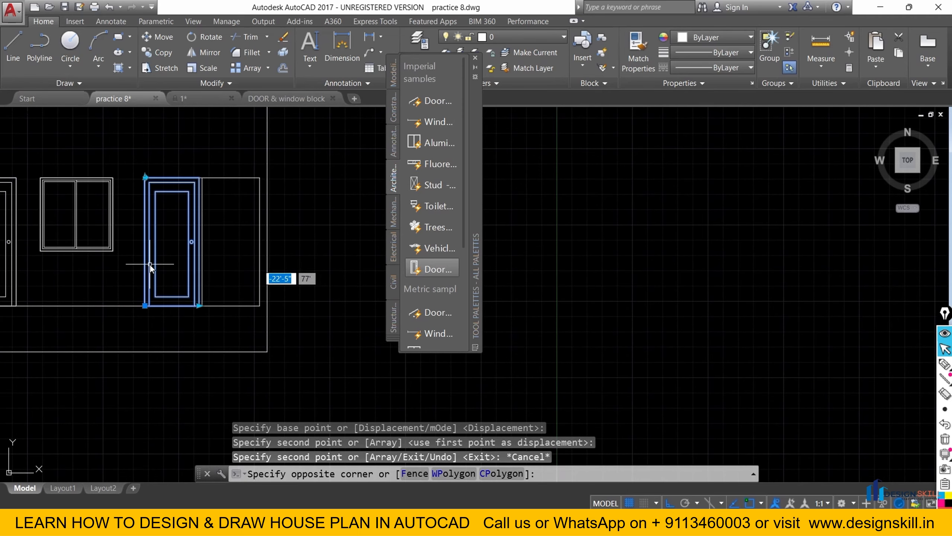
click(164, 51)
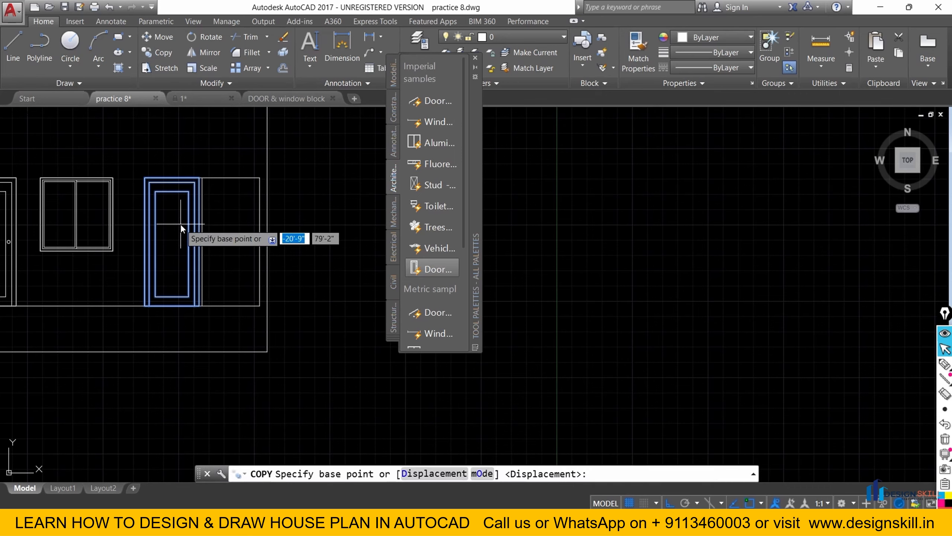
click(145, 241)
scroll(128, 227, down, 3)
click(190, 227)
key(Escape)
scroll(190, 228, up, 3)
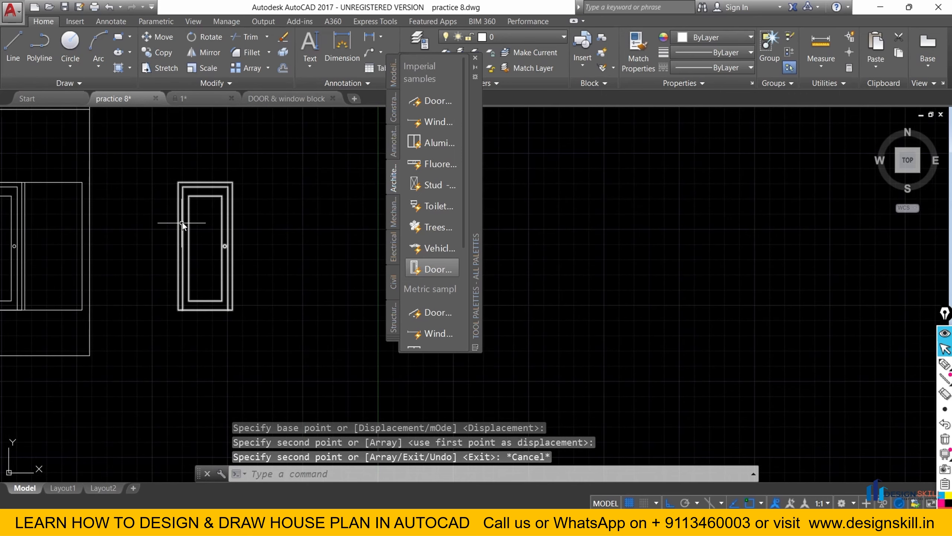
Flip the spare door copy horizontally with its flip grip so its handle is on the left side.
click(189, 216)
click(168, 202)
scroll(168, 203, up, 6)
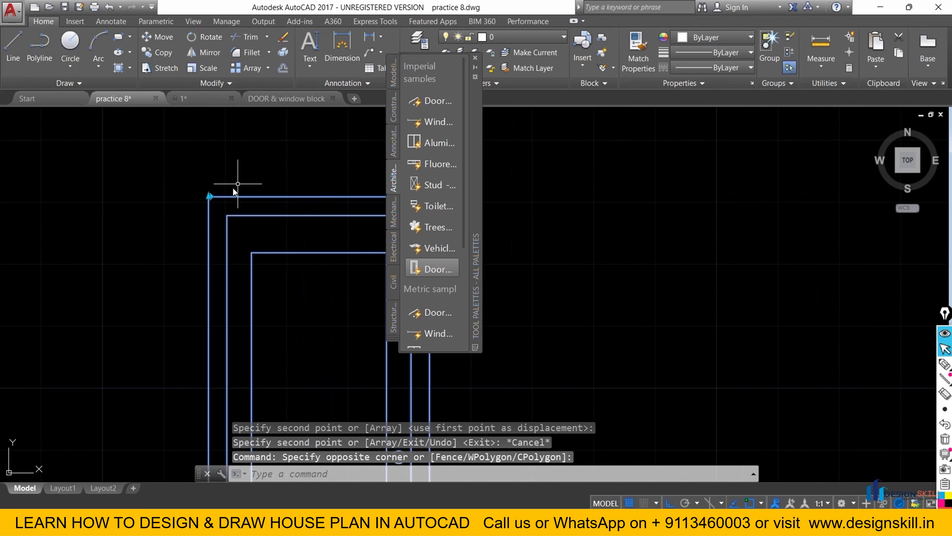
scroll(179, 220, up, 1)
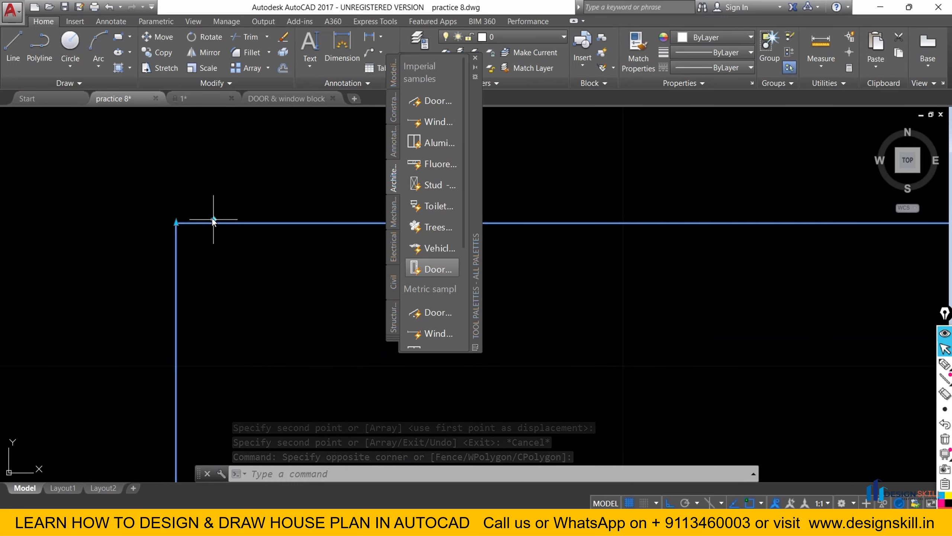
scroll(214, 216, down, 5)
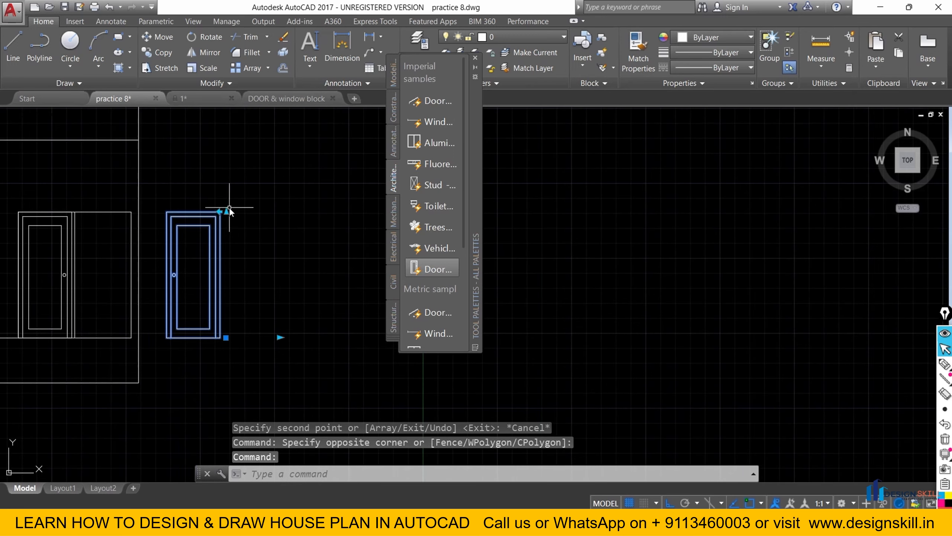
Undo the last erase and move of the flipped door copy.
key(Escape)
key(ctrl+z)
key(ctrl+z)
key(ctrl+z)
Move the flipped door from its lower-left corner to the lower-right corner of the first door in the wide outline.
click(271, 250)
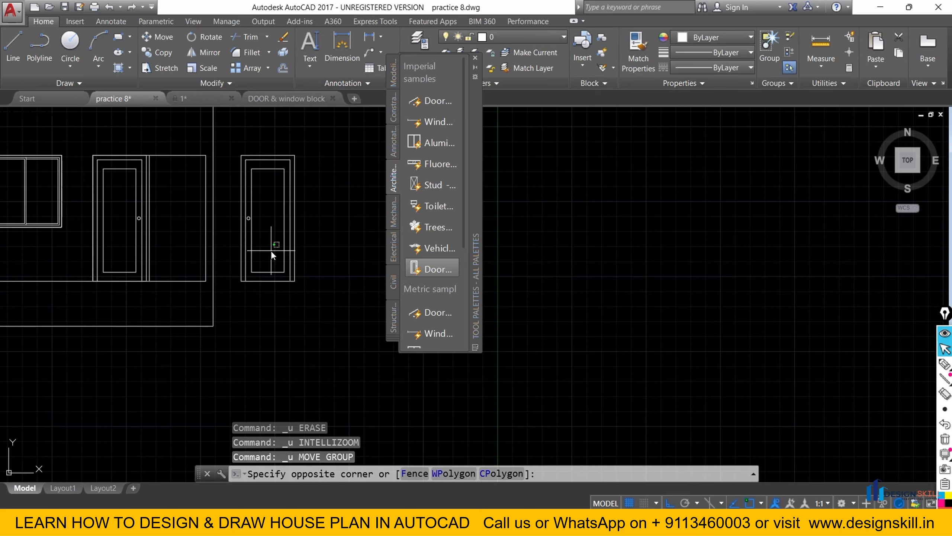
click(227, 244)
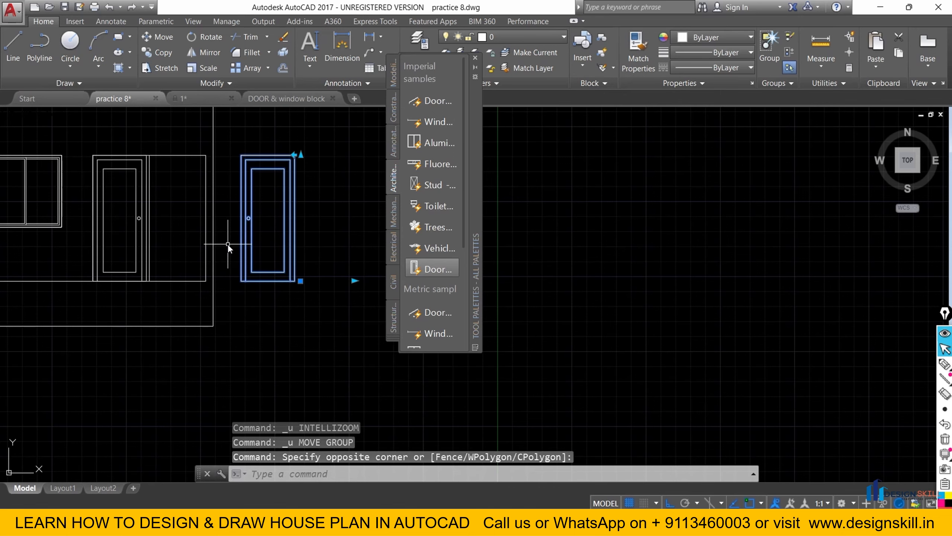
click(162, 38)
scroll(237, 287, up, 5)
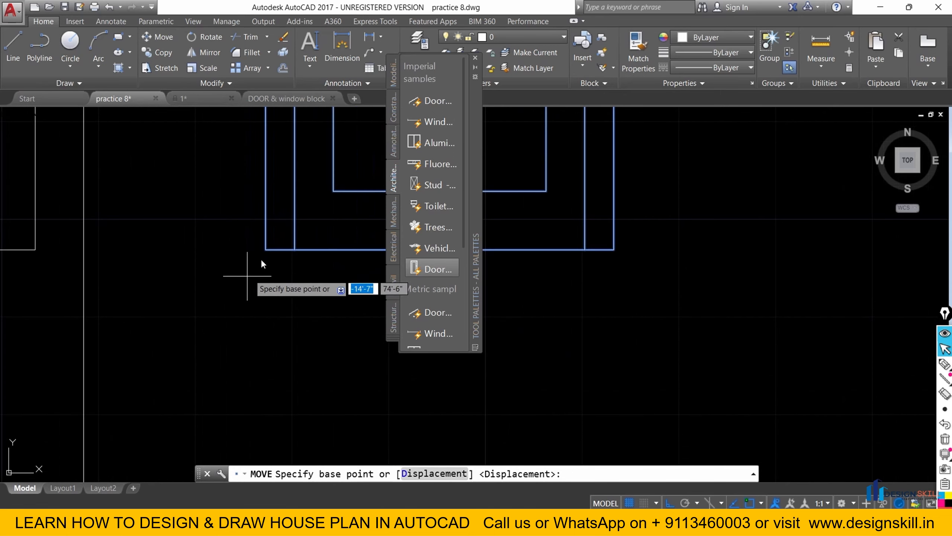
click(265, 250)
scroll(274, 248, down, 3)
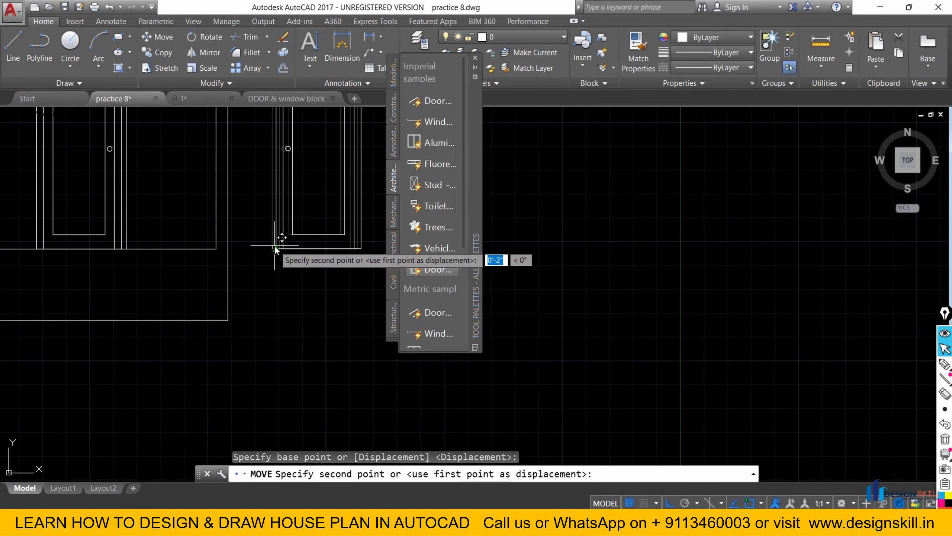
scroll(118, 244, up, 4)
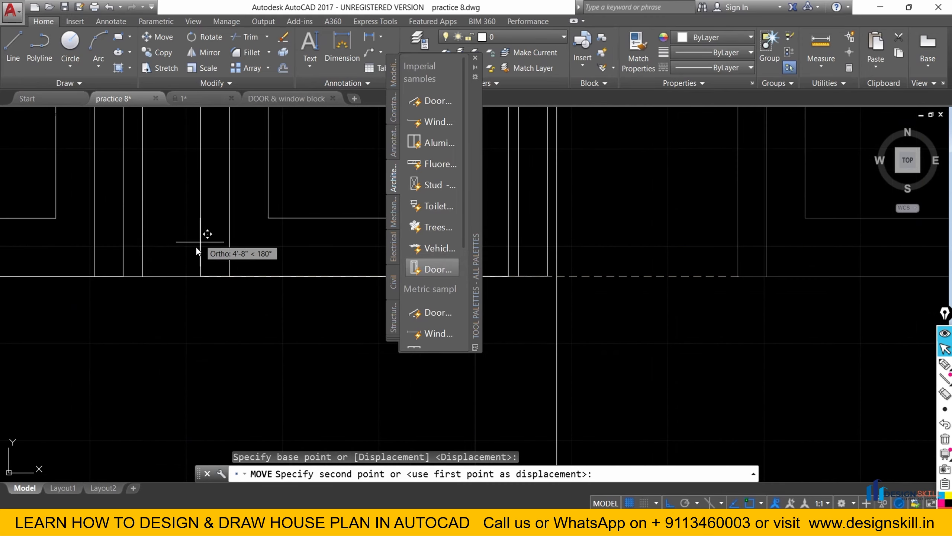
click(123, 276)
key(Escape)
Erase the vertical line that splits the wide door outline in the middle.
click(145, 255)
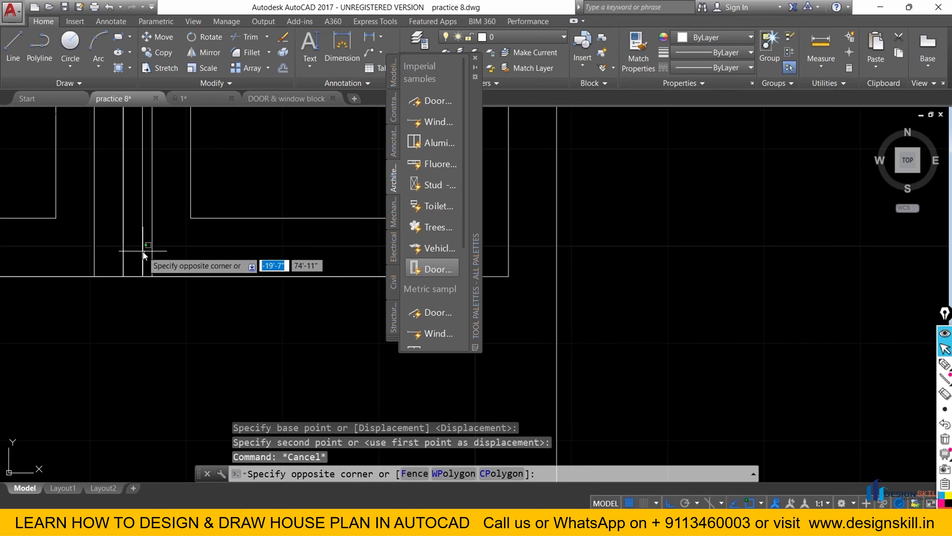
click(137, 247)
key(Delete)
scroll(198, 289, down, 3)
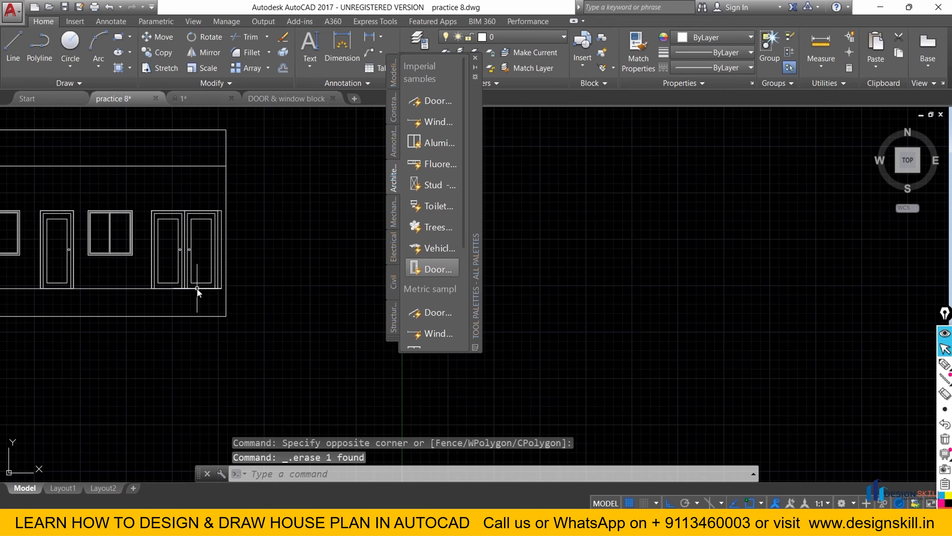
Compare the placed doors and windows with the reference front elevation, including its upper railing and box details.
scroll(191, 236, up, 2)
mouse_move(195, 311)
middle_down()
mouse_move(238, 276)
mouse_move(249, 279)
middle_up()
scroll(246, 241, down, 2)
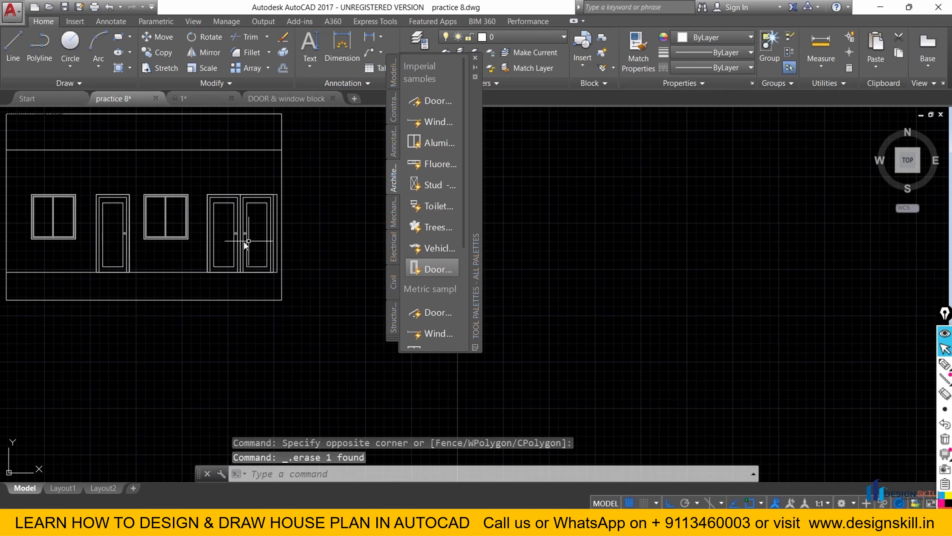
mouse_move(219, 240)
middle_down()
mouse_move(229, 277)
mouse_move(207, 259)
mouse_move(224, 256)
middle_up()
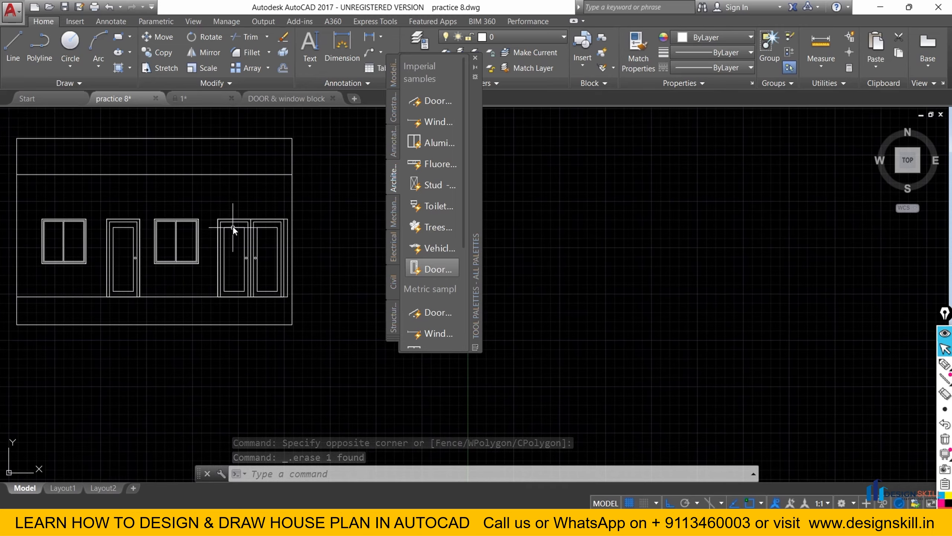
scroll(236, 225, up, 2)
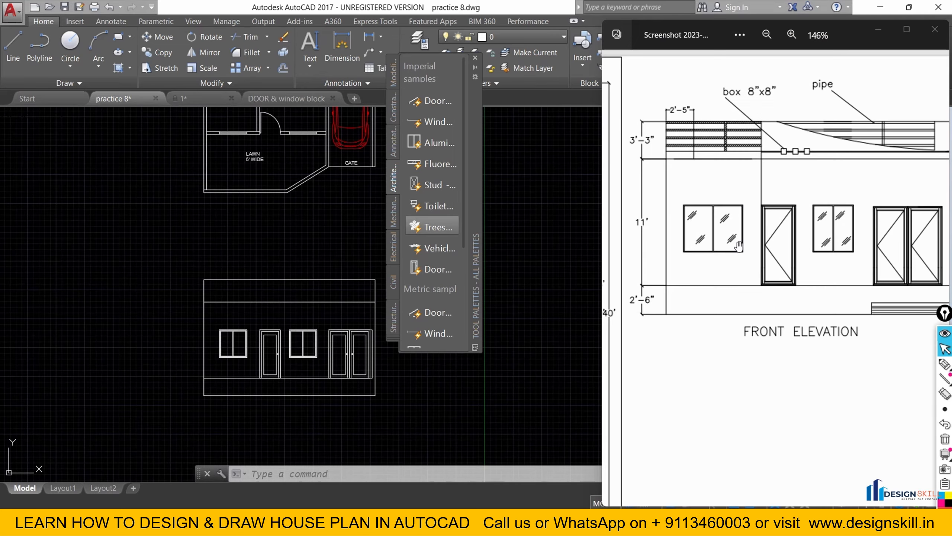
scroll(712, 247, up, 5)
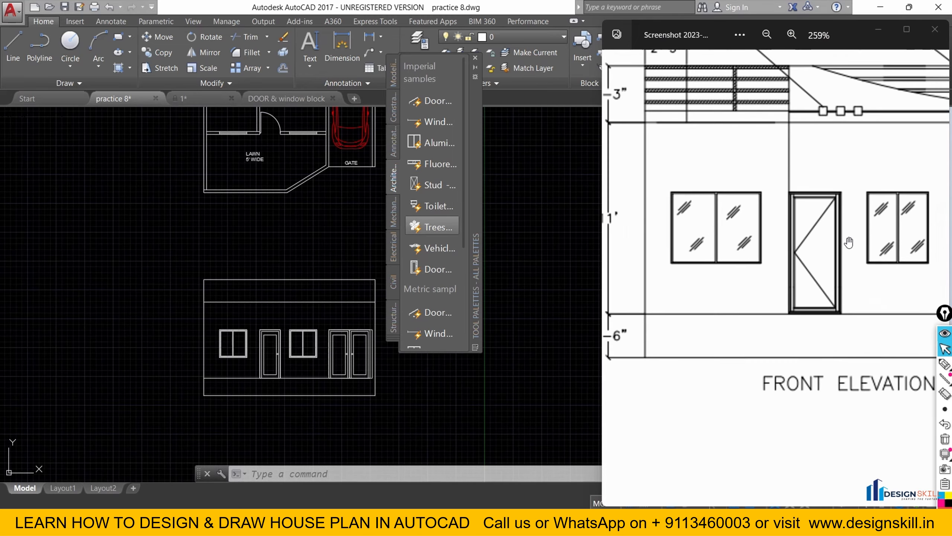
scroll(679, 242, down, 3)
scroll(252, 344, up, 2)
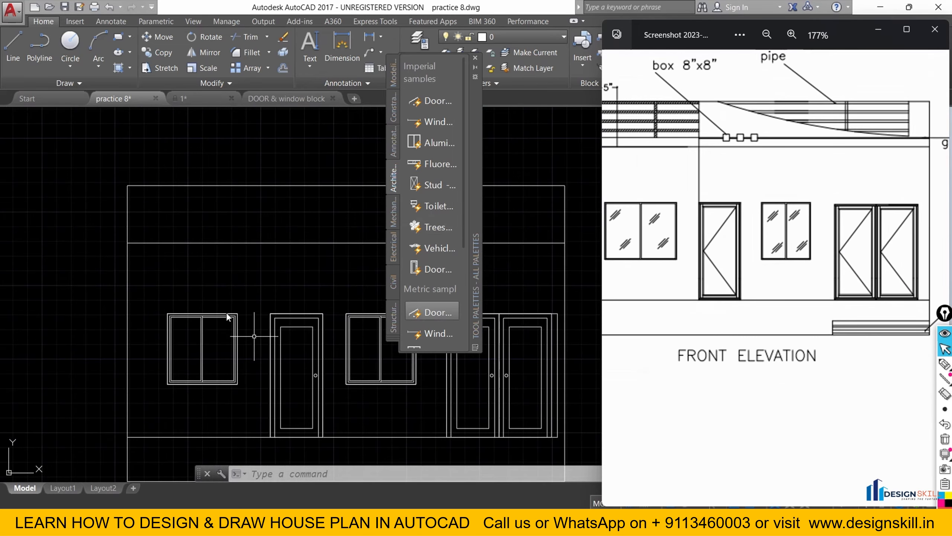
scroll(189, 292, down, 2)
scroll(217, 284, up, 2)
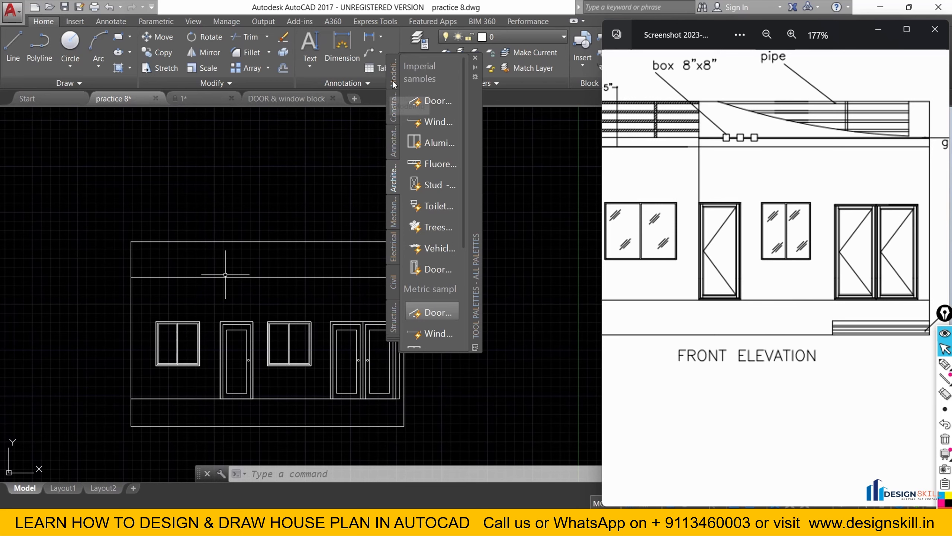
Close the tool palettes and examine the railing and pipe band along the top of the reference front elevation.
click(475, 57)
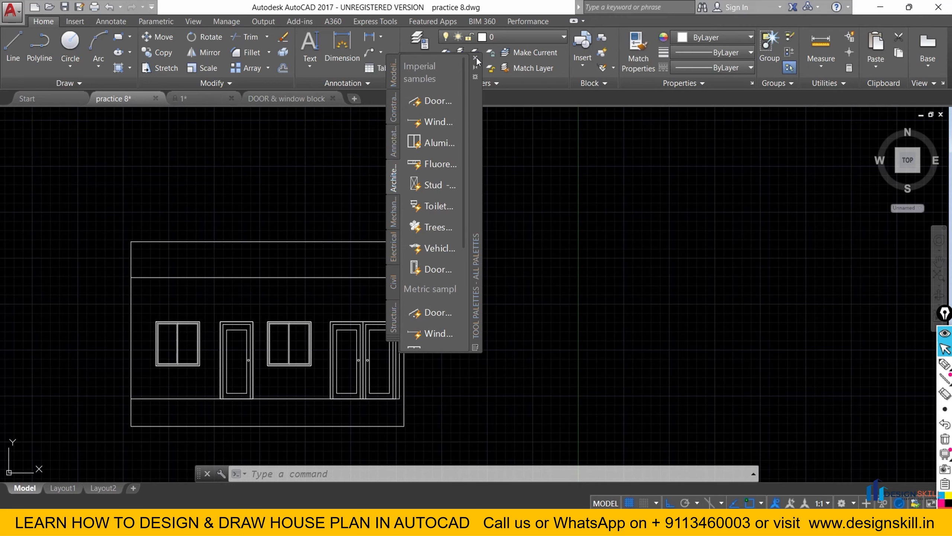
click(634, 522)
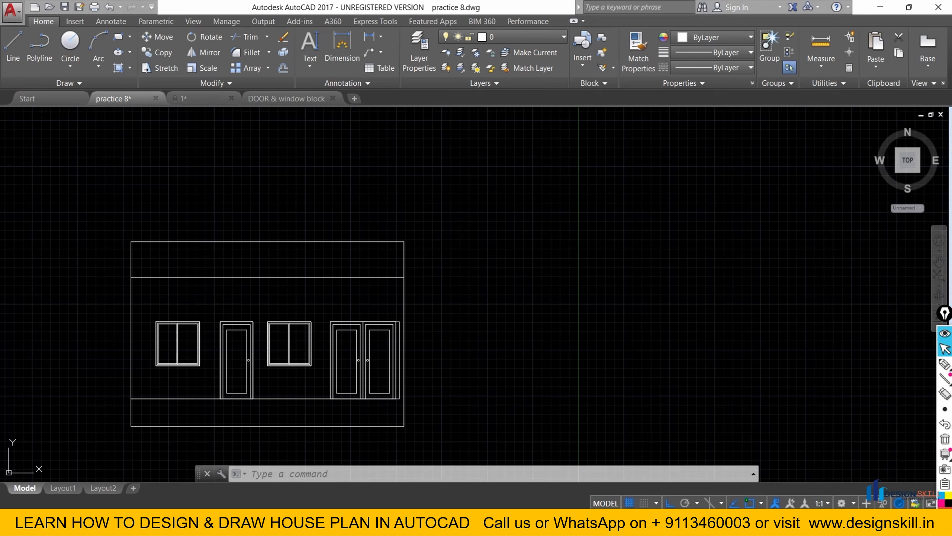
scroll(780, 304, down, 4)
scroll(703, 108, up, 3)
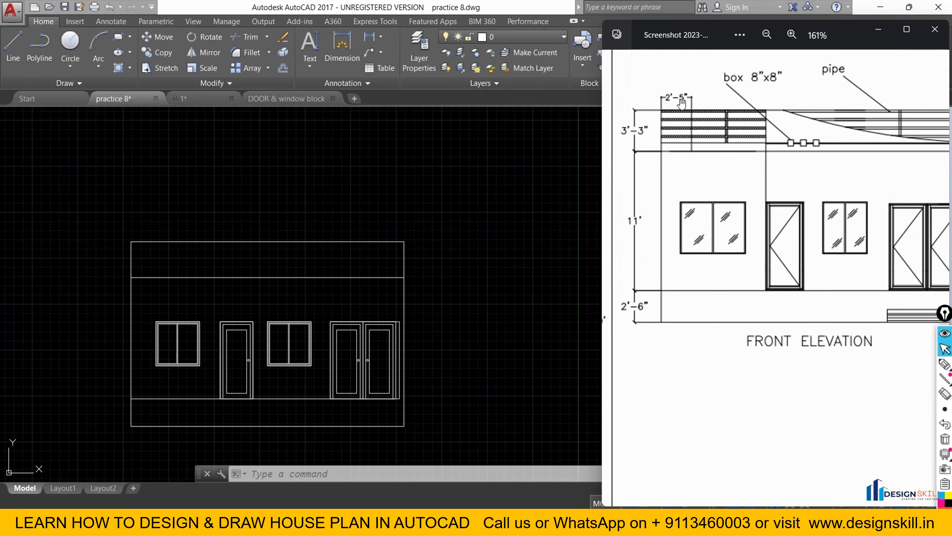
drag(675, 111, 681, 184)
scroll(702, 127, down, 1)
scroll(705, 131, up, 2)
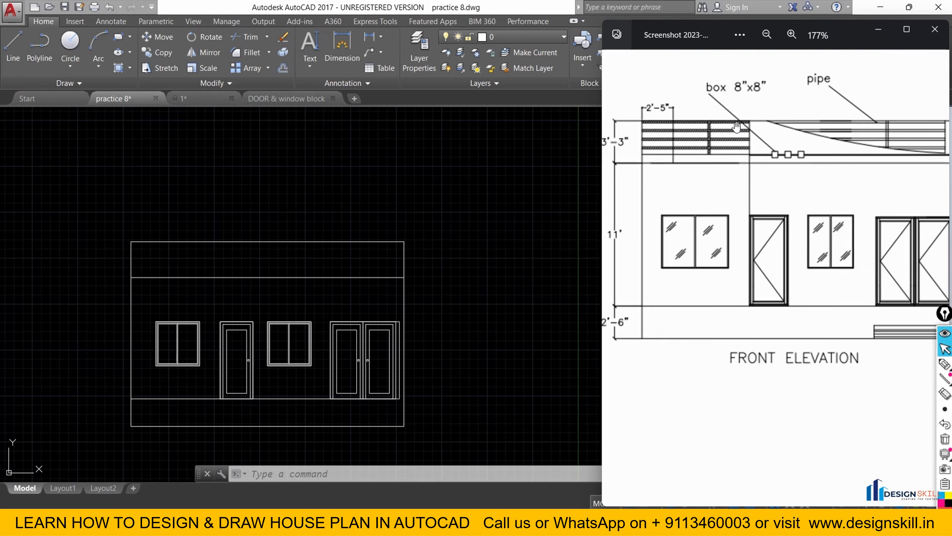
scroll(723, 125, down, 1)
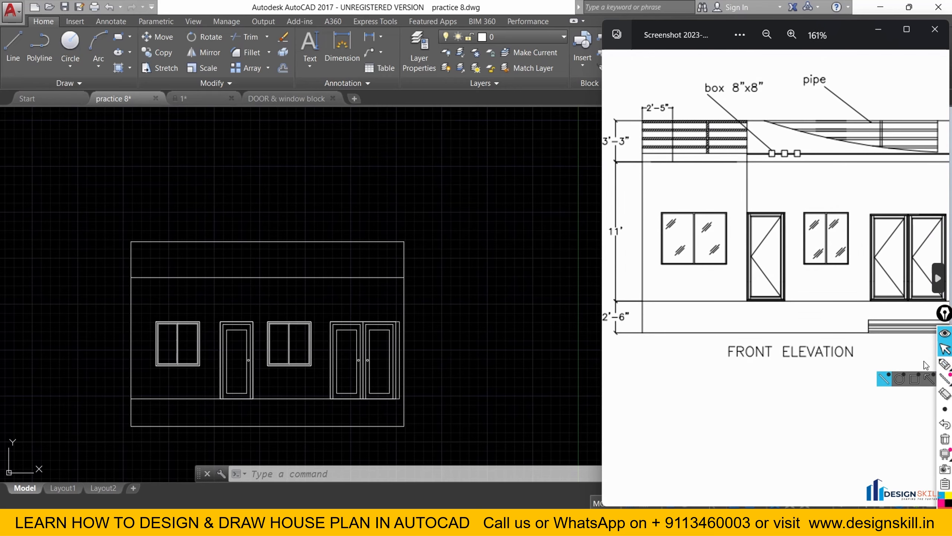
Mark the railing panel, the pipe section and the vertical divider above the single door on the reference elevation.
mouse_move(944, 364)
click(898, 364)
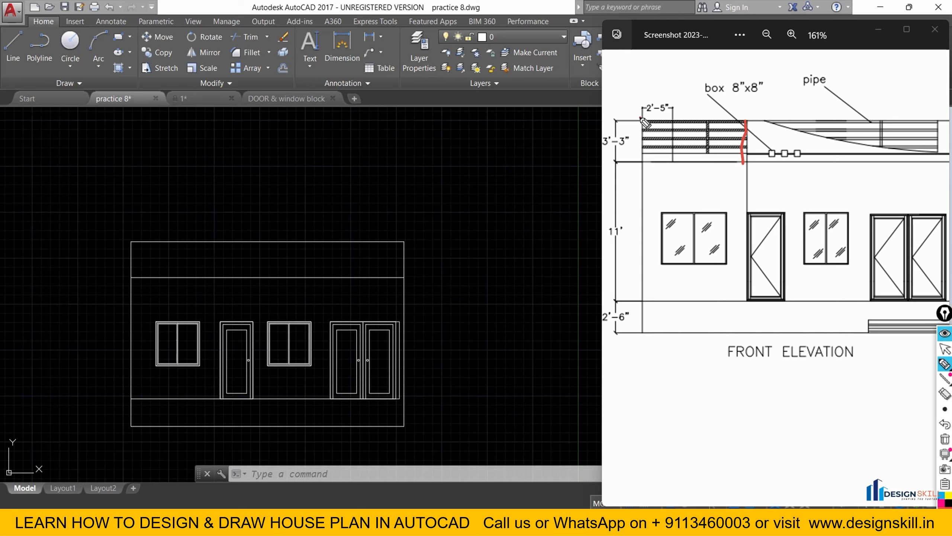
drag(743, 163, 640, 160)
mouse_move(750, 125)
mouse_down()
mouse_move(947, 129)
mouse_move(872, 166)
mouse_move(749, 168)
mouse_up()
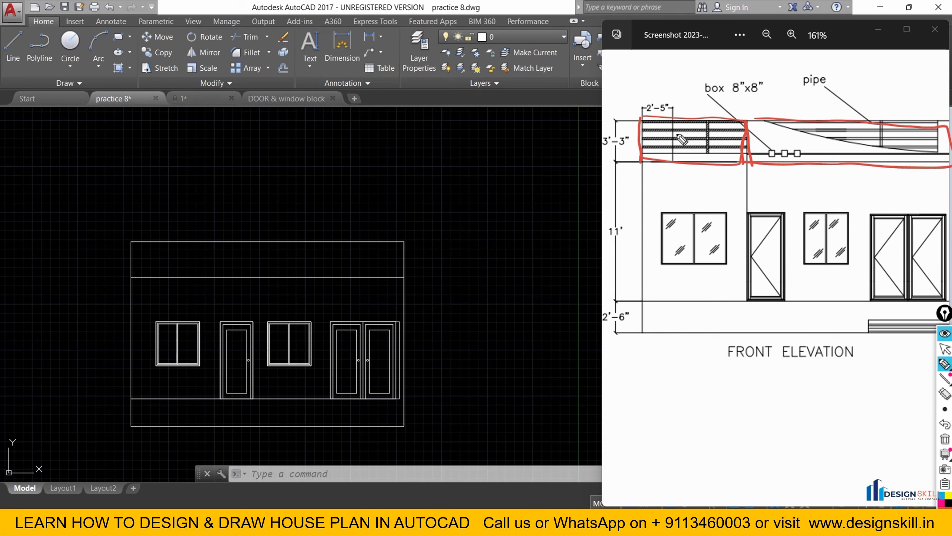
drag(680, 141, 721, 133)
drag(826, 134, 866, 132)
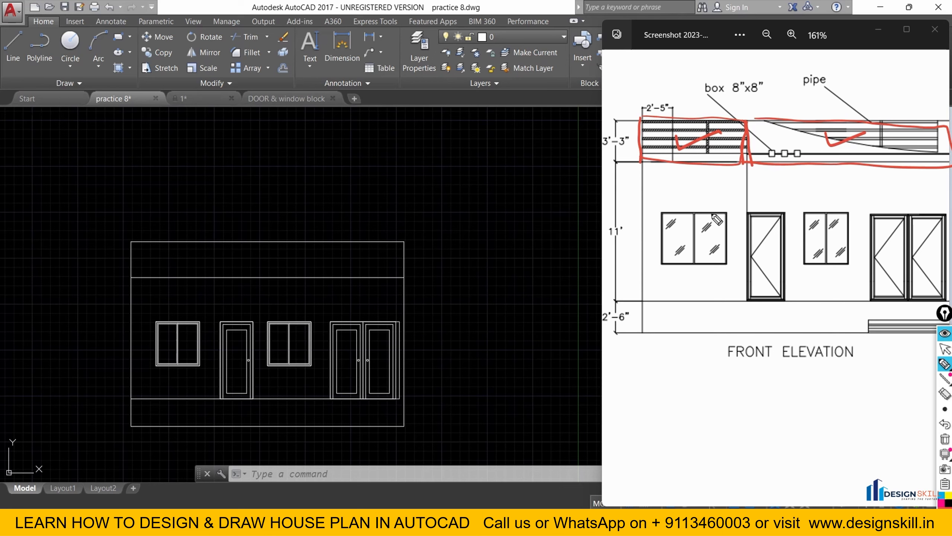
drag(746, 215, 752, 129)
mouse_move(656, 125)
mouse_down()
mouse_move(735, 119)
mouse_move(699, 161)
mouse_move(685, 160)
mouse_up()
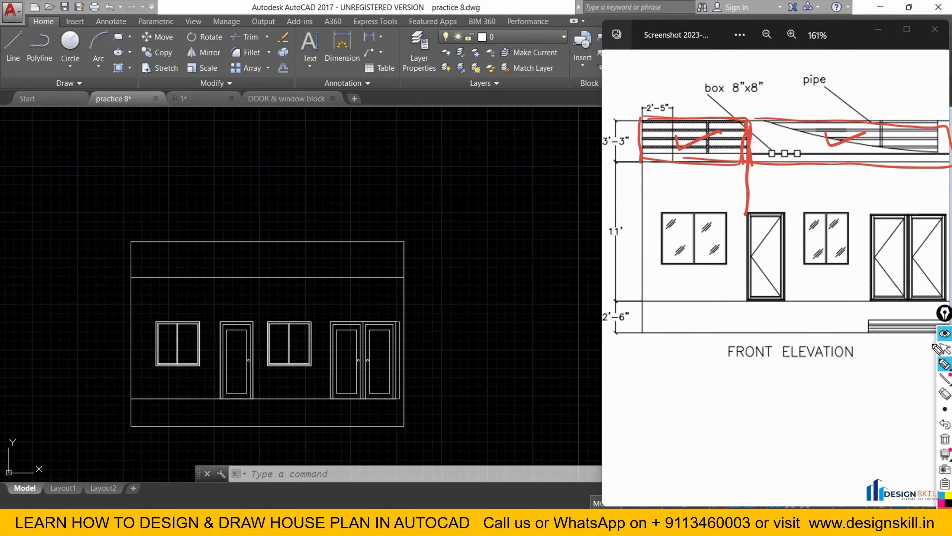
click(944, 349)
Draw a vertical line from the single door's upper-left corner up to the elevation's top edge.
click(17, 65)
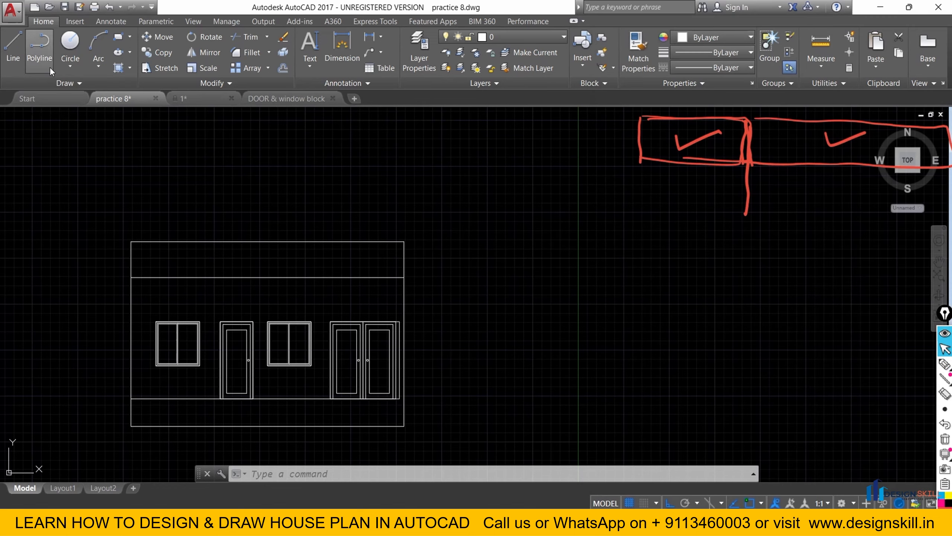
click(7, 45)
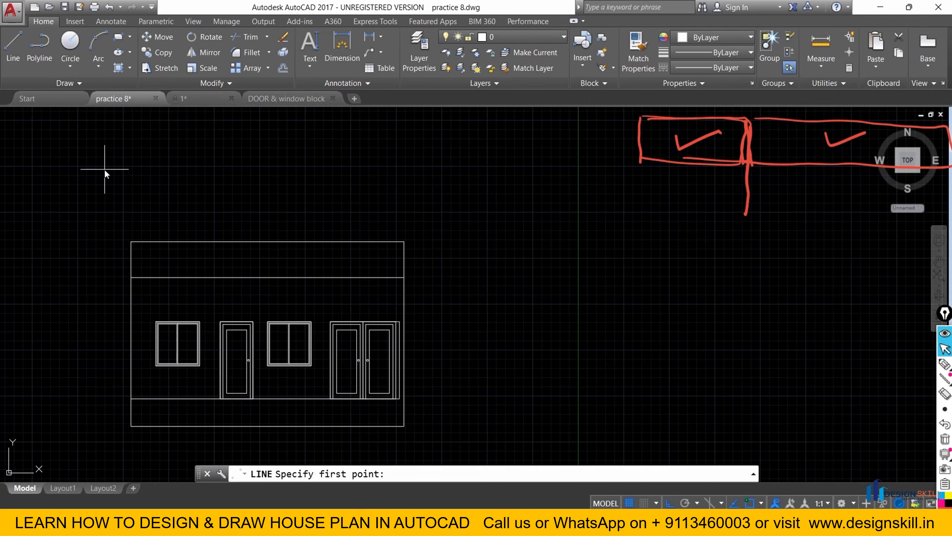
scroll(222, 321, up, 4)
click(215, 318)
scroll(221, 278, down, 2)
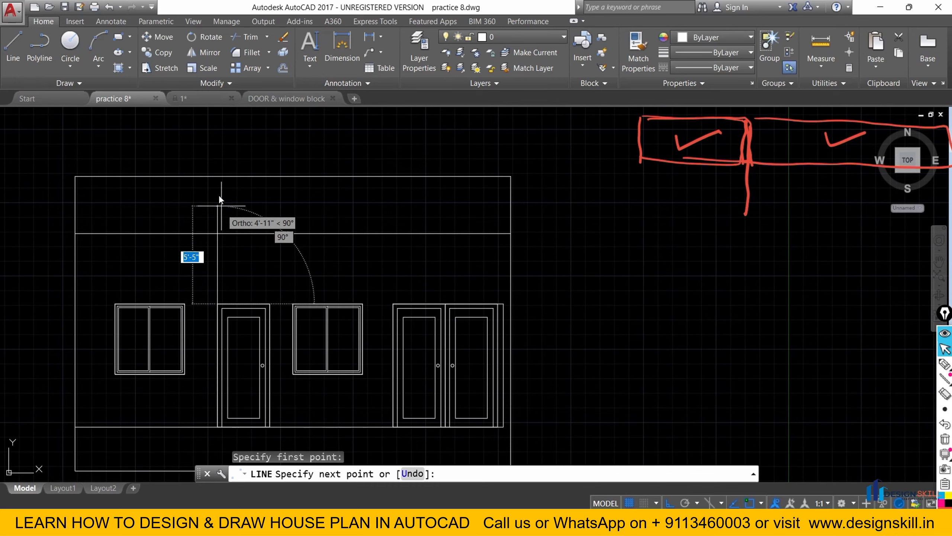
click(215, 180)
right_click(214, 180)
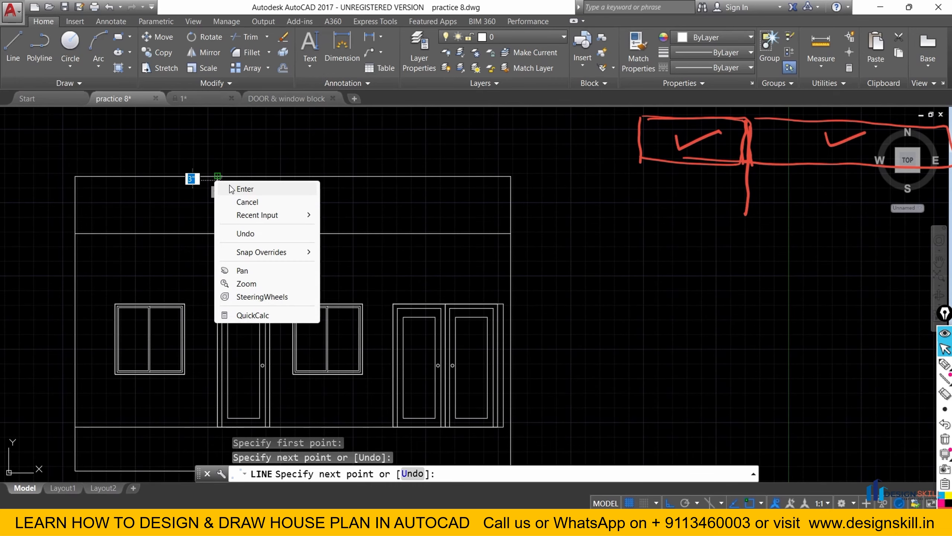
click(229, 186)
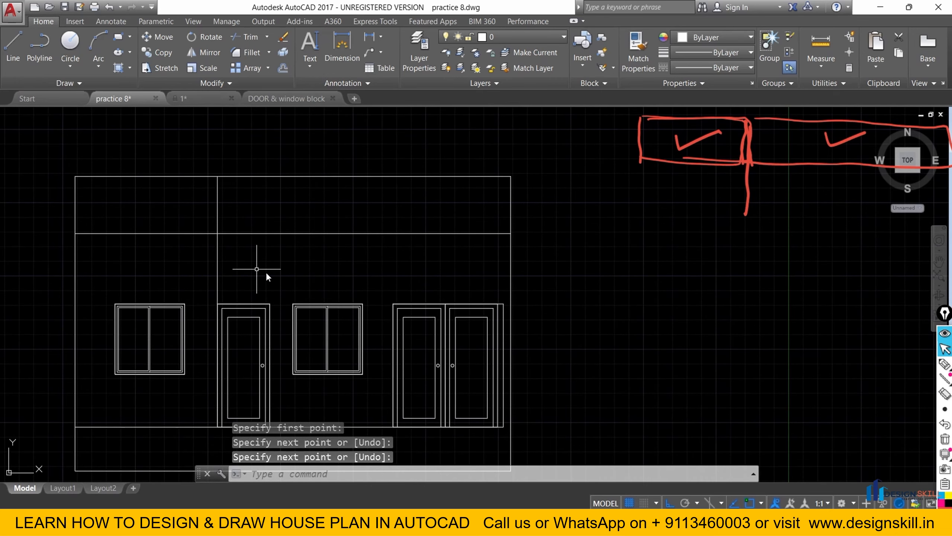
Trim the new vertical line between the single door and the horizontal line below the upper band.
key(Return)
key(Return)
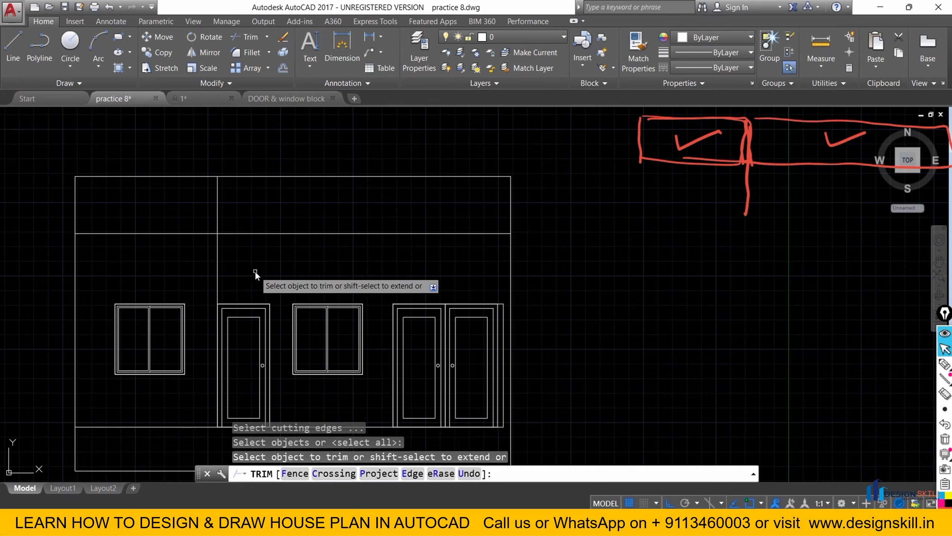
click(254, 270)
click(195, 257)
key(Escape)
scroll(180, 235, down, 5)
scroll(178, 252, up, 4)
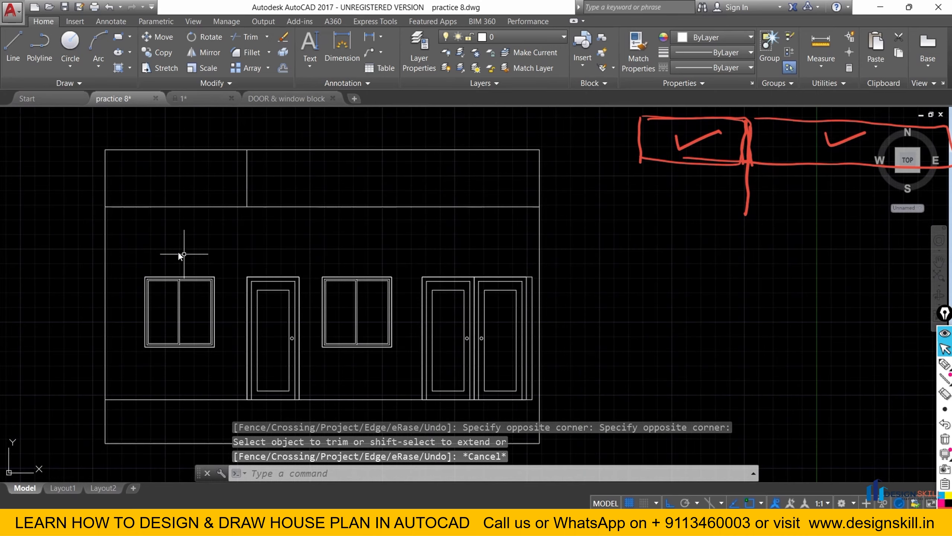
scroll(225, 275, up, 1)
scroll(202, 216, up, 2)
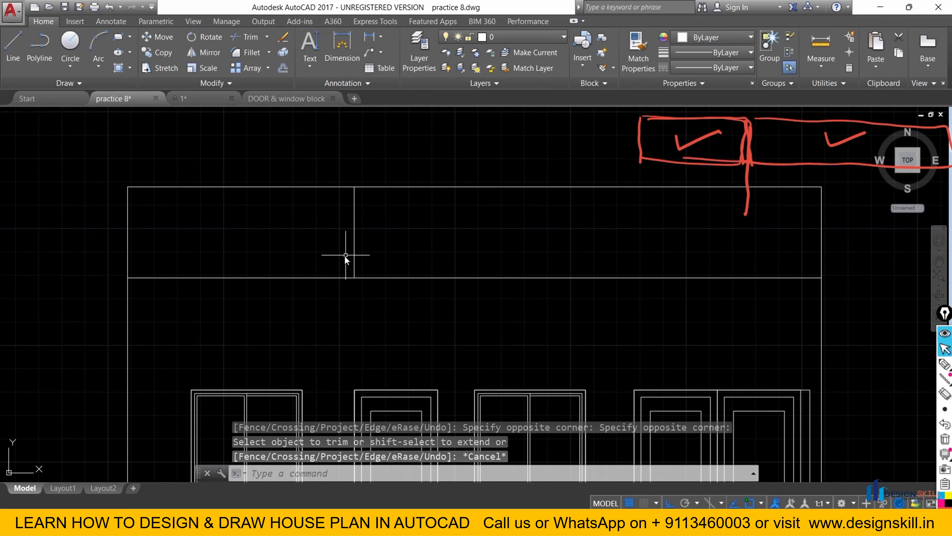
Outline the railing's top rail on the reference elevation and note its thickness as 2".
key(alt+Tab)
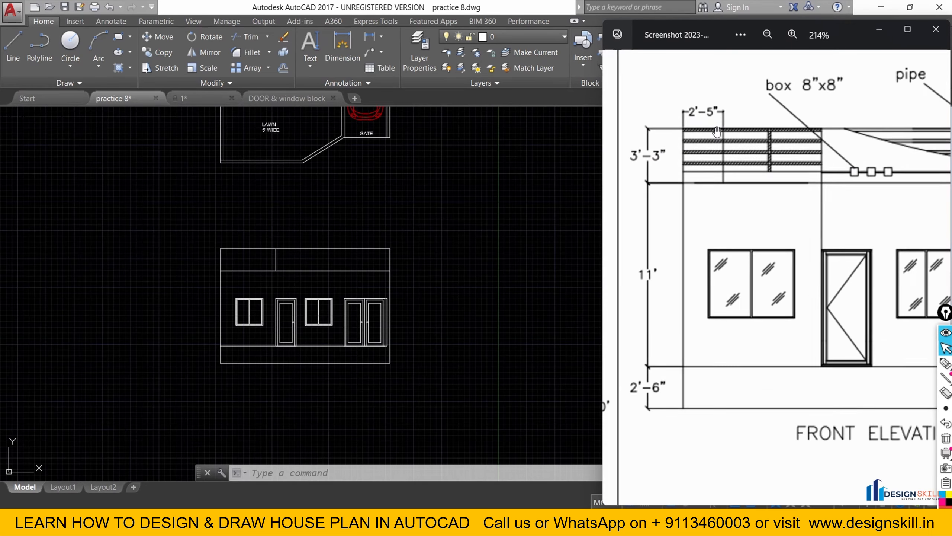
scroll(712, 140, up, 2)
scroll(712, 140, up, 2)
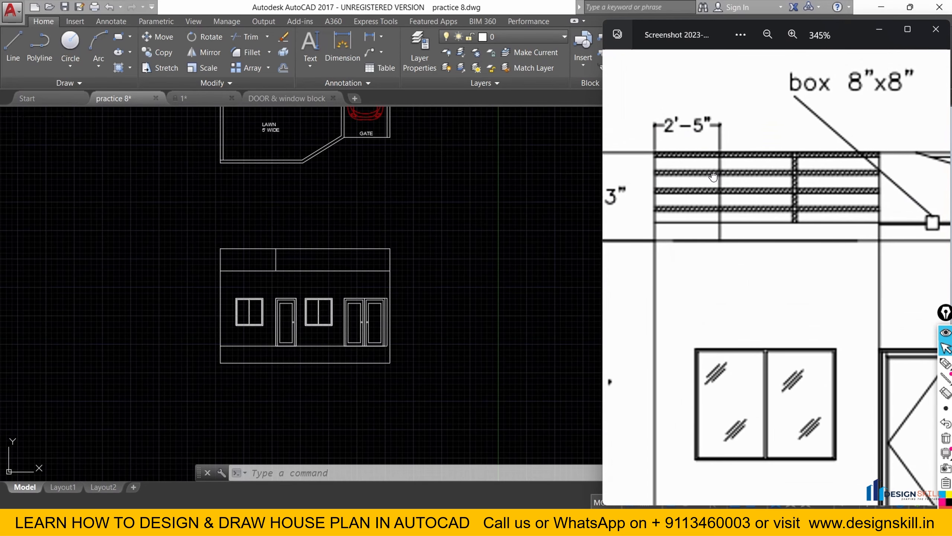
click(901, 364)
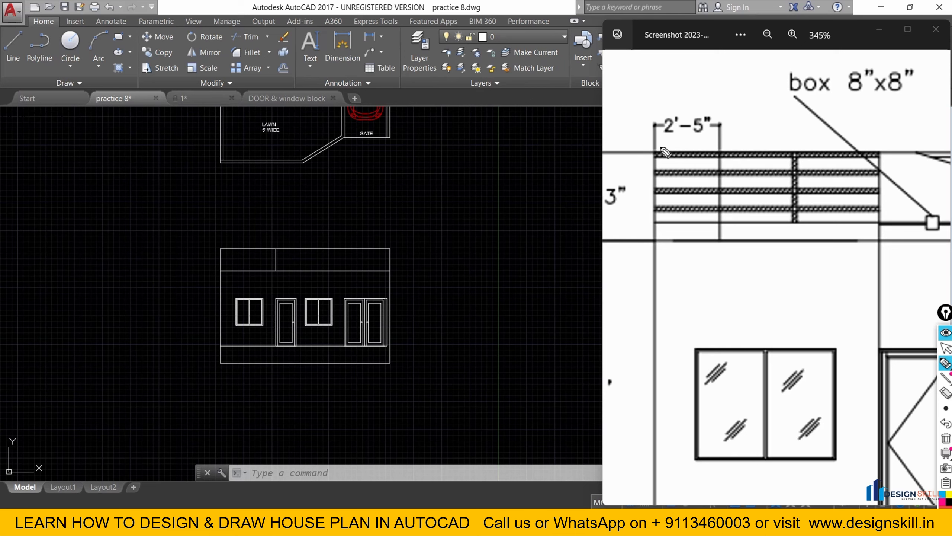
drag(653, 152, 877, 155)
drag(656, 159, 878, 160)
drag(756, 136, 769, 148)
drag(778, 137, 778, 140)
drag(780, 137, 780, 139)
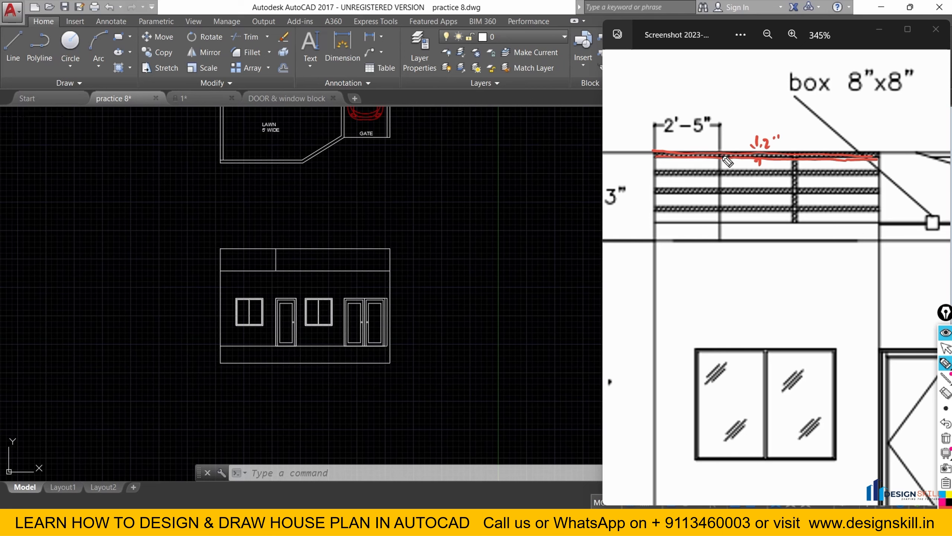
Mark the railing's vertical post and its 2'5" spacing on the reference, and clear all the markings.
drag(727, 171, 721, 212)
drag(729, 160, 729, 201)
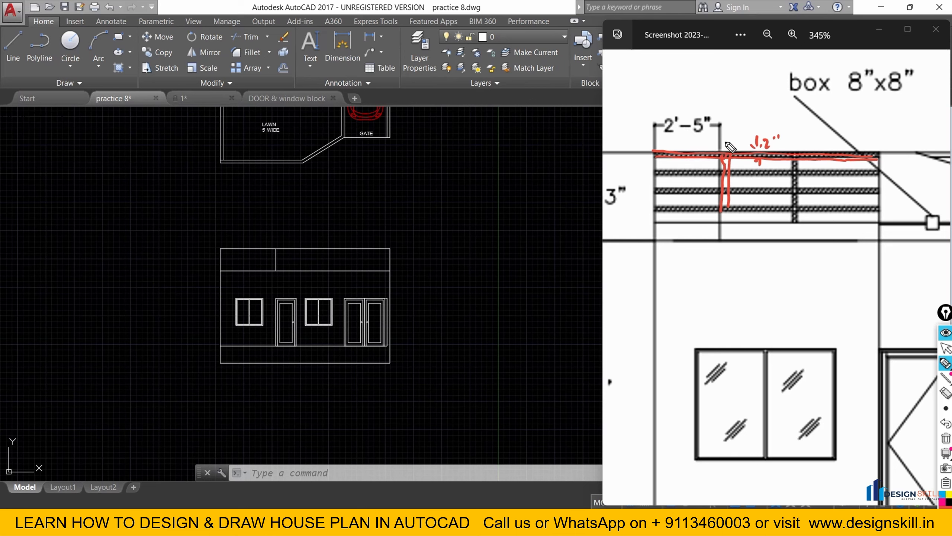
drag(720, 140, 790, 142)
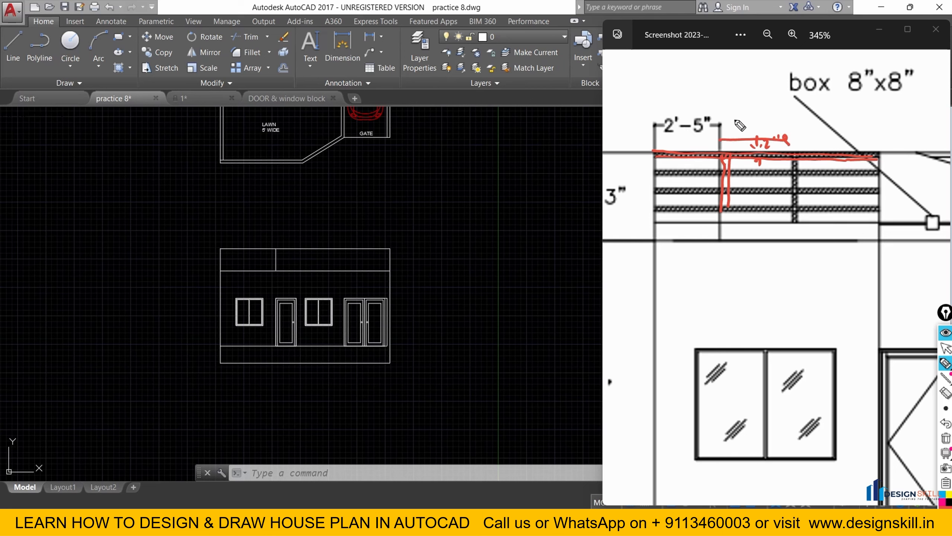
drag(732, 121, 745, 122)
mouse_move(758, 117)
mouse_down()
mouse_move(752, 127)
mouse_move(766, 113)
mouse_up()
drag(768, 109, 769, 113)
drag(699, 156, 702, 171)
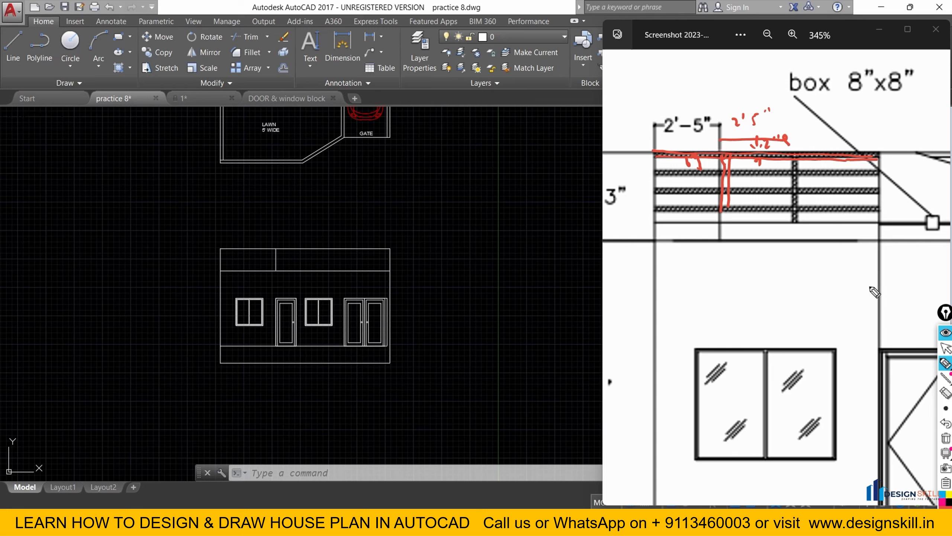
click(947, 438)
click(945, 347)
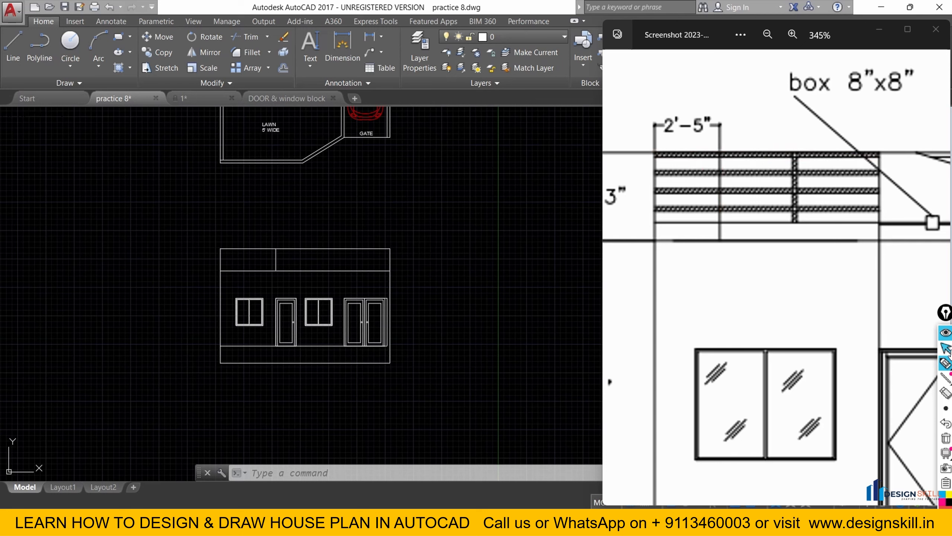
Offset the elevation's top edge 2" downward to form the railing's top rail.
scroll(244, 260, up, 5)
click(244, 249)
key(Escape)
scroll(210, 243, down, 2)
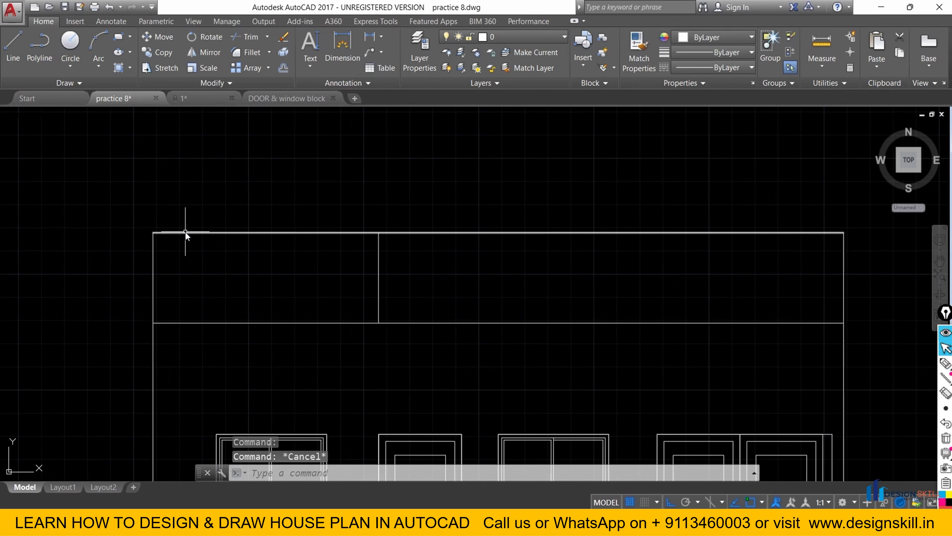
text(o)
key(Return)
text(2)
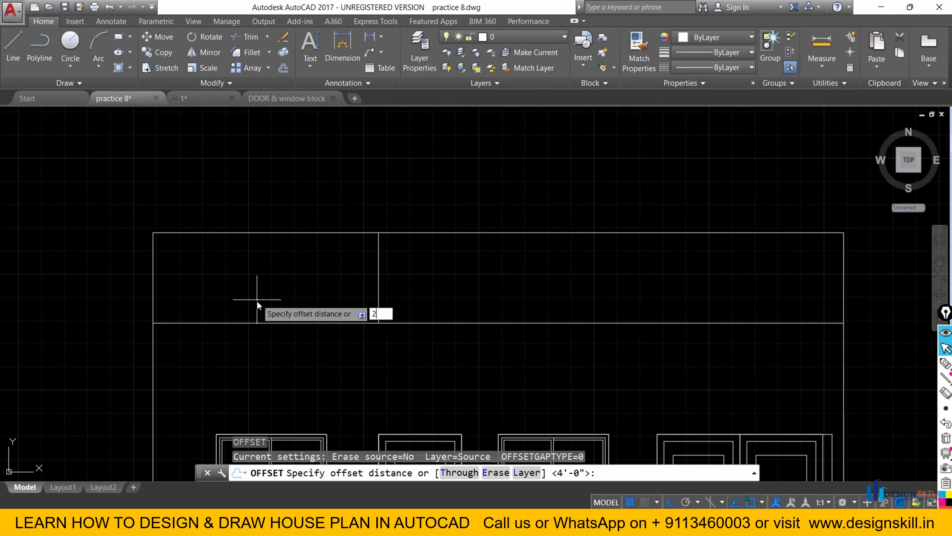
text(")
key(Return)
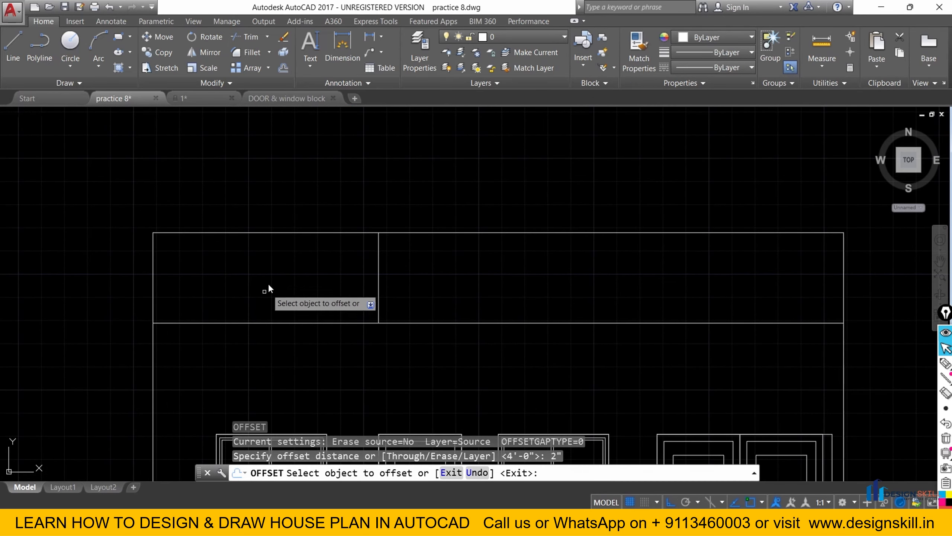
click(240, 232)
click(242, 281)
key(Escape)
key(Escape)
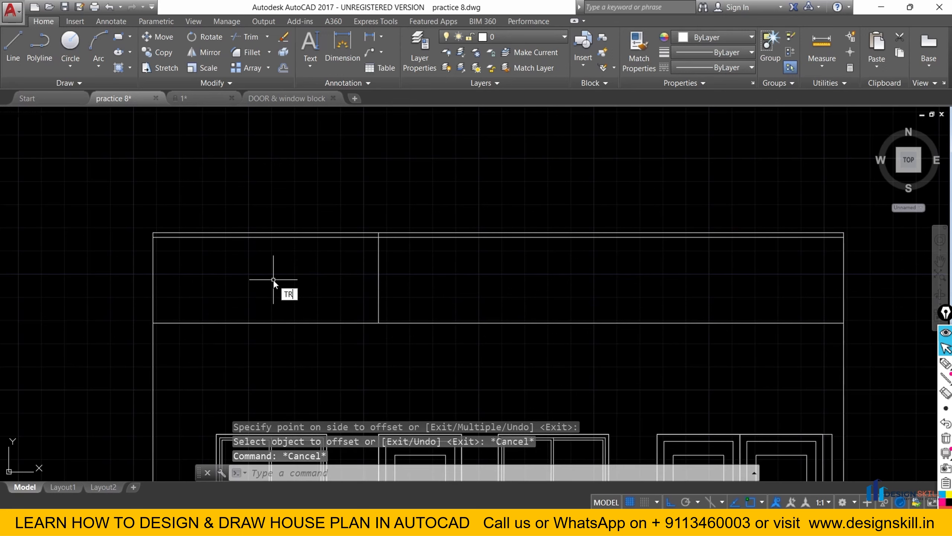
Trim the offset rail line to the right of the vertical divider above the single door.
text(TR)
key(Return)
key(Return)
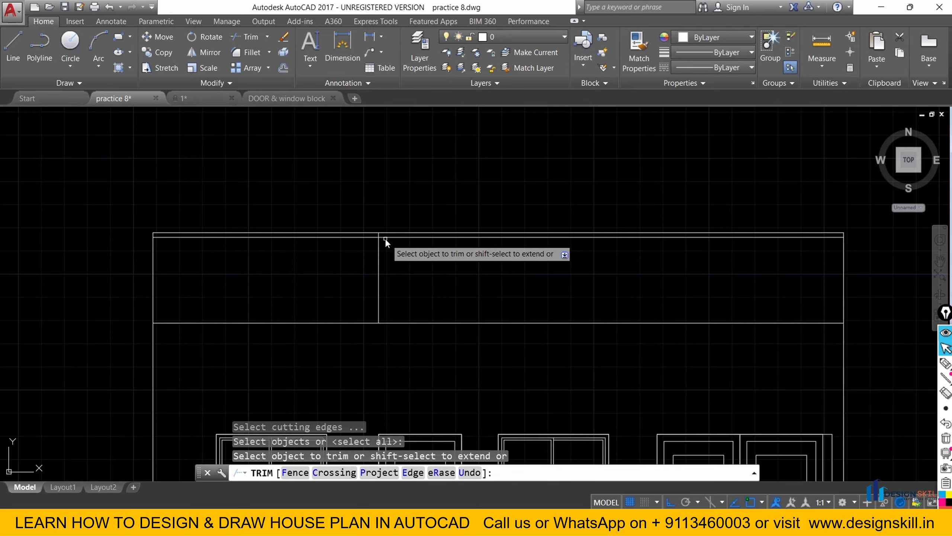
click(386, 238)
right_click(303, 262)
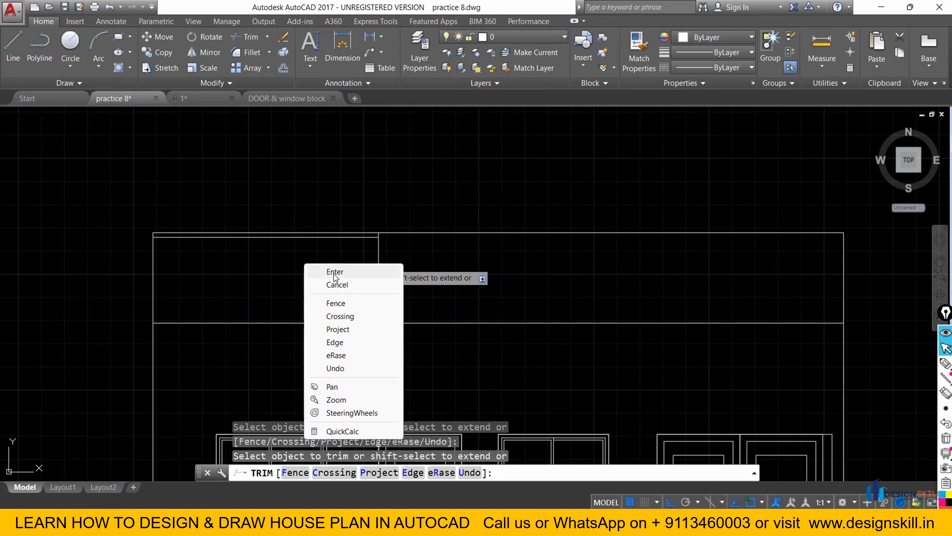
click(335, 271)
Examine the hatching of the railing's horizontal rails and vertical post on the reference elevation.
scroll(344, 248, down, 2)
scroll(271, 223, up, 1)
scroll(197, 207, down, 1)
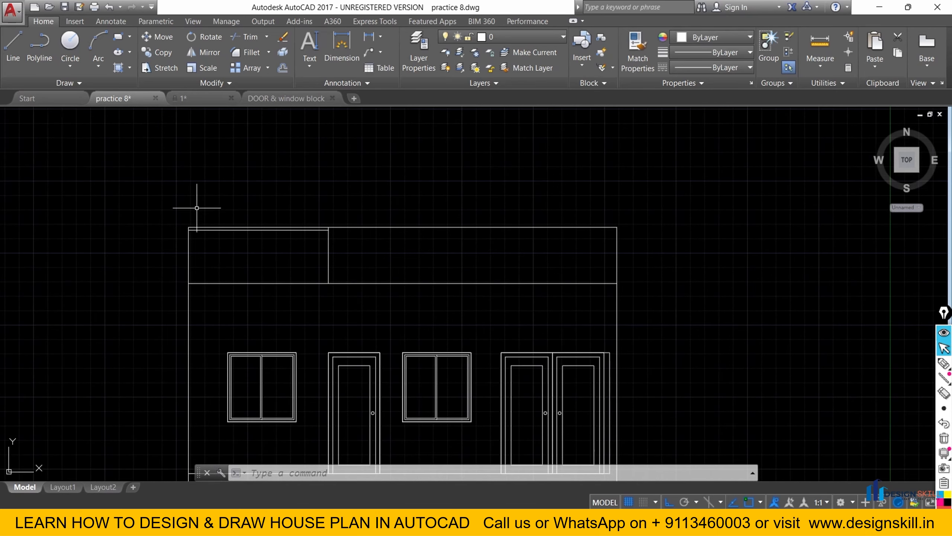
scroll(261, 209, up, 4)
middle_drag(419, 255, 315, 208)
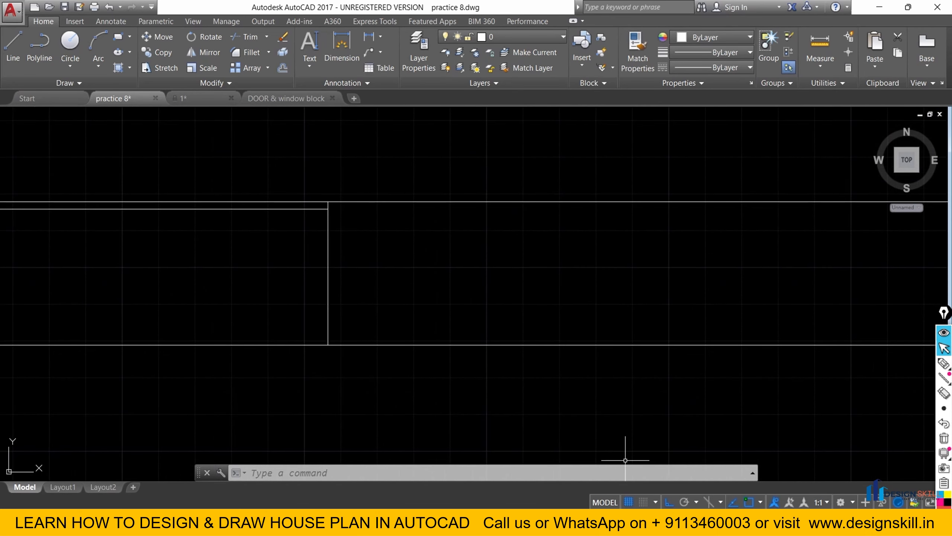
key(alt+Tab)
scroll(739, 162, up, 4)
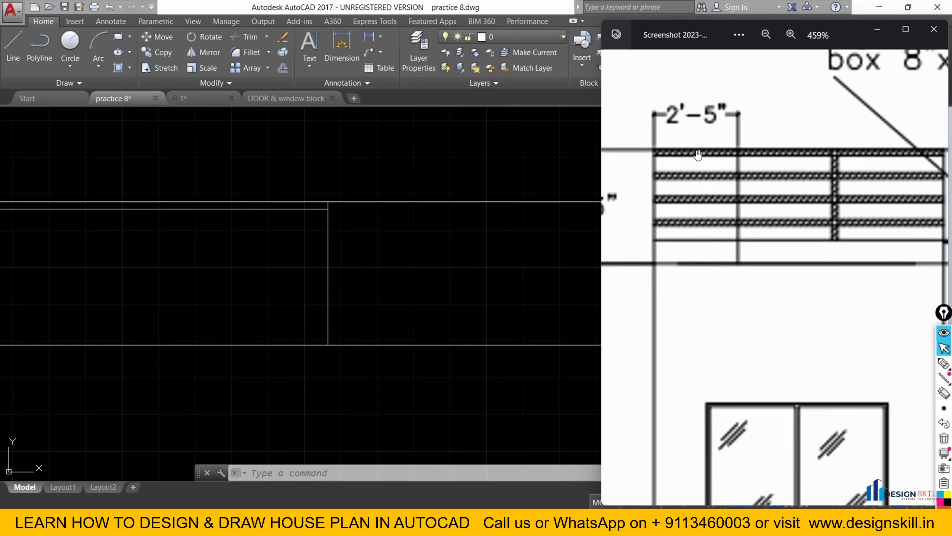
scroll(741, 158, down, 4)
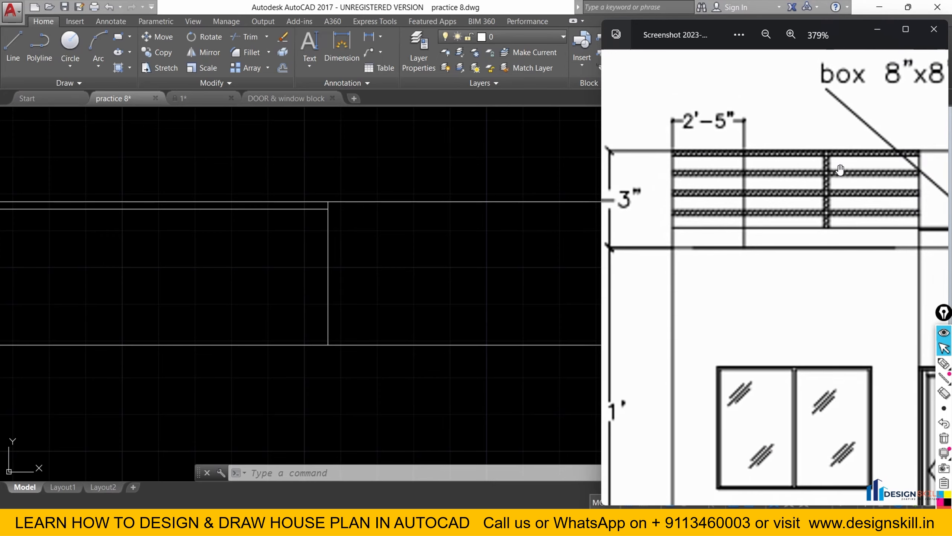
scroll(793, 161, up, 2)
key(alt+Tab)
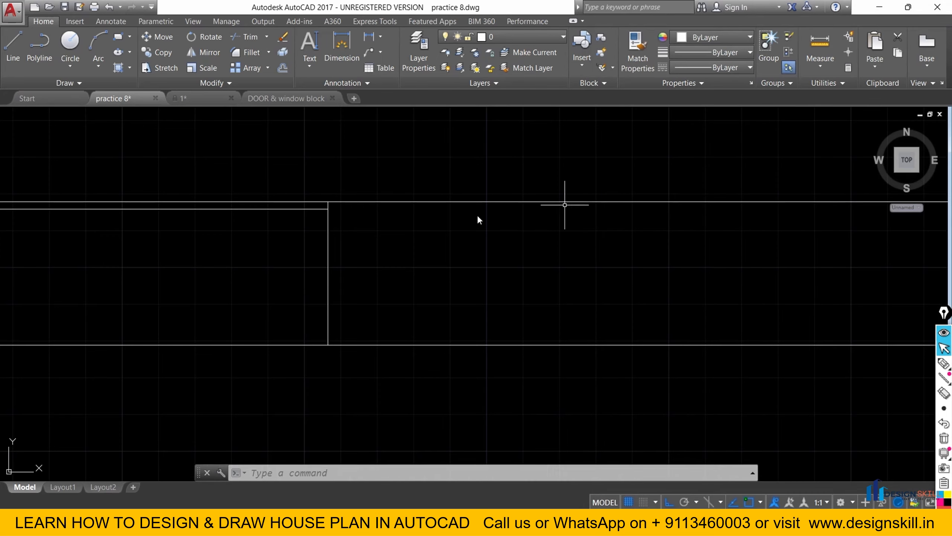
Write the note "HATCH Command" beside the elevation, mark the command line, and clear all the markings.
scroll(355, 235, down, 6)
scroll(431, 198, up, 4)
middle_drag(438, 270, 316, 151)
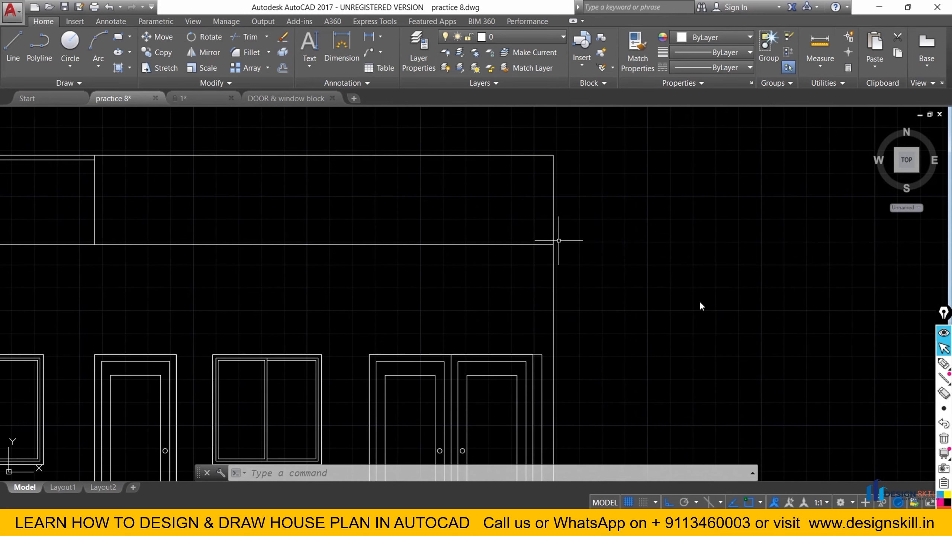
mouse_move(943, 363)
click(901, 362)
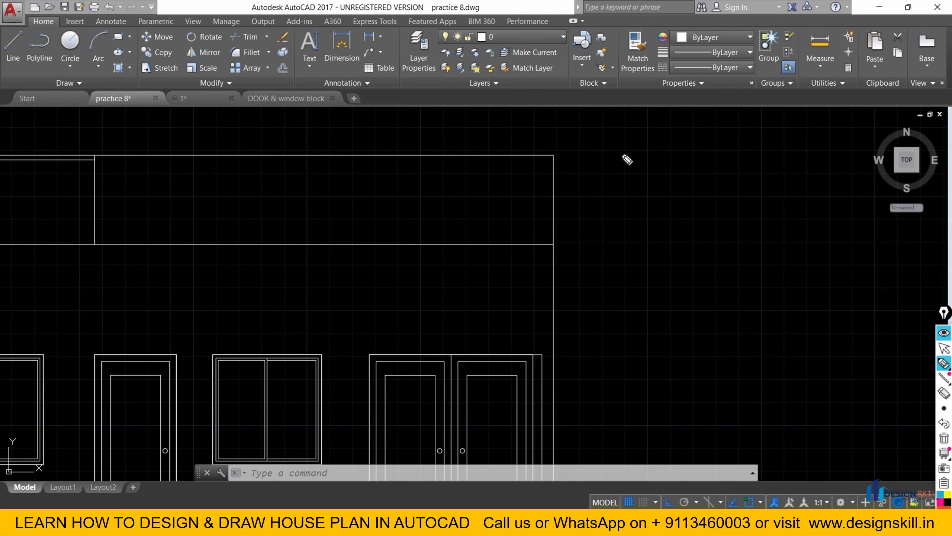
mouse_move(627, 160)
mouse_down()
mouse_move(623, 168)
mouse_move(691, 161)
mouse_move(707, 172)
mouse_move(724, 162)
mouse_move(734, 171)
mouse_move(790, 161)
mouse_move(814, 170)
mouse_move(839, 159)
mouse_up()
drag(308, 451, 301, 472)
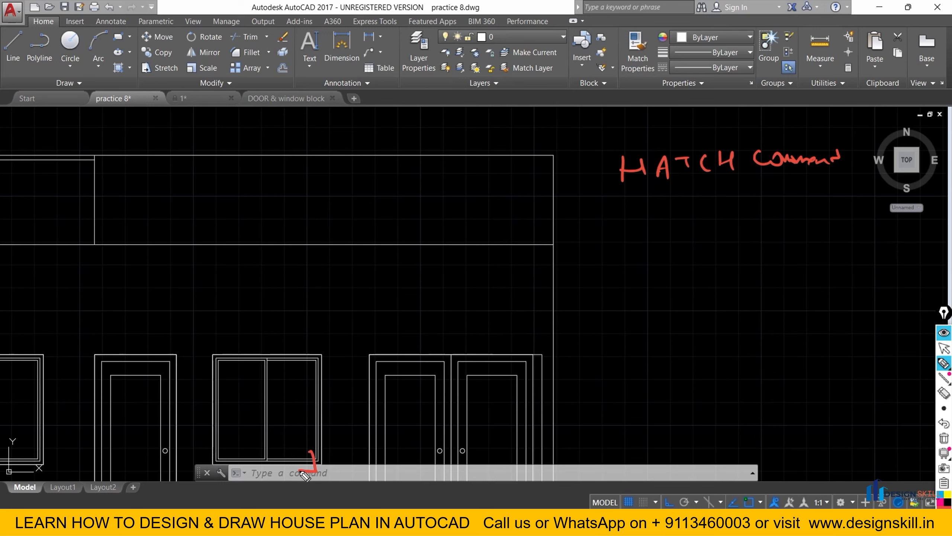
click(946, 441)
click(945, 333)
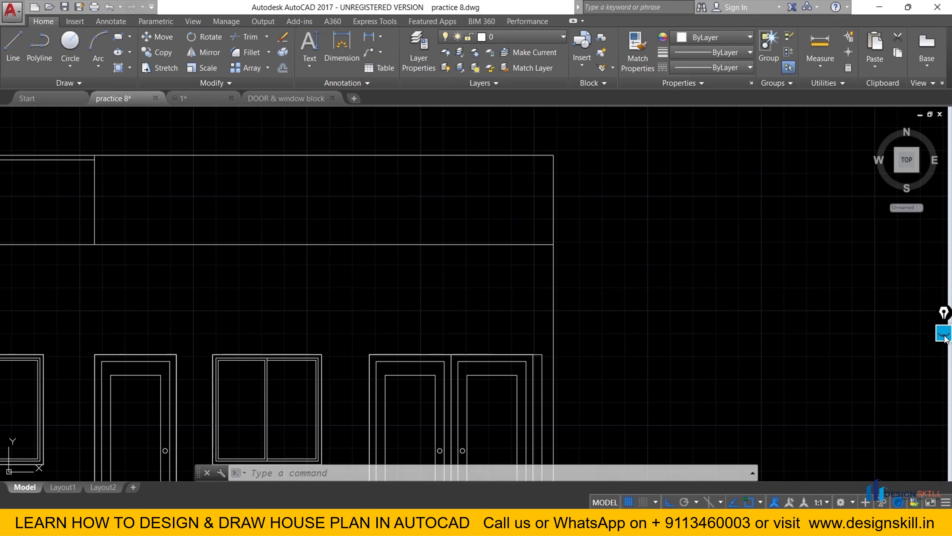
click(943, 334)
Hatch the narrow top rail strip of the railing with the ANSI31 pattern.
click(374, 473)
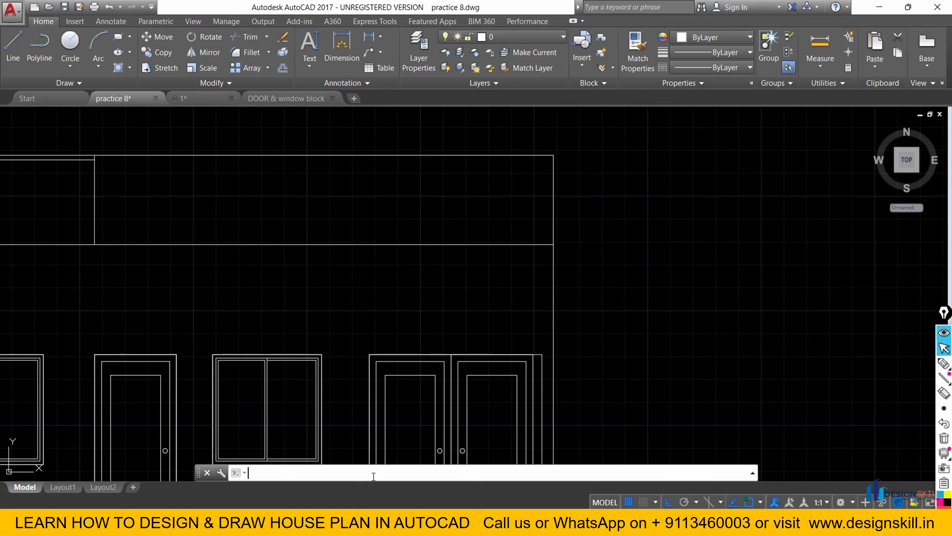
text(HATC)
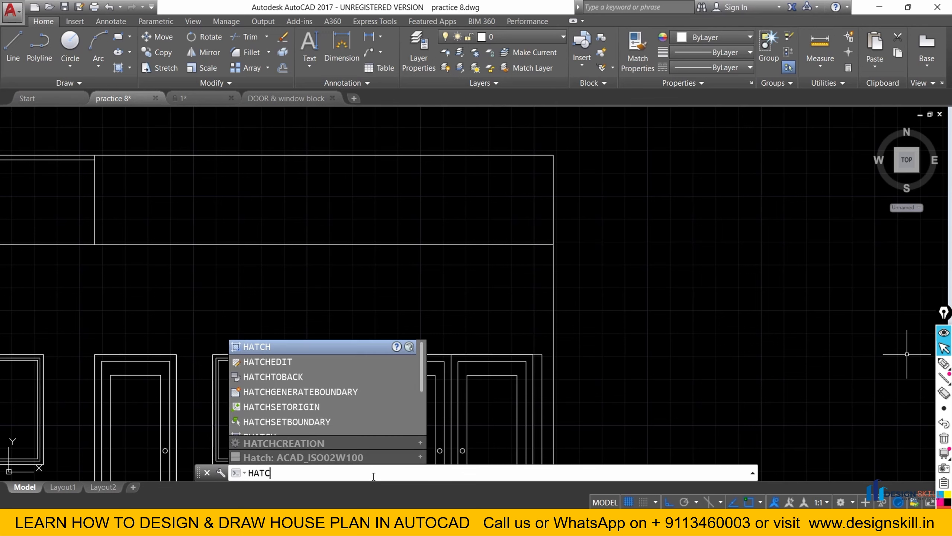
text(H)
key(Return)
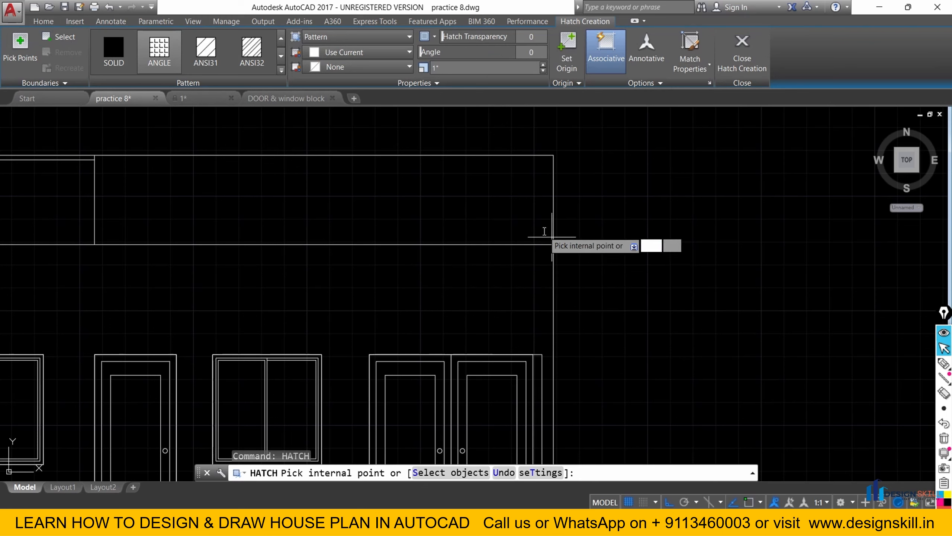
click(207, 64)
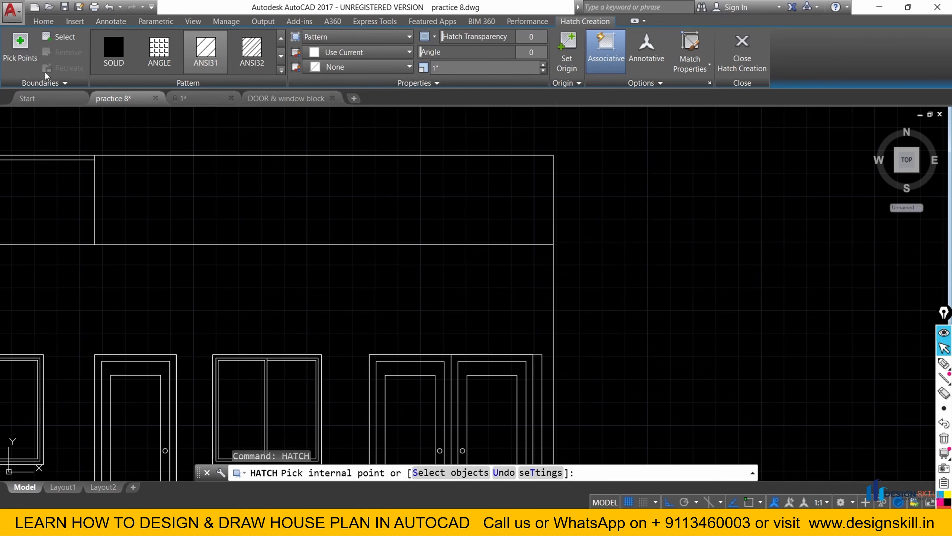
click(24, 48)
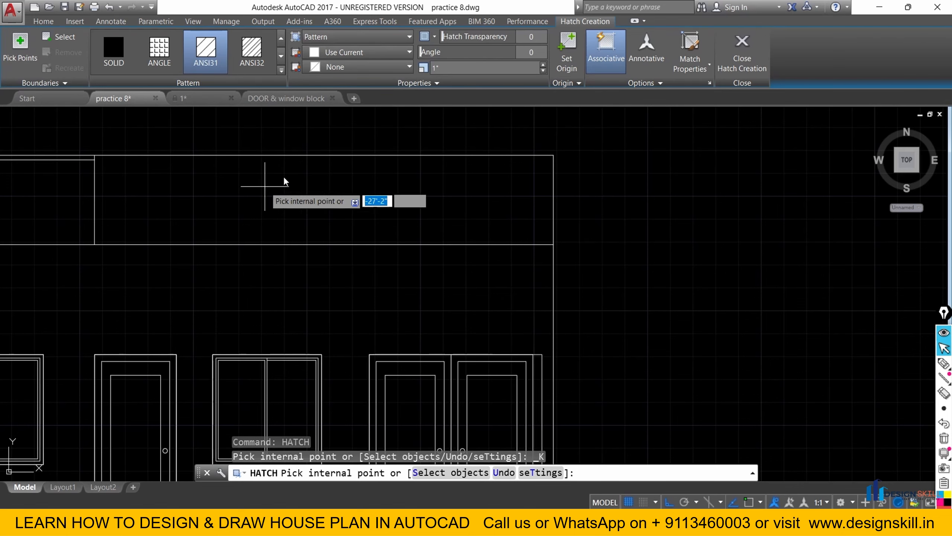
scroll(372, 144, down, 3)
scroll(68, 156, up, 2)
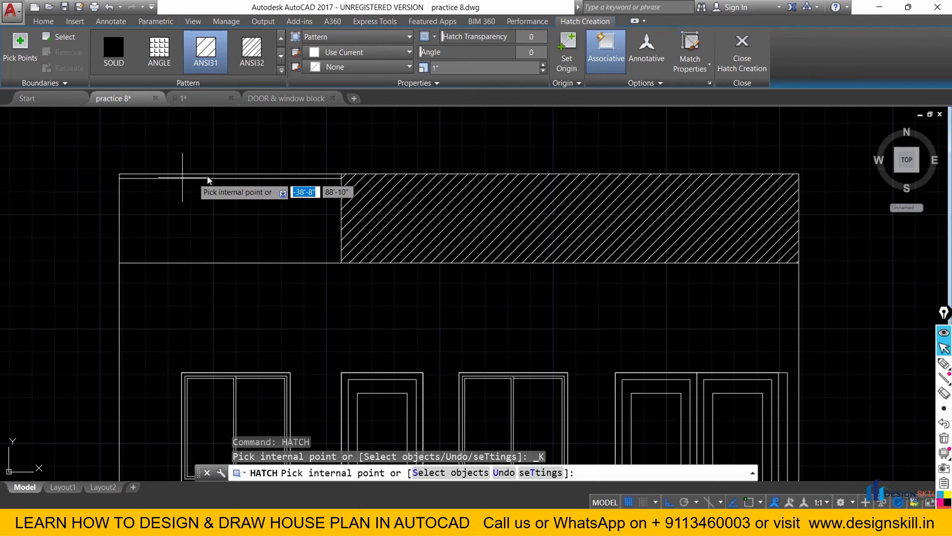
scroll(210, 180, up, 3)
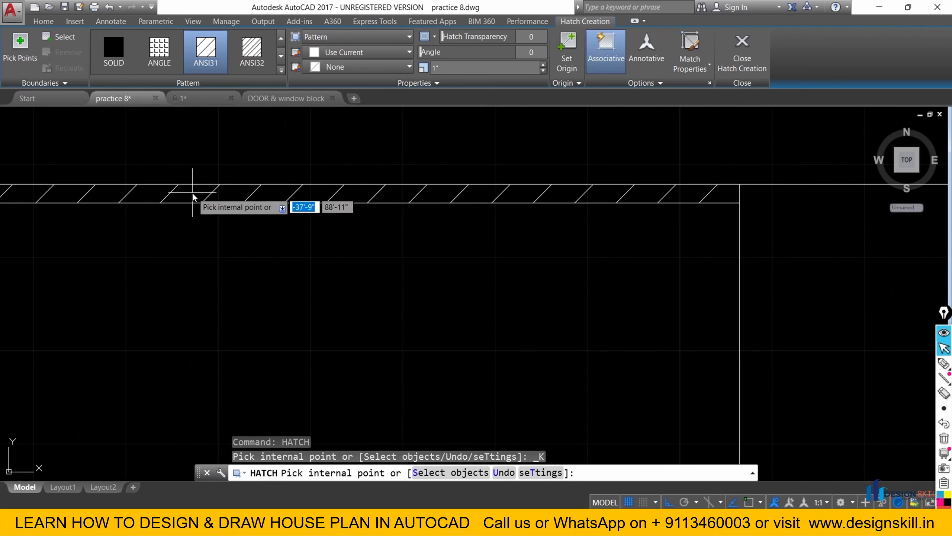
click(193, 194)
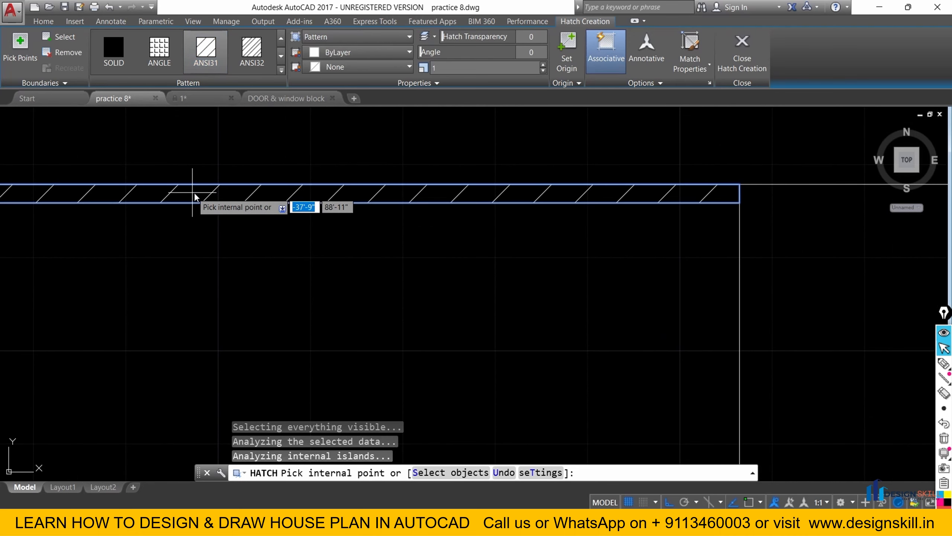
key(Return)
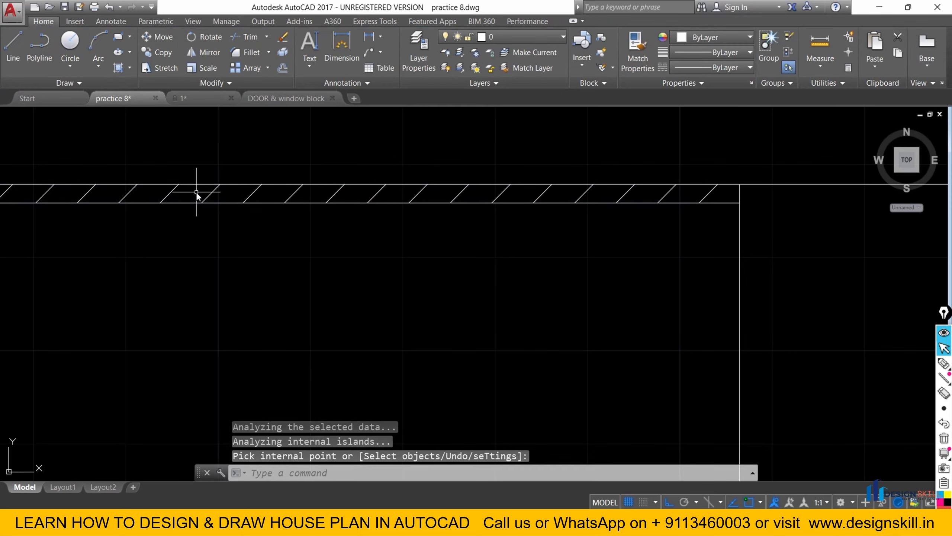
Bring up the reference elevation image and examine the slatted panel above the window.
scroll(246, 202, down, 3)
scroll(171, 204, up, 4)
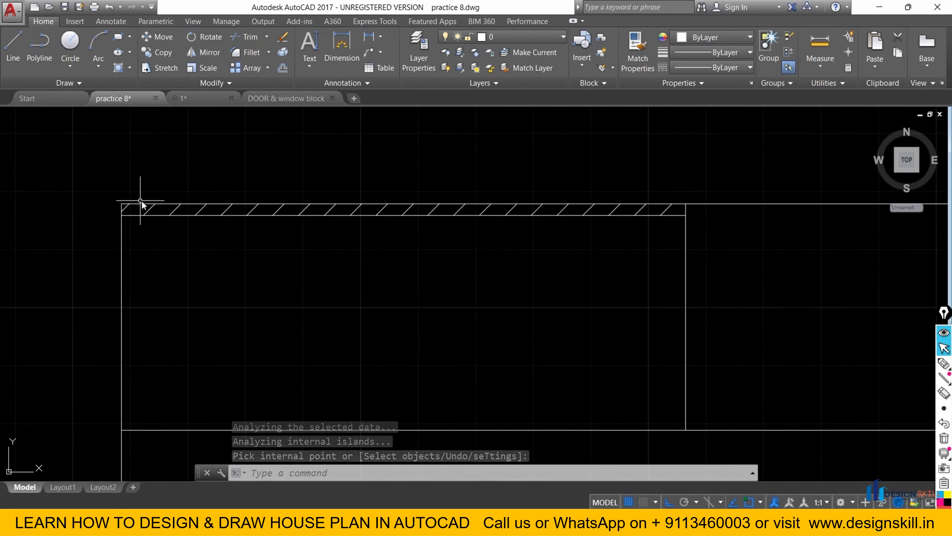
click(600, 524)
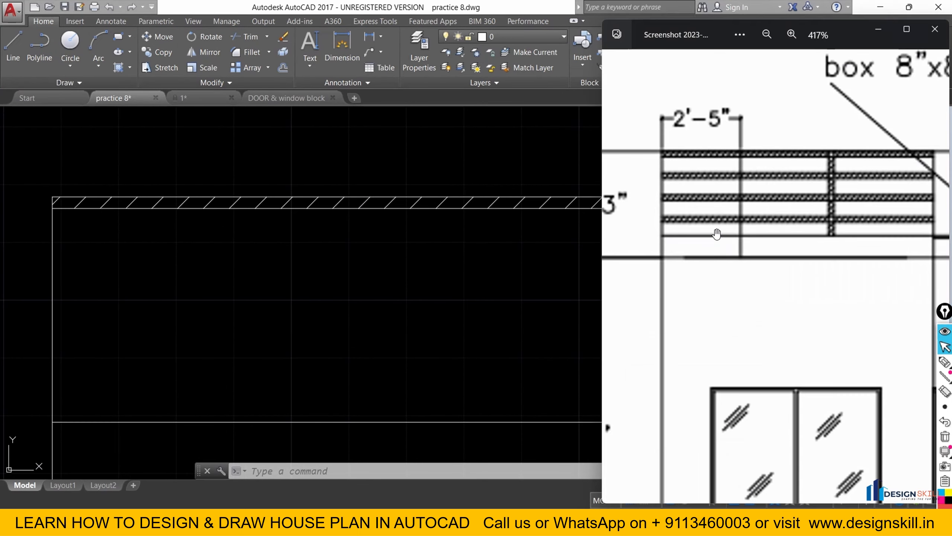
scroll(674, 180, down, 3)
scroll(690, 162, up, 4)
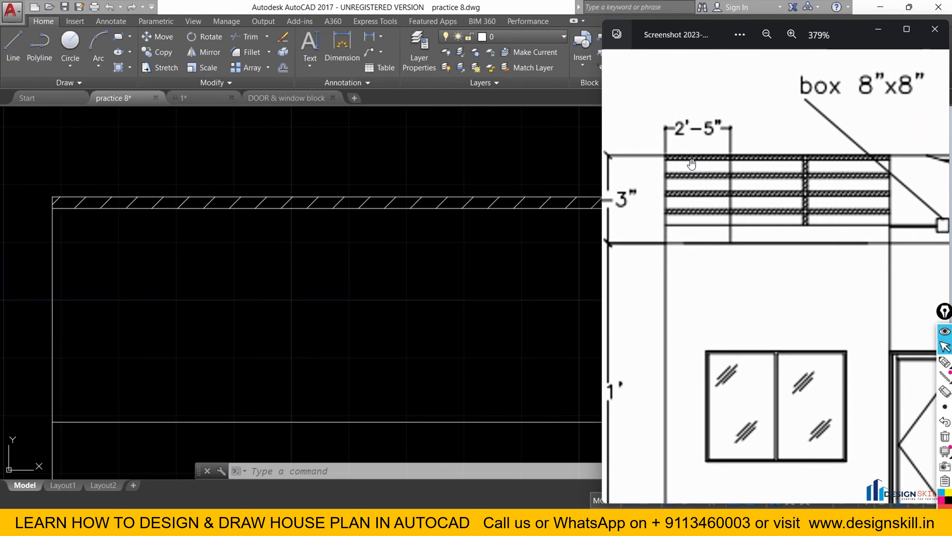
Mark a 6" spacing between the top two slats in red ink on the reference image and put the image away.
click(945, 362)
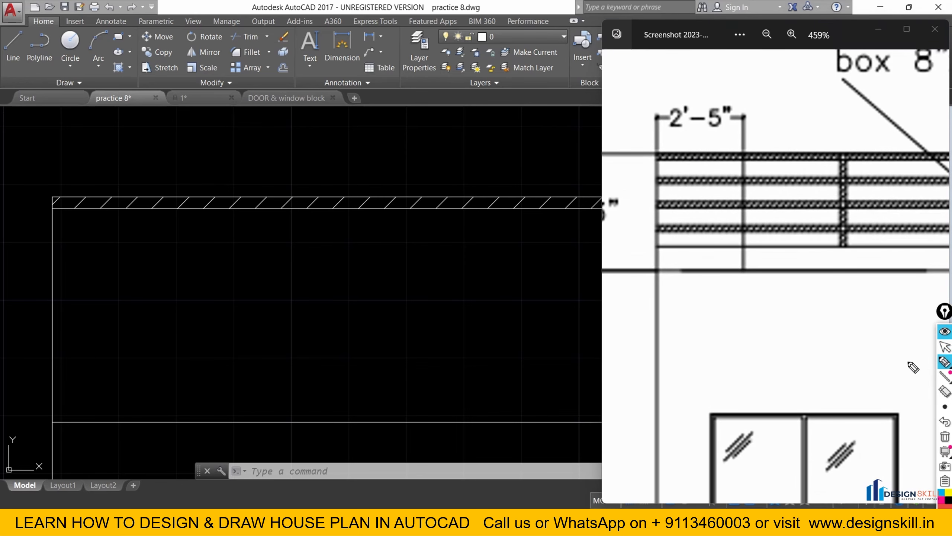
mouse_move(703, 169)
mouse_down()
mouse_move(703, 155)
mouse_move(703, 173)
mouse_move(713, 169)
mouse_up()
drag(717, 162, 717, 164)
drag(720, 161, 720, 164)
drag(657, 178, 737, 184)
click(944, 347)
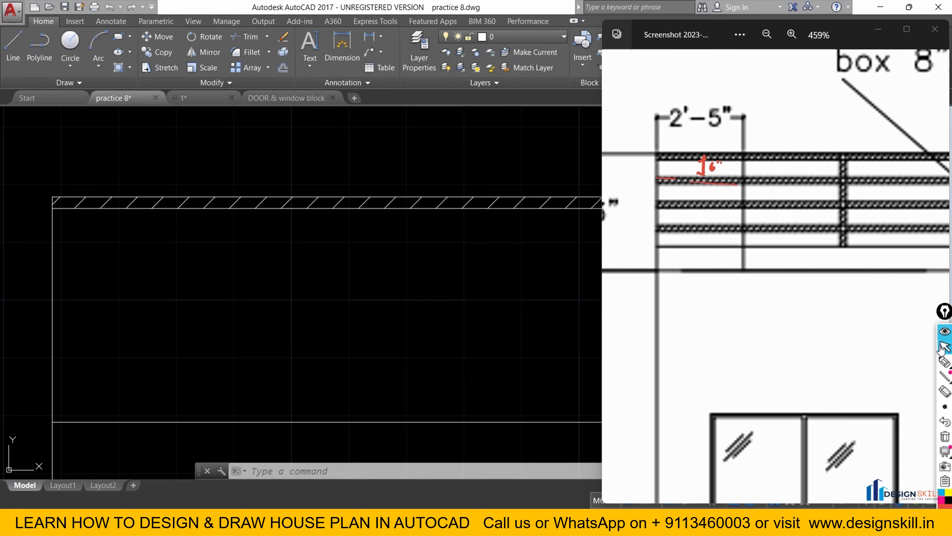
click(878, 31)
Offset the lower edge of the hatched top slat 6" downward.
scroll(368, 182, down, 3)
scroll(286, 203, up, 2)
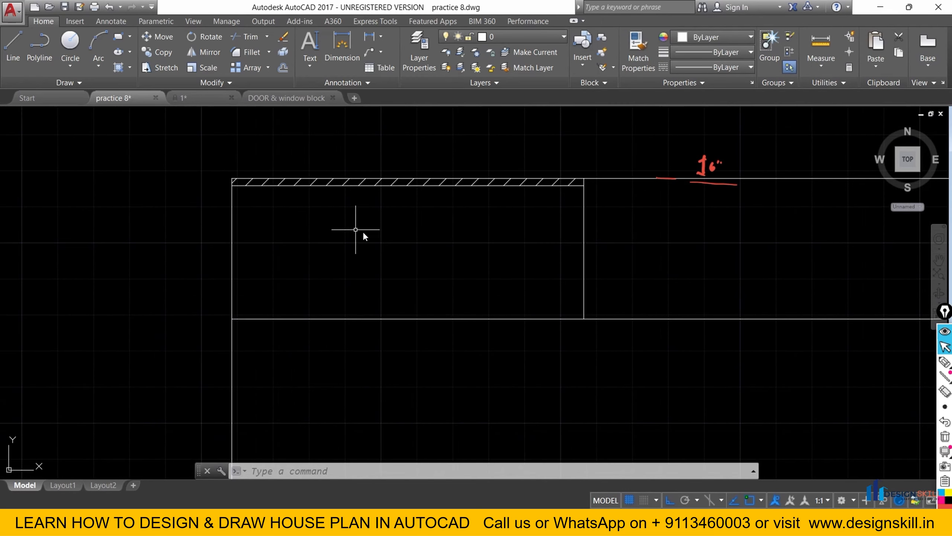
scroll(372, 216, up, 2)
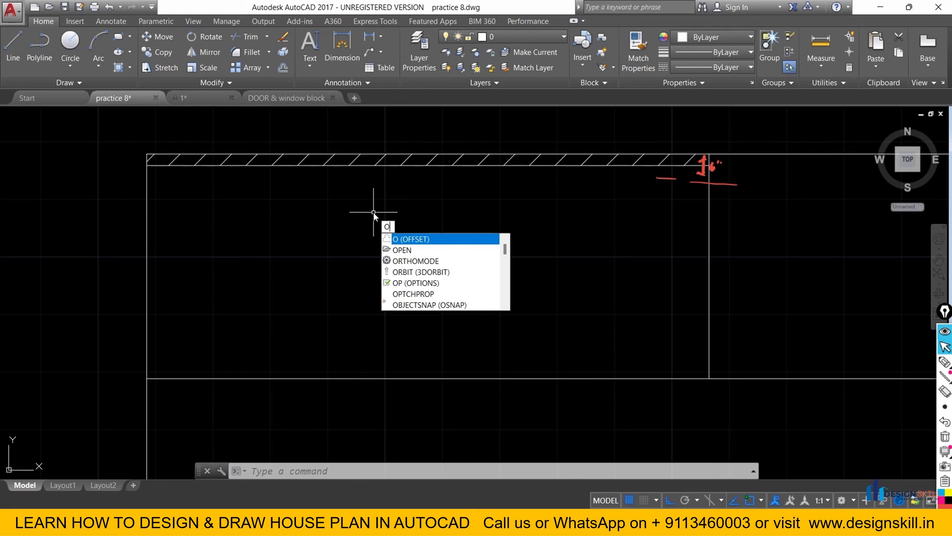
key(Return)
text(6)
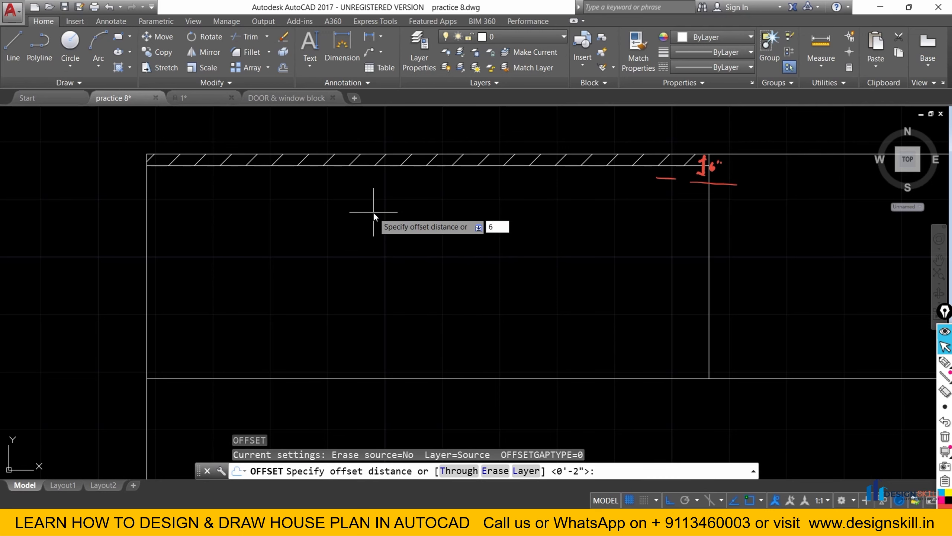
text(")
key(Return)
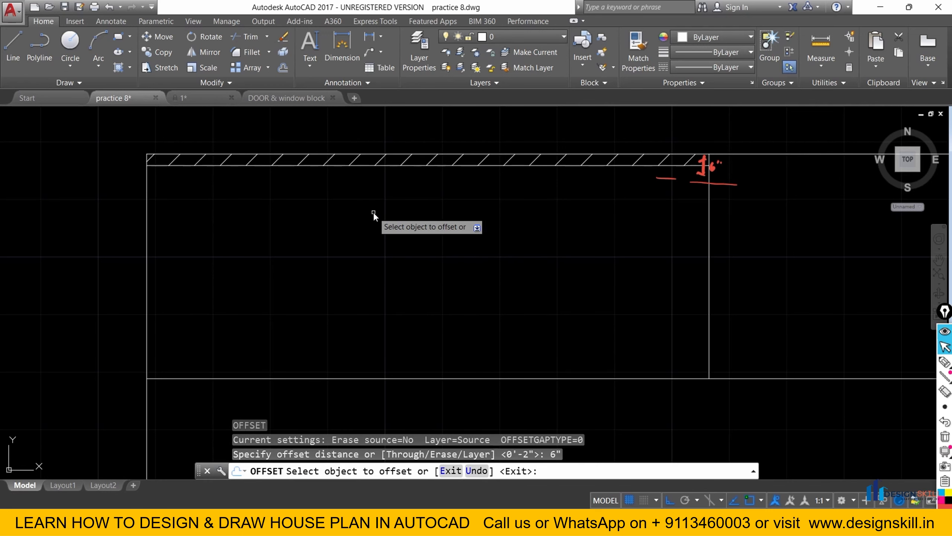
click(360, 167)
click(363, 241)
right_click(363, 242)
click(382, 249)
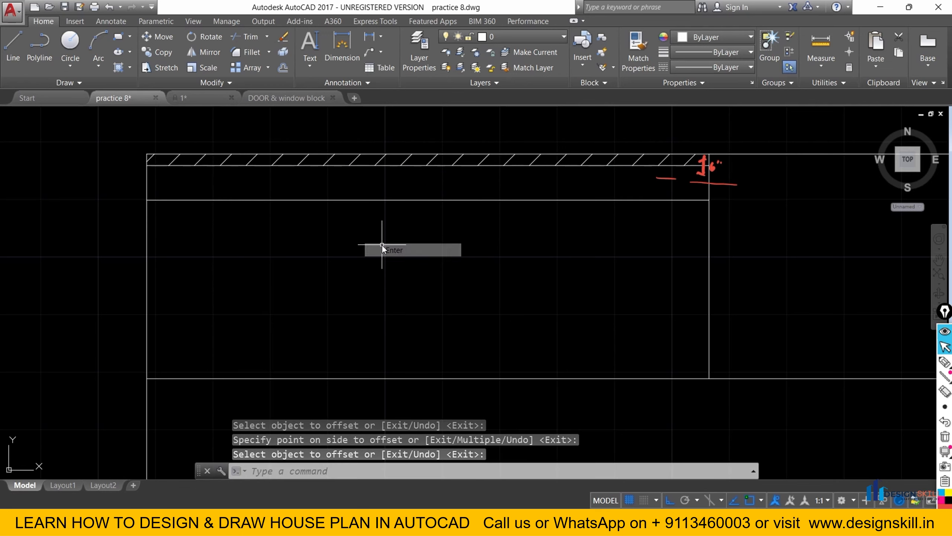
Offset the new line below the top slat 2" downward to form the second slat's outline.
text(o)
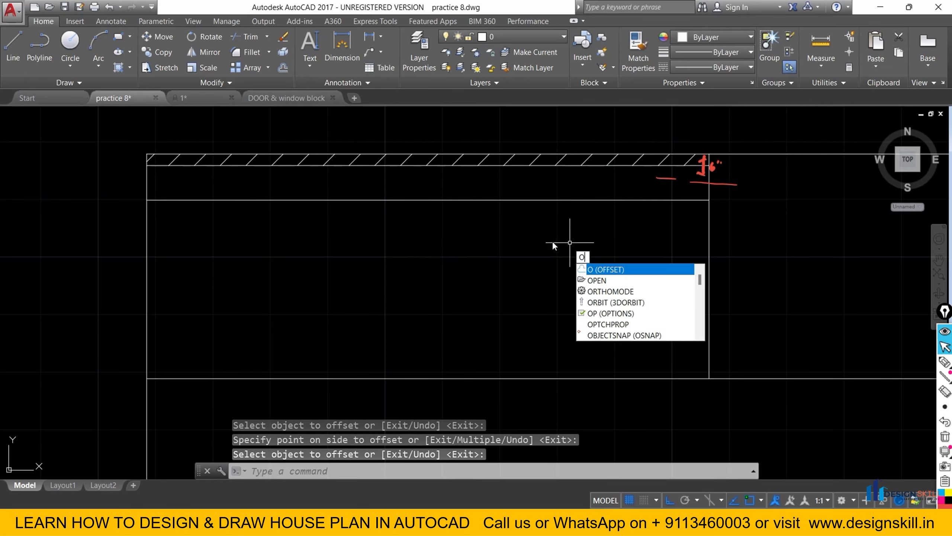
key(Return)
text(3)
key(BackSpace)
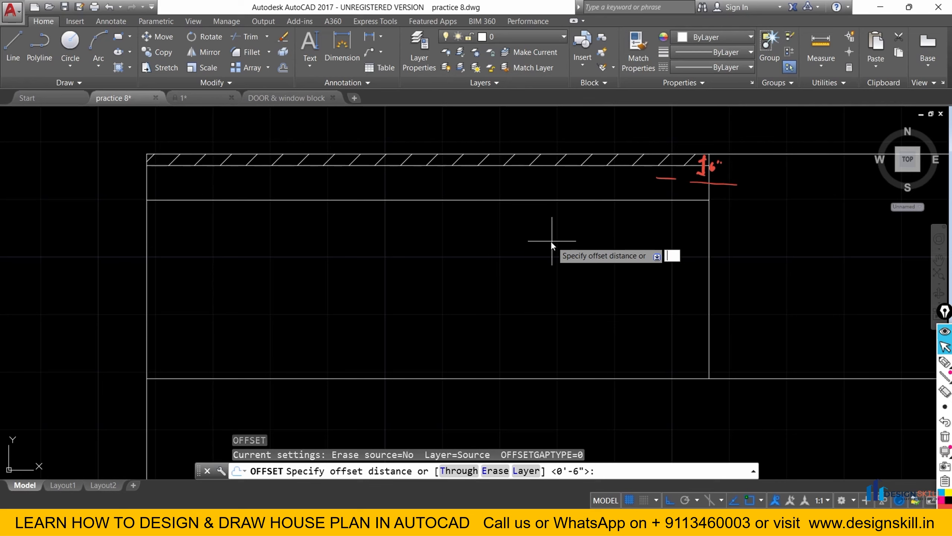
text(2")
key(BackSpace)
text(')
key(BackSpace)
text(")
key(Return)
click(500, 200)
click(515, 236)
right_click(514, 250)
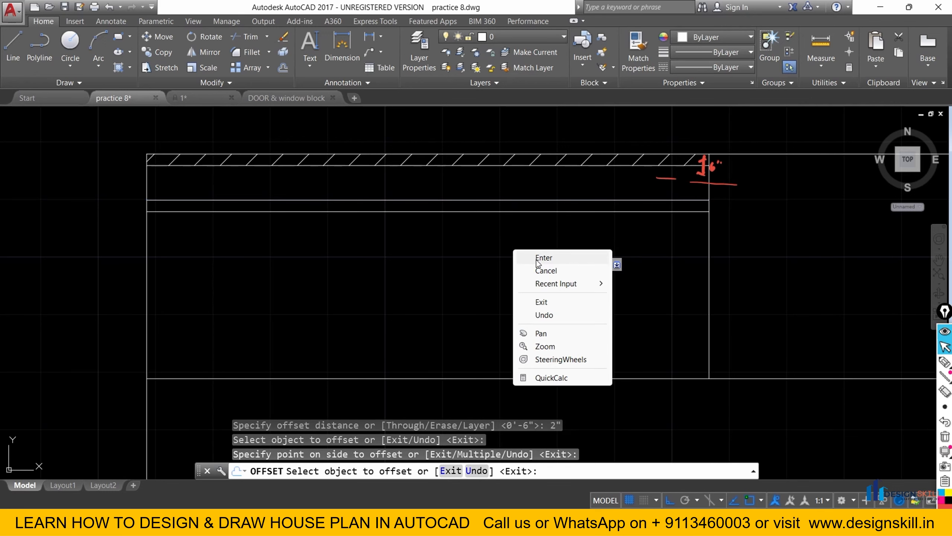
click(537, 259)
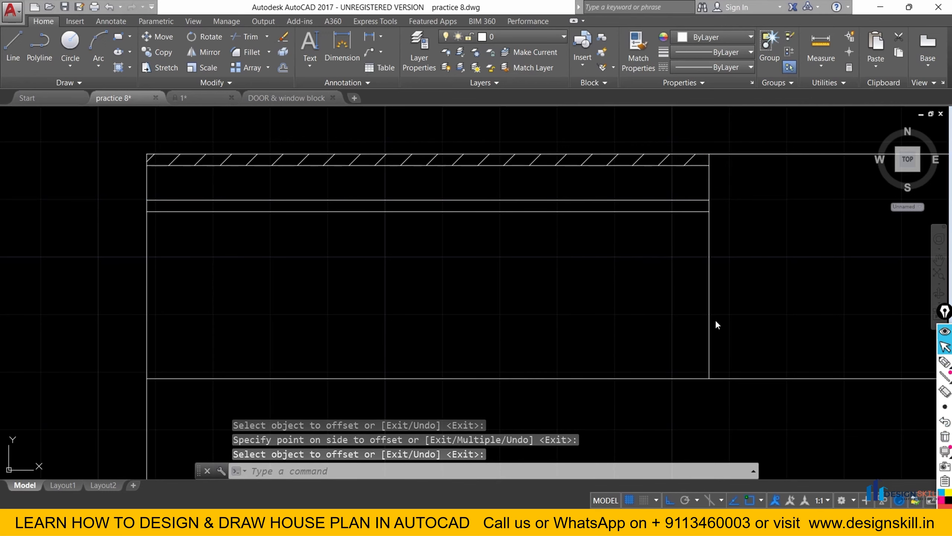
Hatch the inside of the second slat with the ANSI31 pattern at scale 1.
scroll(333, 233, down, 2)
scroll(278, 228, up, 2)
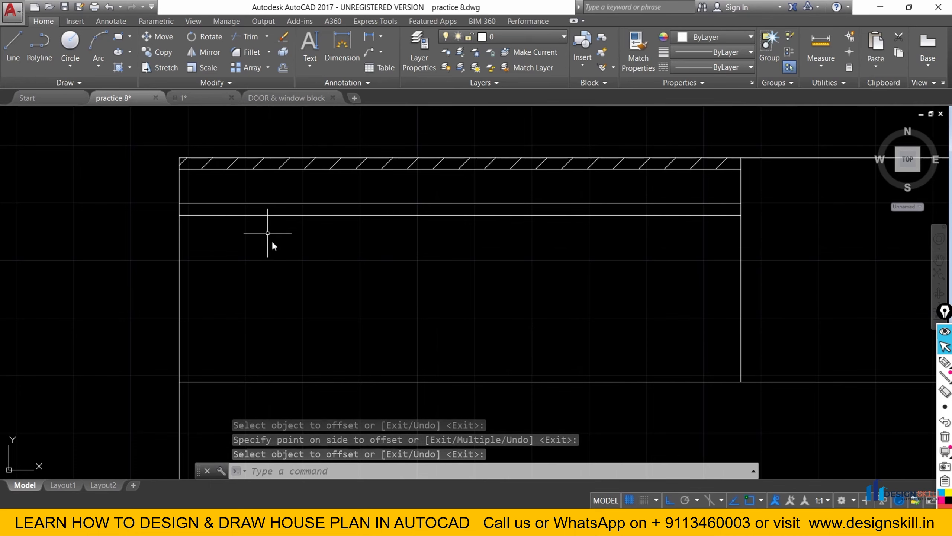
middle_drag(400, 251, 310, 241)
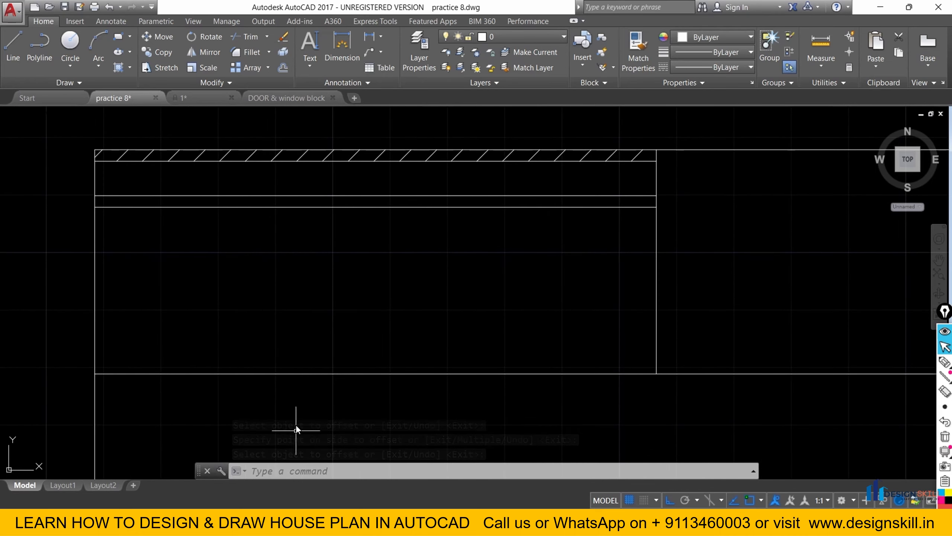
click(283, 472)
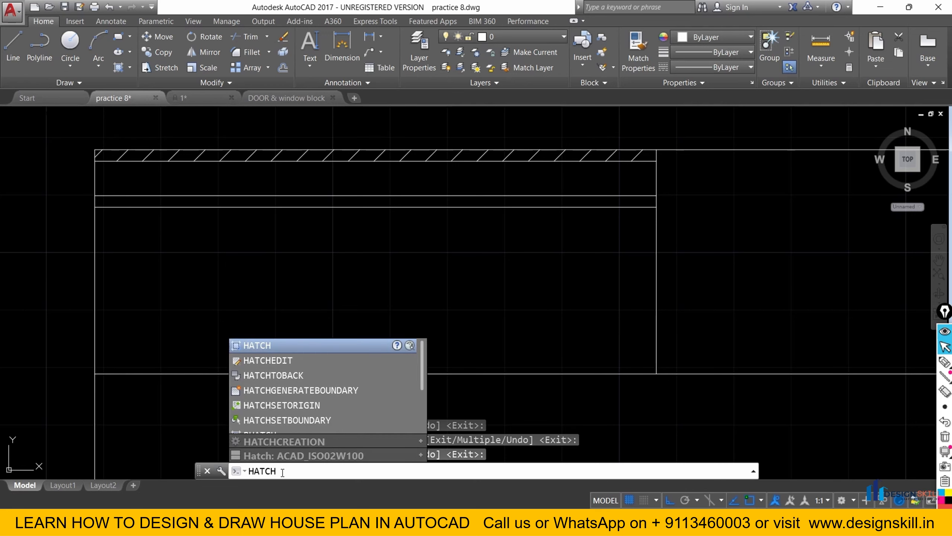
key(Return)
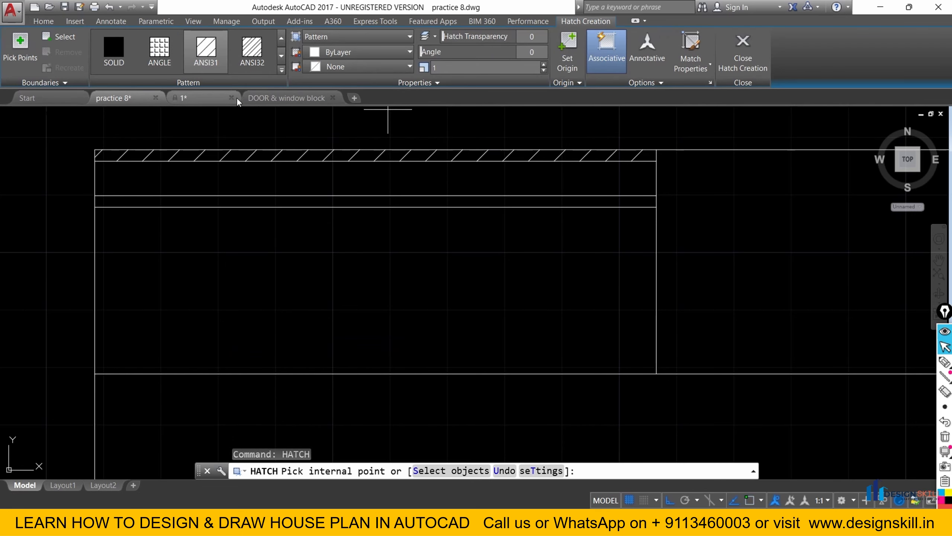
click(122, 202)
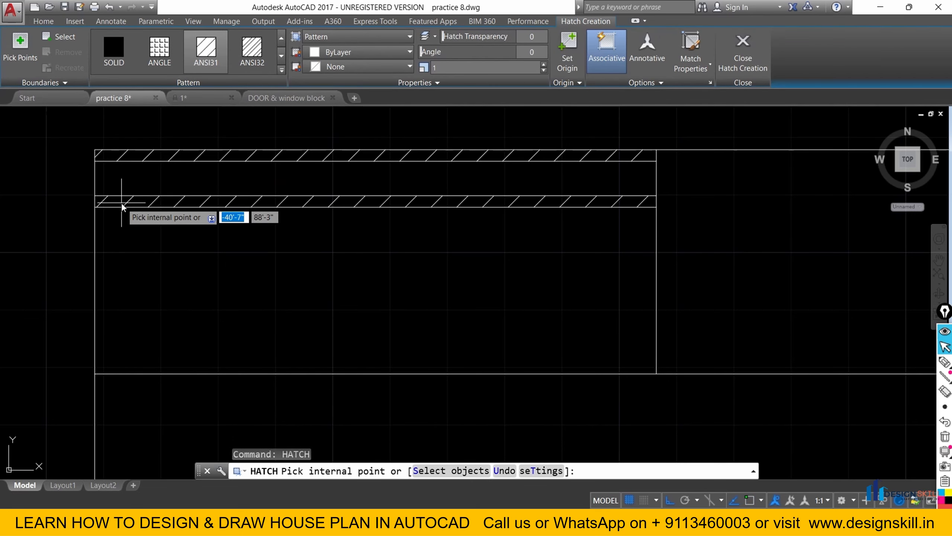
click(122, 203)
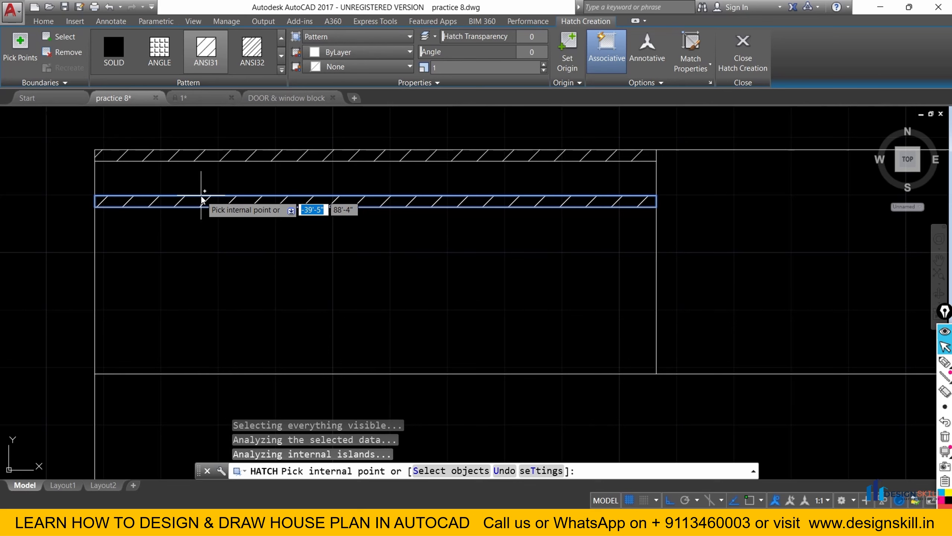
key(Return)
Offset the lower edge of the hatched second slat 6" downward for the third slat's upper edge.
text(O)
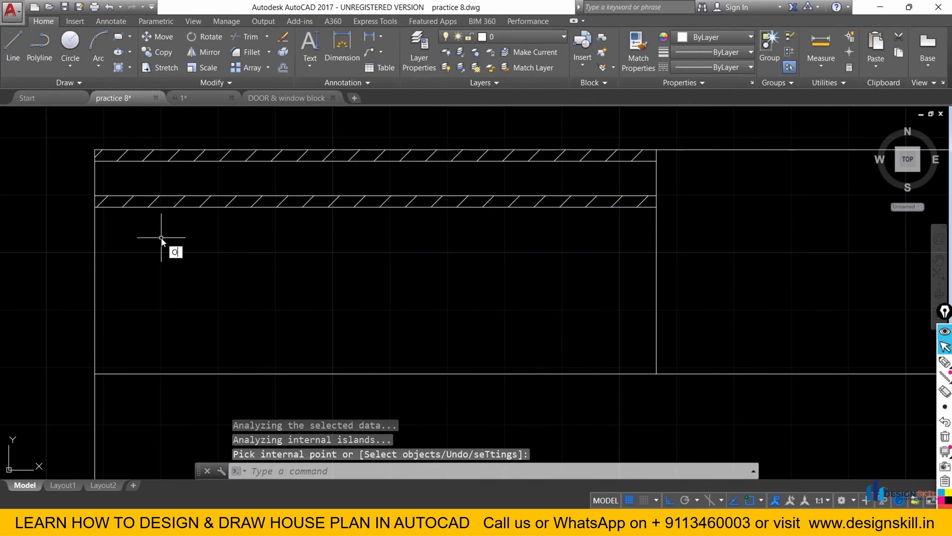
key(Return)
text(6)
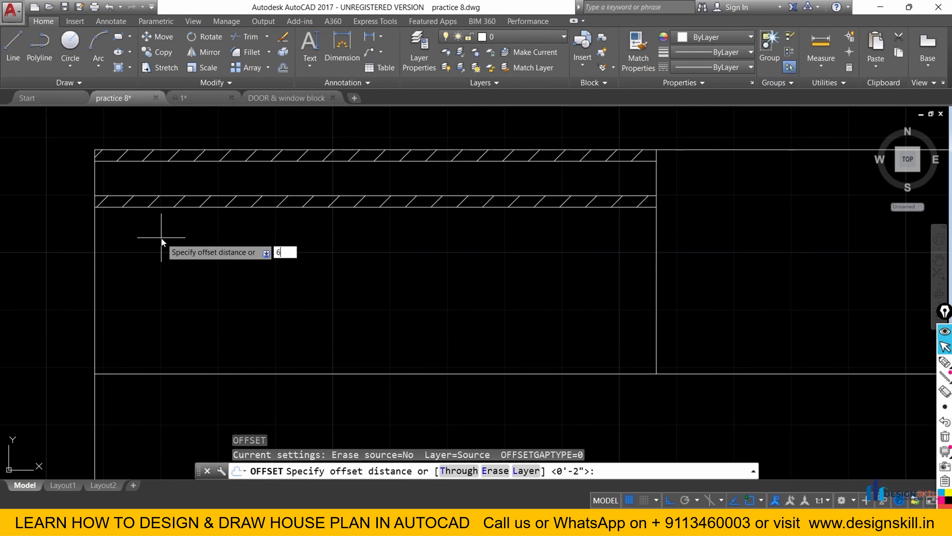
key(Return)
click(186, 208)
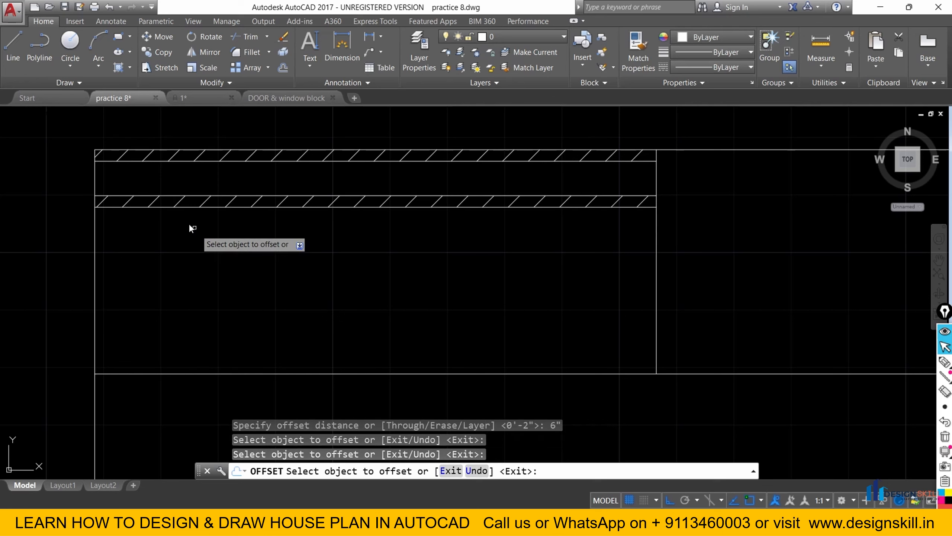
click(189, 207)
click(185, 246)
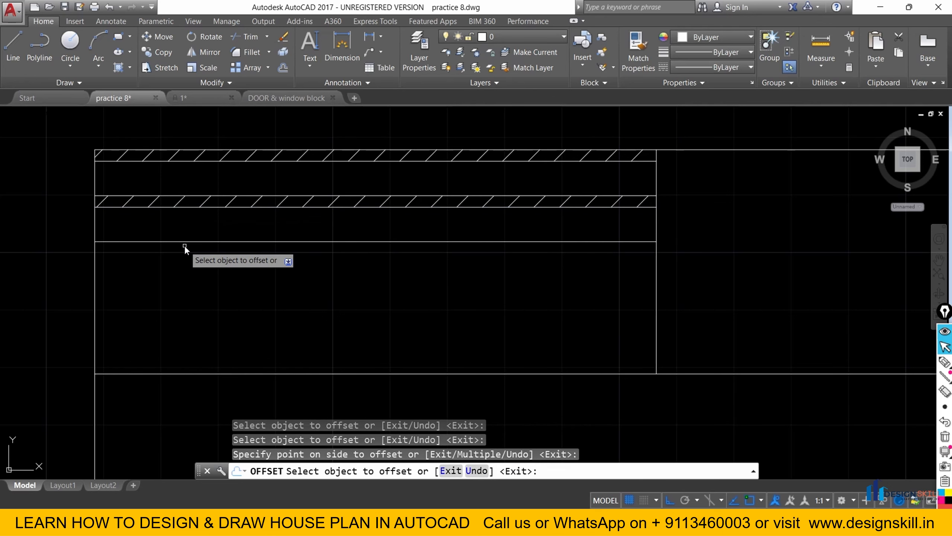
right_click(184, 246)
click(191, 249)
Offset the third slat's upper edge 2" downward to complete its outline.
text(o)
key(Return)
text(2)
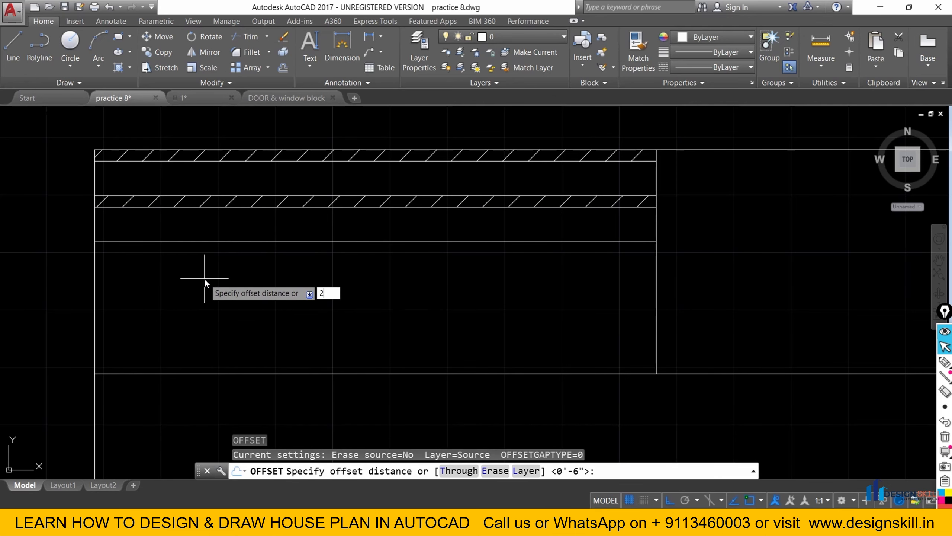
text(")
key(Return)
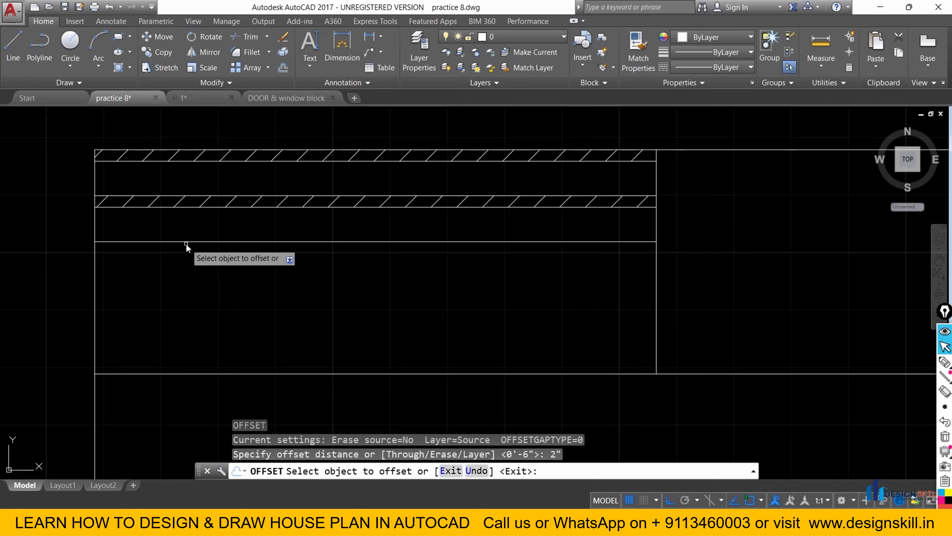
click(184, 242)
click(182, 276)
right_click(181, 277)
click(195, 281)
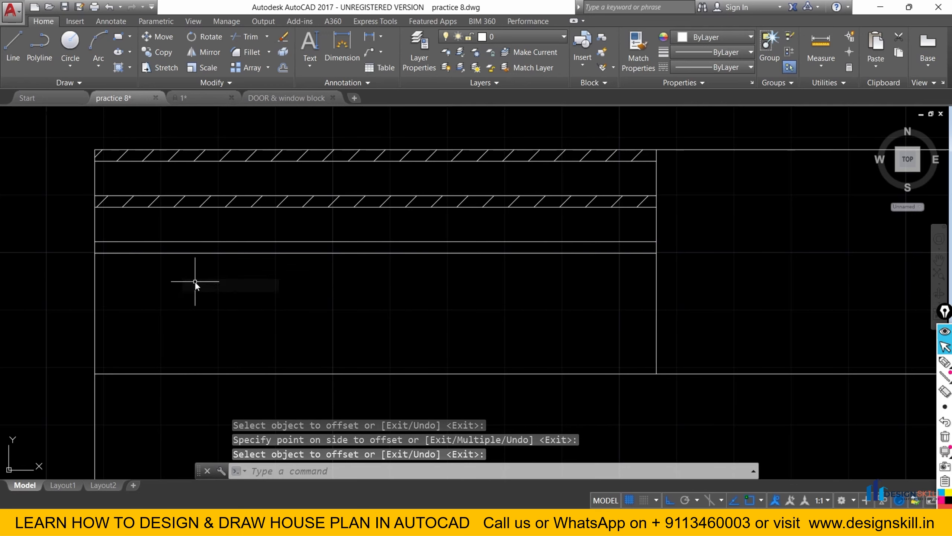
Offset the third slat's lower edge 6" downward for the fourth slat's upper edge.
text(o)
key(Return)
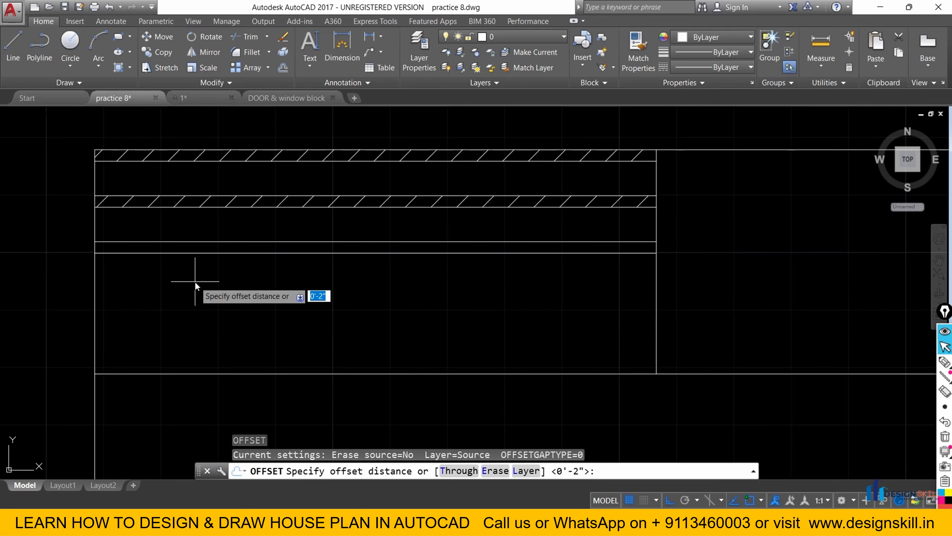
text(6")
key(Return)
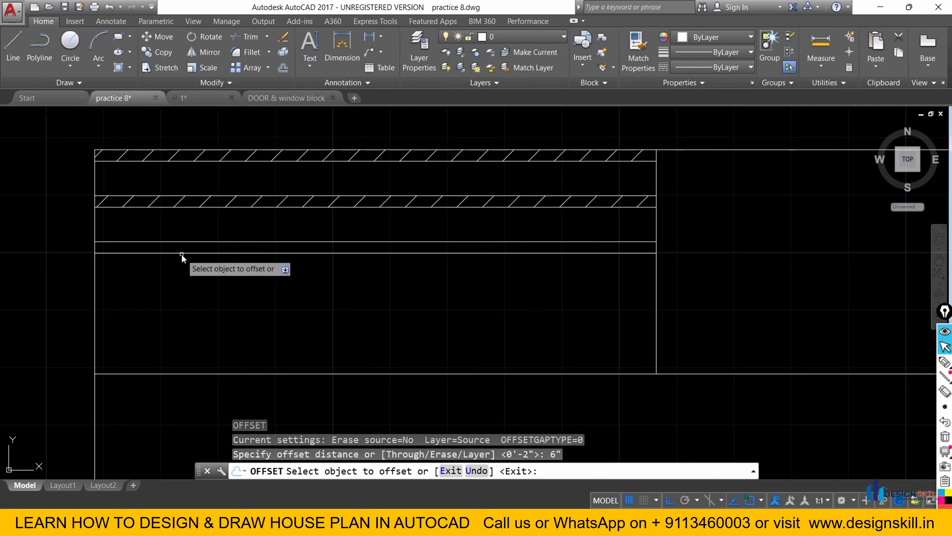
click(182, 254)
click(181, 285)
key(Return)
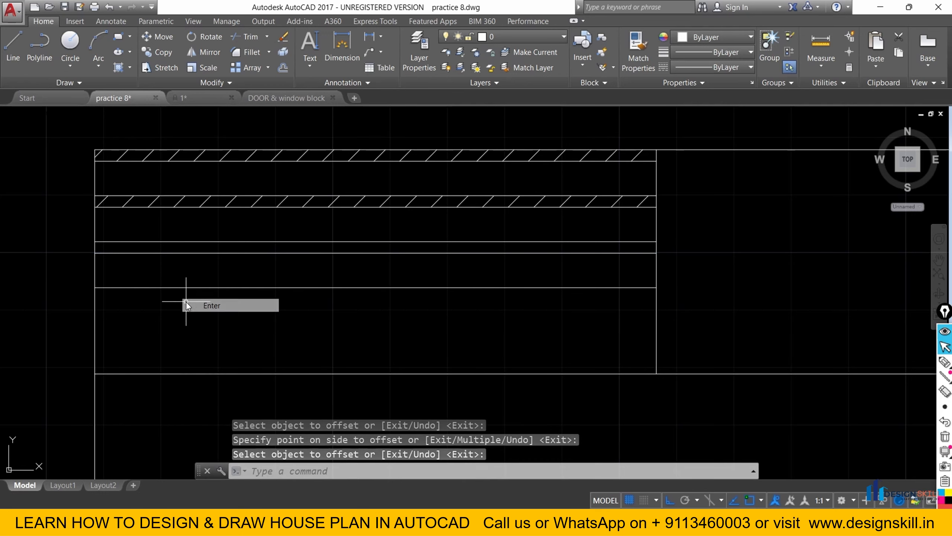
Offset the fourth slat's upper edge 2" downward to complete its outline.
text(o)
key(Return)
text(2")
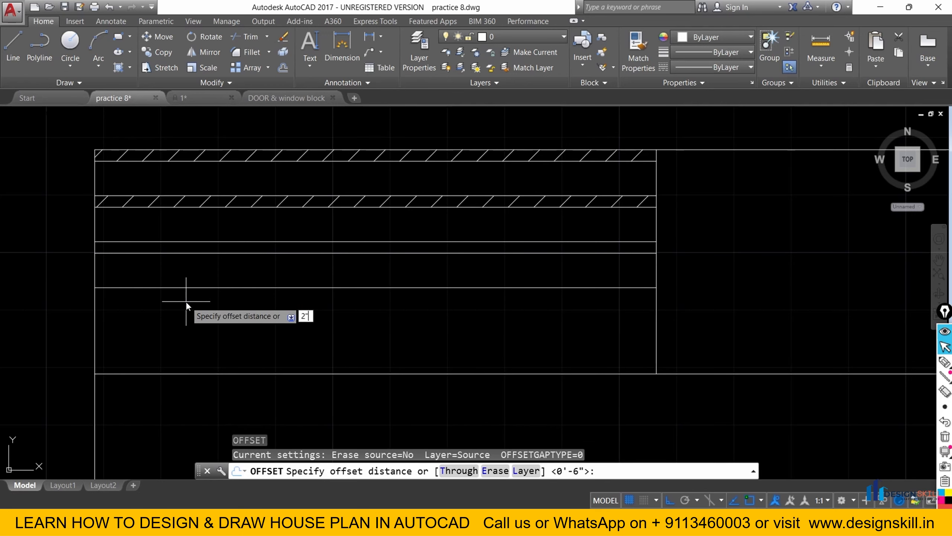
key(Return)
click(180, 288)
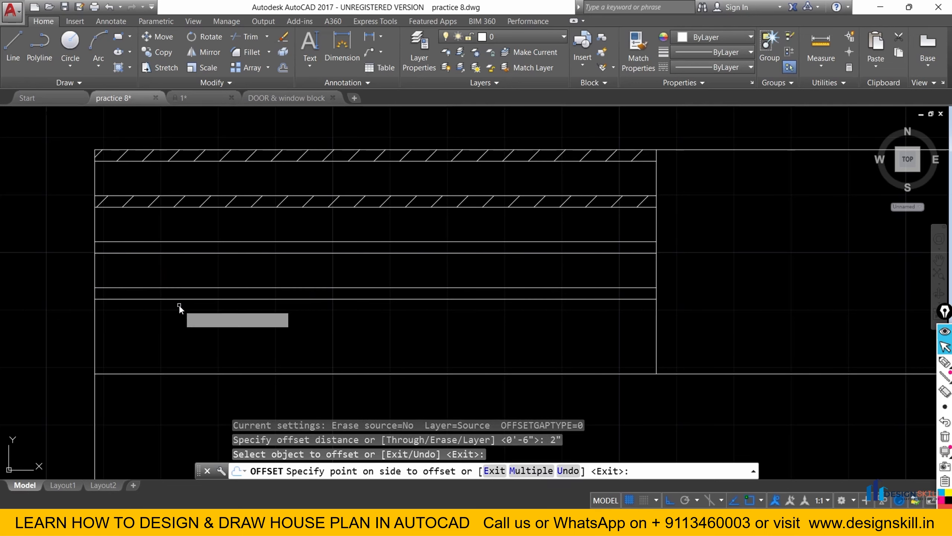
click(178, 305)
right_click(180, 305)
click(192, 313)
Offset the fourth slat's lower edge 6" downward for the fifth slat's upper edge.
text(o)
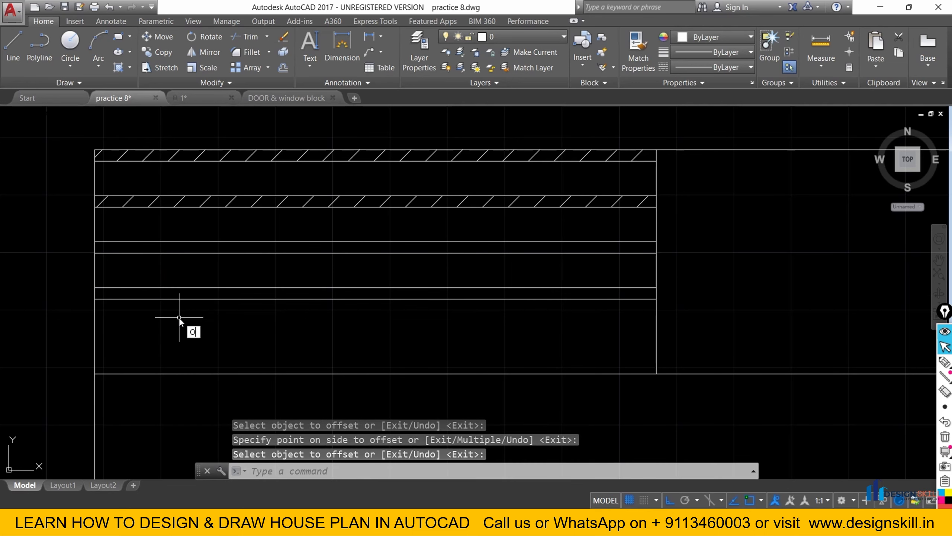
key(Return)
text(6)
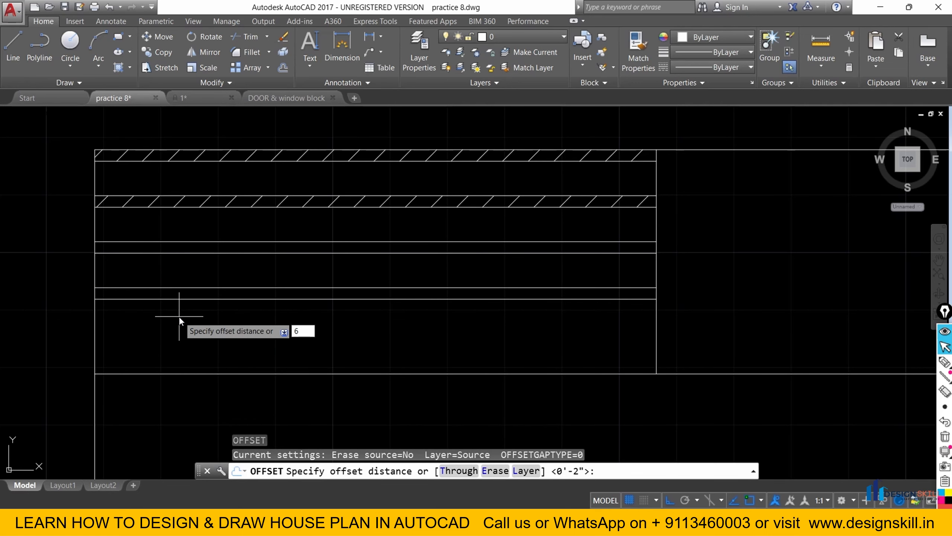
key(Return)
click(178, 299)
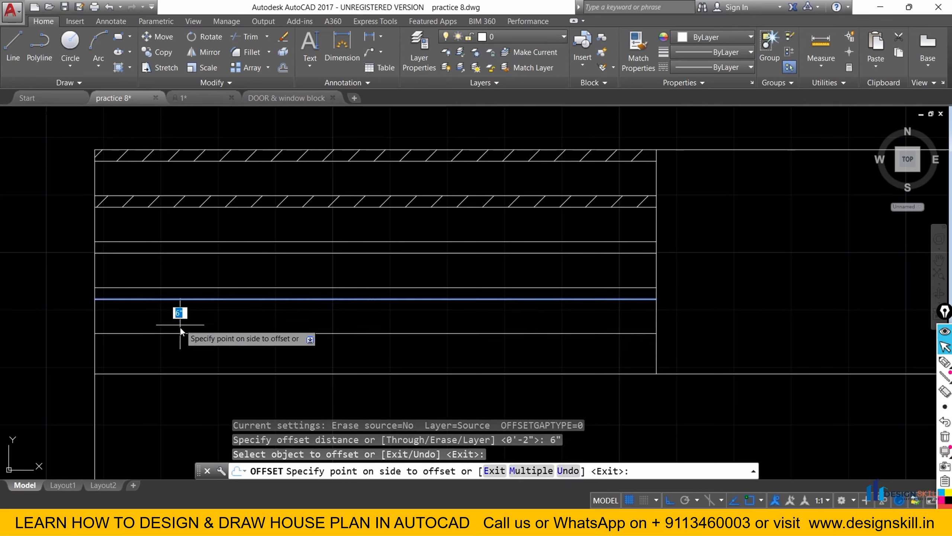
click(180, 327)
right_click(180, 322)
click(195, 329)
Offset the fifth slat's upper edge 2" downward to complete its outline.
text(o)
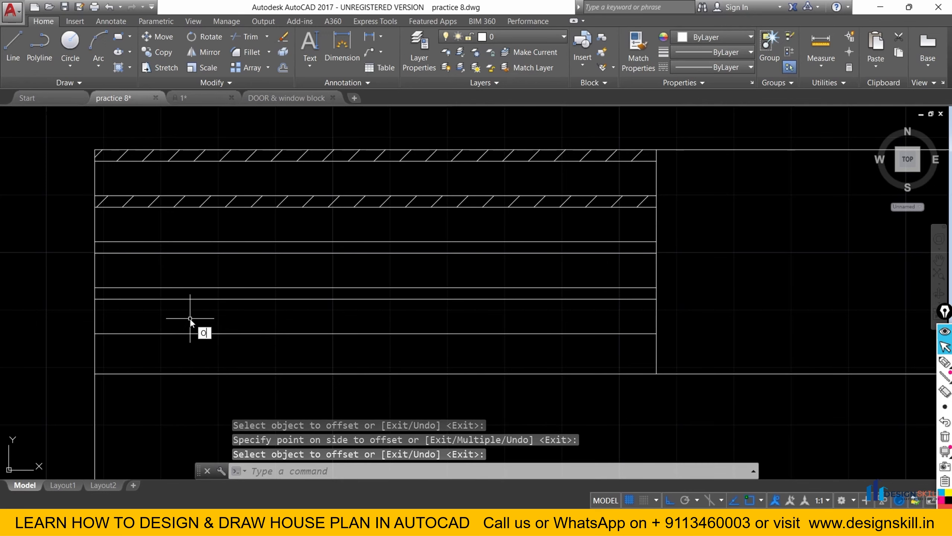
key(Return)
text(2)
key(Return)
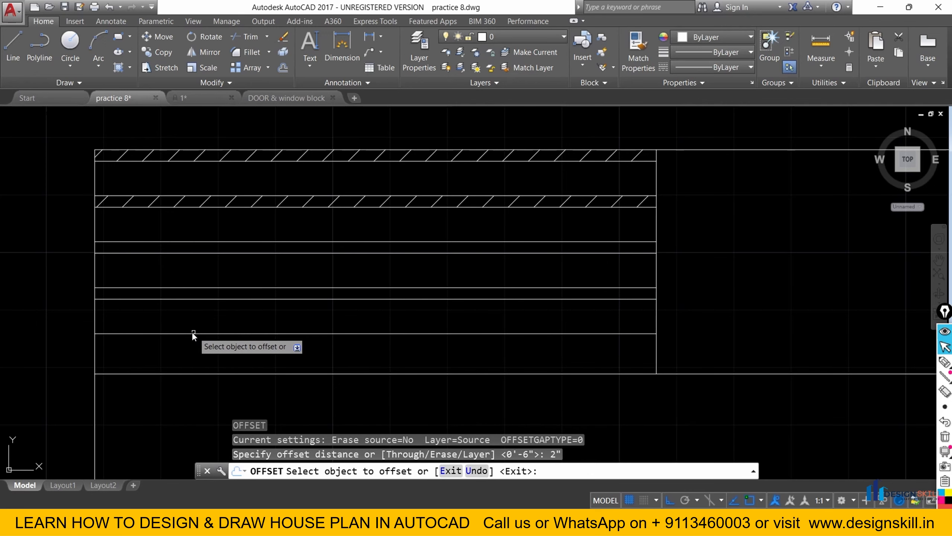
click(192, 332)
click(188, 348)
right_click(188, 348)
click(199, 358)
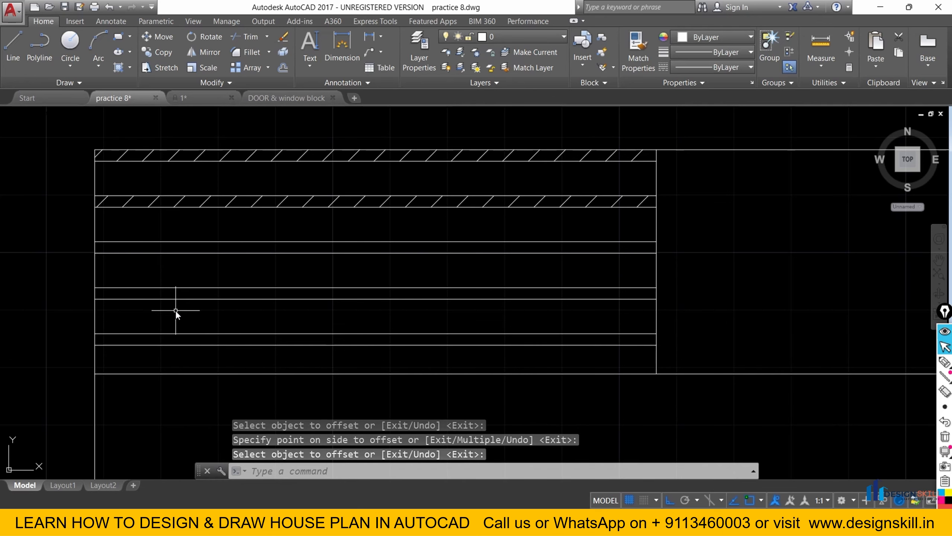
Hatch the interiors of the third, fourth and fifth slats with the ANSI31 pattern at scale 1.
click(287, 474)
text(HATCH)
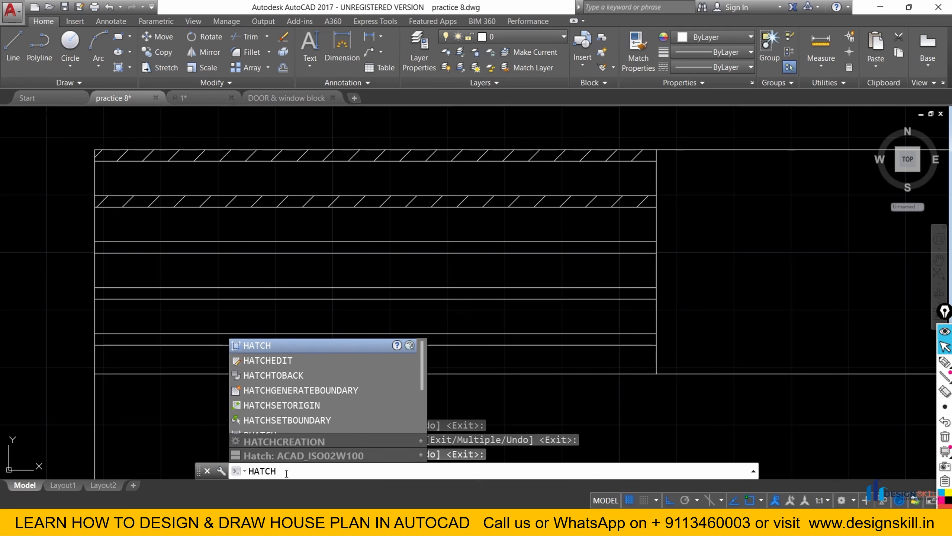
key(Return)
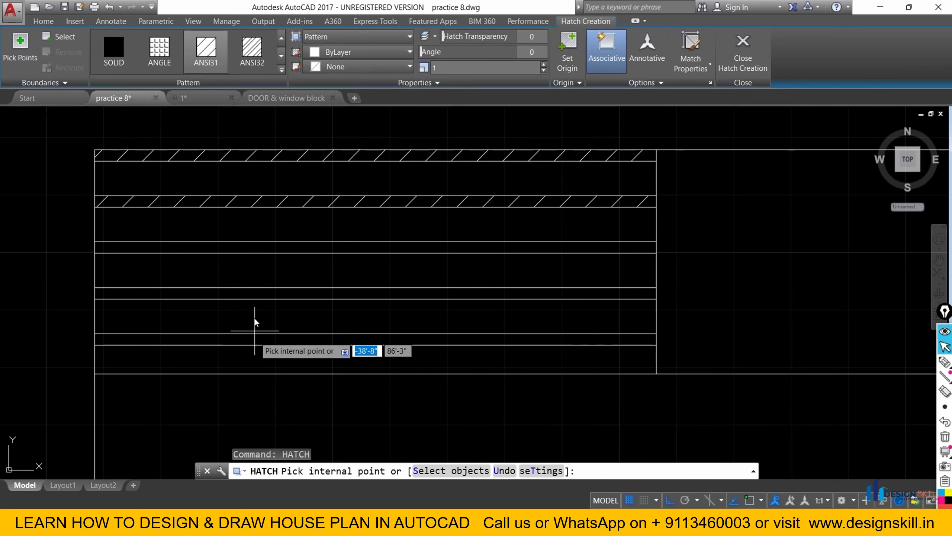
click(189, 295)
click(164, 246)
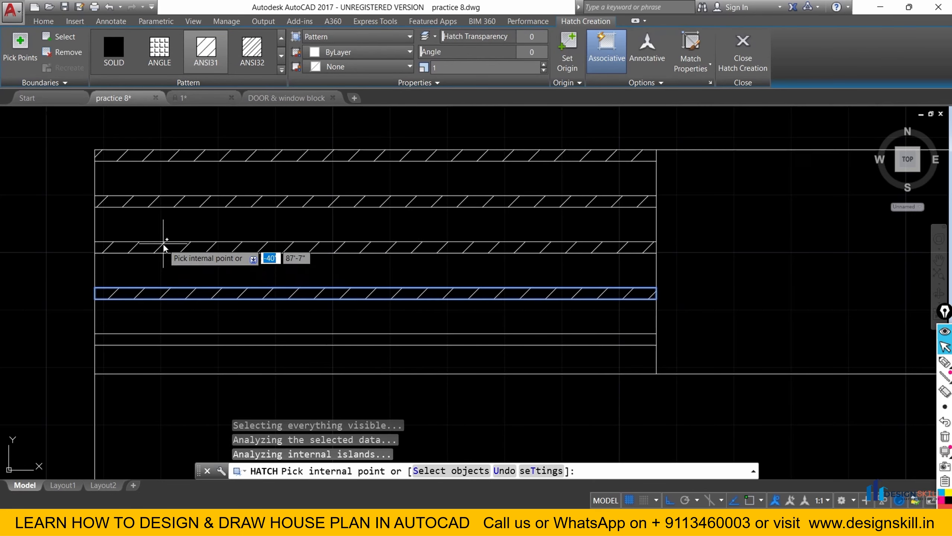
click(159, 343)
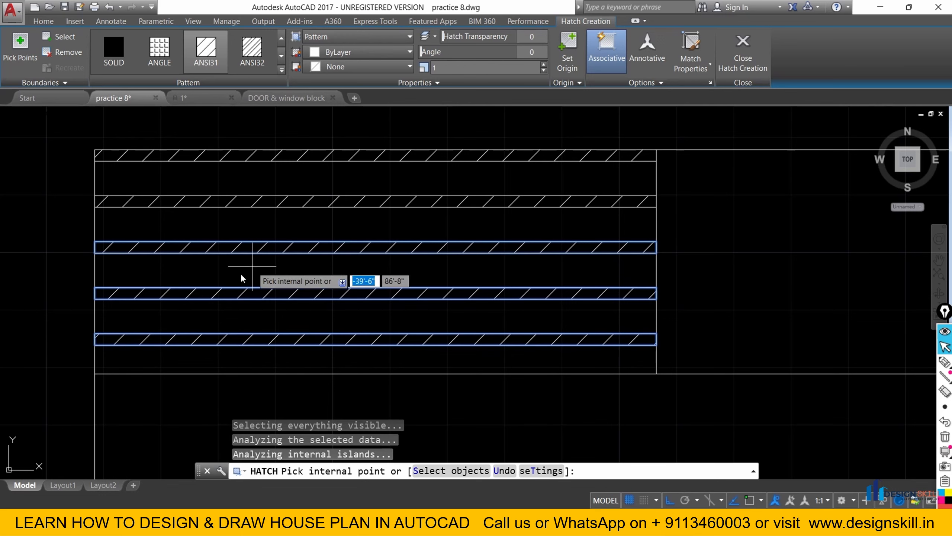
key(Return)
Compare the number of slats with the reference image, marking them off in both views and clearing the marks.
scroll(313, 252, down, 5)
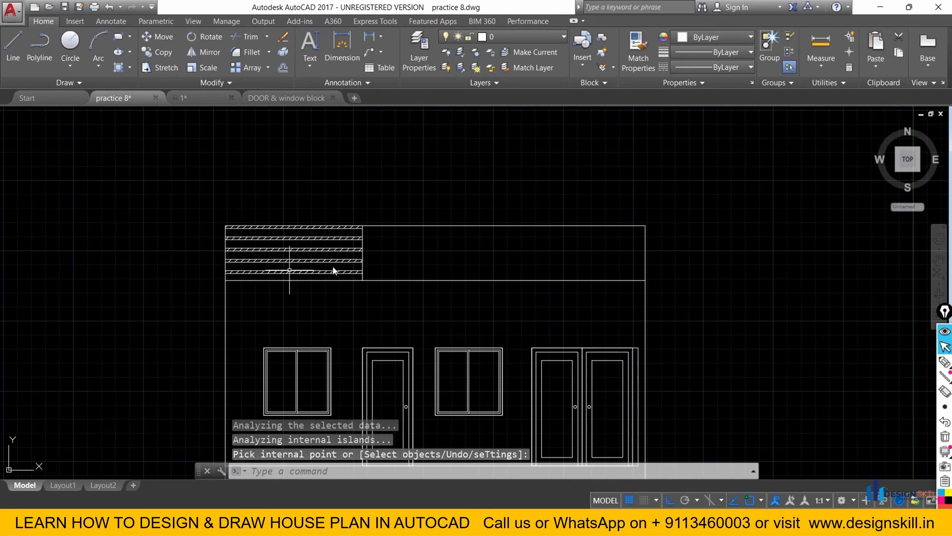
scroll(393, 254, up, 2)
middle_drag(359, 260, 293, 234)
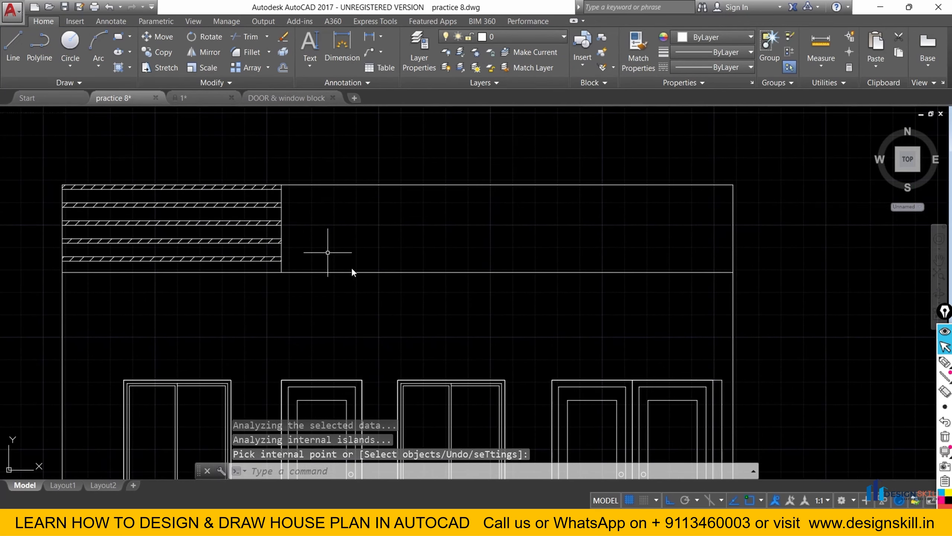
click(608, 523)
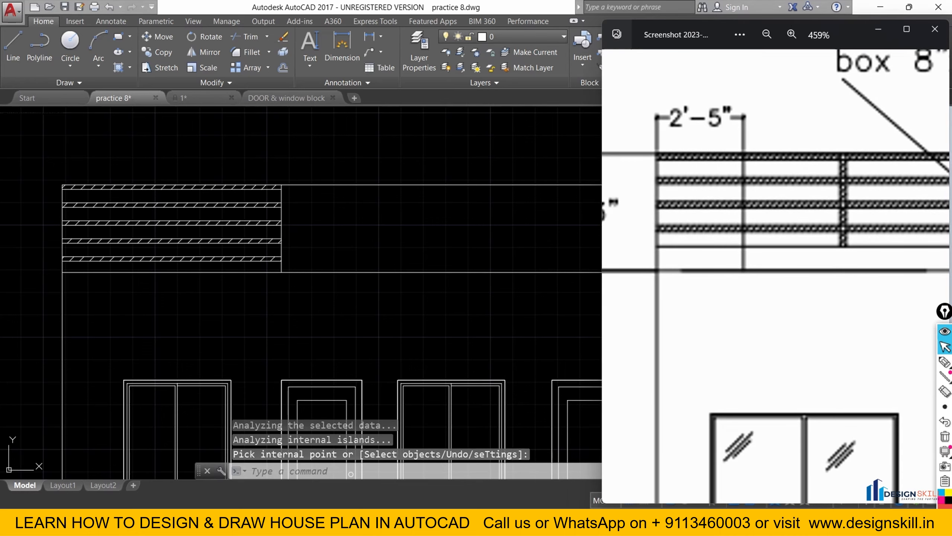
scroll(750, 143, up, 3)
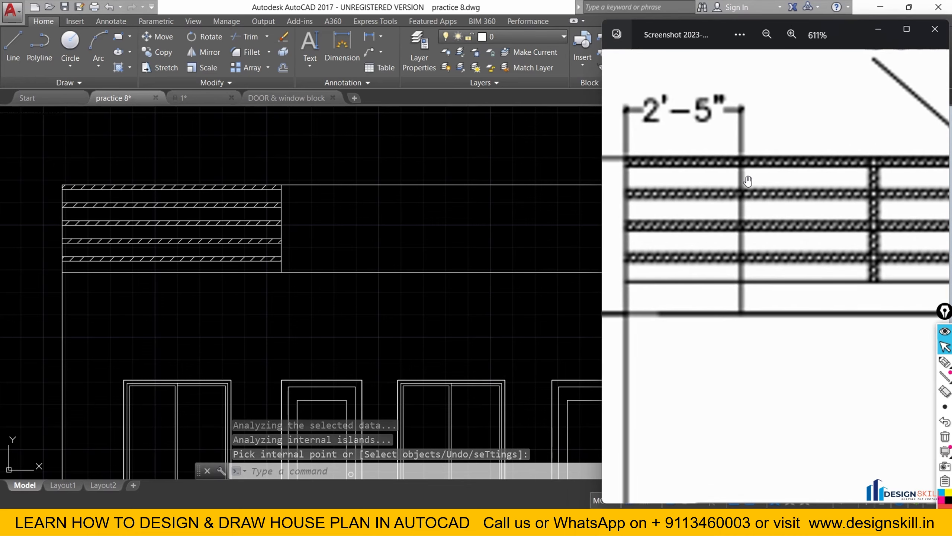
scroll(695, 205, down, 4)
scroll(695, 205, down, 3)
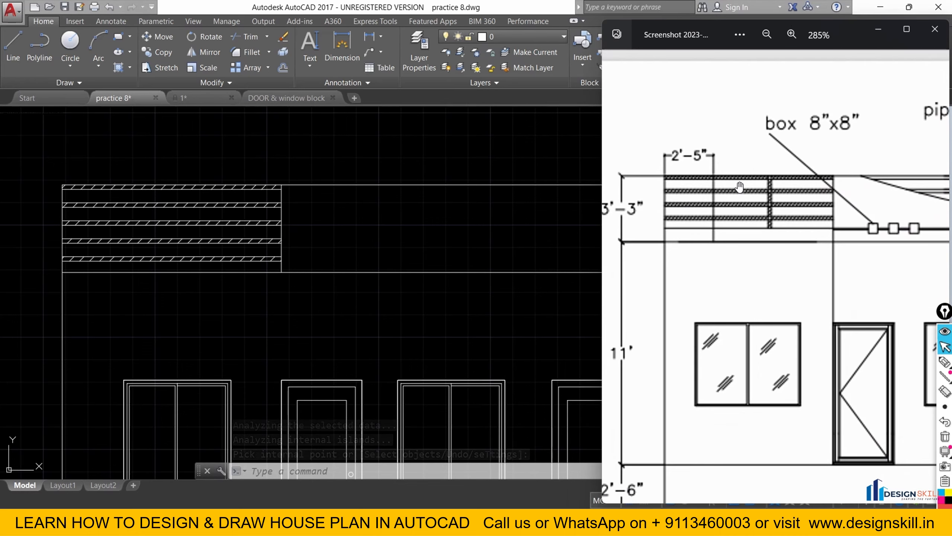
scroll(724, 207, up, 2)
scroll(724, 207, up, 1)
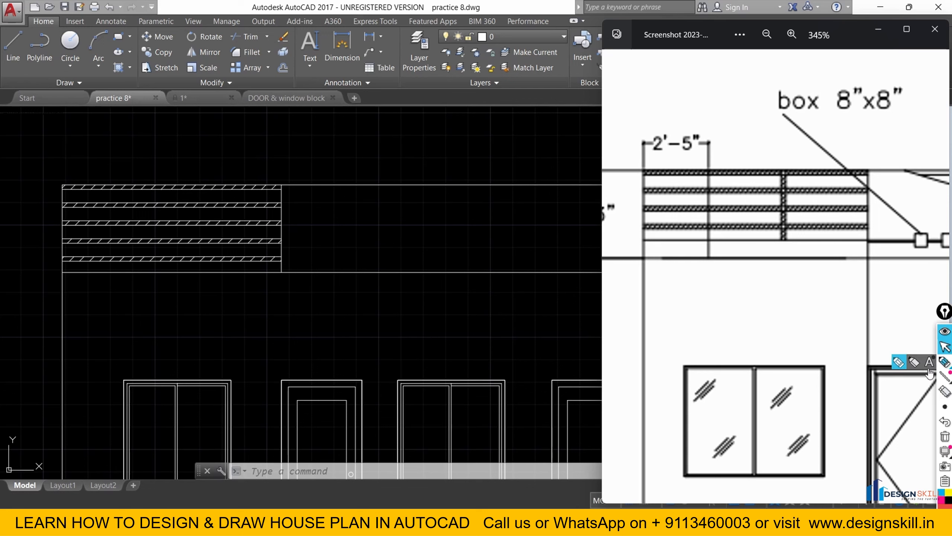
click(897, 364)
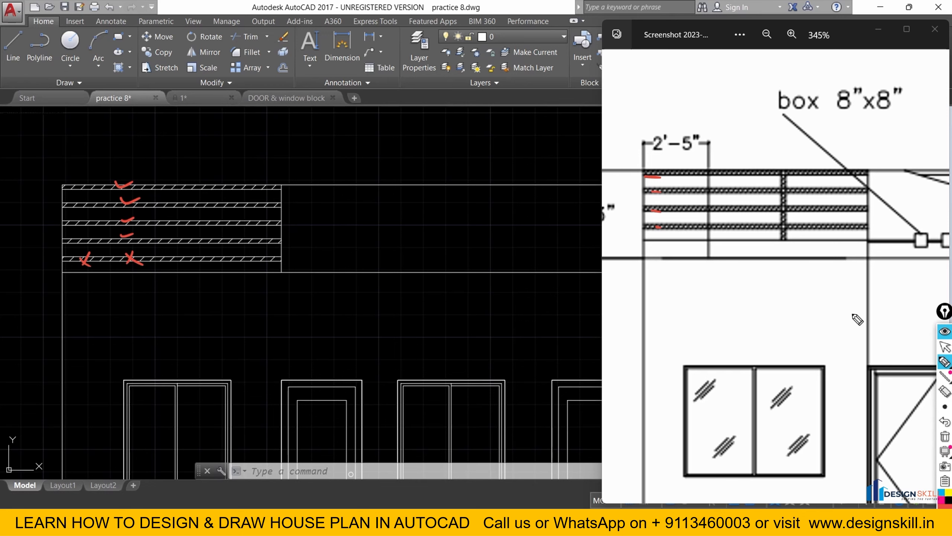
click(943, 347)
scroll(139, 254, up, 5)
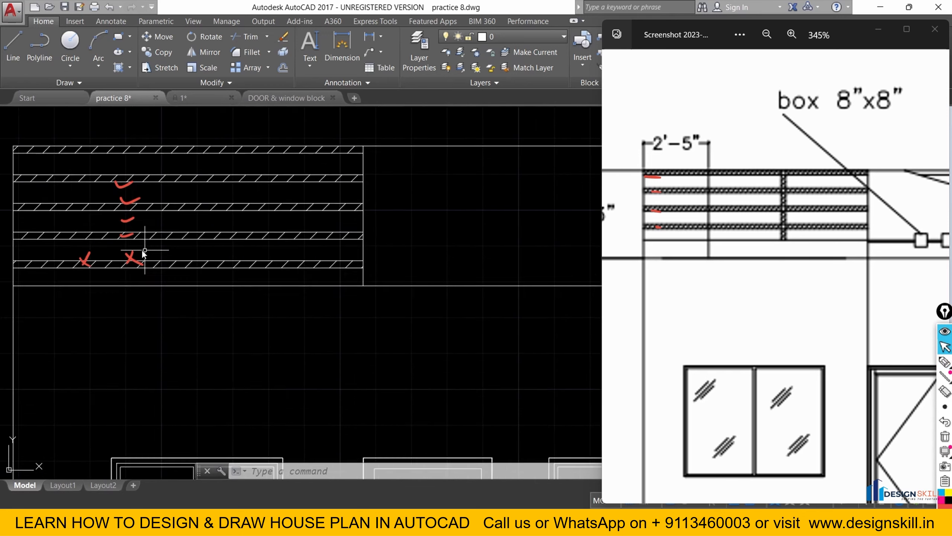
click(945, 437)
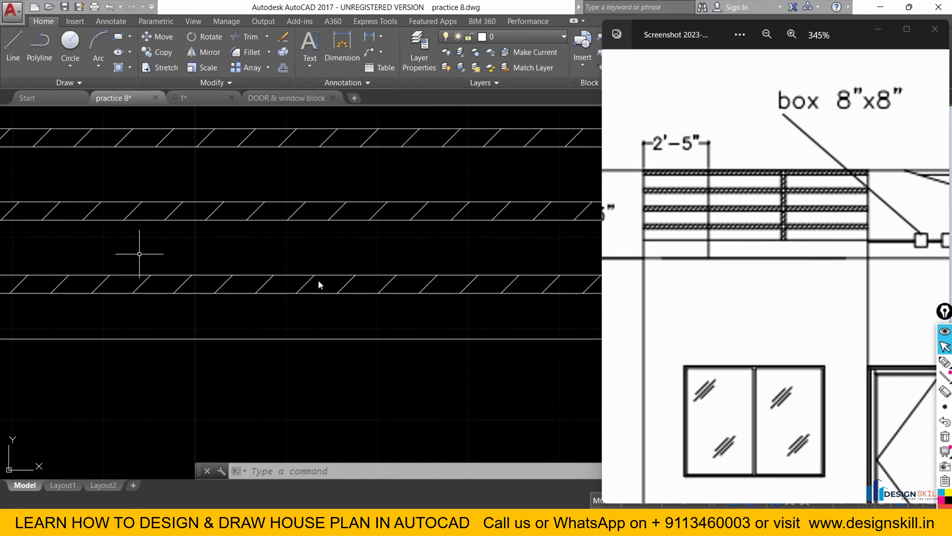
scroll(253, 271, down, 5)
scroll(229, 275, up, 3)
click(224, 279)
key(Escape)
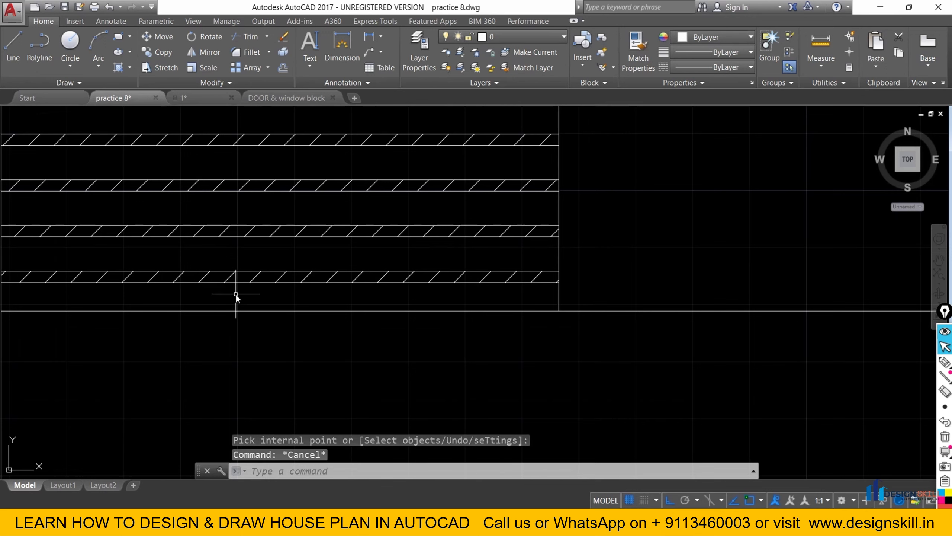
click(234, 292)
click(210, 260)
key(Escape)
Explode the shared hatch of the lower three slats into individual lines.
scroll(334, 294, up, 2)
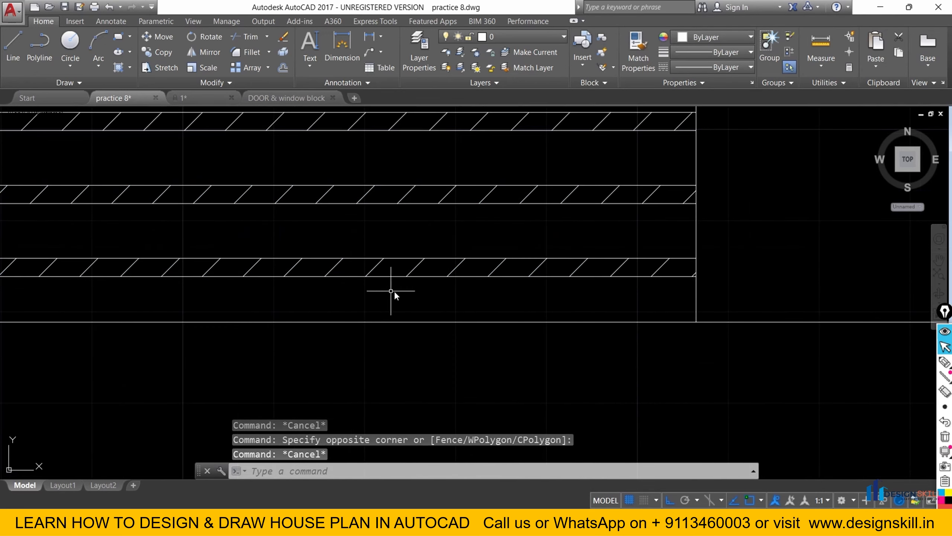
click(455, 291)
click(386, 261)
scroll(301, 252, down, 4)
scroll(282, 255, up, 4)
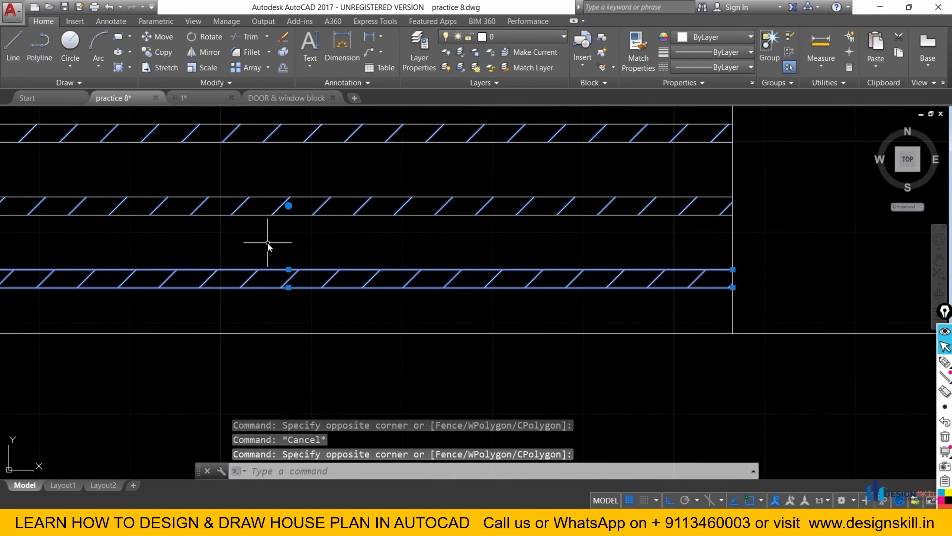
text(x)
key(Return)
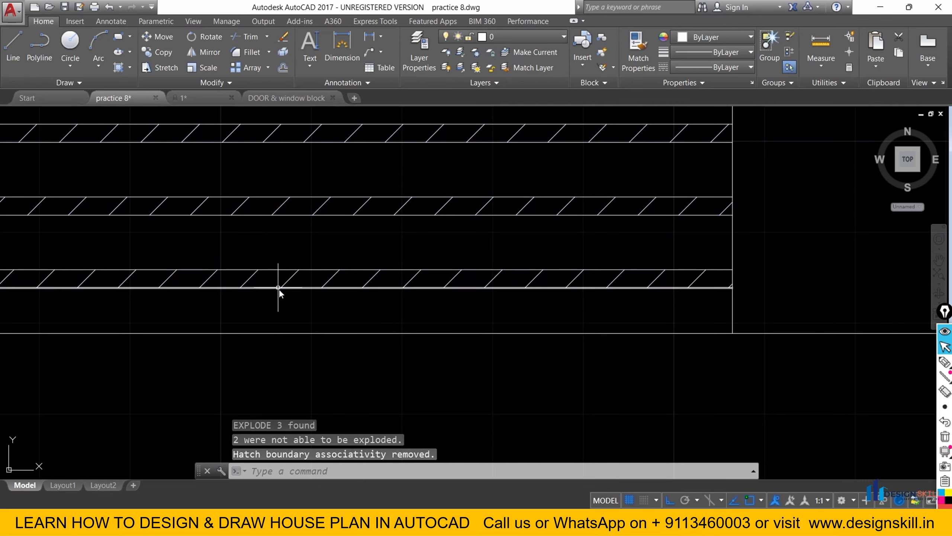
Erase the fifth slat's upper and lower edges along with the hatch line crossing between them.
click(283, 294)
click(259, 262)
key(Delete)
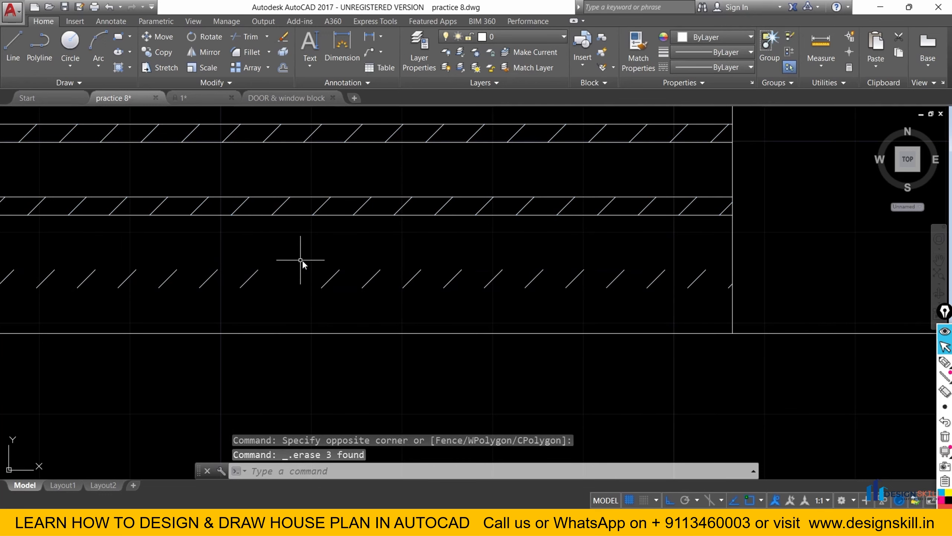
Erase the main row of loose hatch lines left from the fifth slat.
click(707, 295)
scroll(476, 279, down, 4)
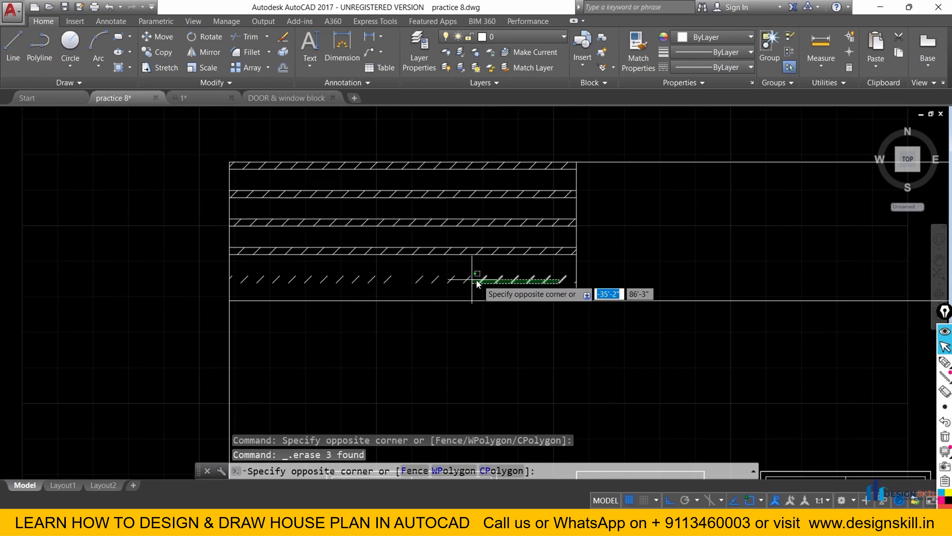
click(243, 277)
key(Delete)
Erase the stray hatch fragments remaining at both ends of the removed fifth slat.
scroll(231, 276, up, 3)
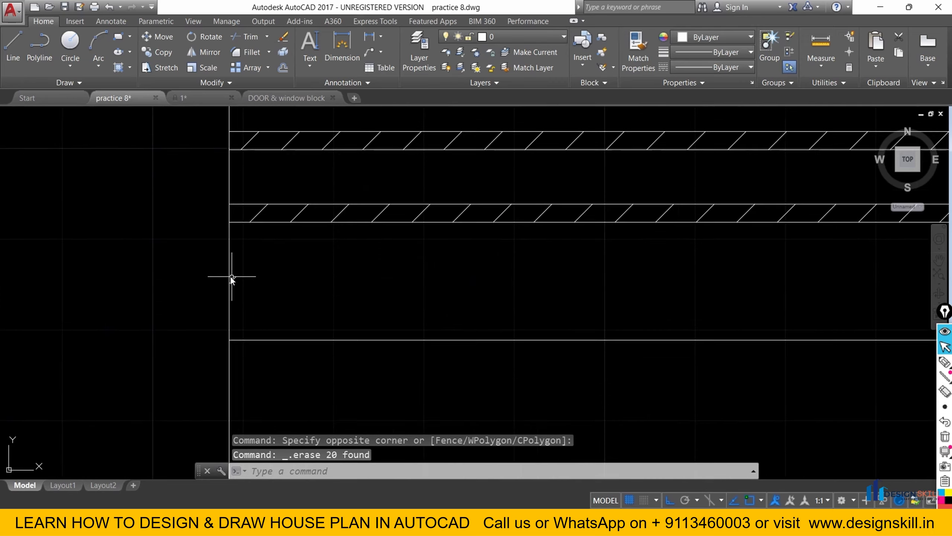
click(260, 282)
click(235, 278)
key(Delete)
scroll(244, 275, down, 4)
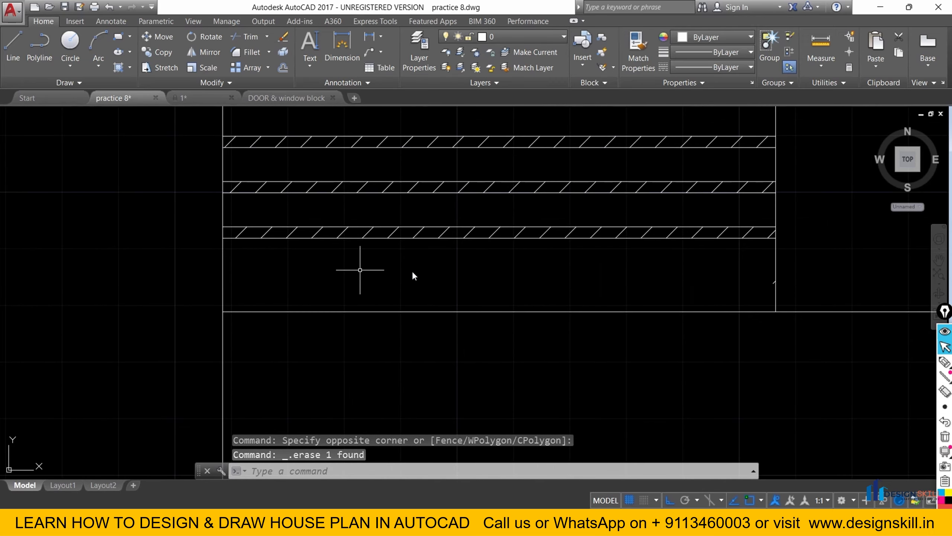
scroll(776, 288, up, 5)
click(754, 290)
click(737, 273)
key(Delete)
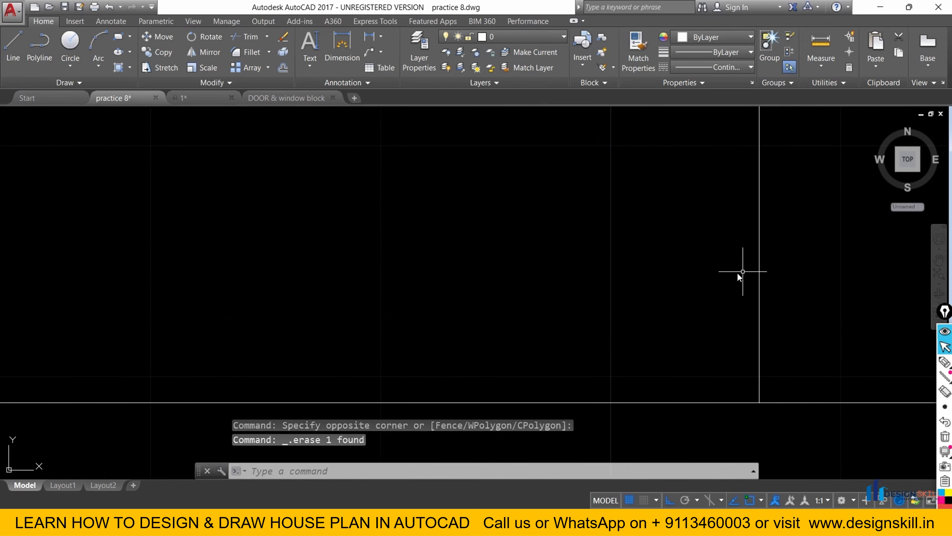
Write the red freehand note "Explode" over the empty band beside the slatted panel.
scroll(484, 277, down, 6)
middle_drag(711, 223, 447, 234)
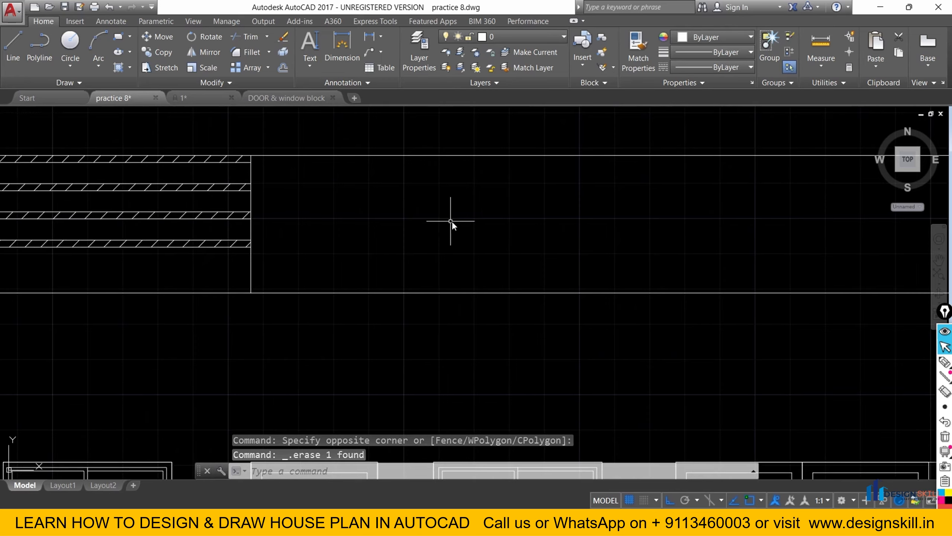
scroll(452, 220, down, 4)
scroll(555, 219, up, 4)
middle_drag(555, 219, 675, 235)
mouse_move(944, 362)
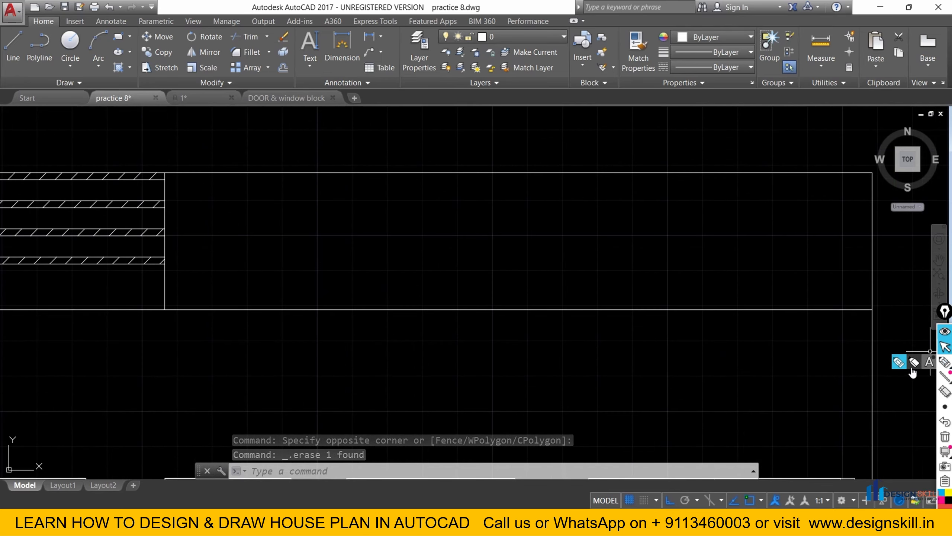
click(899, 362)
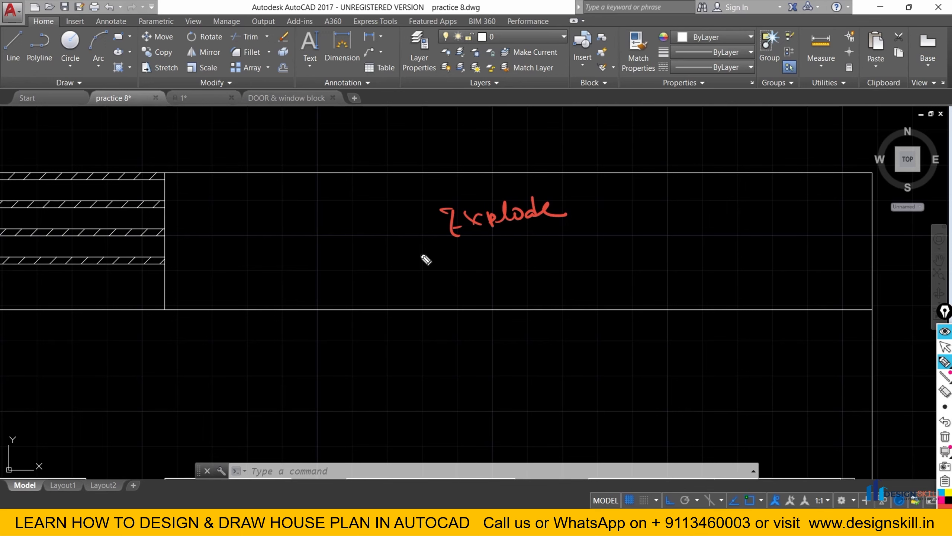
click(945, 347)
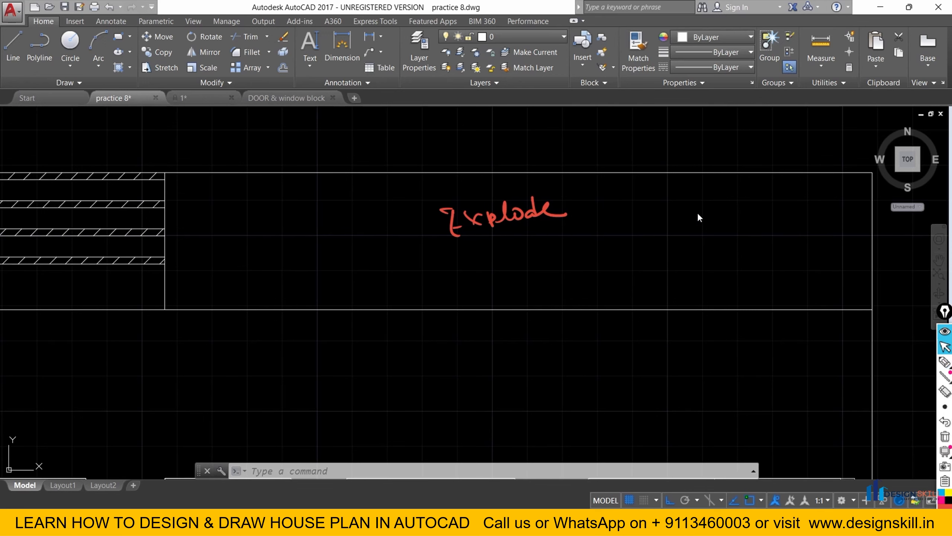
Select parts of the third and fourth slats to examine their separate hatch lines, clearing each selection.
scroll(674, 217, down, 3)
scroll(394, 236, up, 3)
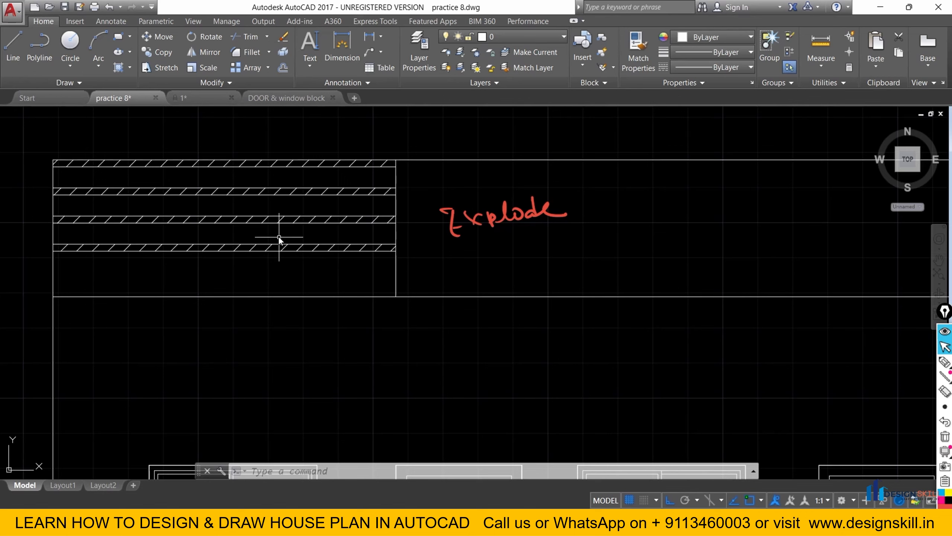
click(278, 236)
click(272, 244)
scroll(232, 241, up, 2)
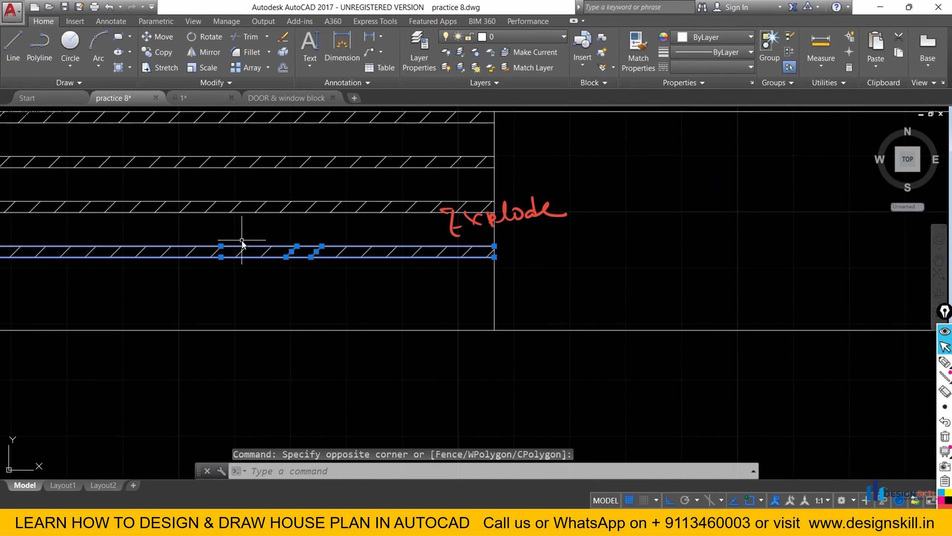
key(Escape)
click(267, 219)
click(248, 202)
key(Escape)
scroll(199, 208, down, 4)
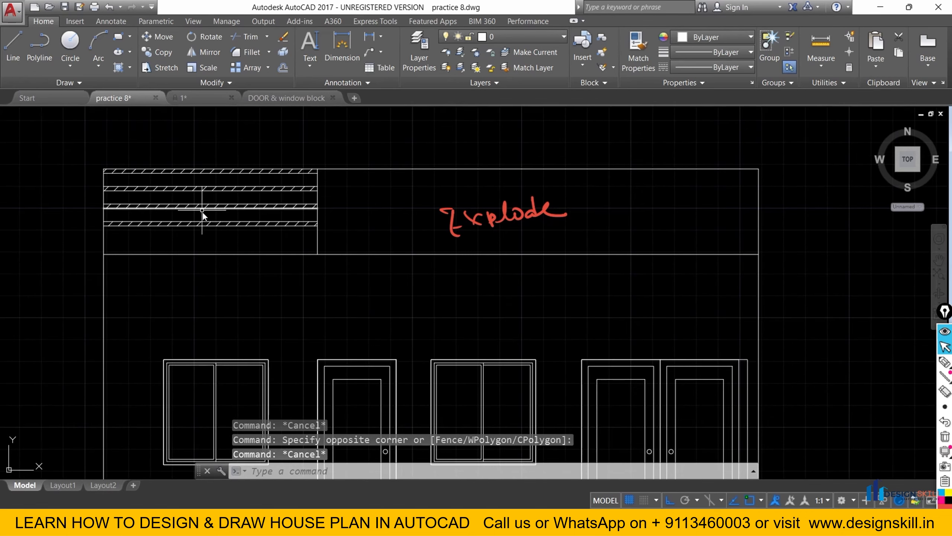
Select the elevation's leftmost window twice to examine how its lines are grouped as one object, clearing each selection.
scroll(174, 208, up, 3)
scroll(153, 222, down, 3)
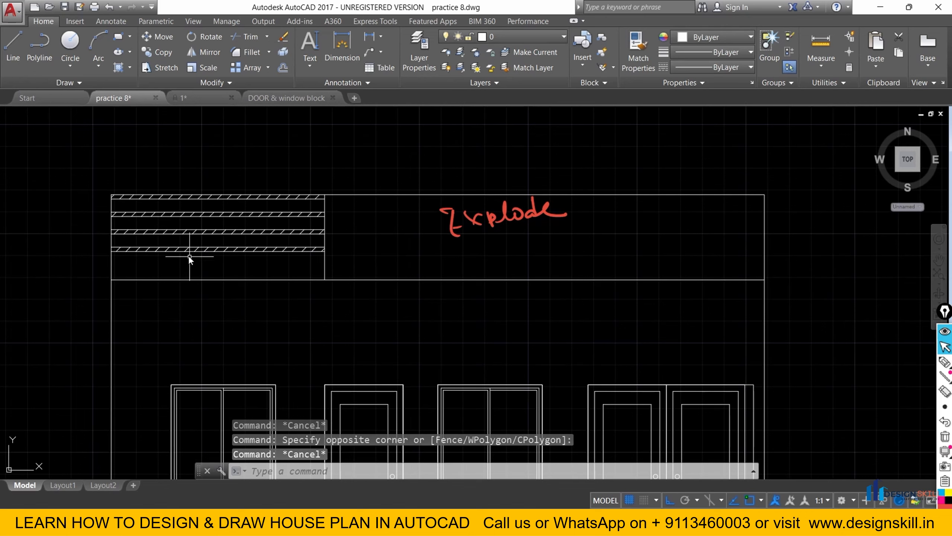
middle_drag(272, 314, 267, 191)
click(231, 312)
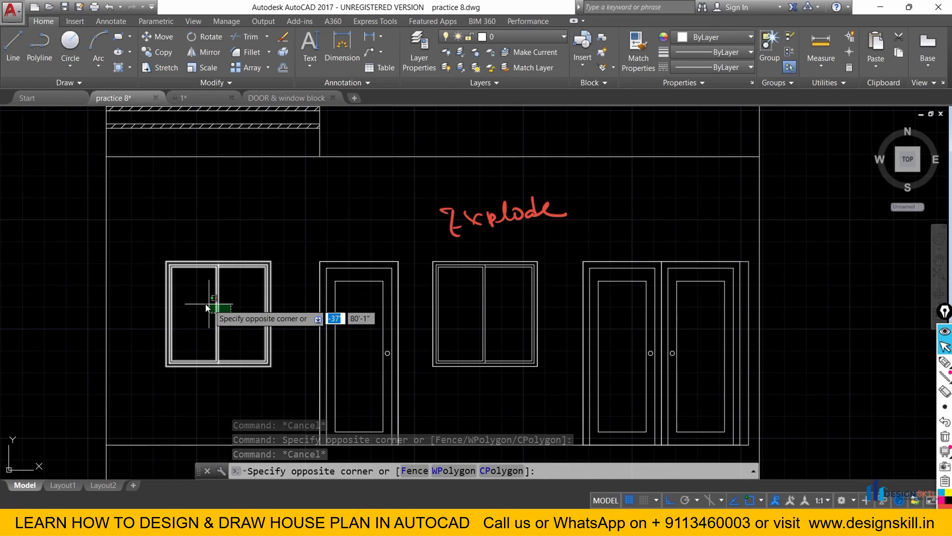
click(206, 304)
scroll(169, 265, up, 2)
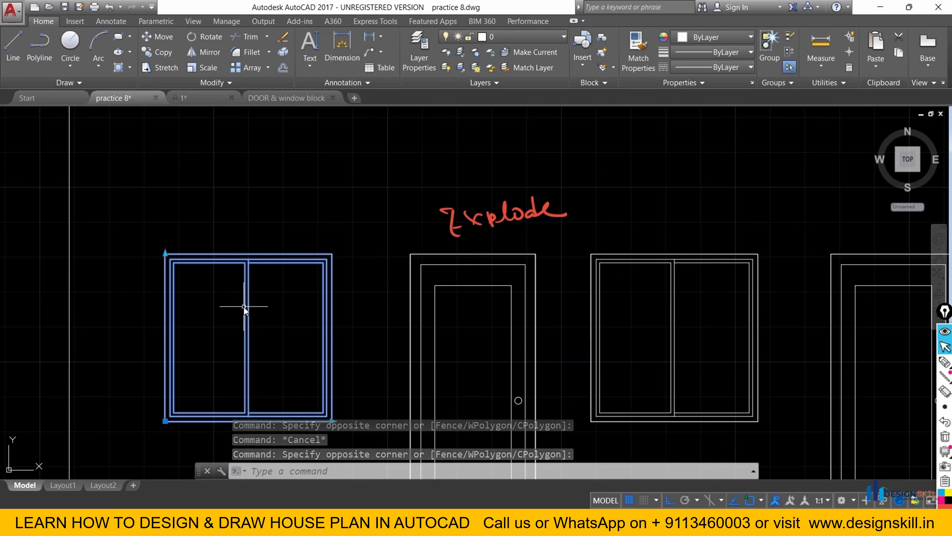
key(Escape)
click(266, 310)
click(210, 298)
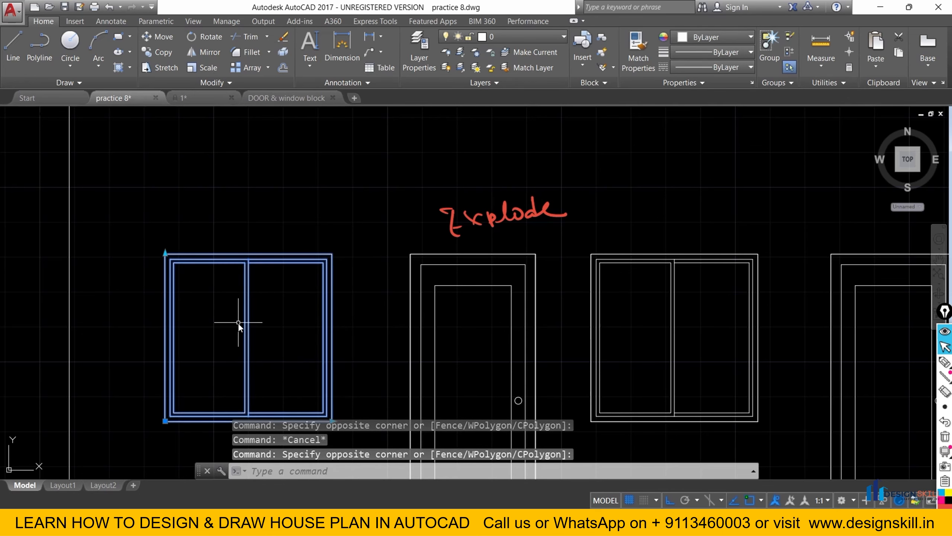
key(Escape)
middle_drag(251, 346, 230, 295)
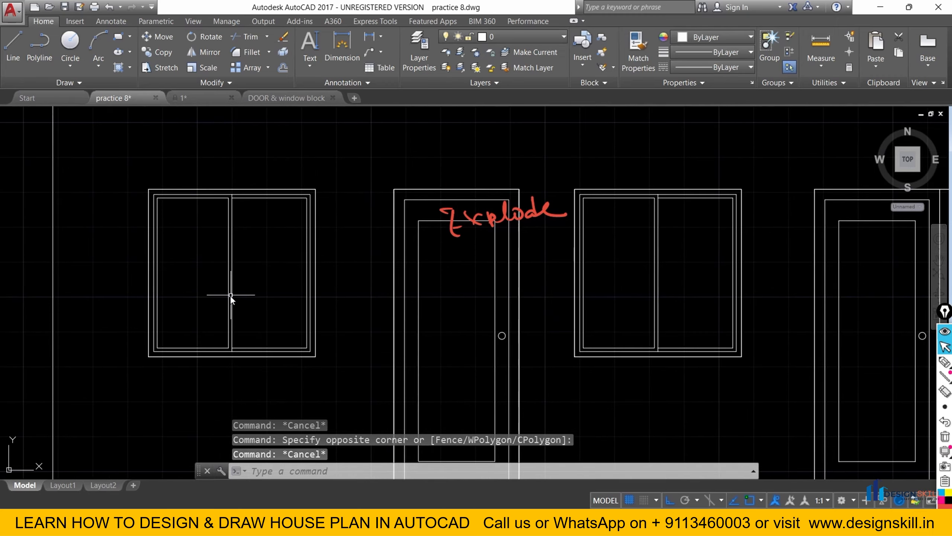
scroll(222, 298, down, 5)
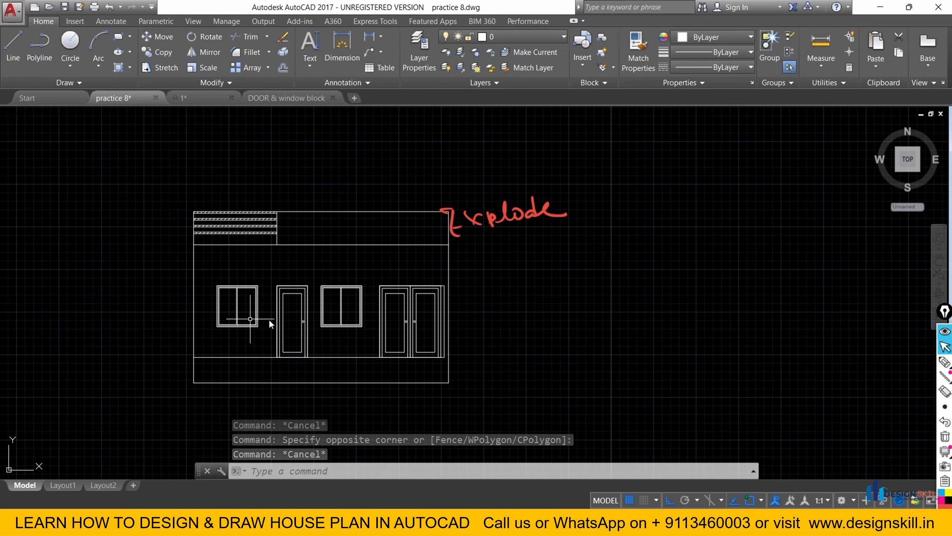
Try to explode the bottom edge line of the lowest slat with the Explode command.
scroll(481, 212, up, 10)
middle_drag(482, 268, 509, 269)
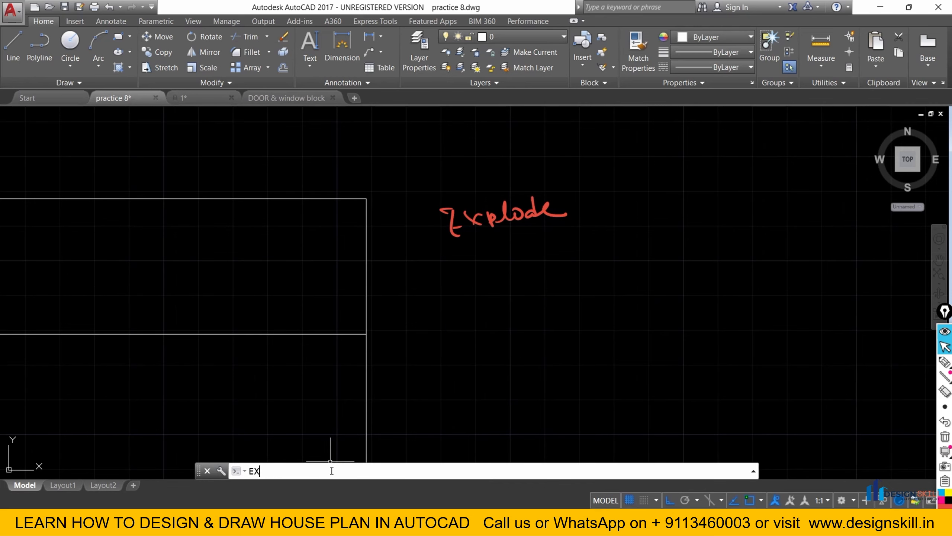
text(PL)
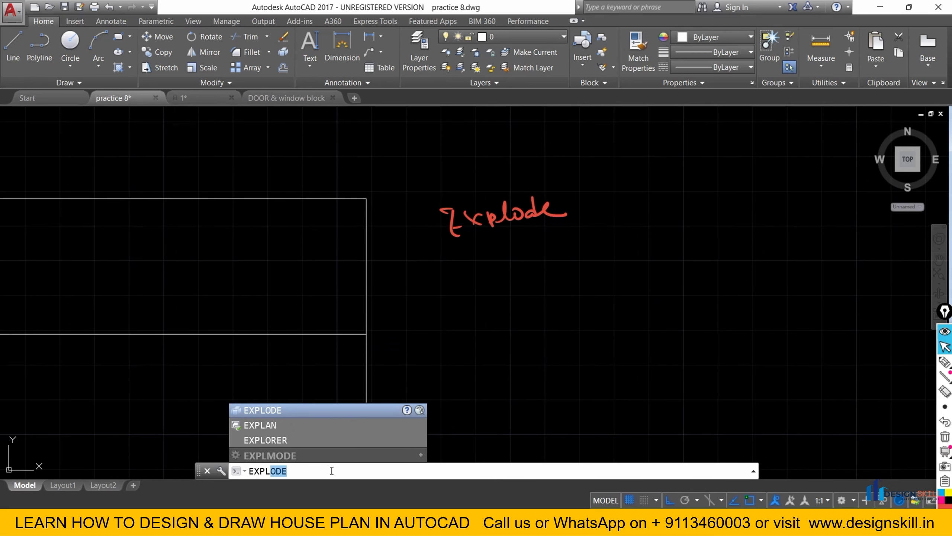
text(ODE)
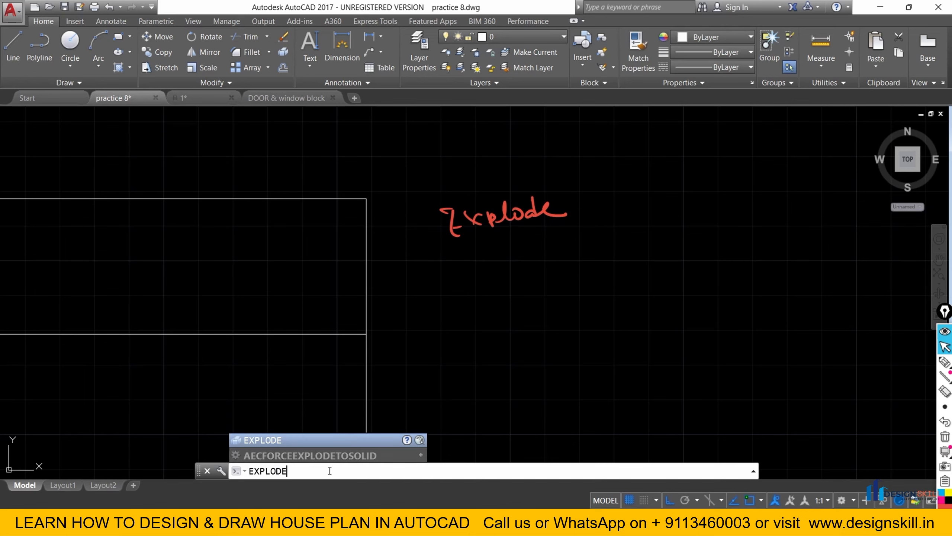
key(Return)
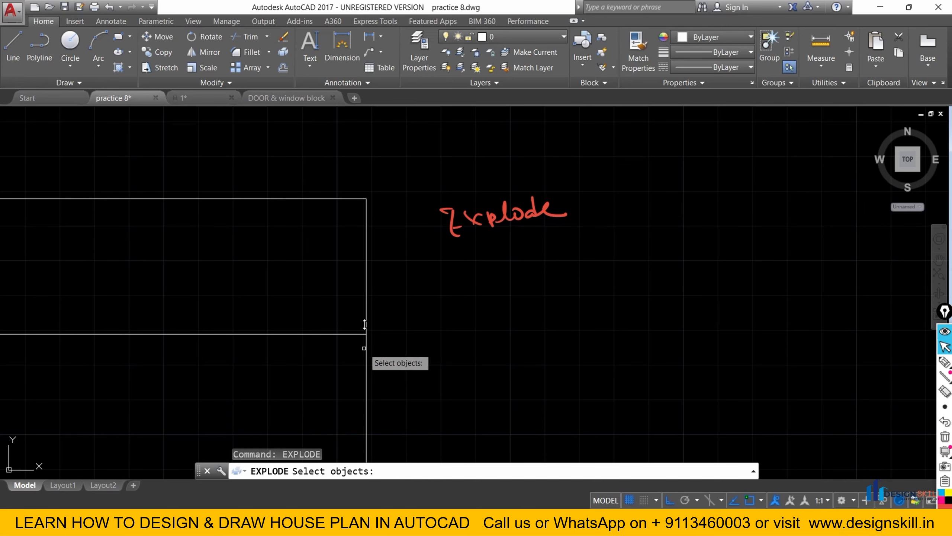
scroll(366, 323, down, 3)
scroll(150, 326, up, 5)
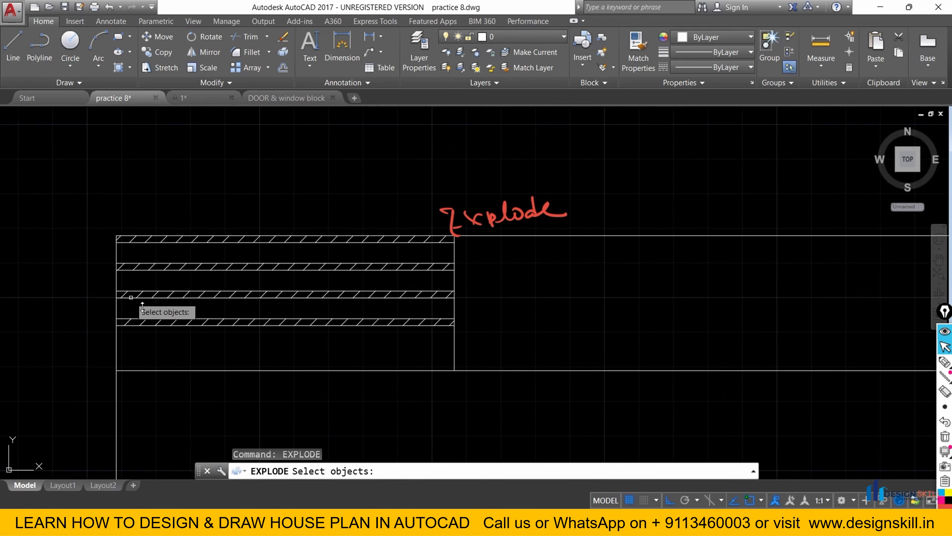
click(147, 325)
key(Return)
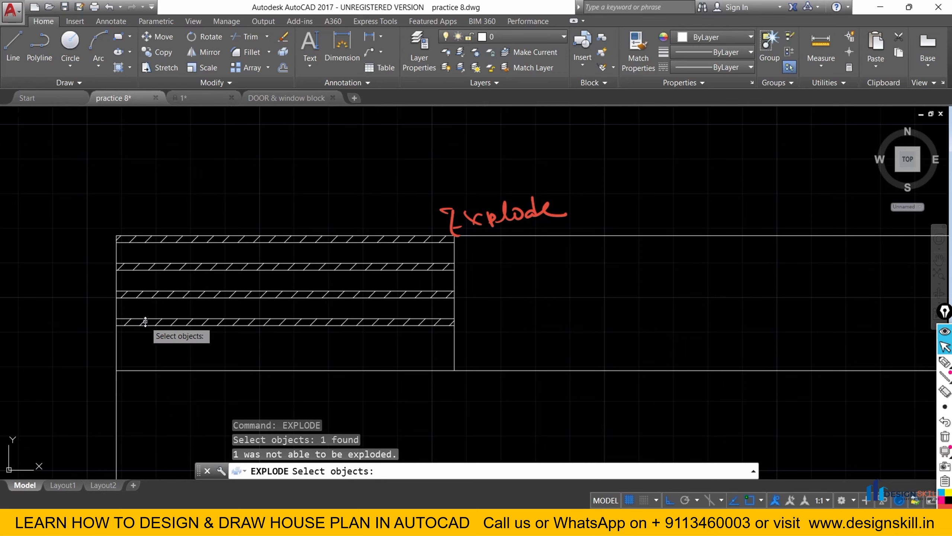
key(Escape)
scroll(160, 296, down, 3)
scroll(261, 268, up, 3)
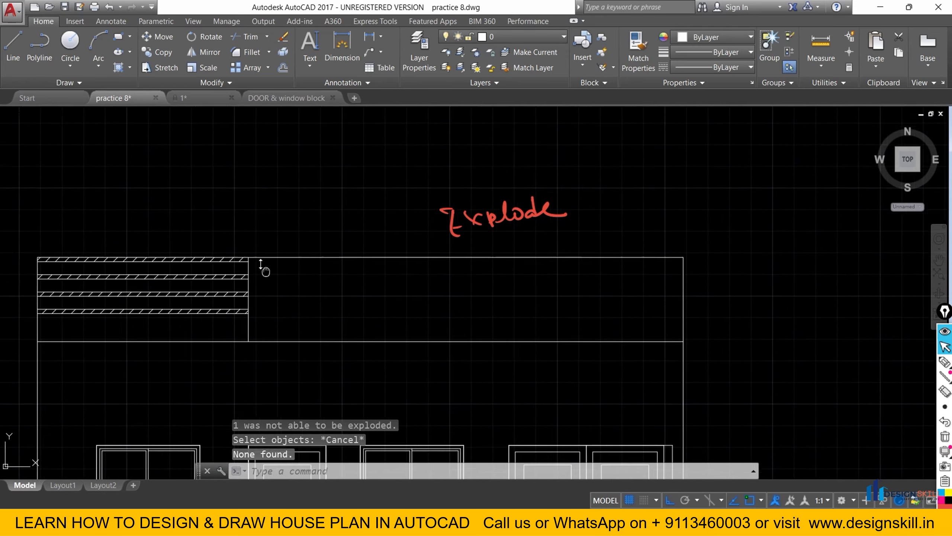
scroll(422, 185, down, 3)
scroll(422, 186, up, 1)
mouse_move(382, 327)
middle_down()
mouse_move(293, 304)
mouse_move(346, 308)
mouse_move(302, 318)
middle_up()
scroll(486, 213, down, 2)
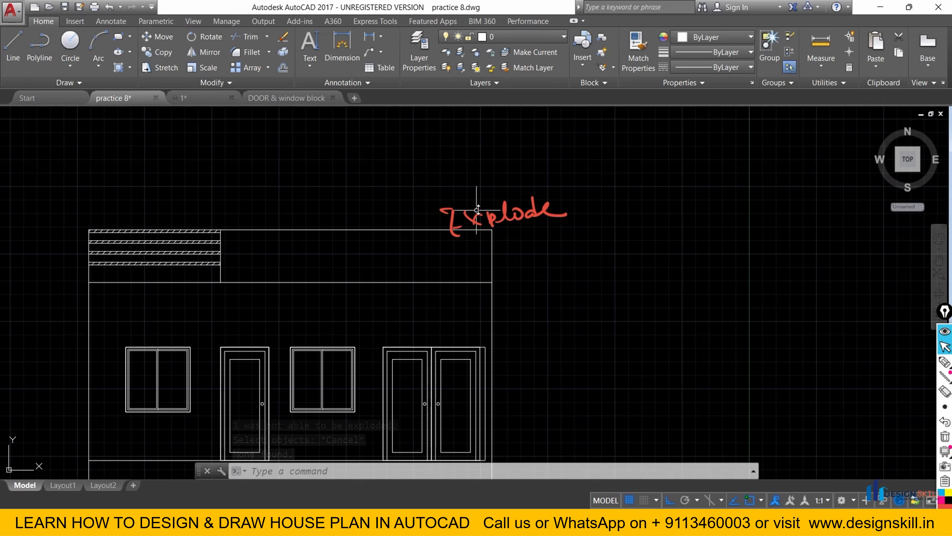
scroll(629, 219, up, 2)
scroll(448, 262, down, 2)
scroll(449, 262, up, 3)
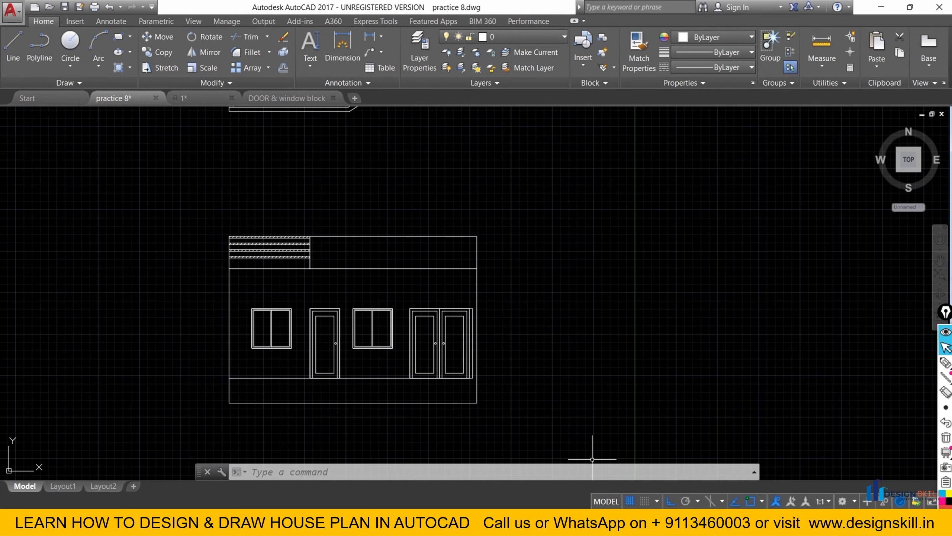
Bring up the reference image enlarged at the slatted panel and mark its two vertical post positions in red.
click(600, 523)
scroll(849, 177, up, 5)
scroll(849, 177, up, 10)
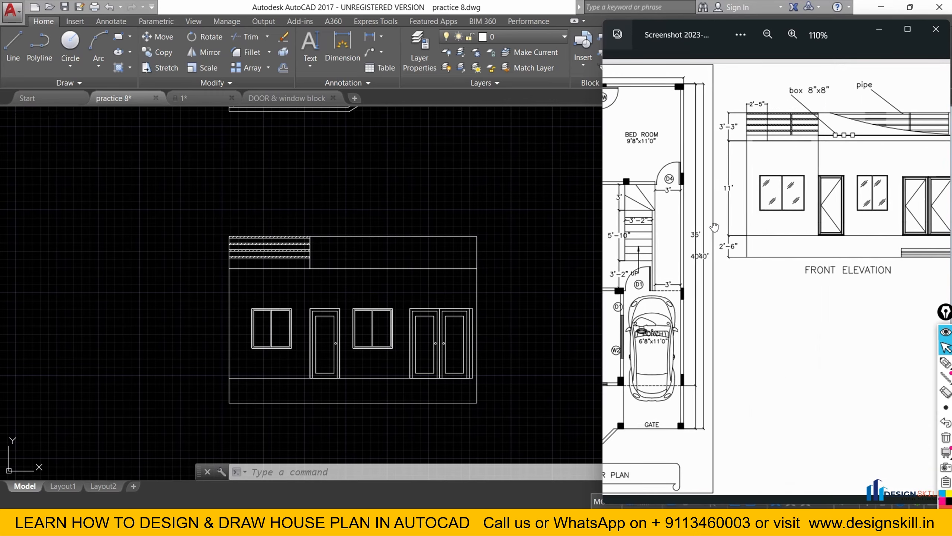
drag(740, 128, 728, 173)
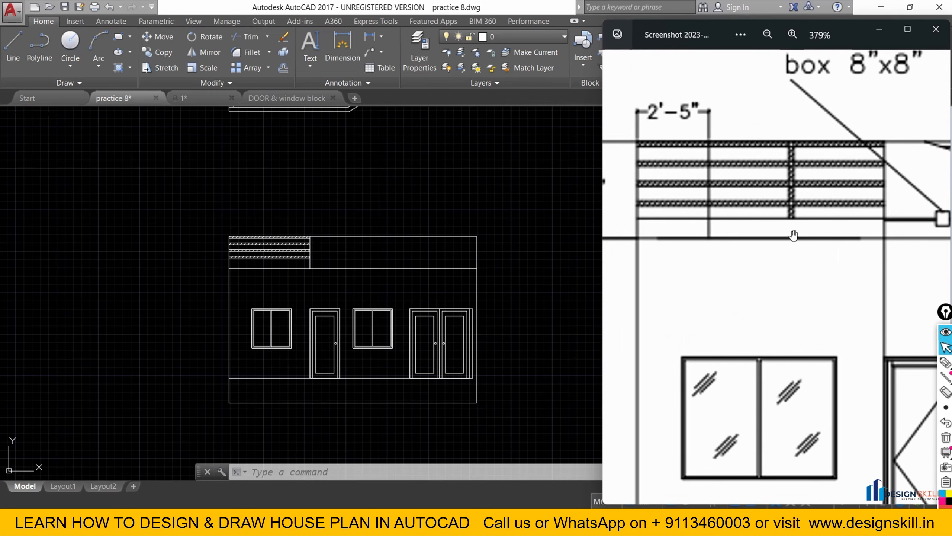
mouse_move(946, 363)
click(901, 362)
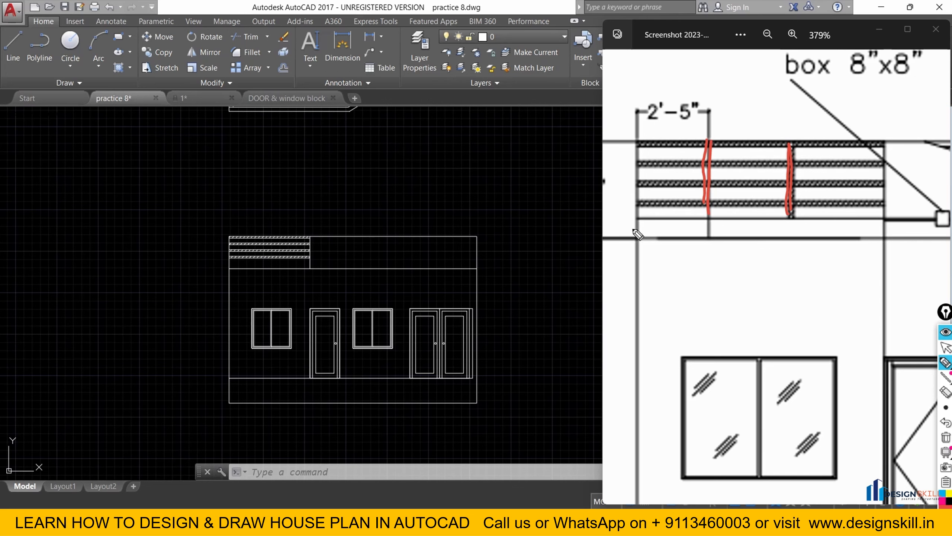
Draw a vertical line along the slatted panel's left edge, from the band's lower corner to its upper corner.
scroll(249, 246, up, 5)
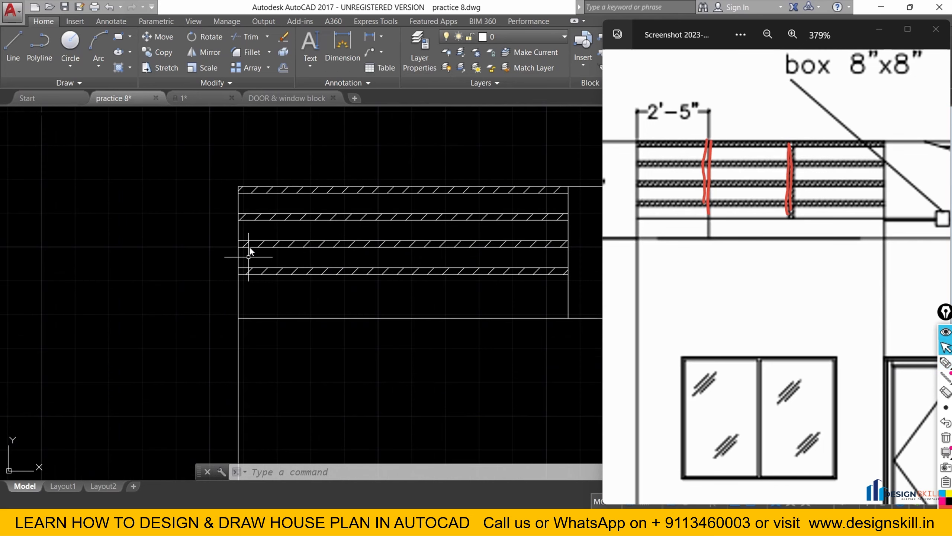
click(253, 297)
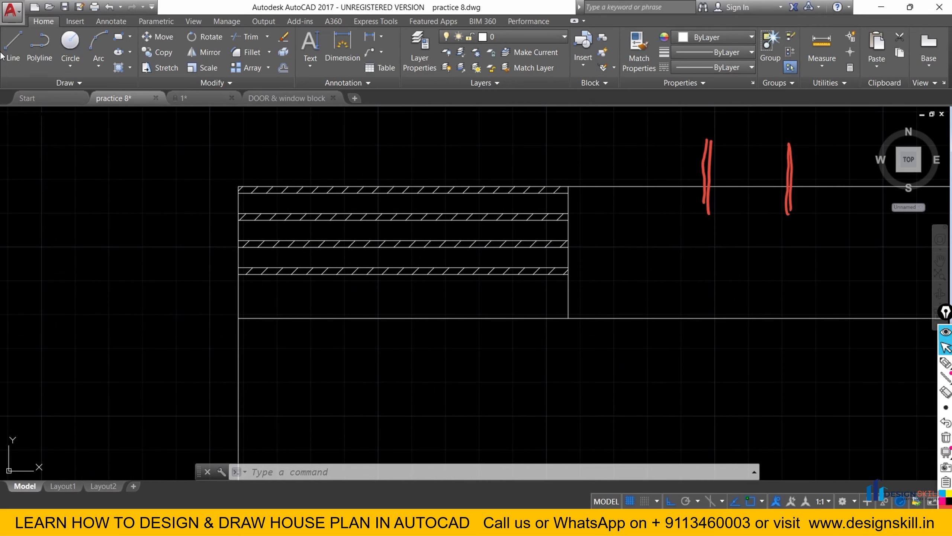
click(13, 41)
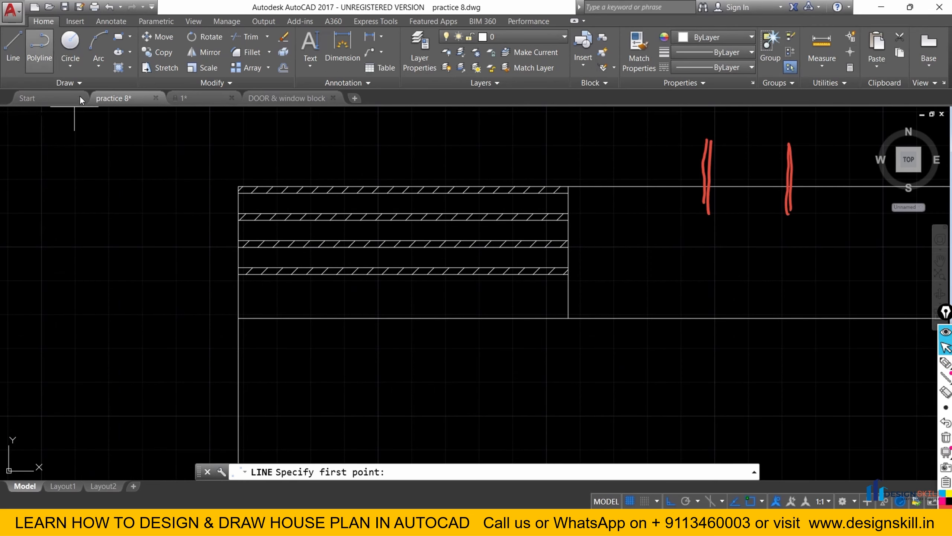
click(242, 321)
click(238, 189)
key(Escape)
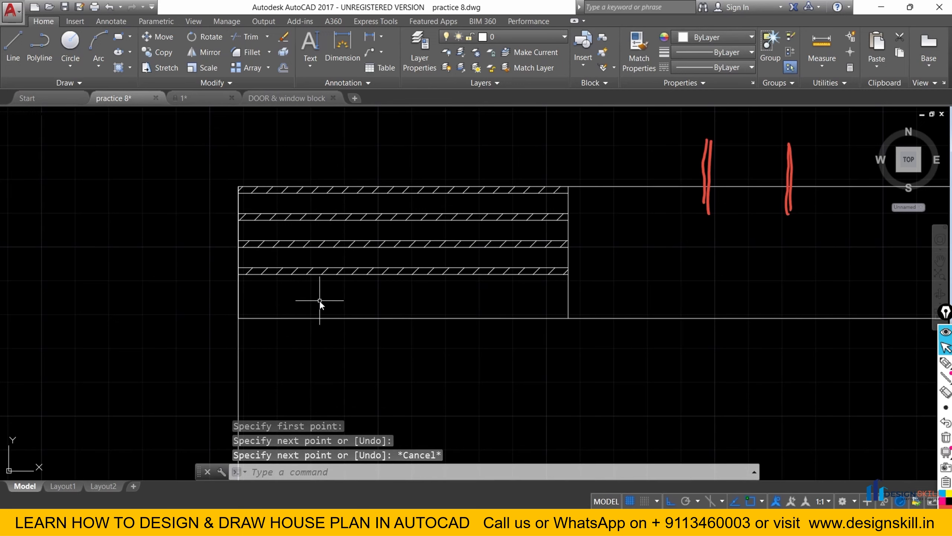
Offset the panel's left edge line 2'5" to the right, into the slatted panel.
text(o)
key(Return)
text(2')
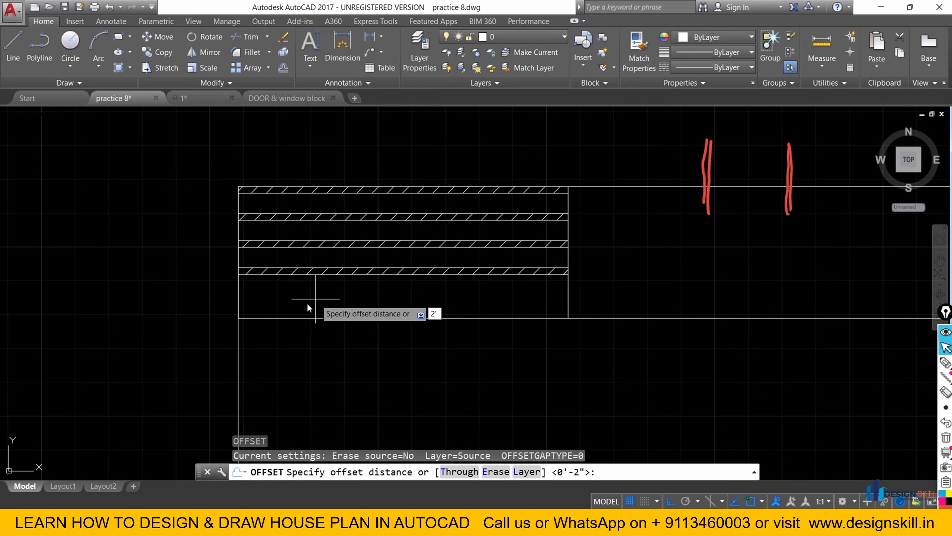
text(5")
key(Return)
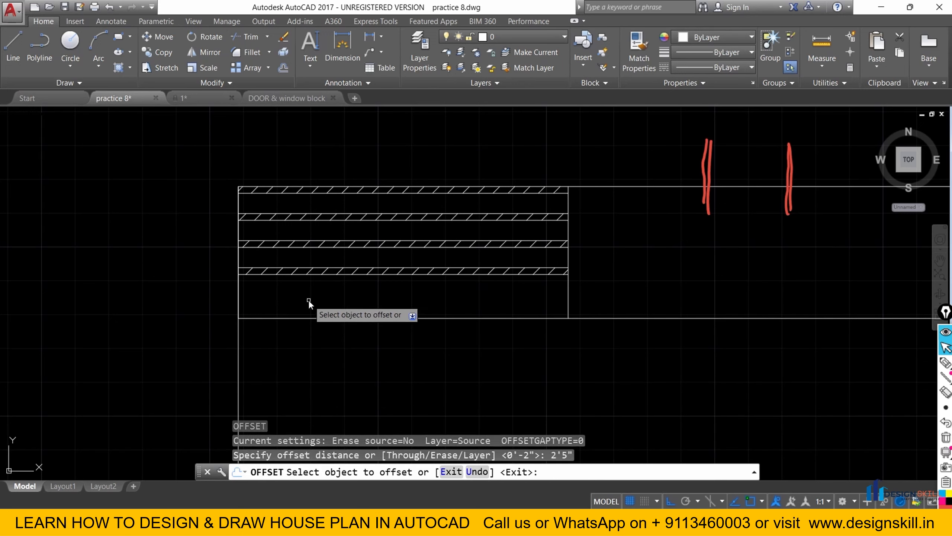
click(240, 303)
click(253, 303)
key(Escape)
Erase the helper line lying over the slatted panel's left edge.
scroll(240, 300, up, 4)
click(251, 304)
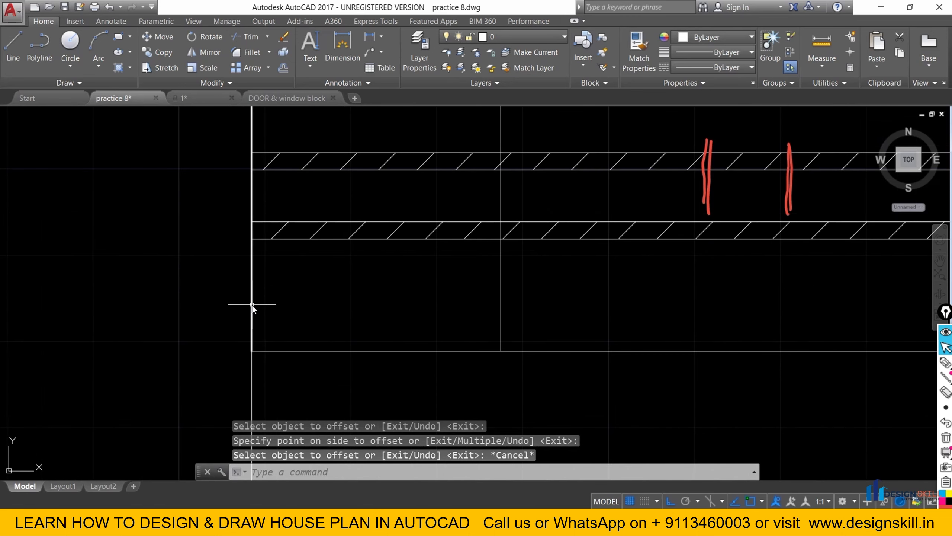
key(Delete)
scroll(293, 292, down, 2)
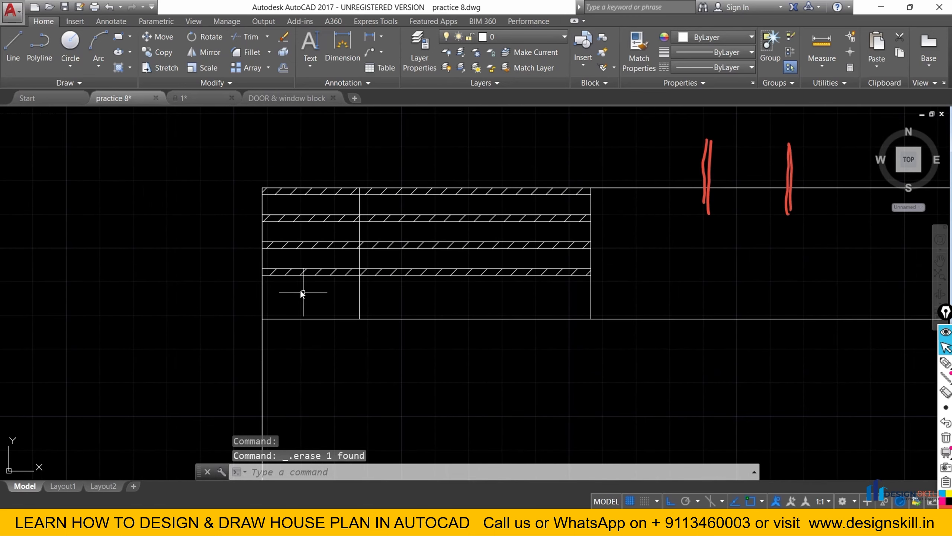
Offset the vertical line inside the panel 2" to the right to form the first post.
text(o)
key(Return)
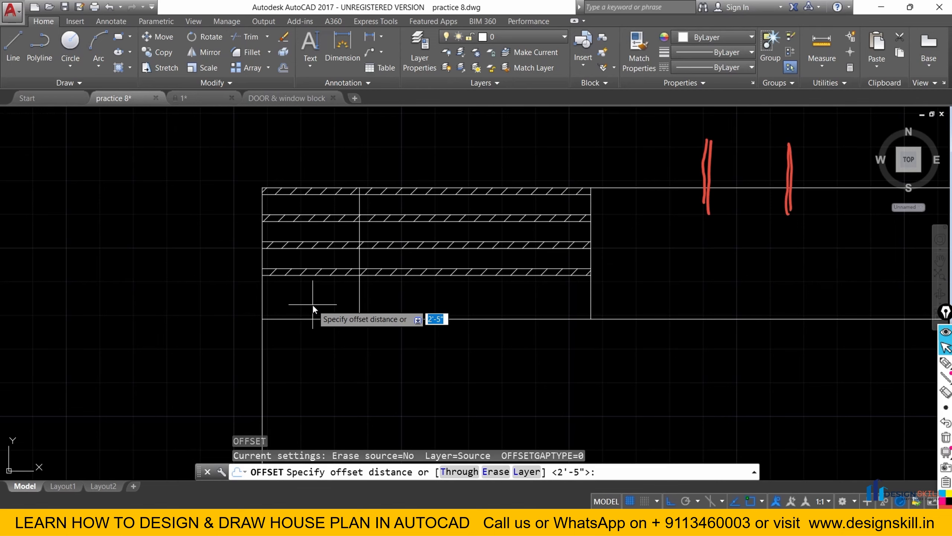
text(2")
key(Return)
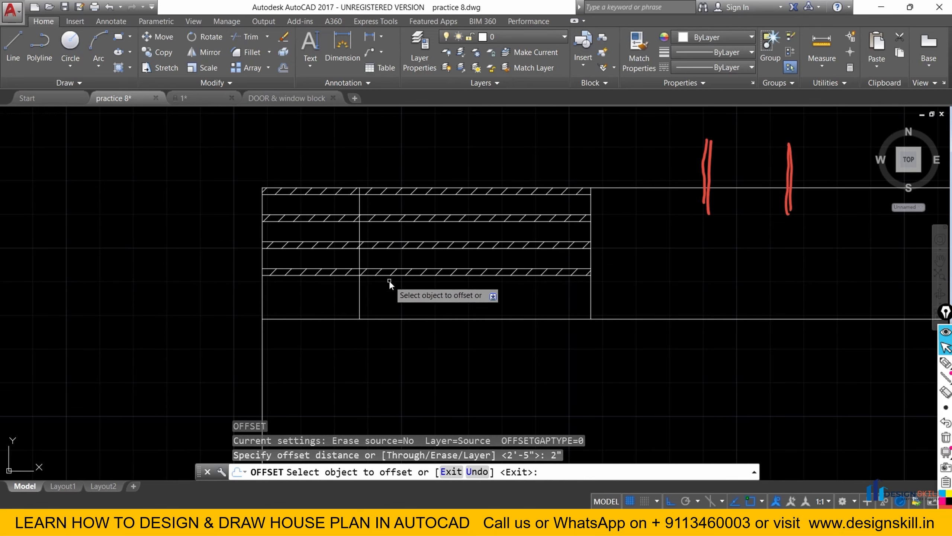
click(359, 301)
click(383, 306)
right_click(393, 304)
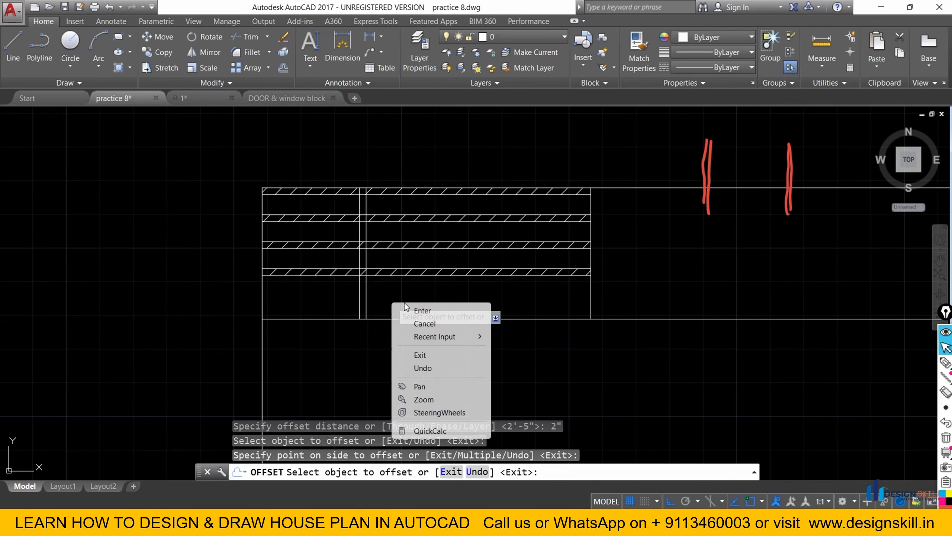
click(414, 313)
Offset the first post's right line 2'5" to the right to place the second post's left line.
scroll(376, 295, up, 6)
scroll(339, 303, down, 6)
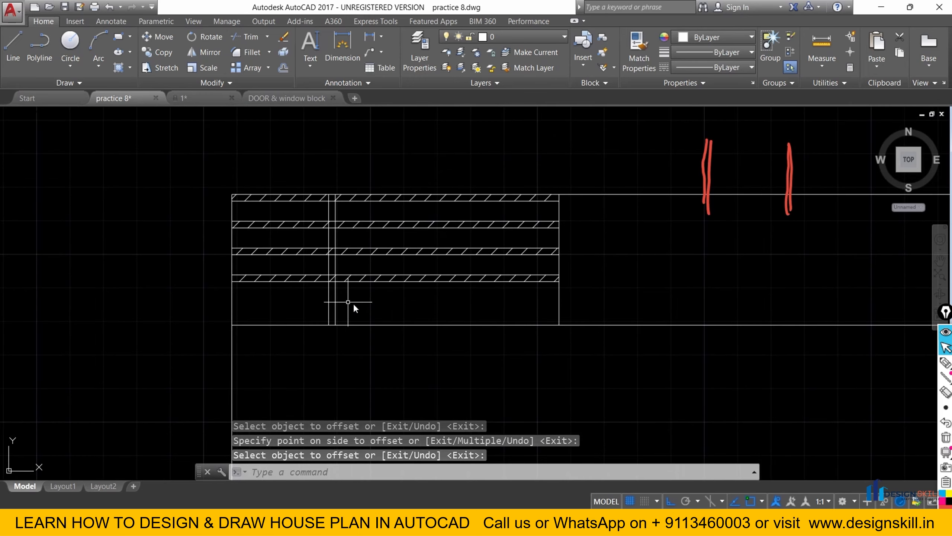
scroll(355, 303, up, 2)
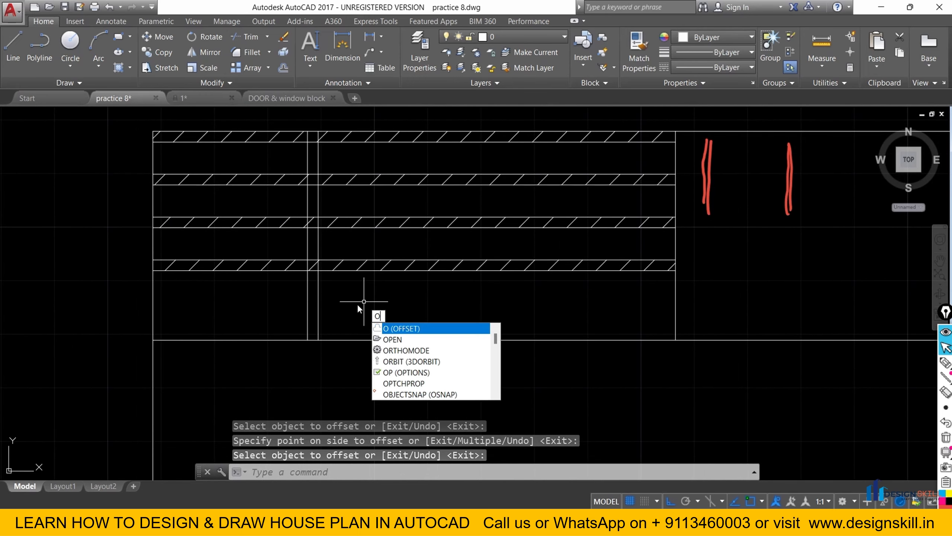
key(Return)
text(2'5)
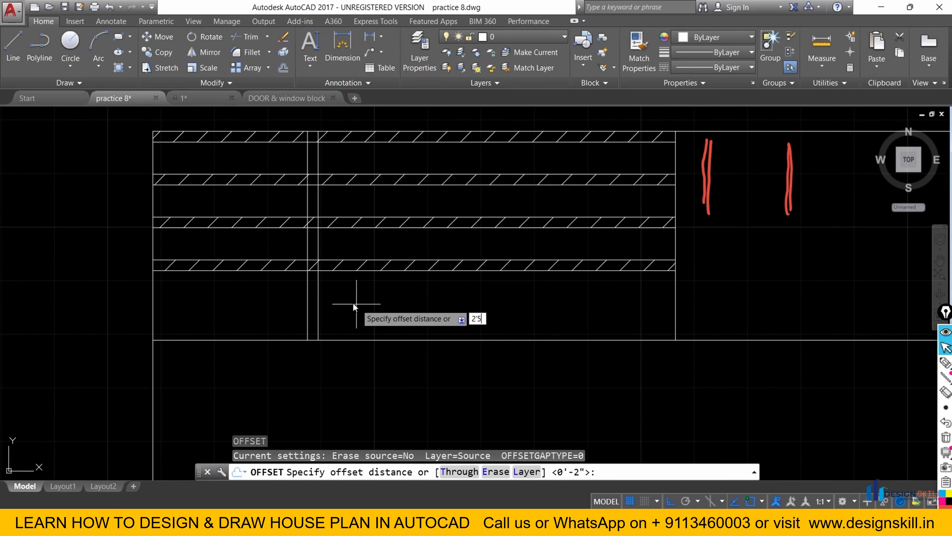
key(Return)
click(318, 307)
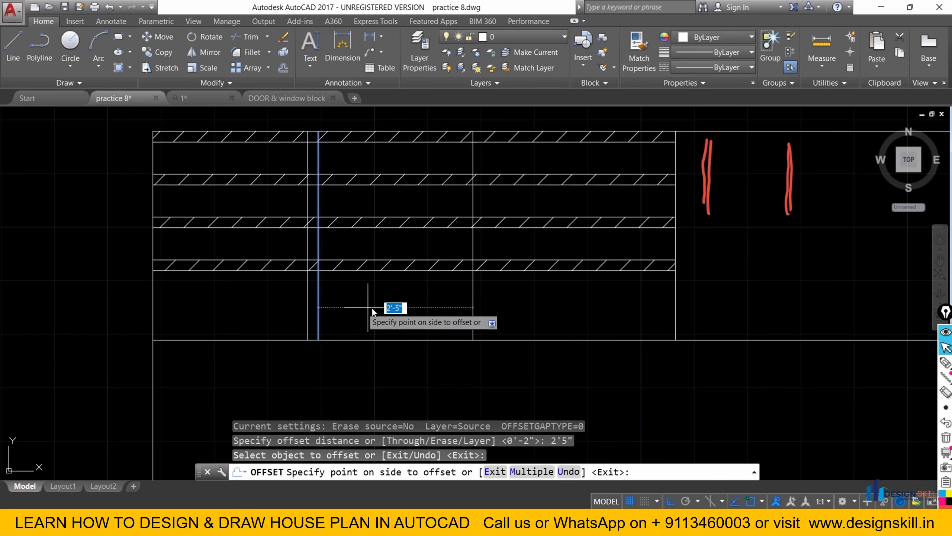
click(374, 307)
right_click(376, 307)
click(395, 311)
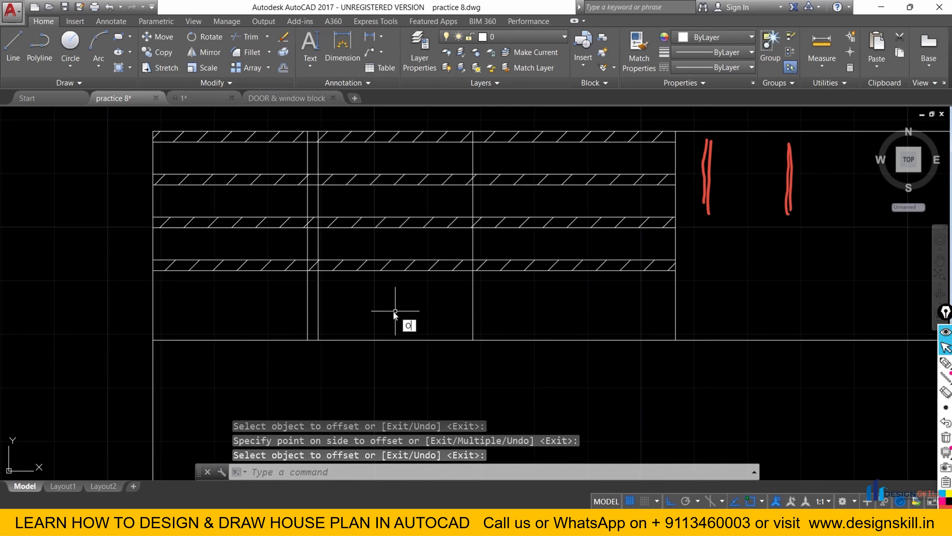
Offset the second post's left line 2" to the right to complete the second vertical post.
key(Return)
text(2)
key(Return)
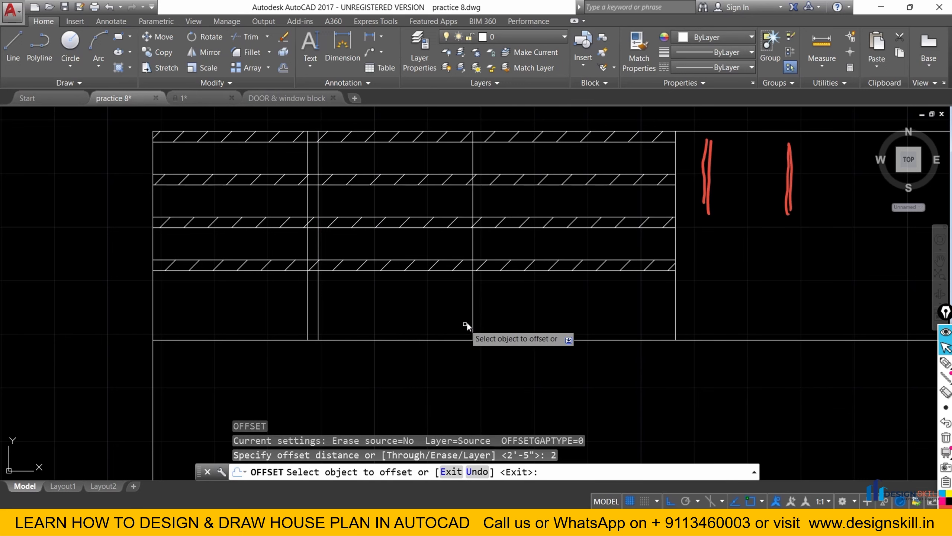
click(473, 325)
click(504, 314)
right_click(431, 302)
click(431, 310)
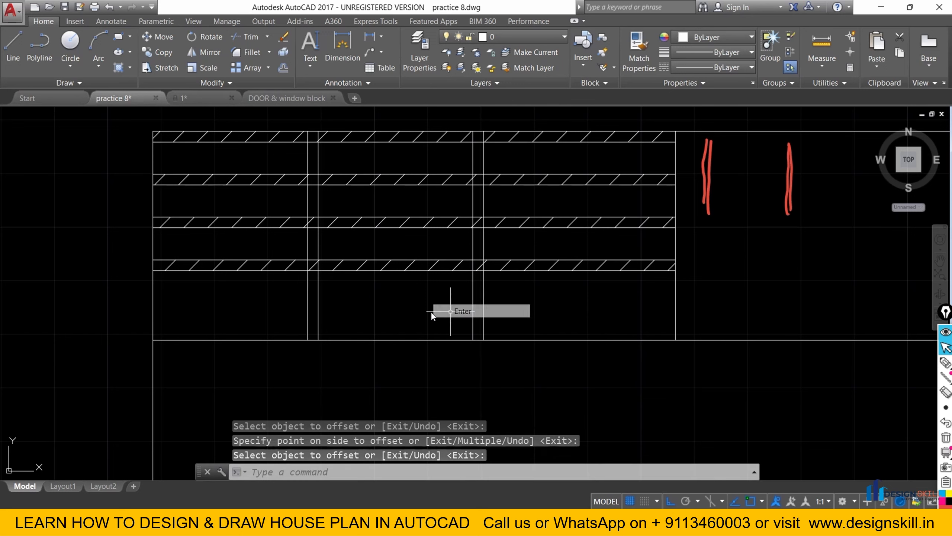
Trim the lowest slat's hatch where it crosses the first vertical post.
text(TR)
key(Return)
key(Return)
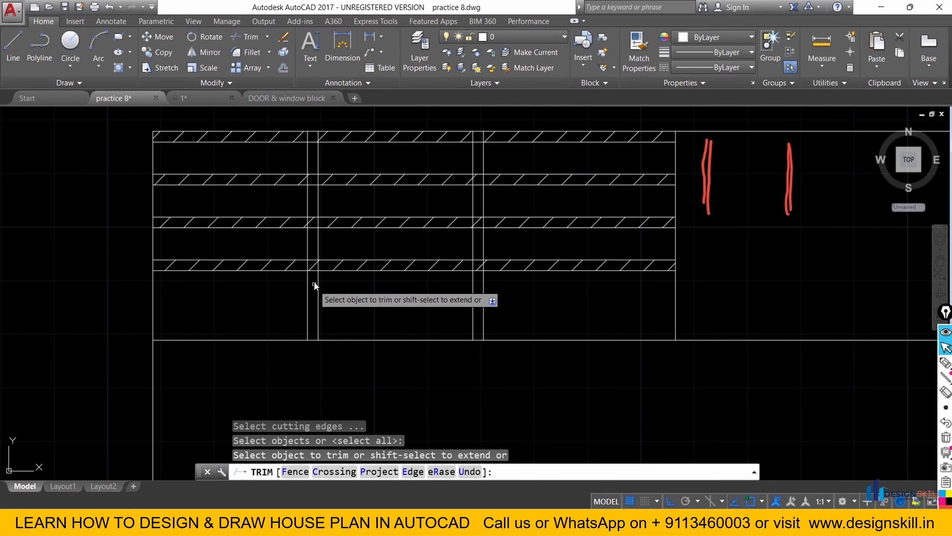
scroll(317, 268, up, 6)
click(313, 254)
click(301, 251)
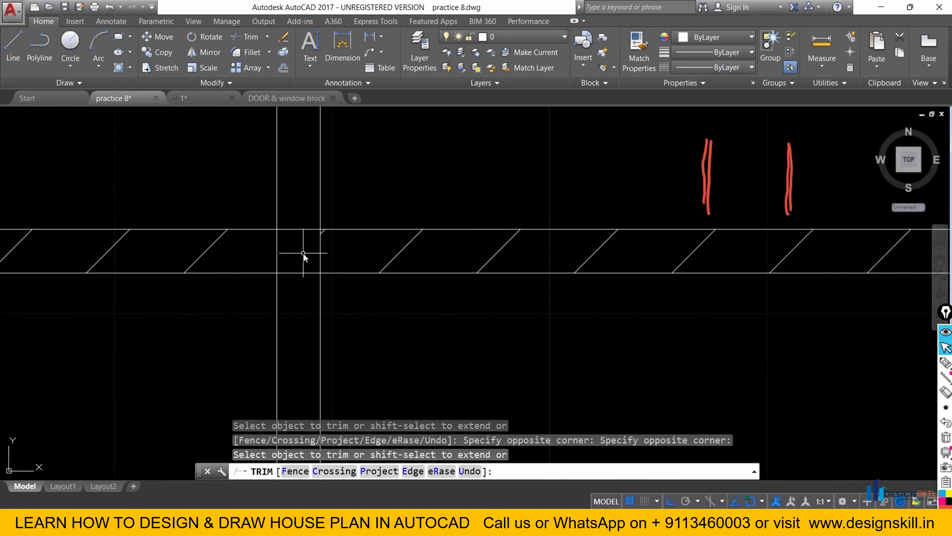
key(Escape)
scroll(295, 278, down, 5)
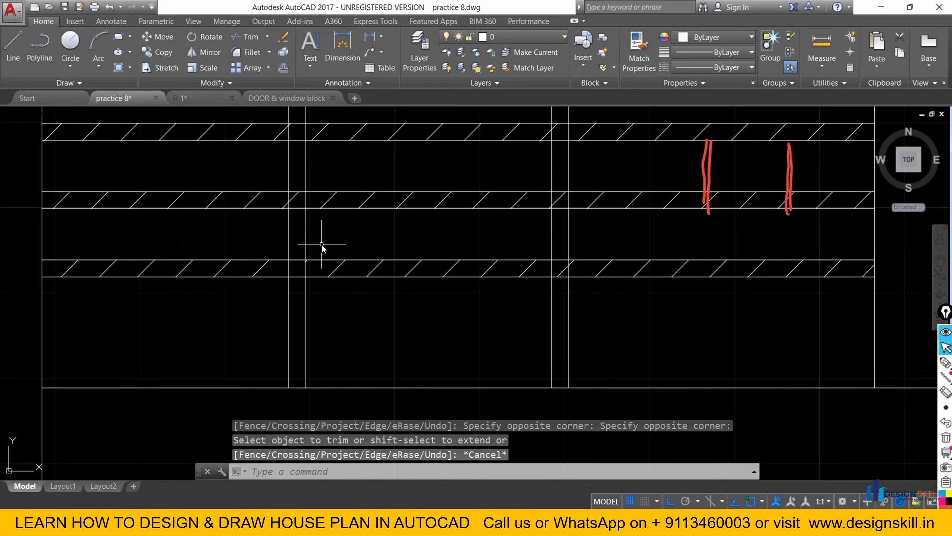
Trim the remaining slat lines and hatching inside the first vertical post, up to the panel's top slat.
text(TR)
key(Return)
key(Return)
click(303, 281)
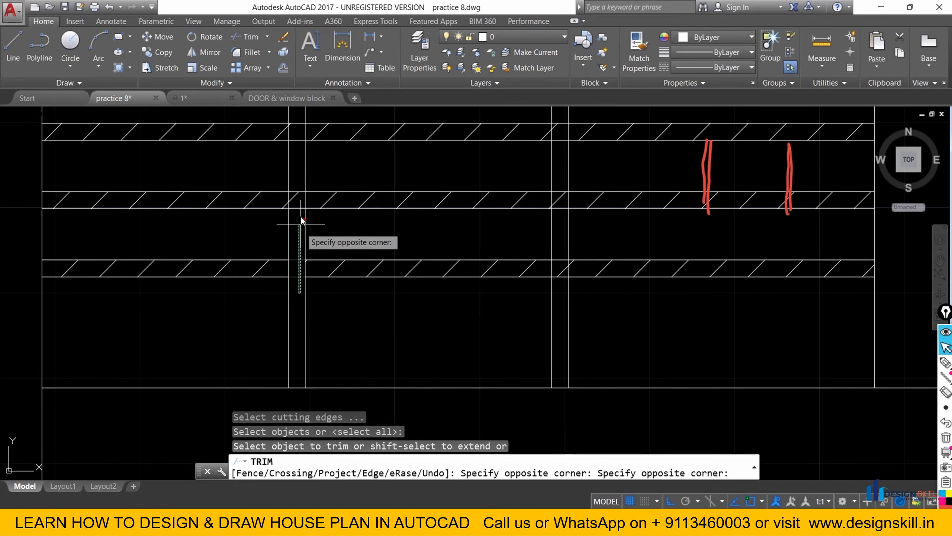
click(299, 189)
middle_drag(299, 189, 297, 272)
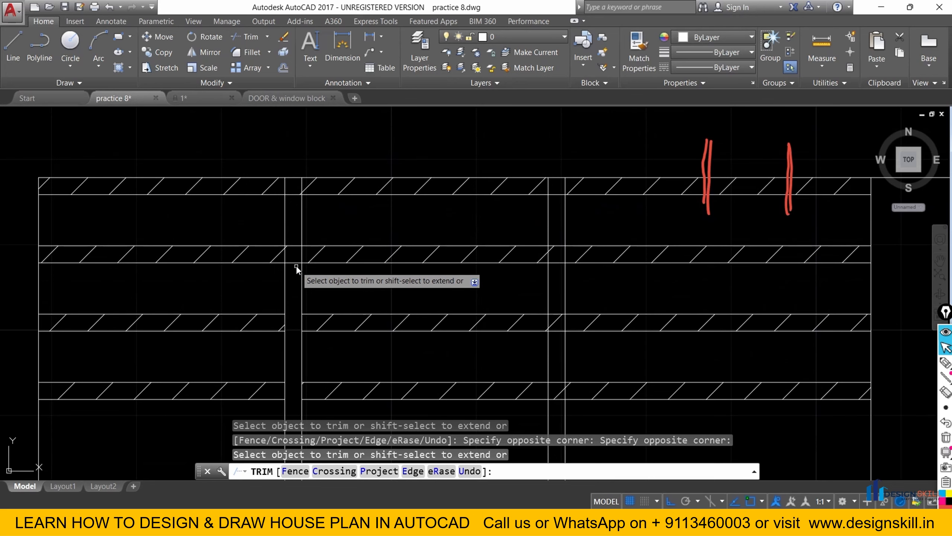
click(297, 268)
click(294, 186)
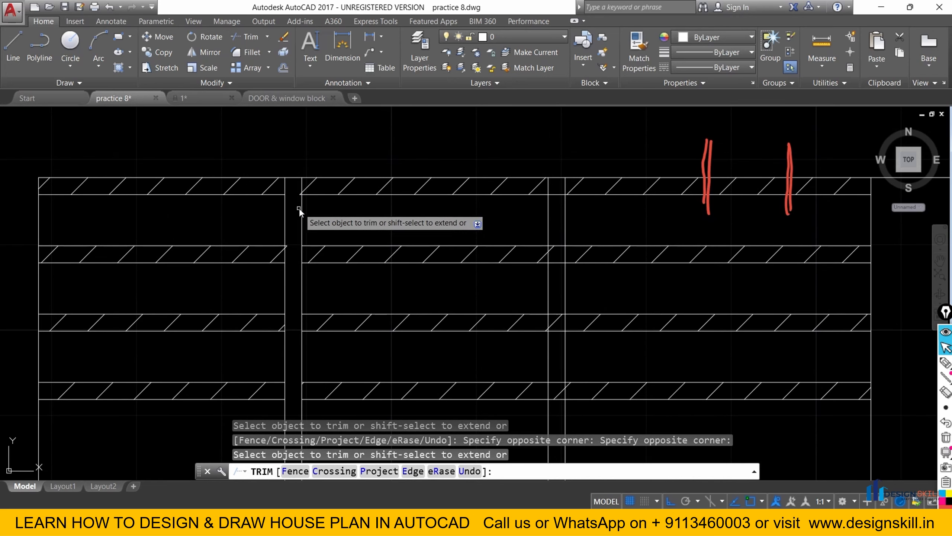
Trim the two lower slats where they cross the second vertical post.
scroll(299, 208, down, 2)
scroll(437, 330, up, 4)
click(503, 335)
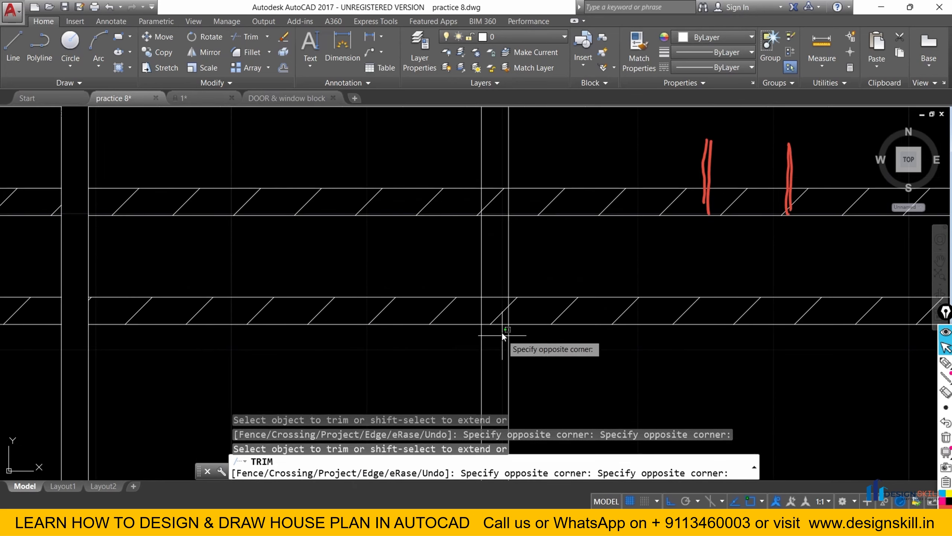
click(491, 167)
Trim the upper slats and the leftover hatch ends inside the second vertical post.
scroll(475, 193, up, 2)
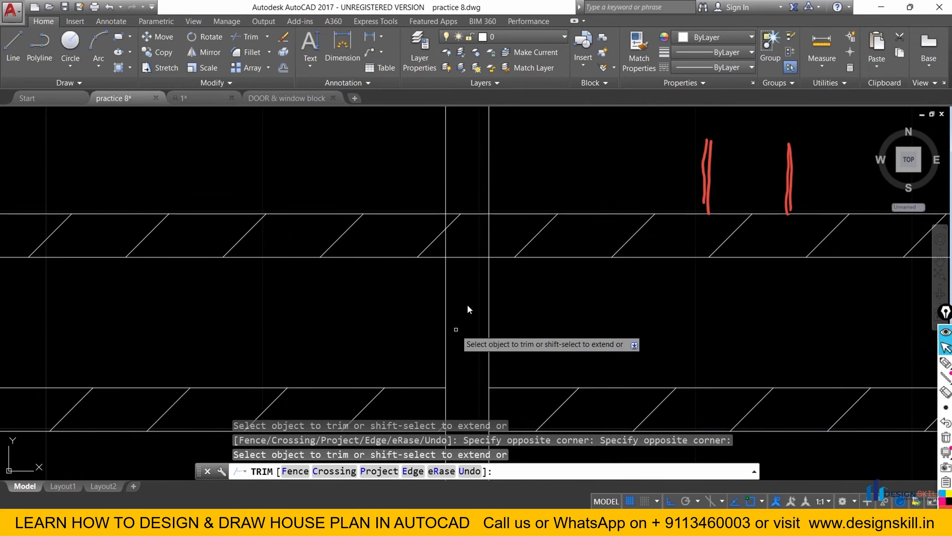
scroll(460, 289, down, 4)
scroll(454, 263, up, 4)
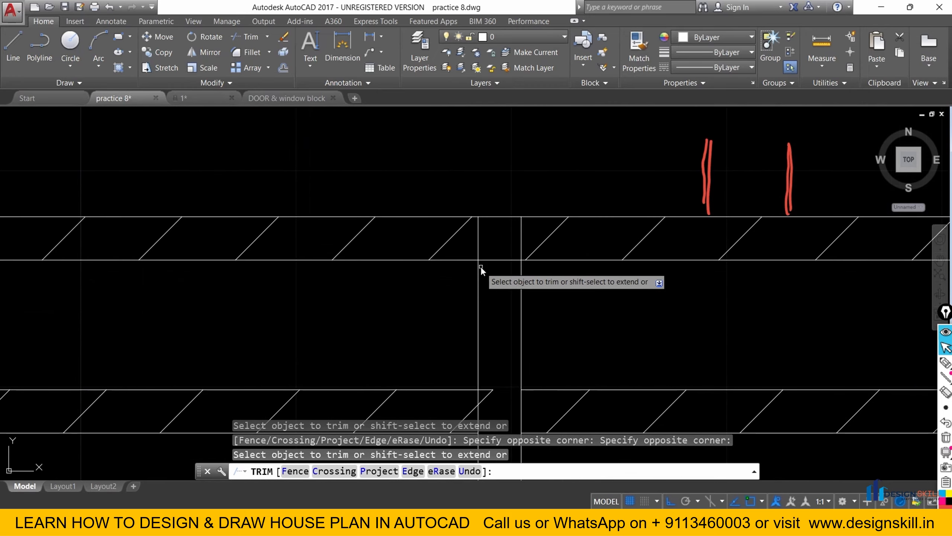
click(502, 273)
click(491, 231)
middle_drag(490, 312, 477, 263)
click(478, 263)
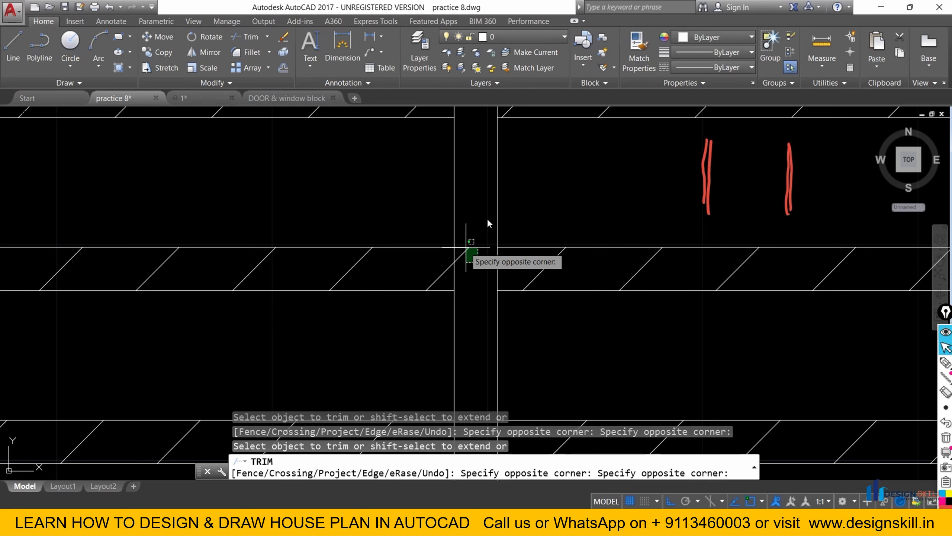
click(466, 248)
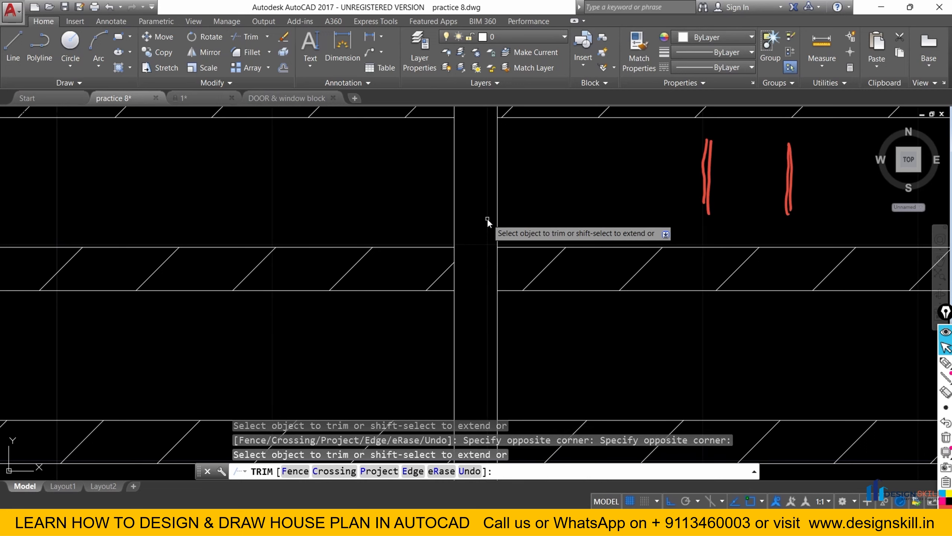
scroll(481, 287, down, 5)
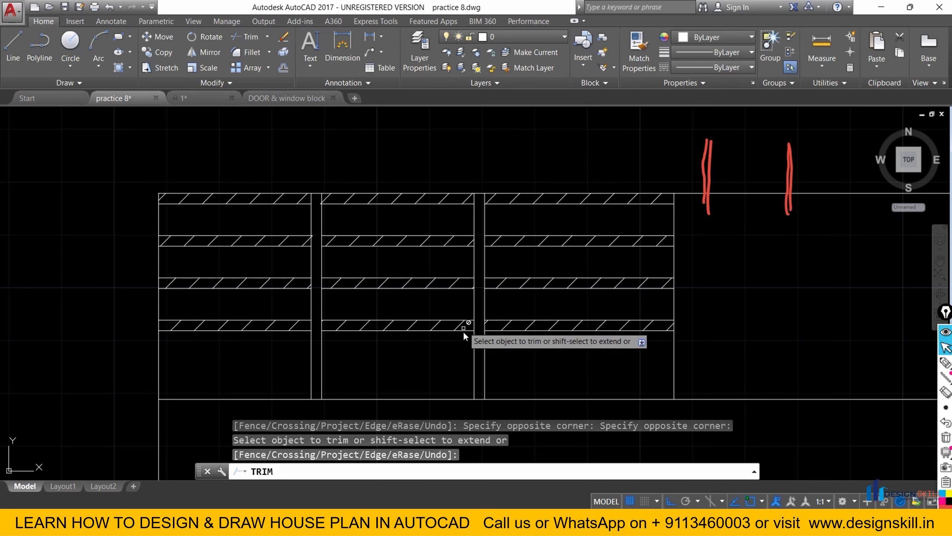
key(Escape)
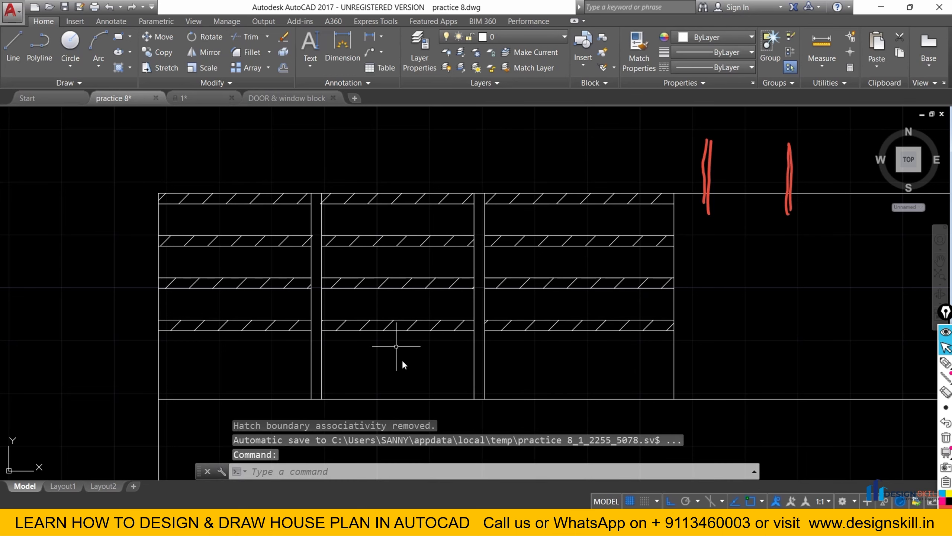
Hatch the interiors of both vertical posts with the ANSI31 pattern at scale 1.
click(319, 473)
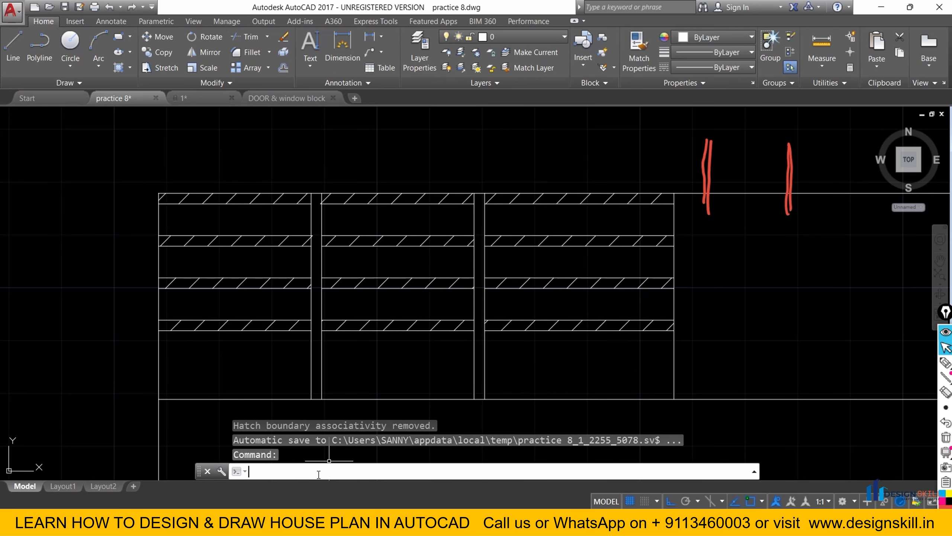
text(HAT)
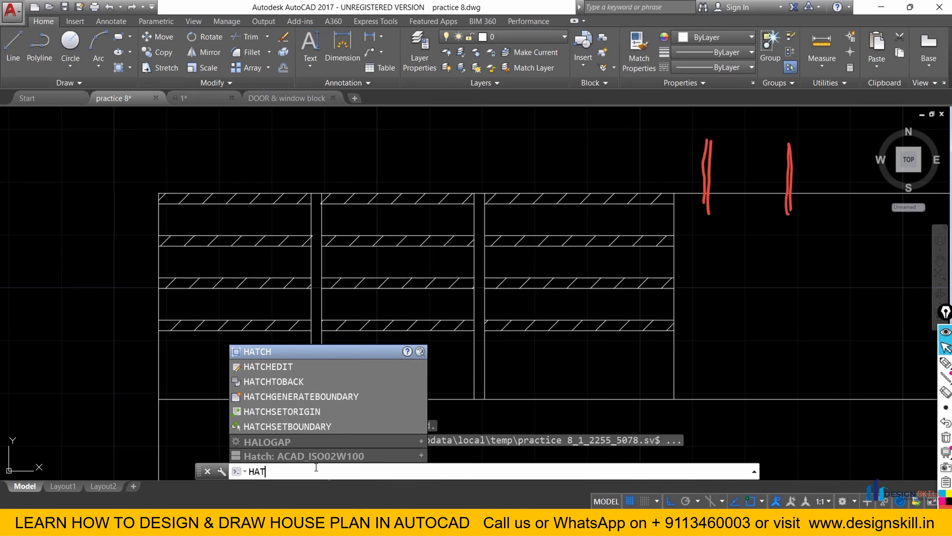
text(CH)
key(Return)
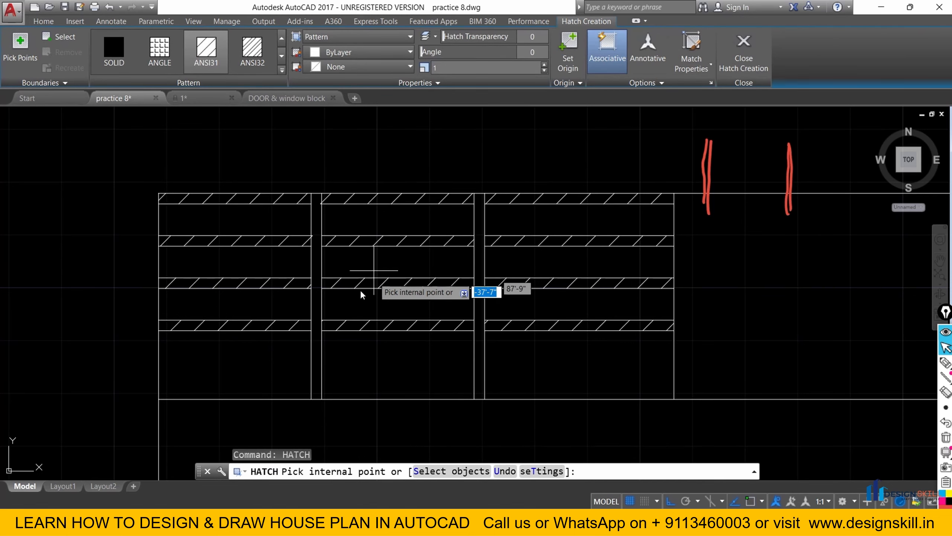
scroll(316, 309, up, 2)
click(317, 307)
scroll(297, 287, down, 2)
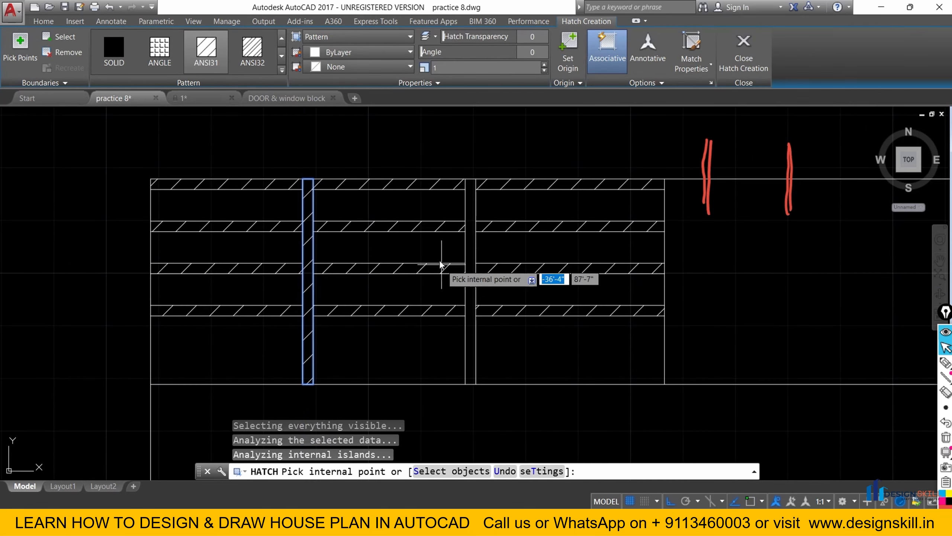
scroll(462, 253, up, 3)
click(477, 252)
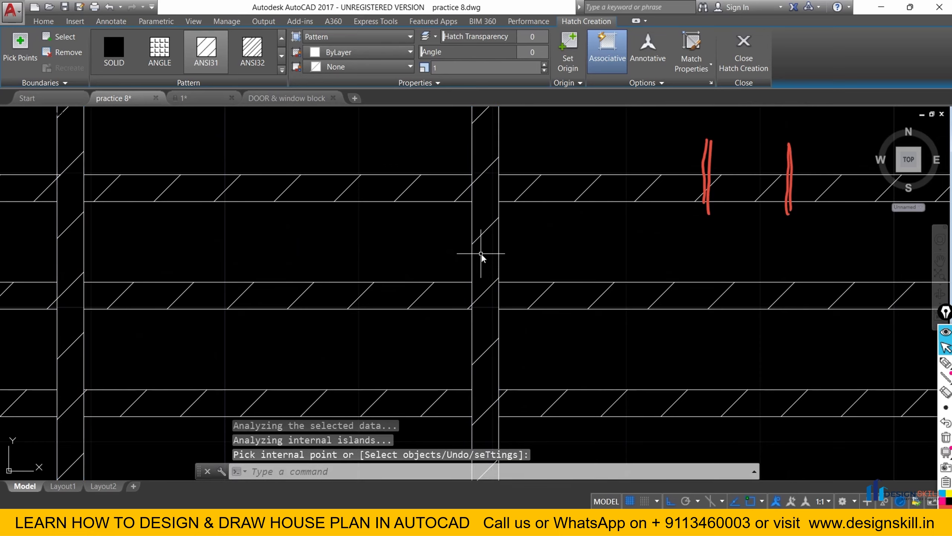
key(Escape)
scroll(481, 255, down, 5)
middle_drag(512, 321, 433, 331)
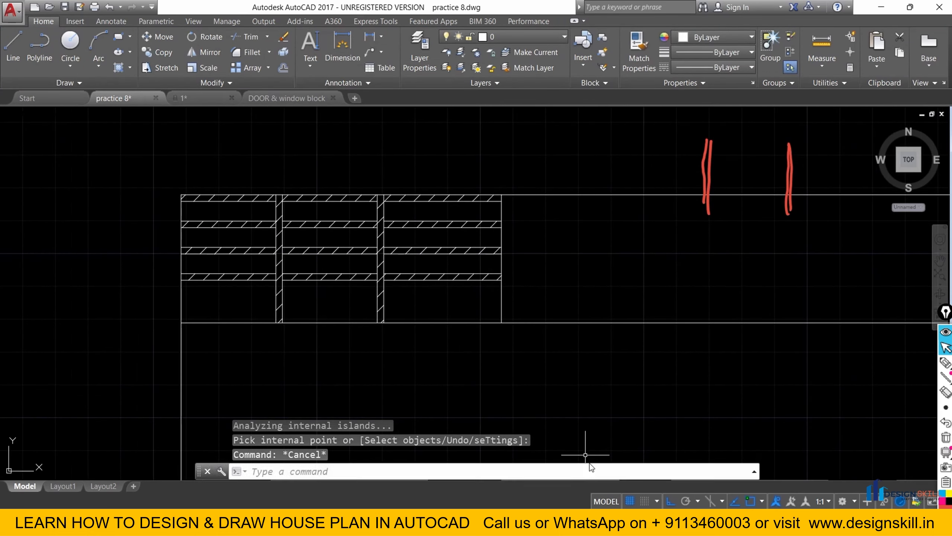
Examine the front elevation in the reference image, from the slatted panel across to the boxes and pipe detail.
click(604, 523)
scroll(681, 217, down, 3)
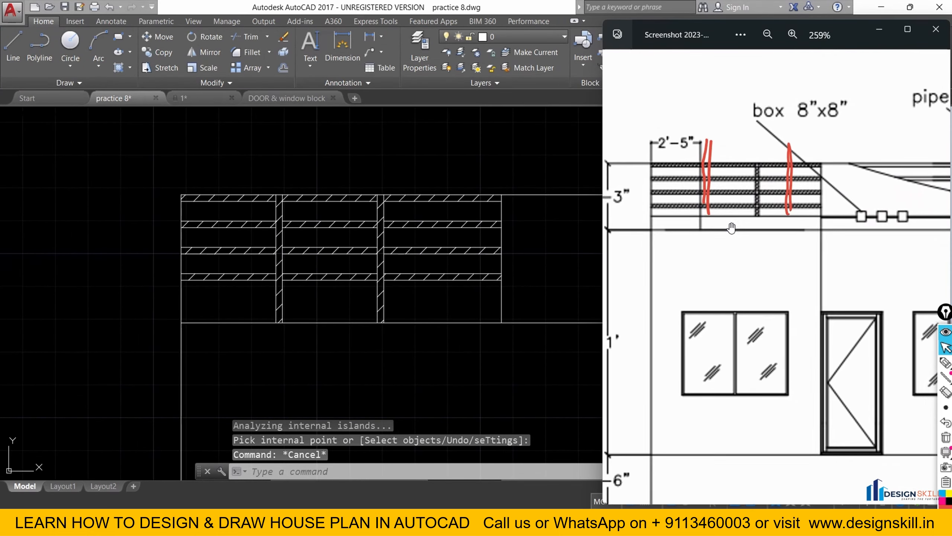
click(945, 442)
scroll(706, 253, down, 3)
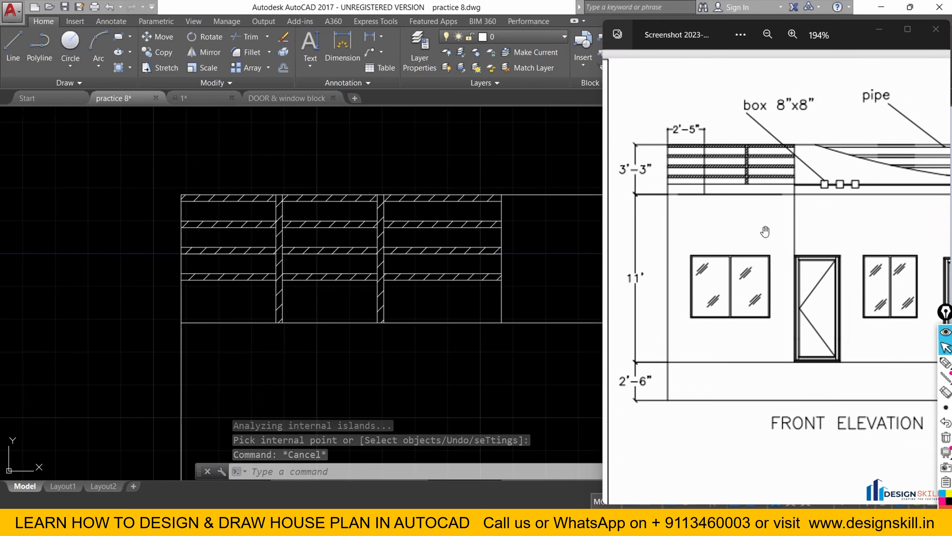
scroll(821, 191, up, 2)
drag(811, 188, 671, 196)
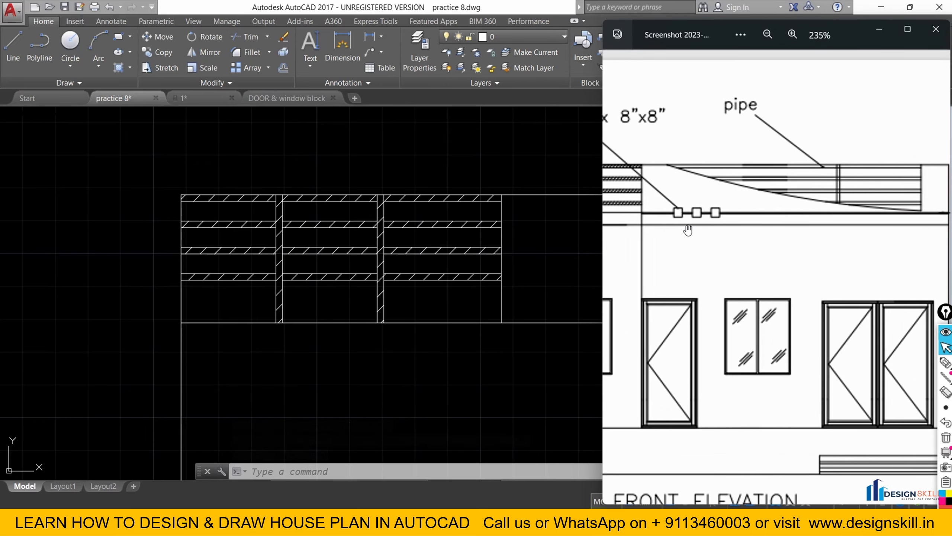
scroll(750, 190, up, 2)
scroll(750, 189, down, 2)
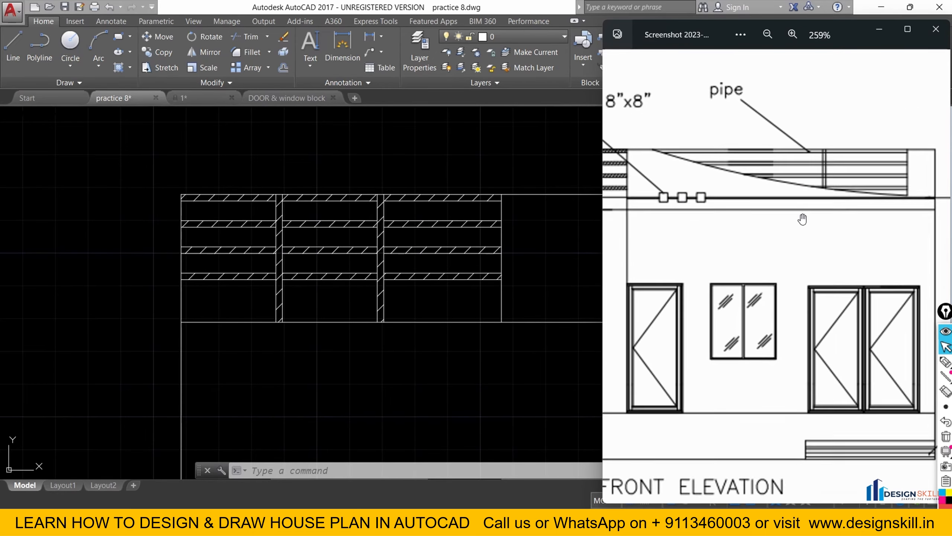
scroll(744, 212, up, 1)
Circle the band with the boxes on the reference image, compare it with the drawing, check the box size, and clear the markup.
click(902, 362)
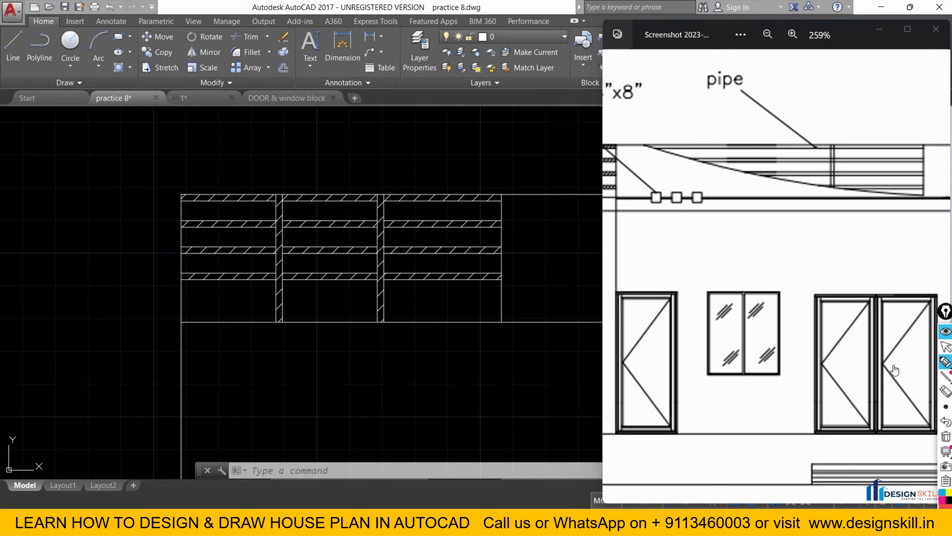
drag(623, 190, 882, 192)
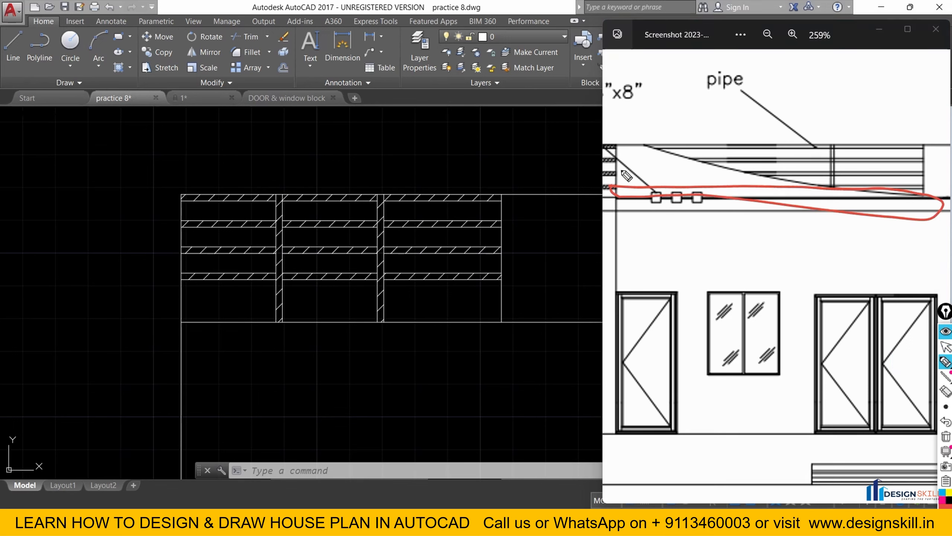
scroll(337, 297, down, 8)
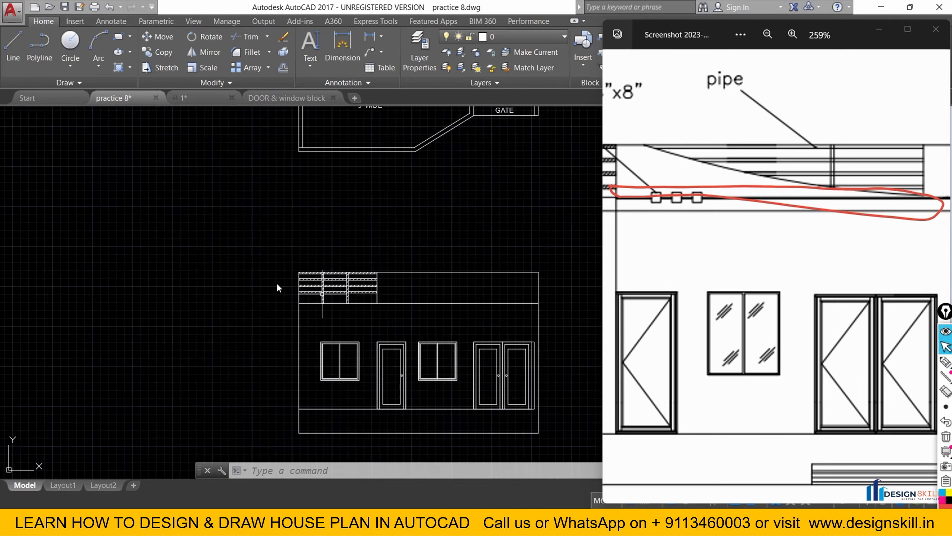
scroll(346, 277, up, 4)
scroll(724, 206, down, 1)
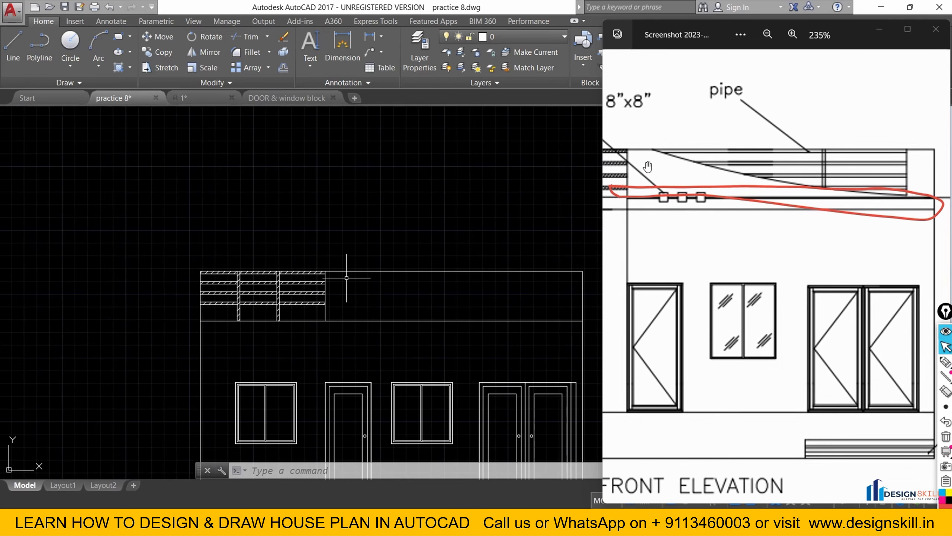
drag(727, 175, 775, 188)
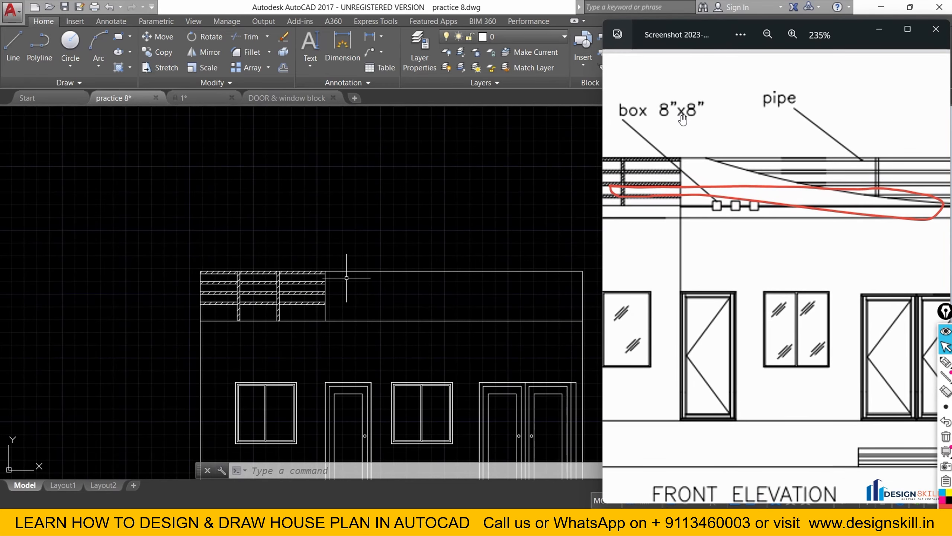
click(947, 436)
Draw an 8" by 8" square with the Line command in the empty space right of the elevation.
click(442, 297)
middle_drag(534, 267, 336, 242)
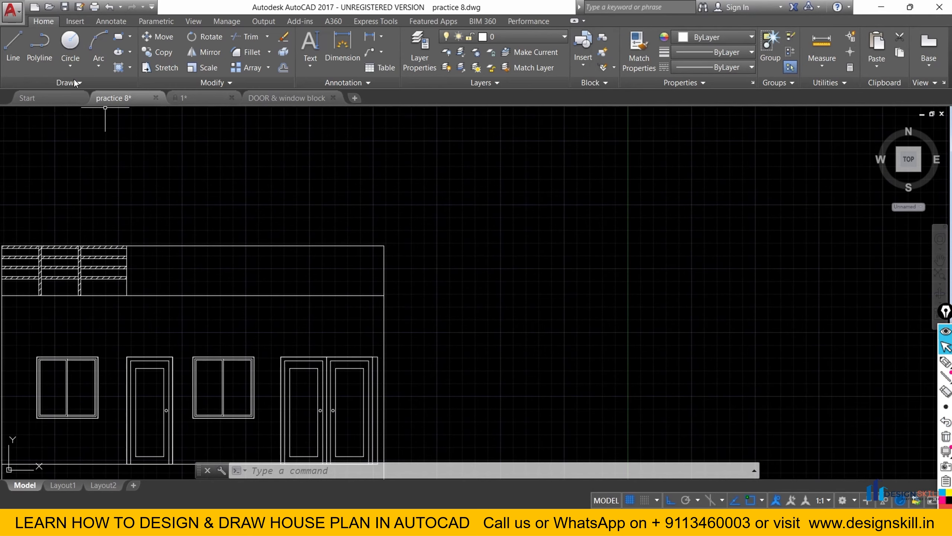
click(21, 48)
click(483, 307)
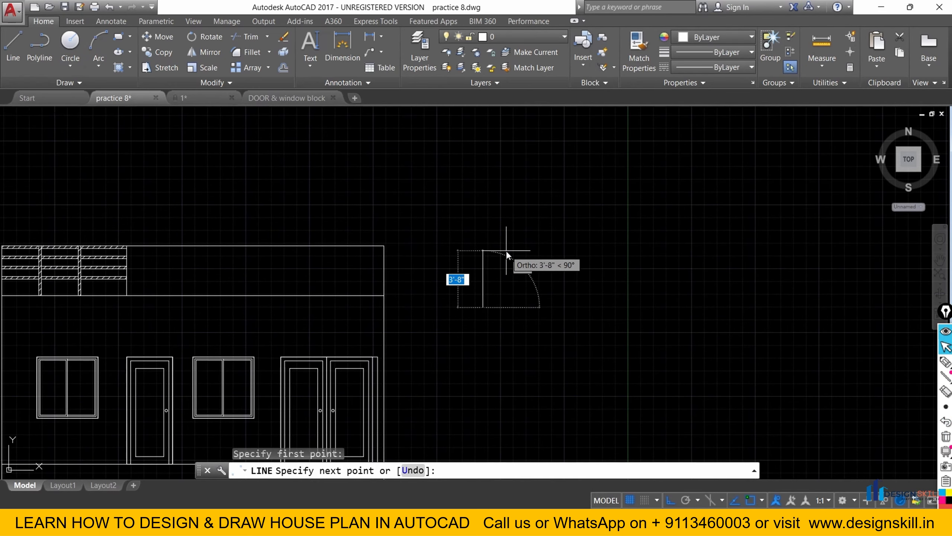
text(8)
key(Return)
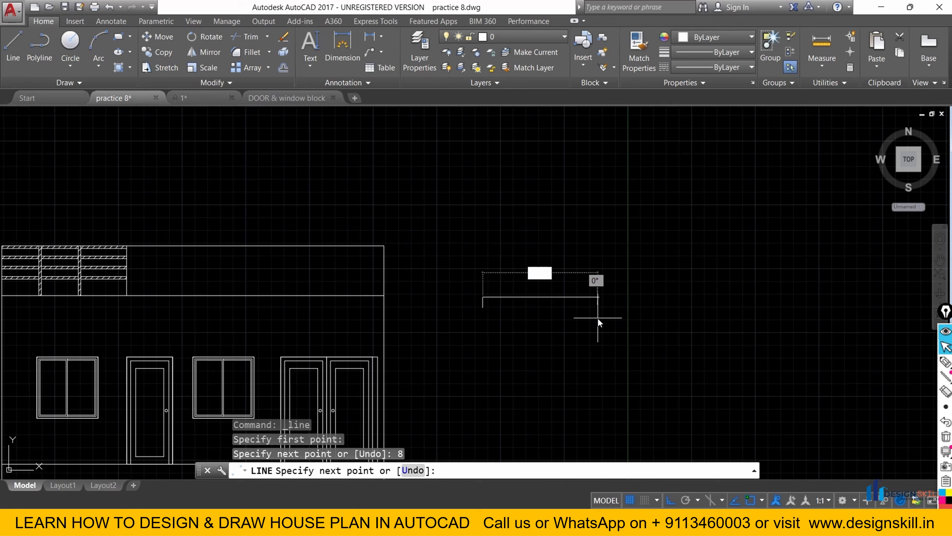
text(8)
key(Return)
text(8)
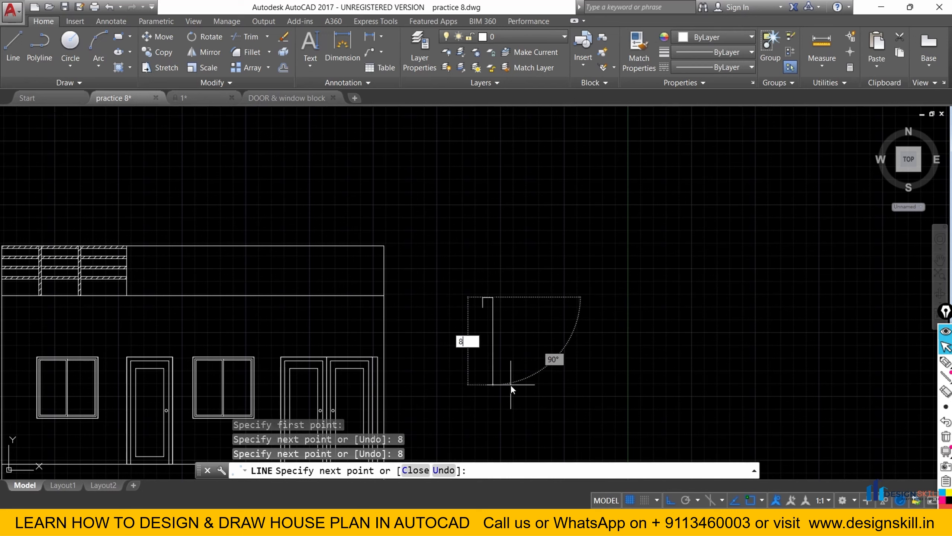
key(Return)
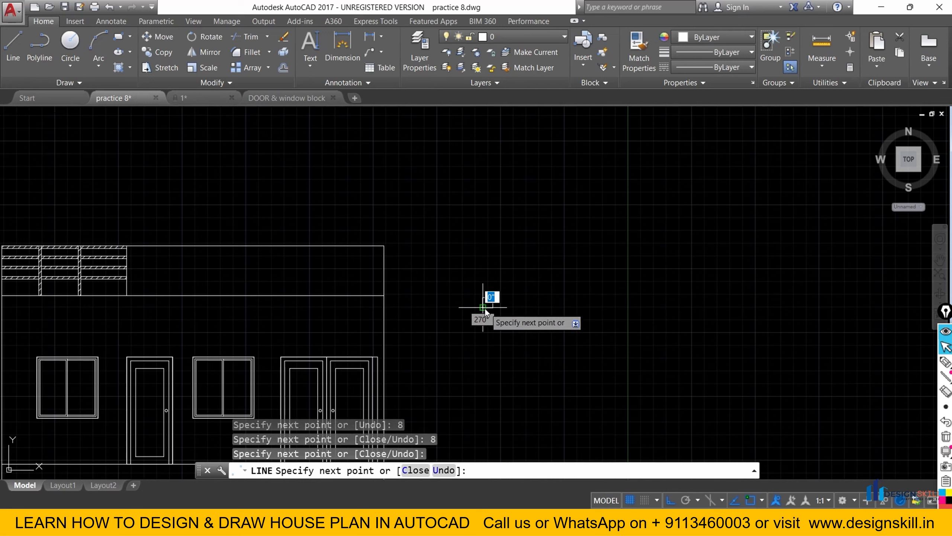
End the Line command and examine the band line and the three boxes beside the slatted panel in the reference image.
key(Escape)
click(510, 322)
key(Escape)
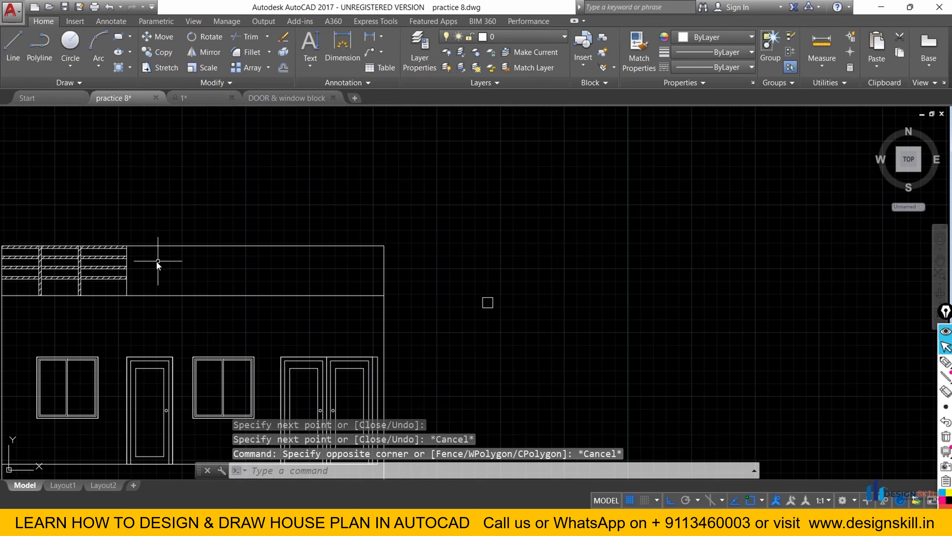
scroll(158, 263, up, 4)
click(614, 522)
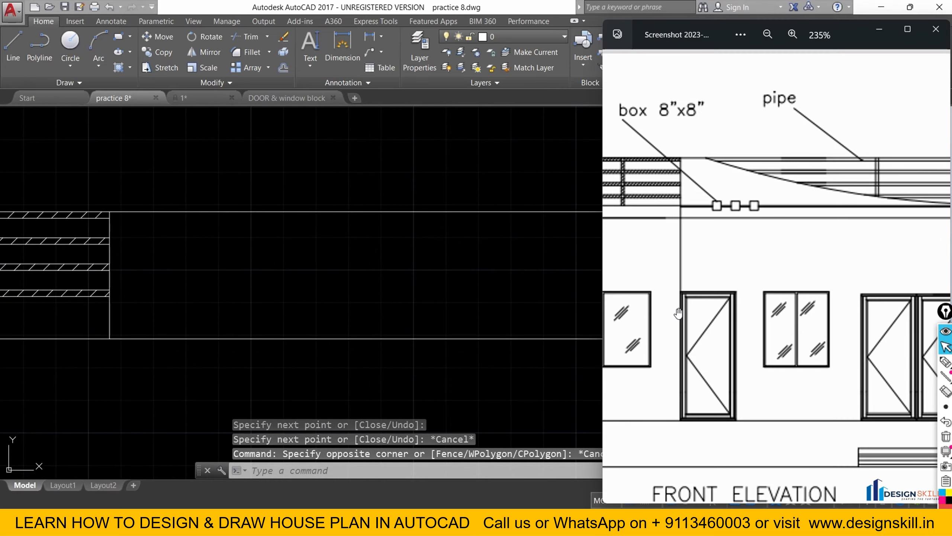
scroll(704, 213, down, 2)
scroll(777, 206, down, 2)
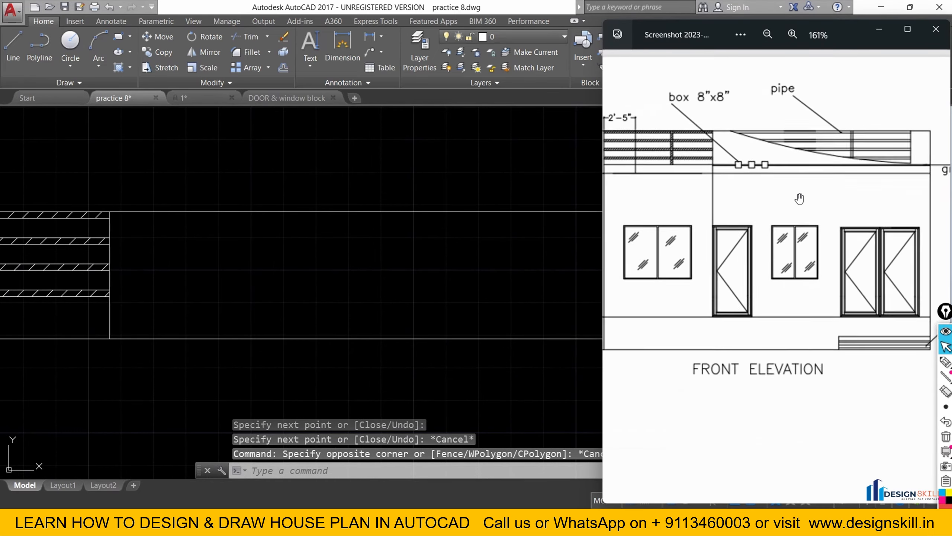
scroll(744, 202, up, 5)
scroll(774, 155, down, 4)
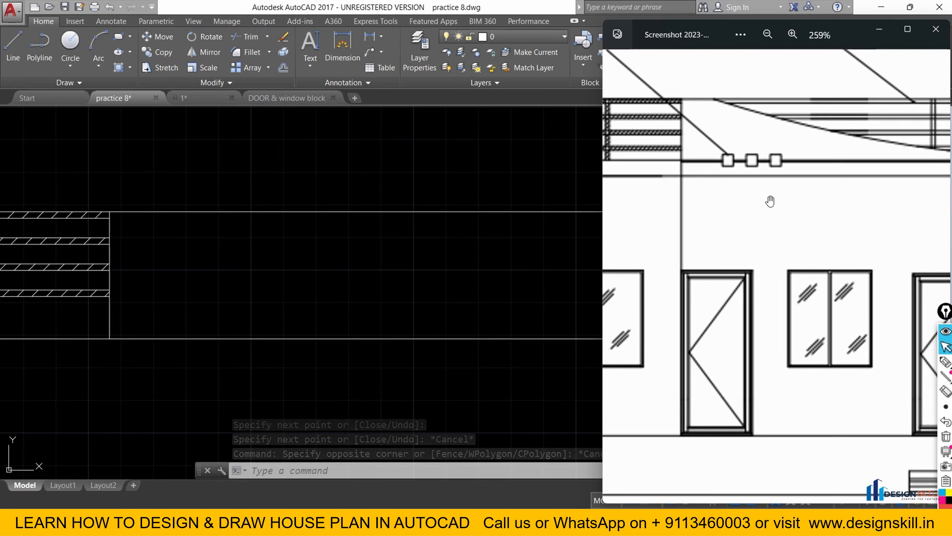
scroll(691, 196, up, 4)
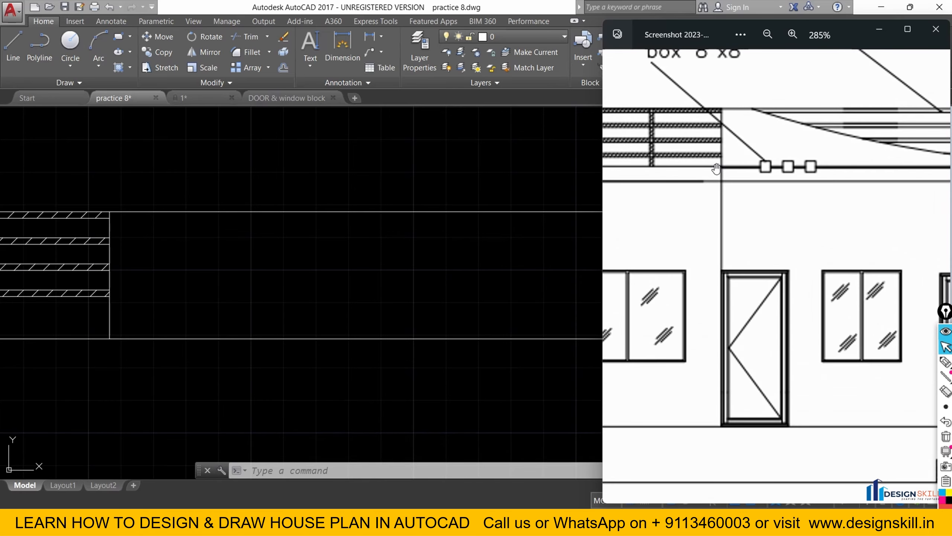
click(14, 47)
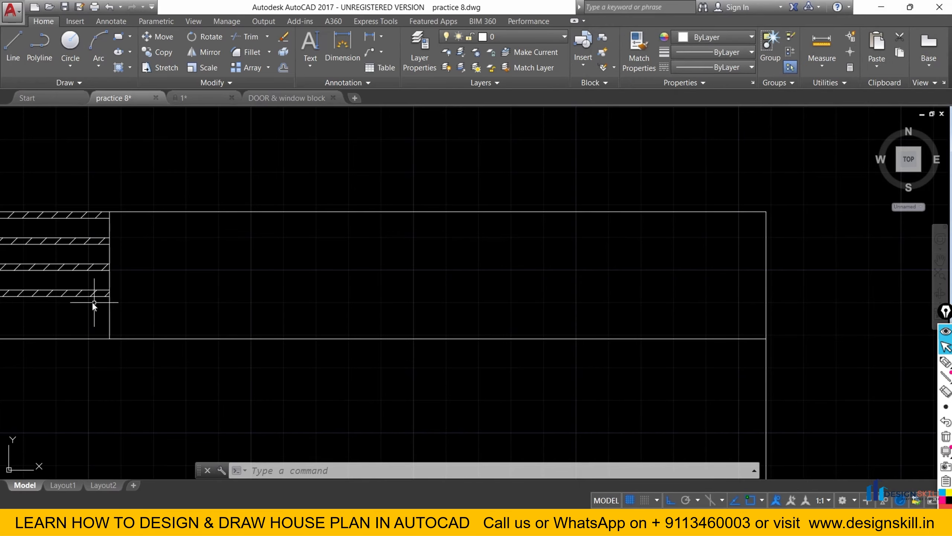
Draw a line from the lowest slat's lower corner 6" down the panel's right edge, and on horizontally to the right wall.
click(13, 43)
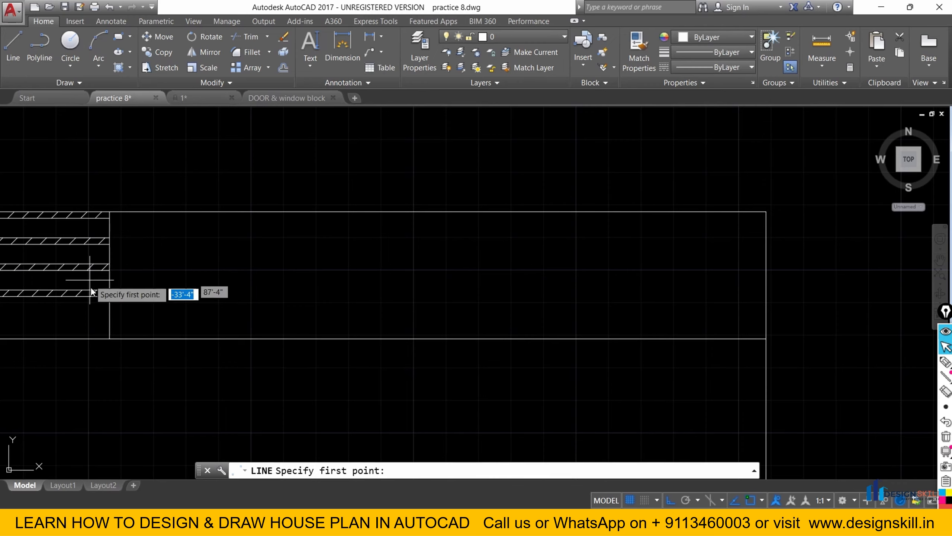
scroll(114, 302, up, 4)
click(137, 305)
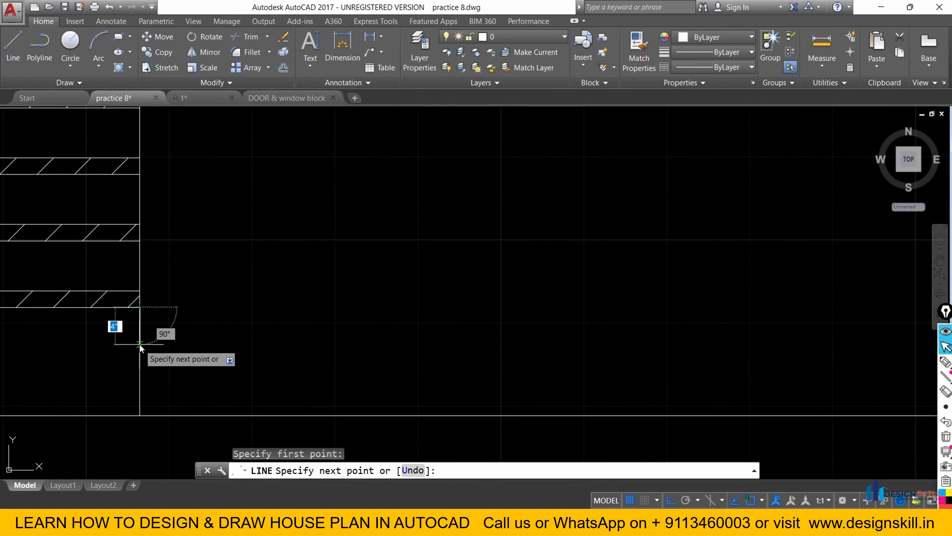
text(6)
key(Return)
scroll(223, 302, down, 3)
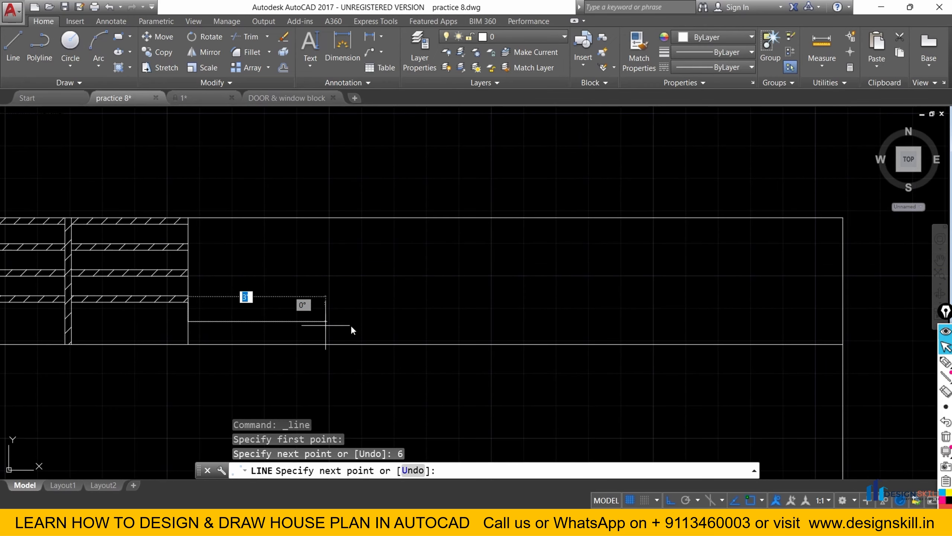
click(842, 318)
key(Escape)
Erase the short 6" vertical segment overlapping the slatted panel's right edge.
scroll(174, 311, up, 5)
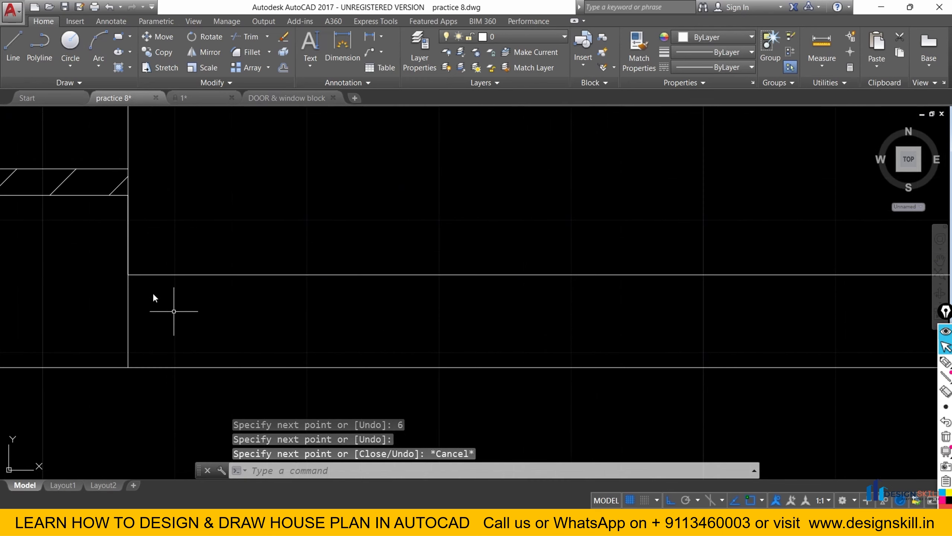
click(128, 247)
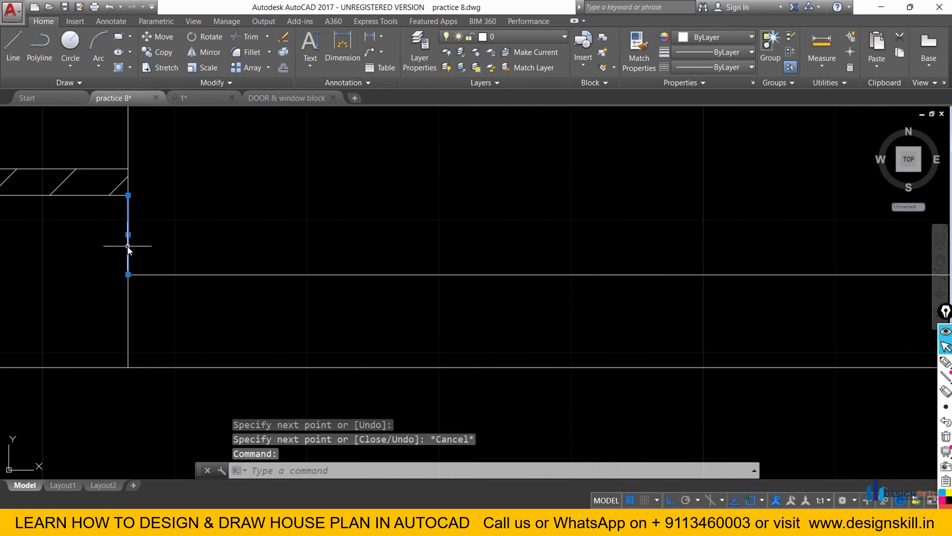
key(Delete)
scroll(158, 262, down, 6)
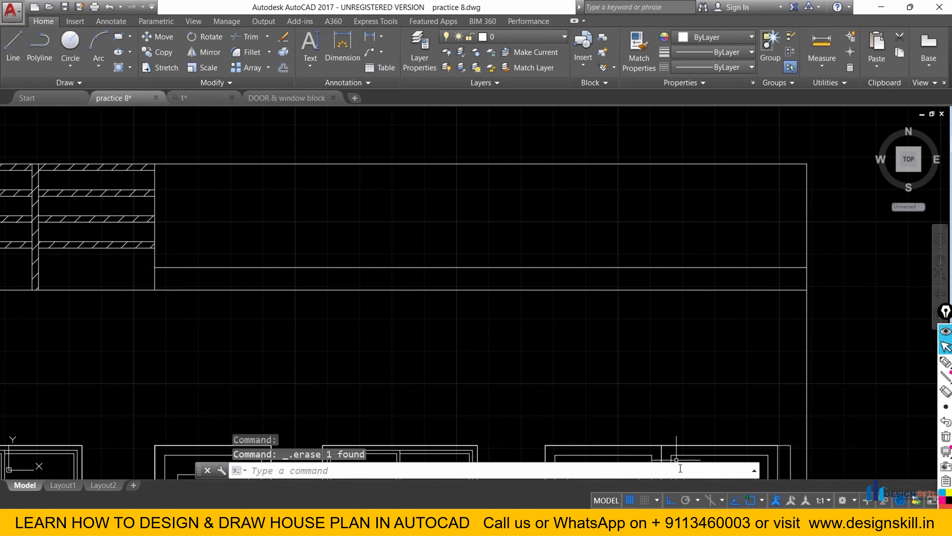
Compare the position of the 8"x8" boxes along the band in the reference image with the drawn elevation.
click(615, 522)
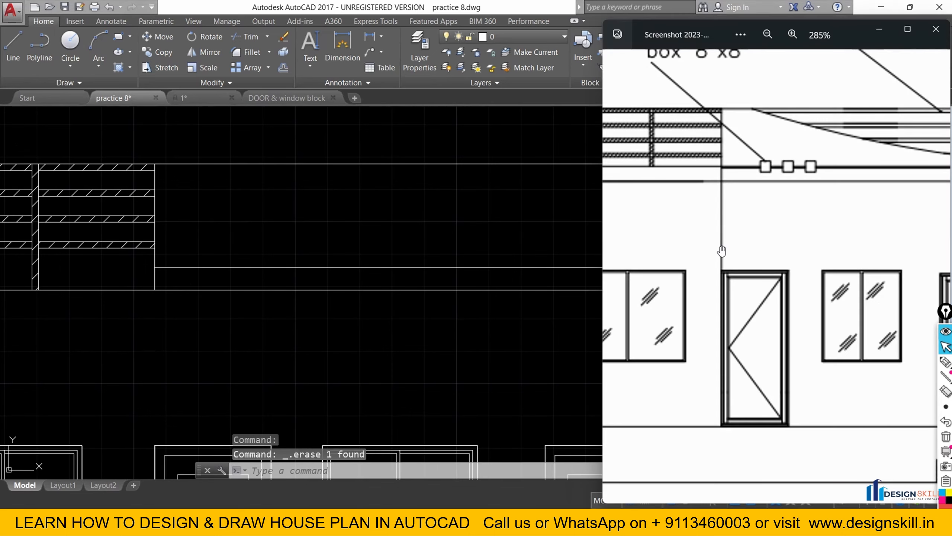
scroll(721, 250, down, 3)
scroll(761, 151, up, 4)
scroll(729, 202, down, 2)
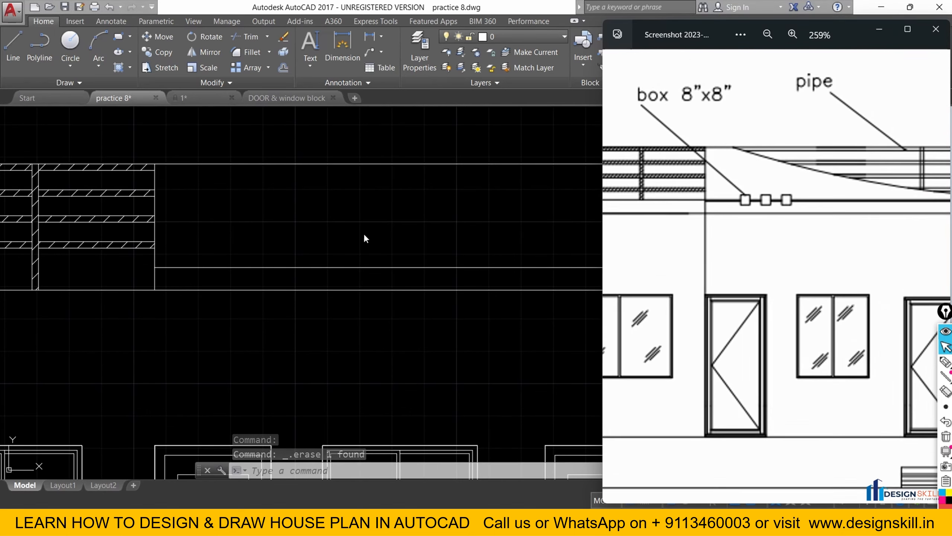
scroll(550, 213, down, 2)
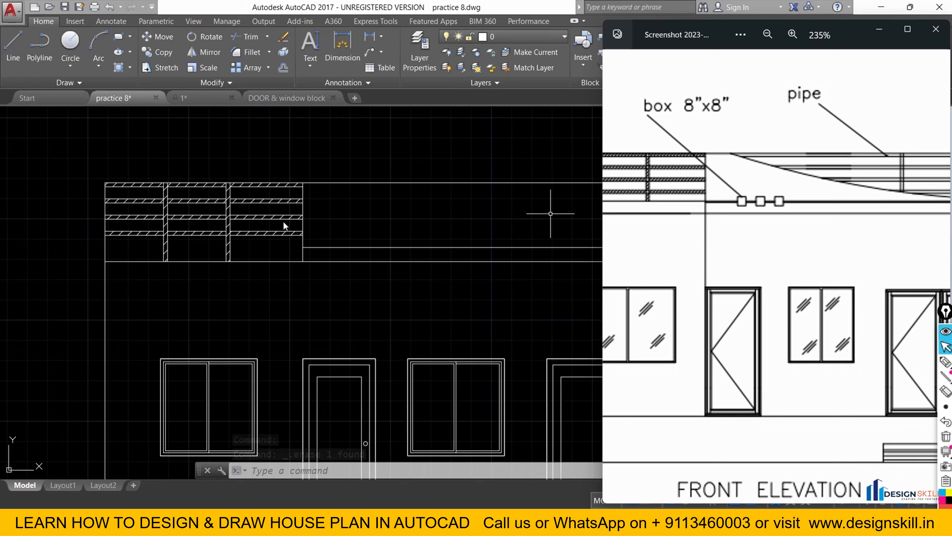
click(417, 231)
scroll(312, 223, up, 4)
scroll(254, 227, down, 6)
scroll(283, 222, up, 4)
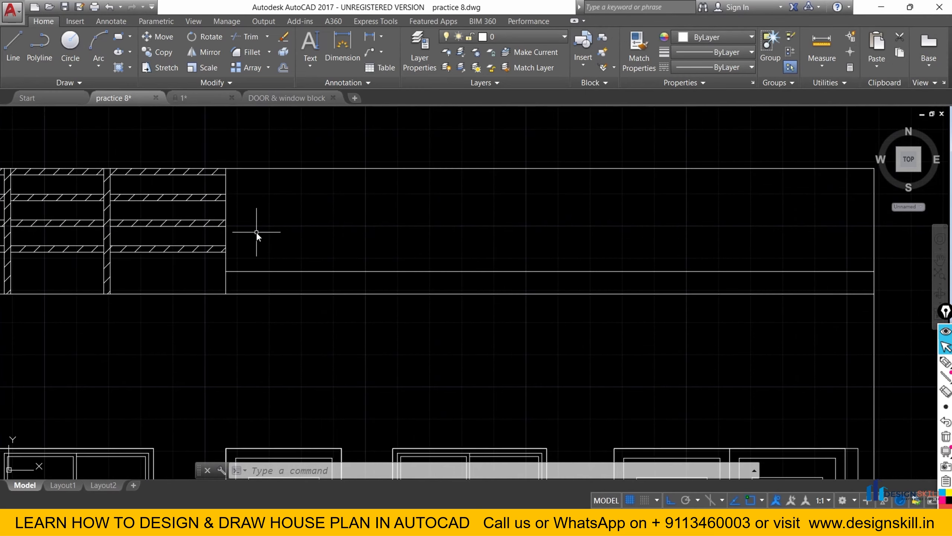
Offset the slatted panel's right edge line 3' to the right.
text(o)
key(Return)
text(3)
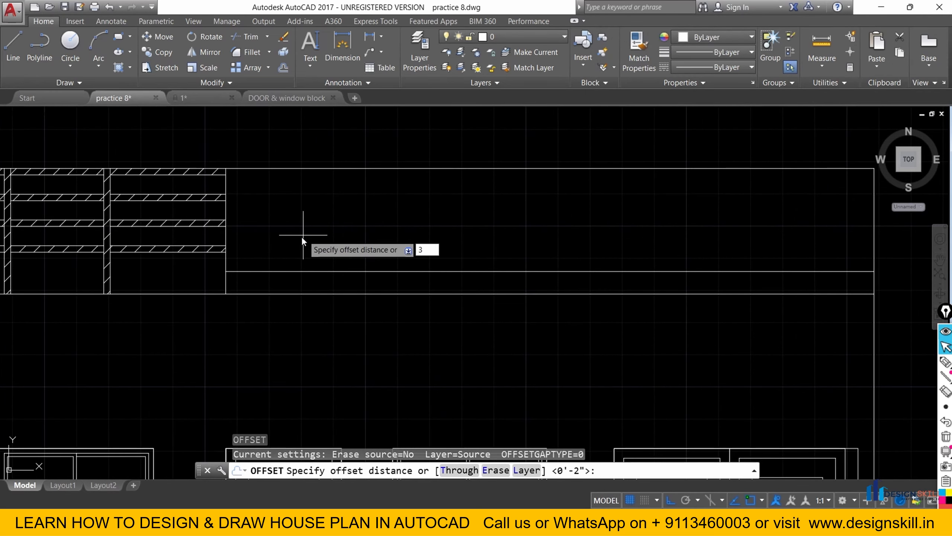
text(')
key(Return)
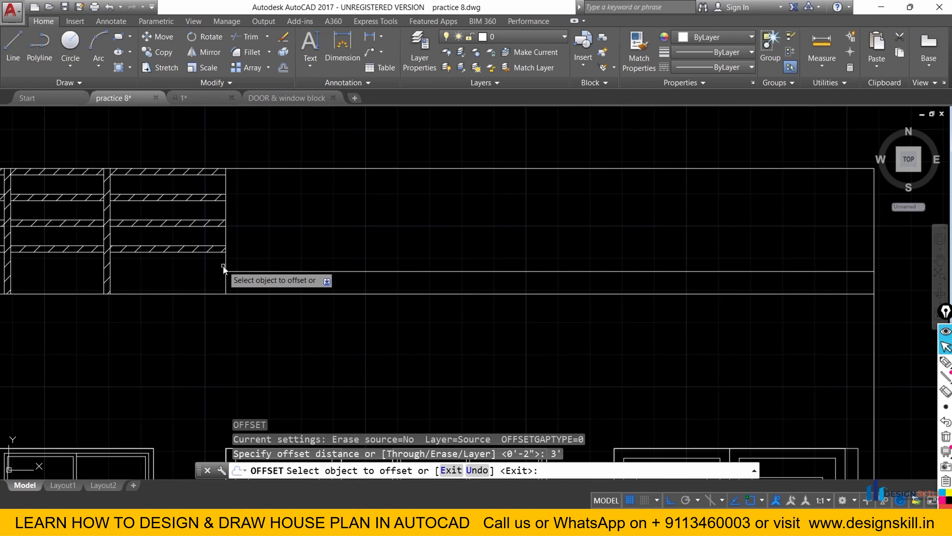
click(224, 266)
click(285, 259)
right_click(293, 256)
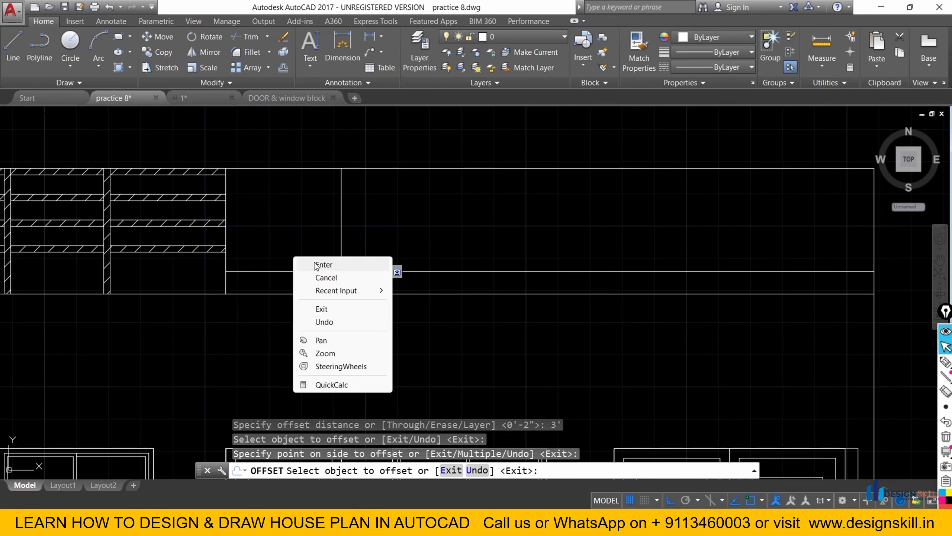
click(315, 261)
Copy the 8" square by its left side's midpoint to where the 3' offset line crosses the new horizontal line.
scroll(336, 281, down, 5)
click(589, 273)
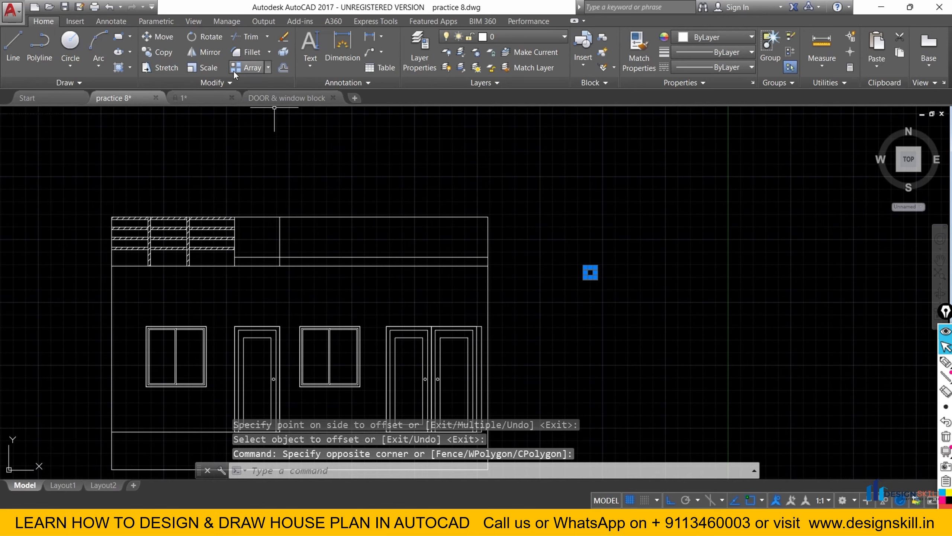
click(168, 53)
scroll(656, 271, up, 5)
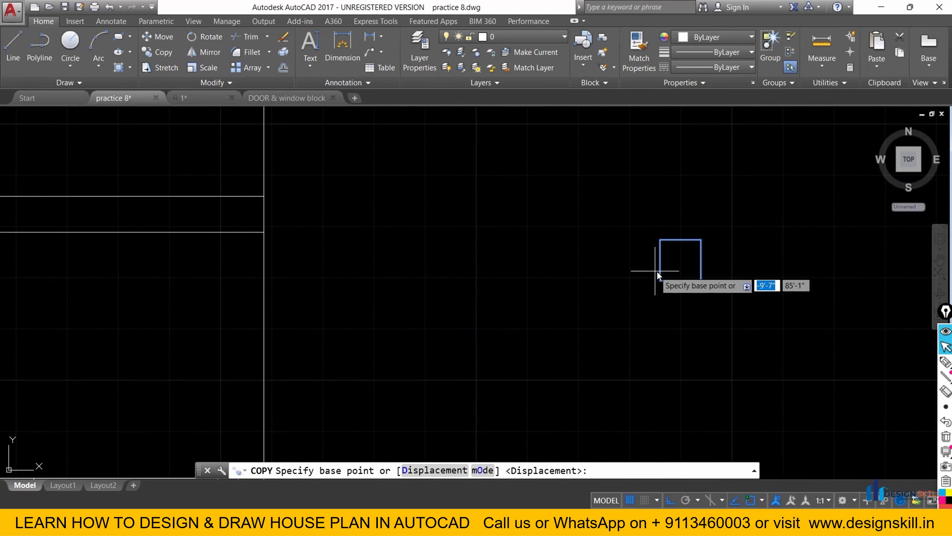
click(664, 262)
scroll(664, 263, down, 5)
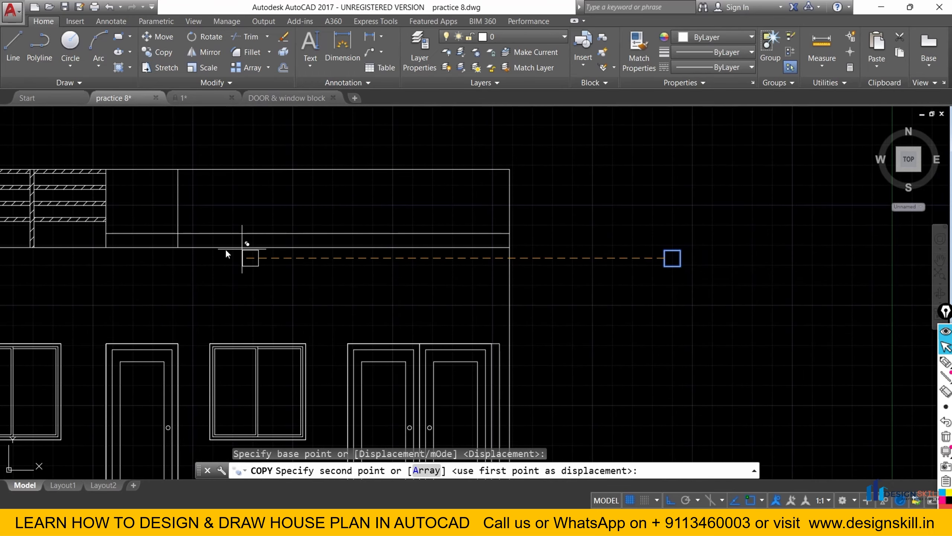
scroll(144, 237, up, 5)
click(143, 215)
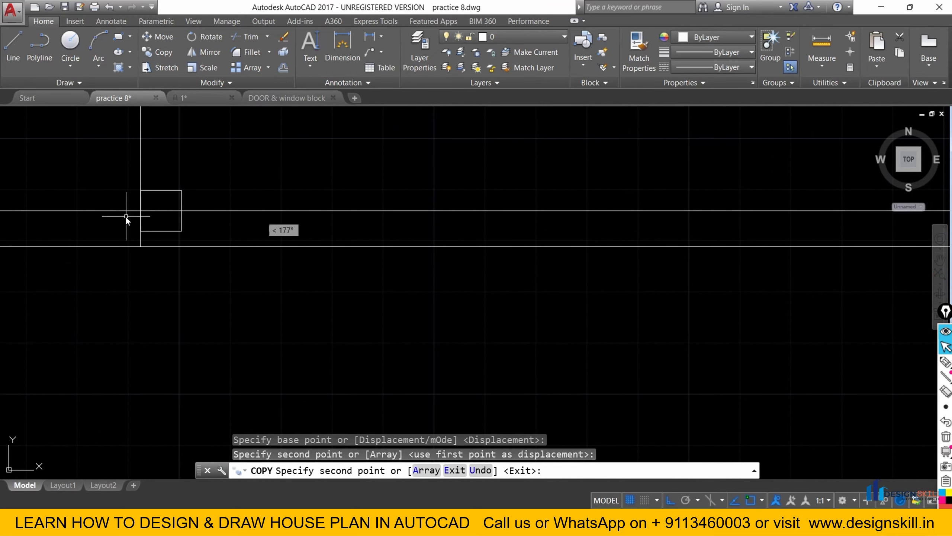
key(Escape)
key(Escape)
Copy the square on the band horizontally to the right at distances of 1' and 2'.
click(189, 237)
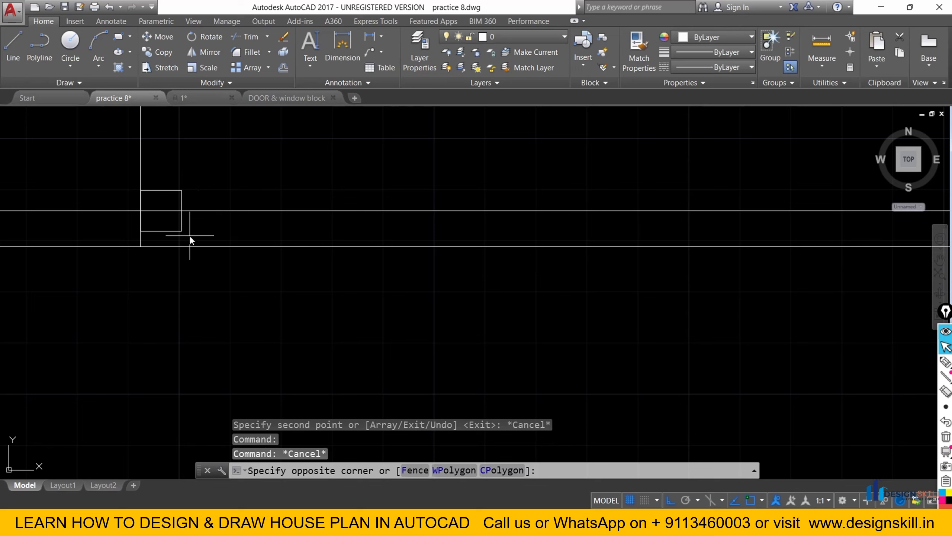
click(173, 225)
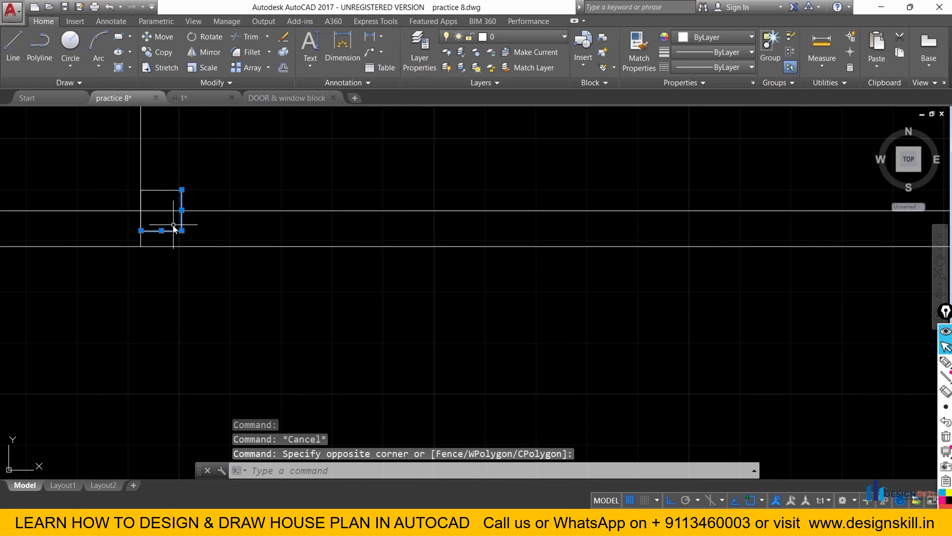
click(140, 205)
click(152, 195)
click(150, 182)
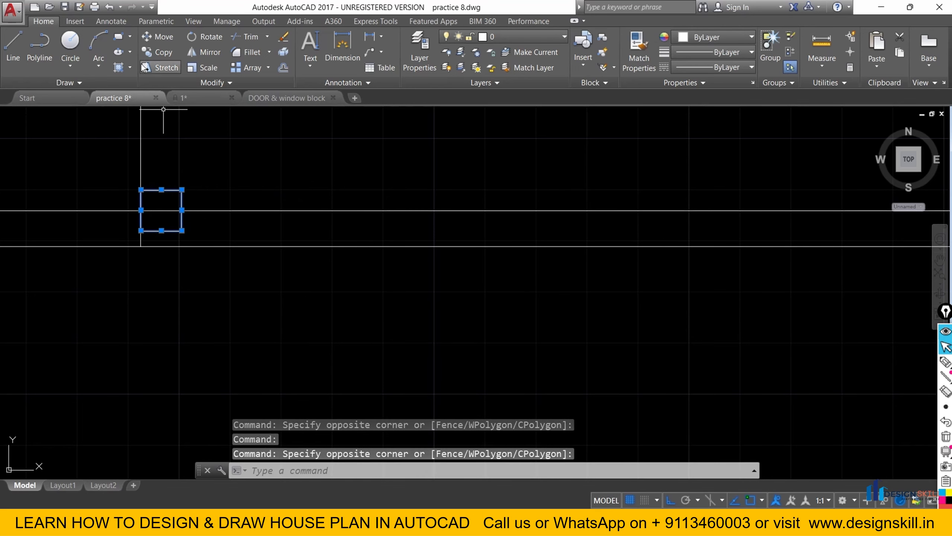
click(147, 52)
click(182, 231)
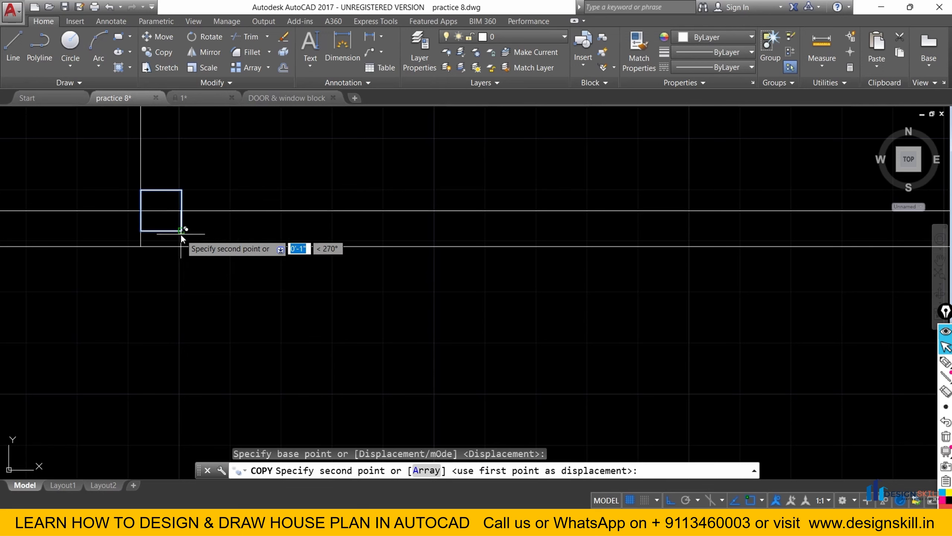
text(1)
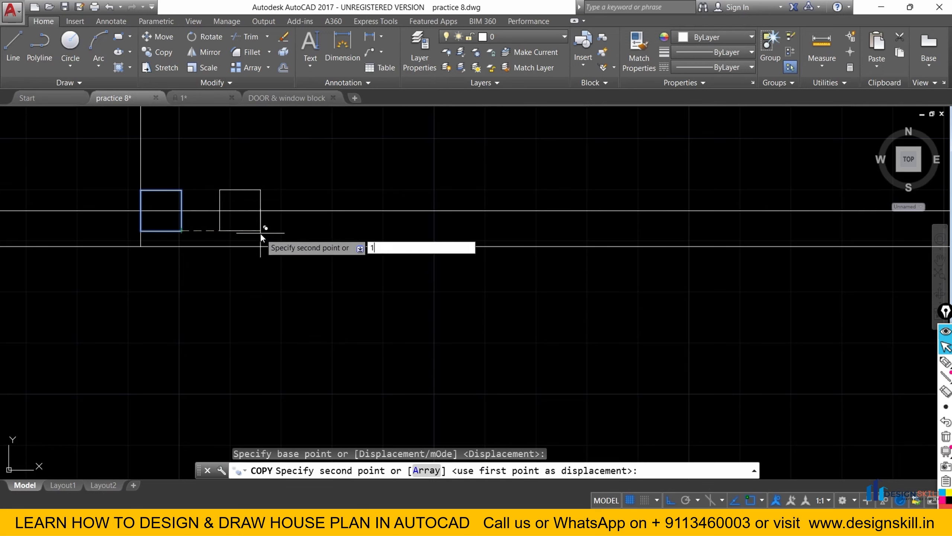
text(')
key(Return)
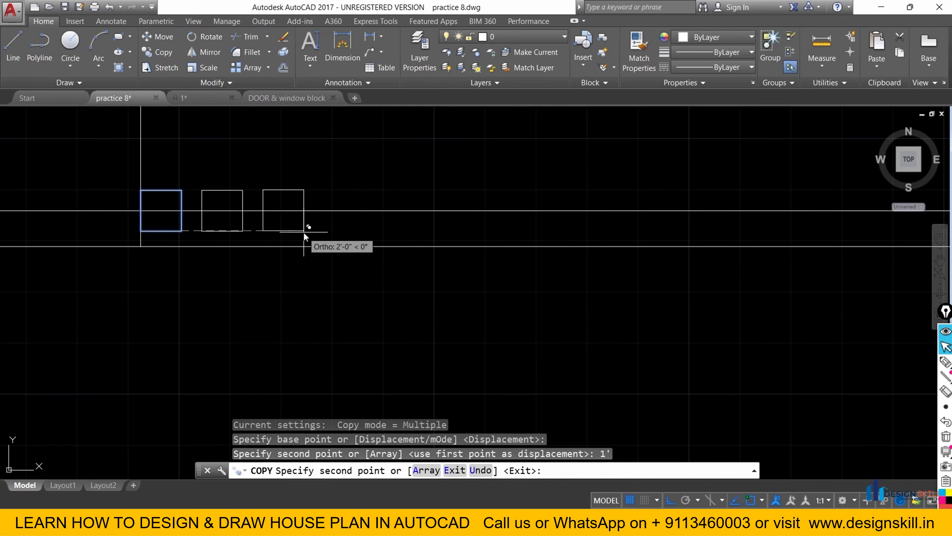
text(2')
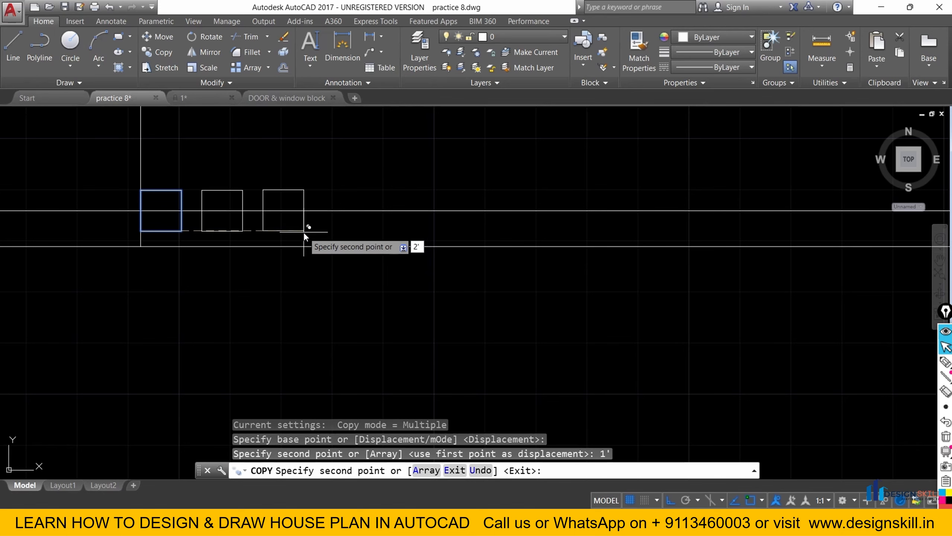
key(Return)
key(Return)
Erase the vertical offset line along the first box's left side.
scroll(265, 229, down, 4)
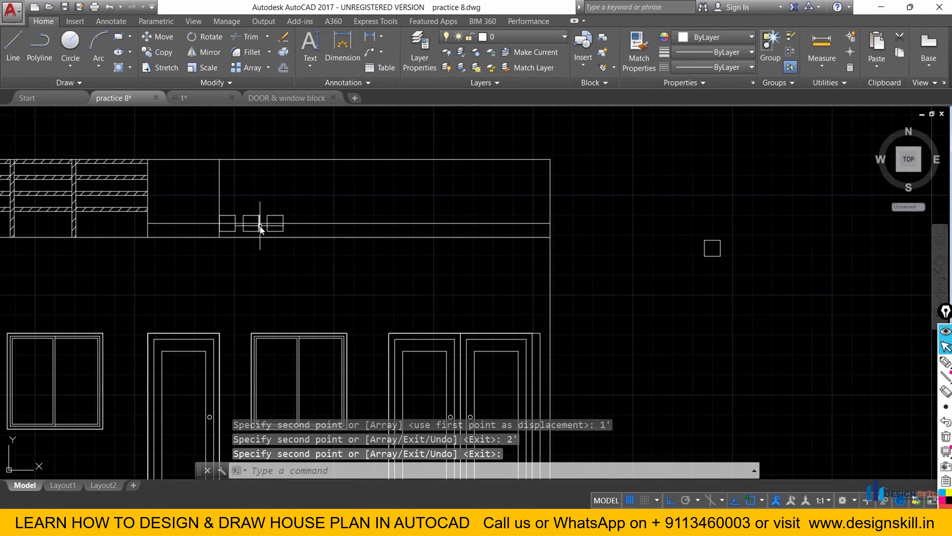
scroll(260, 226, up, 4)
click(344, 214)
key(Escape)
click(168, 161)
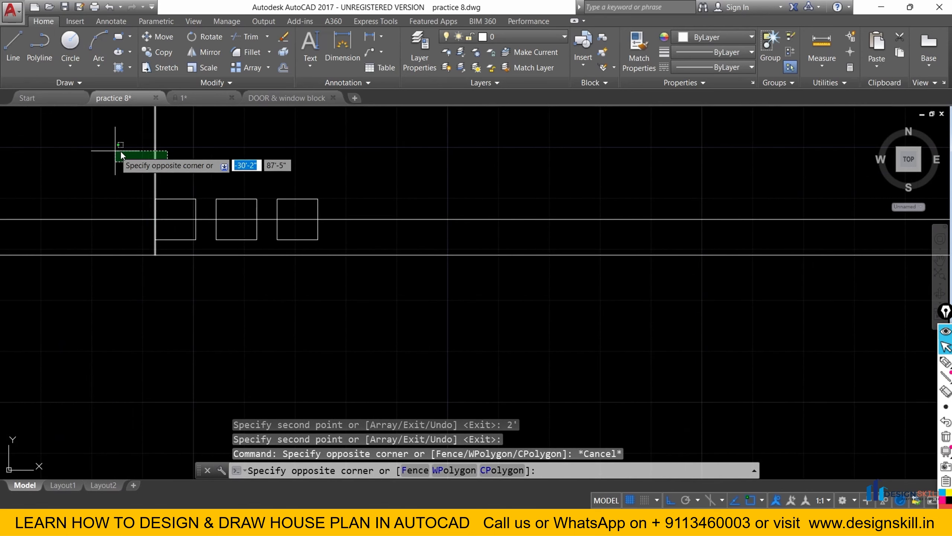
click(112, 151)
key(Delete)
Offset the horizontal line running through the three boxes 1" upward.
scroll(194, 202, down, 2)
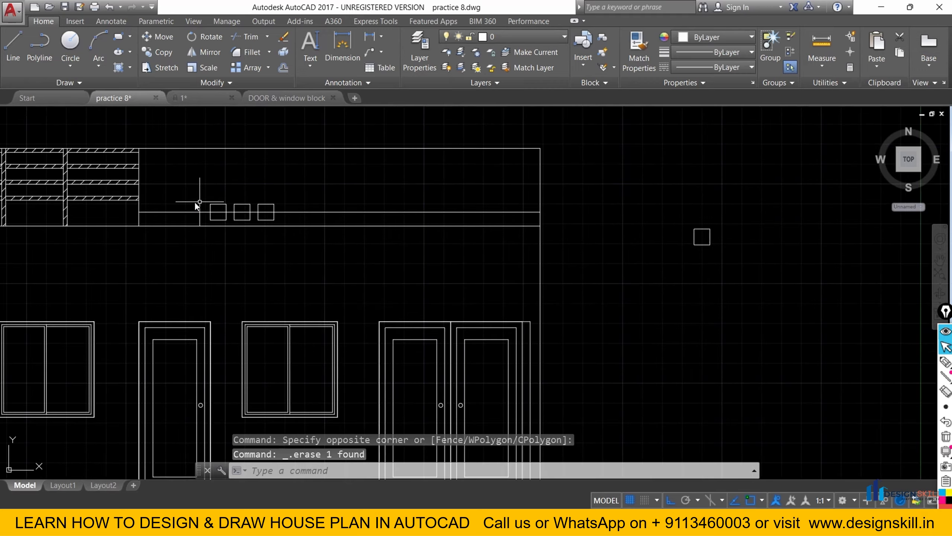
scroll(248, 203, up, 4)
text(o)
key(Return)
text(1)
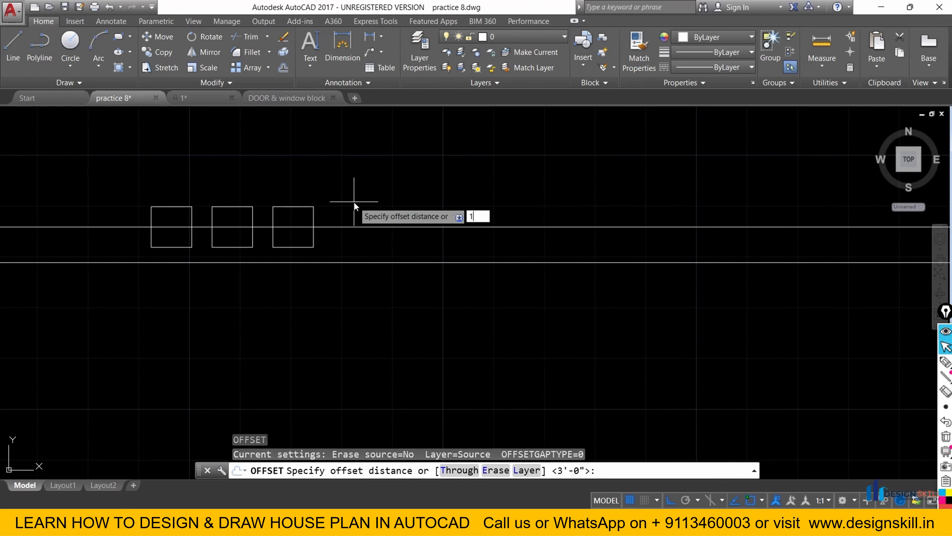
key(Return)
click(401, 226)
click(394, 215)
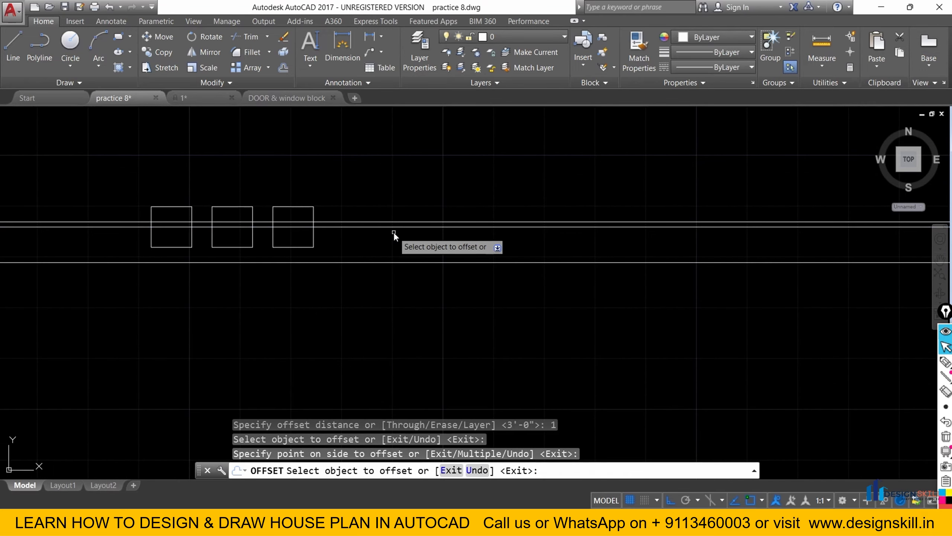
Offset the original horizontal line through the boxes 1" downward and erase that original middle line.
click(389, 227)
click(385, 250)
key(Escape)
scroll(339, 232, up, 4)
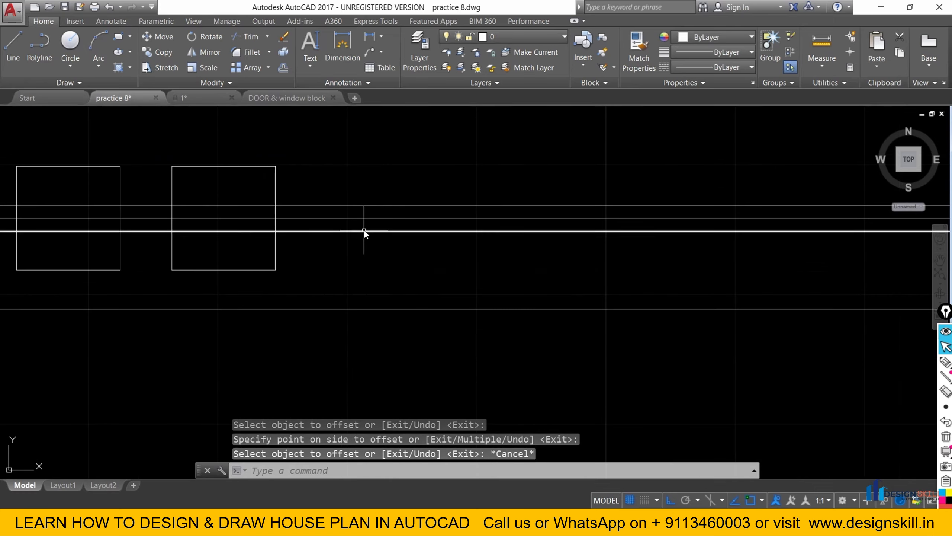
click(367, 225)
click(354, 215)
key(Delete)
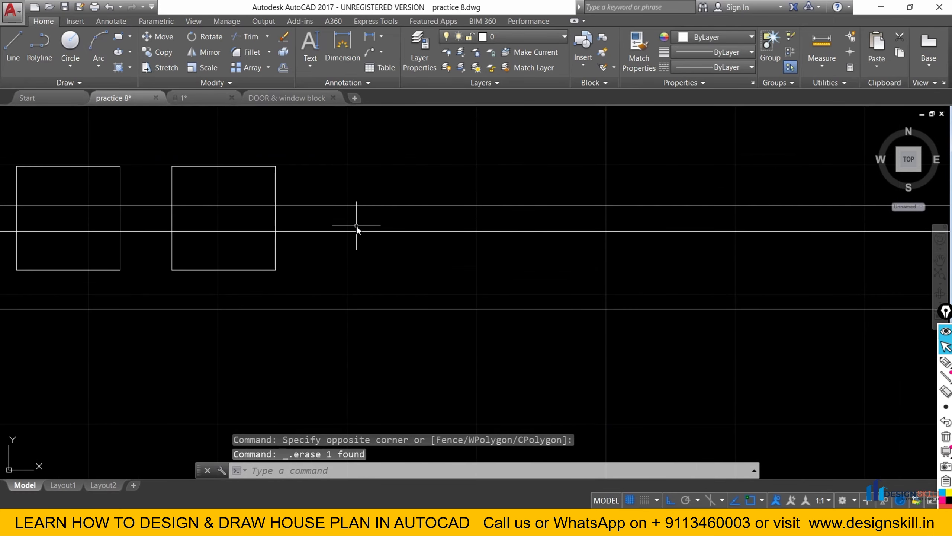
Trim away the two band lines where they cross the insides of the three boxes.
scroll(261, 230, down, 3)
scroll(202, 209, up, 2)
text(T)
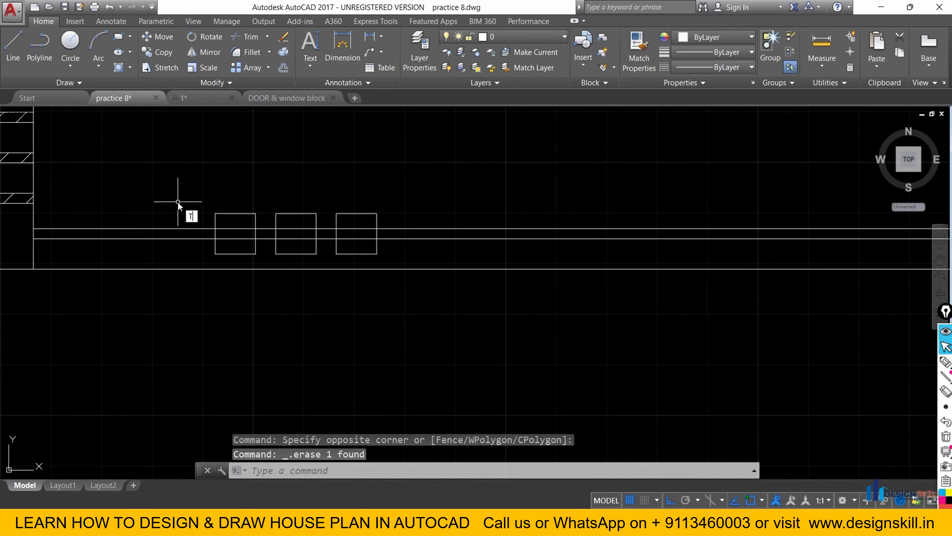
text(R)
key(Return)
key(Return)
click(232, 239)
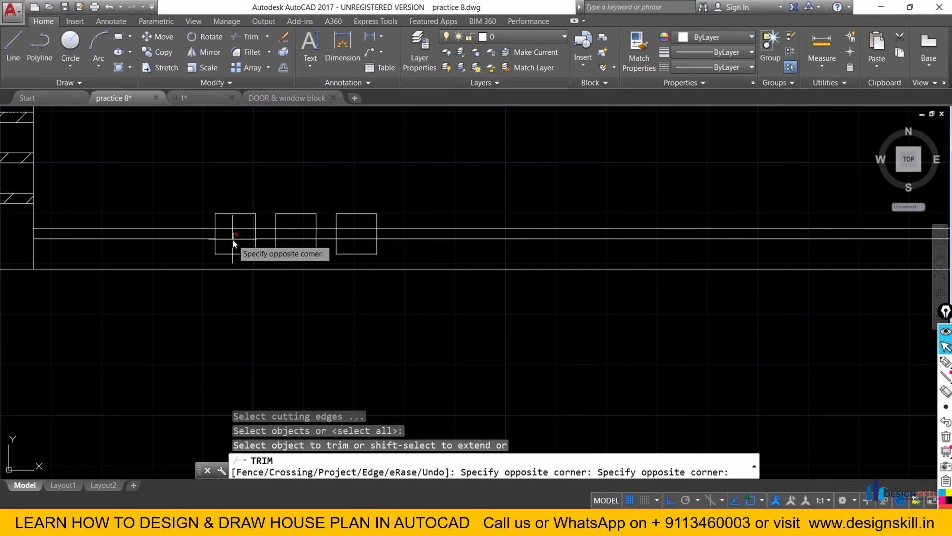
click(232, 241)
click(234, 222)
click(231, 235)
click(303, 240)
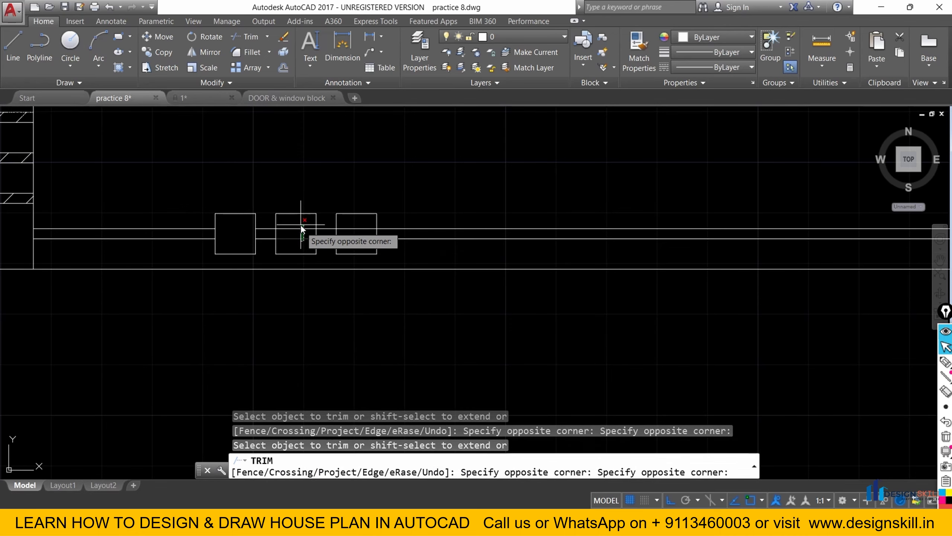
click(301, 225)
click(356, 236)
click(355, 229)
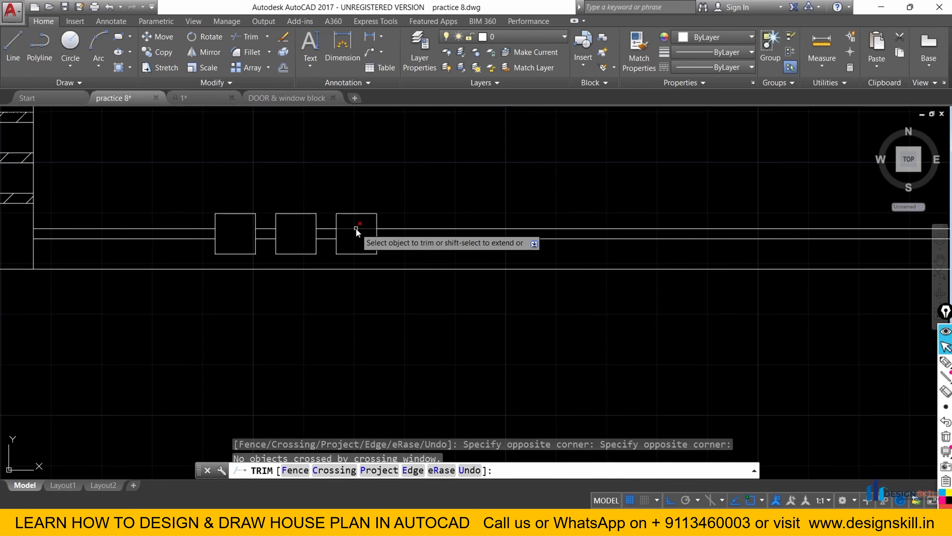
key(Escape)
Trim the leftover upper band line segment inside the third box.
scroll(313, 225, up, 4)
click(343, 270)
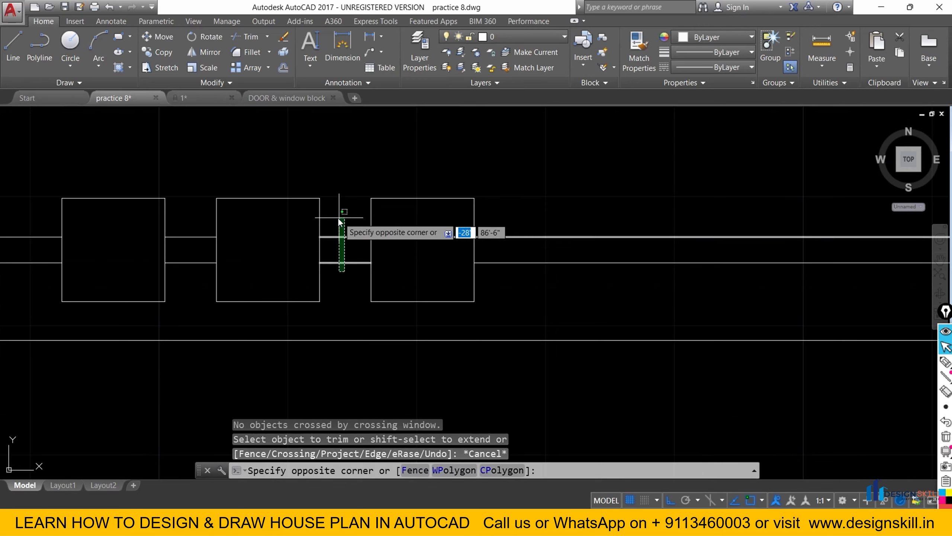
click(338, 218)
key(Escape)
key(Escape)
text(T)
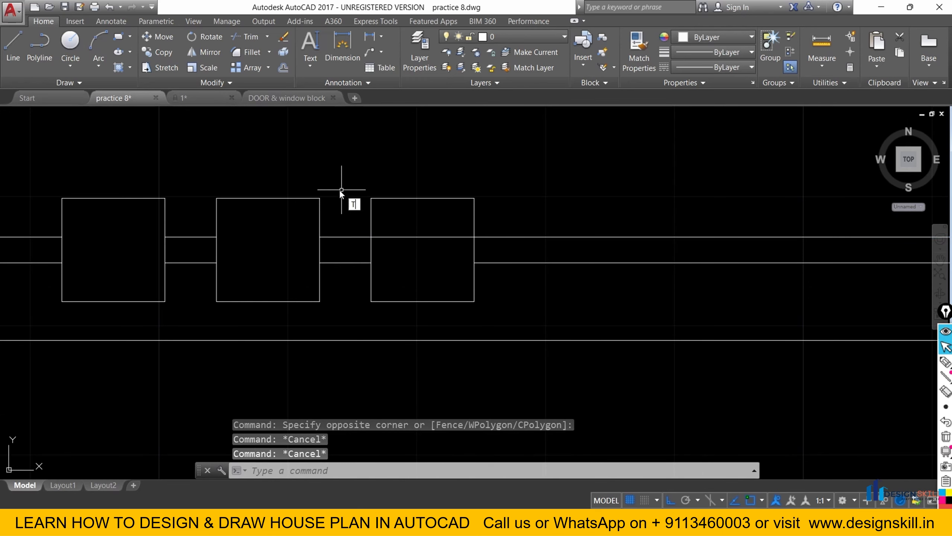
text(R)
key(Return)
key(Return)
click(395, 225)
click(393, 259)
key(Escape)
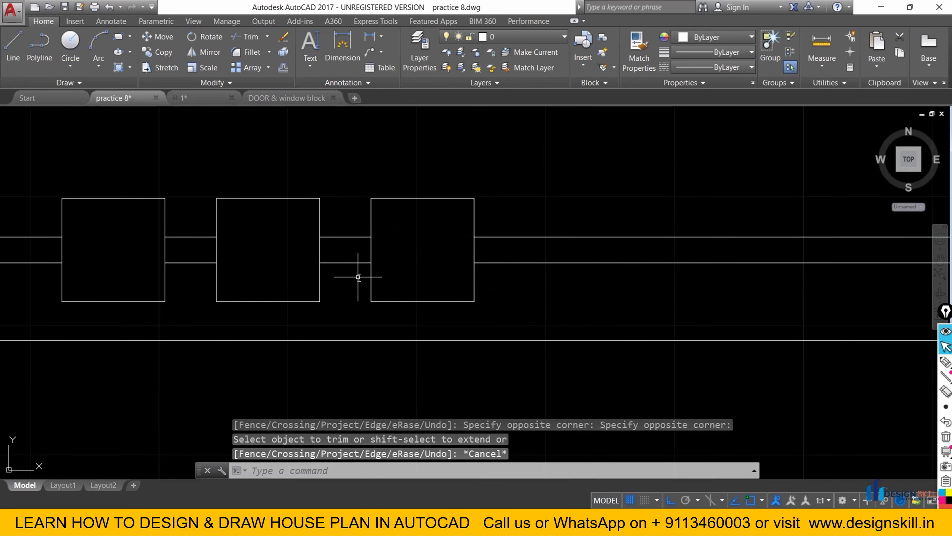
click(358, 277)
key(Escape)
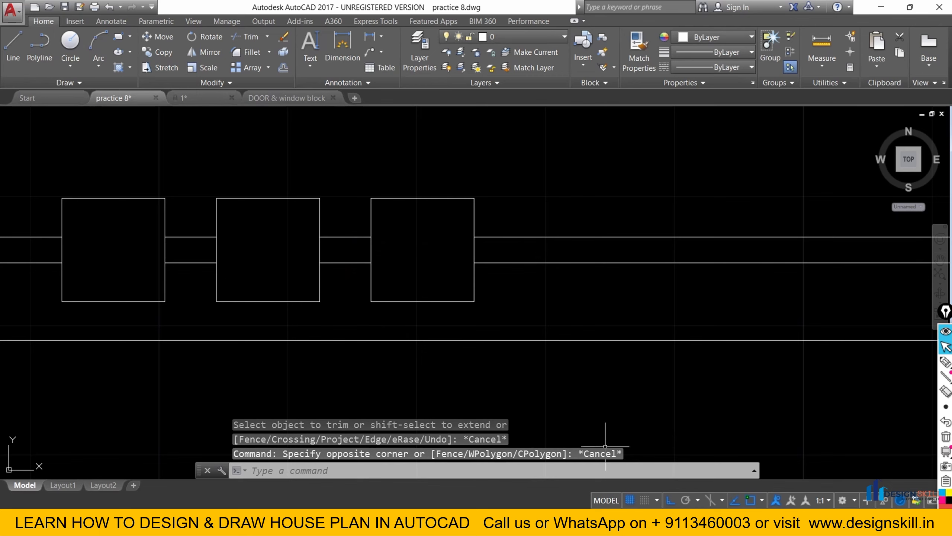
Compare the three boxes and the double band line with the reference image, and examine its curved pipe panel.
click(615, 522)
click(530, 489)
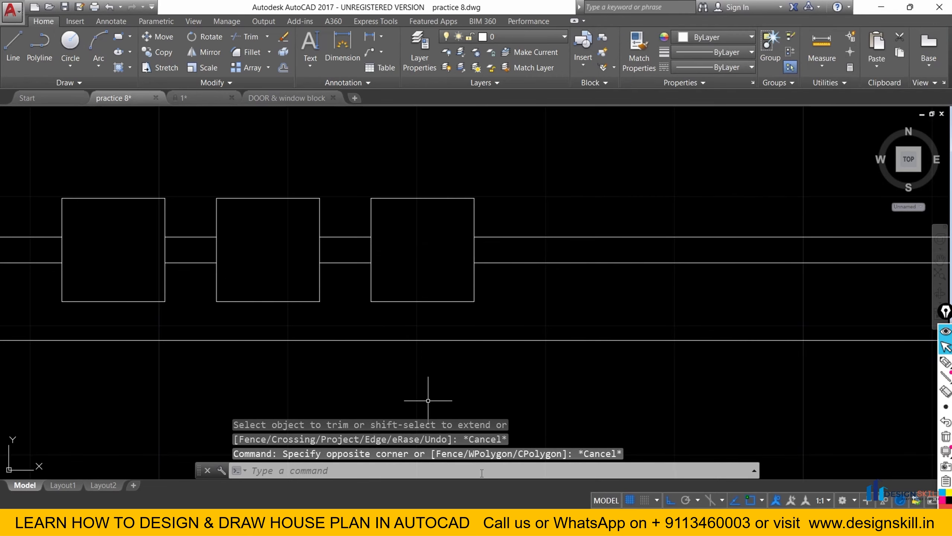
click(604, 522)
scroll(740, 227, up, 5)
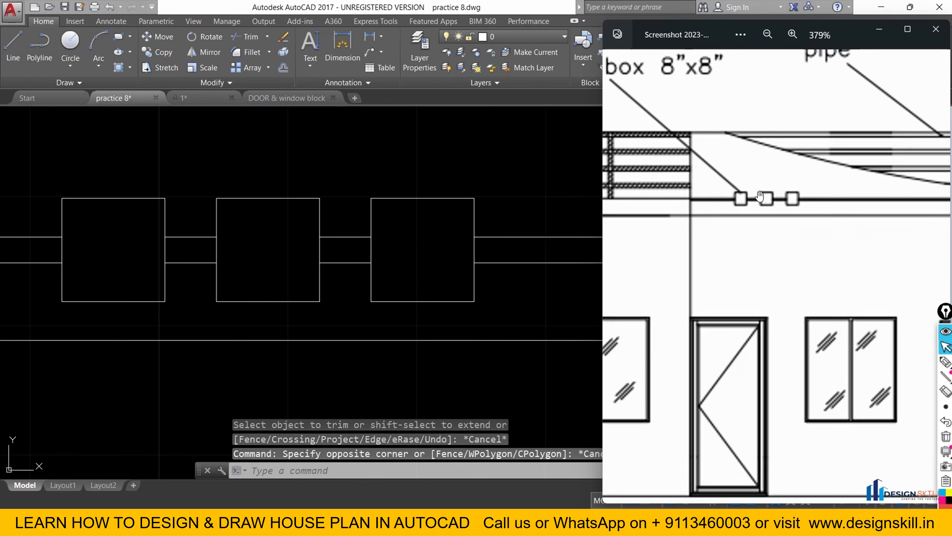
scroll(202, 255, down, 10)
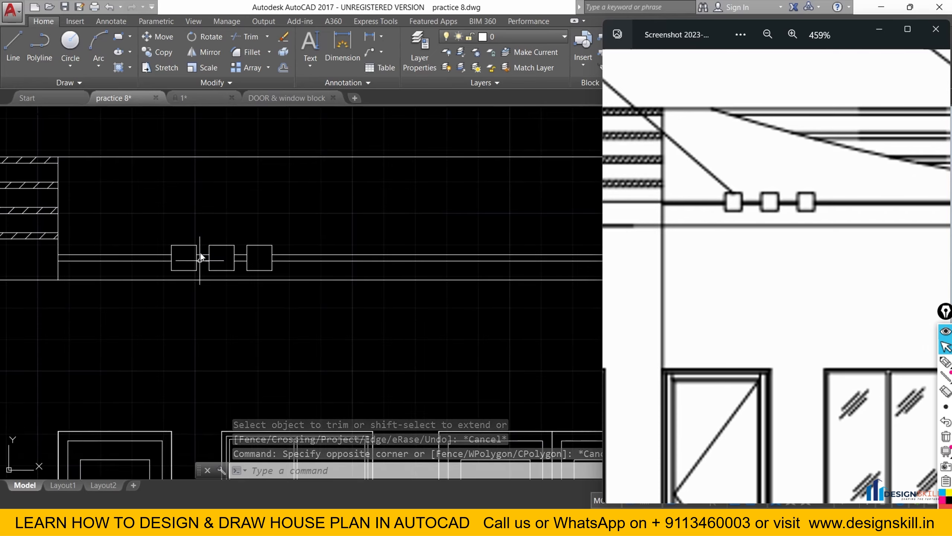
click(240, 244)
key(Escape)
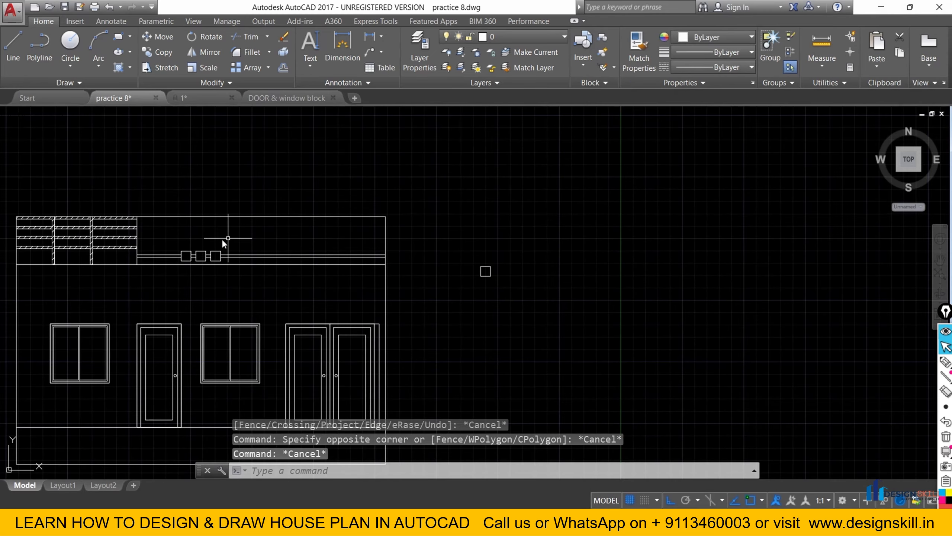
scroll(227, 239, up, 3)
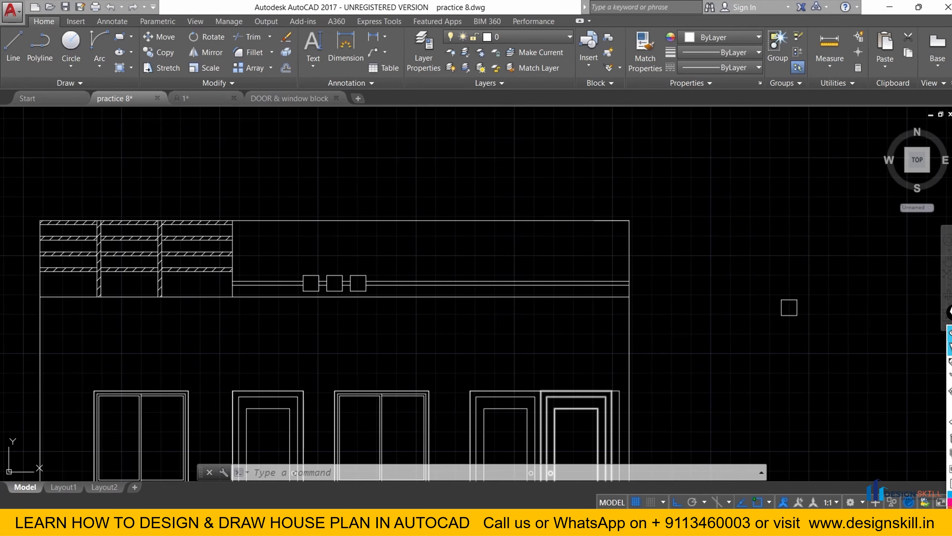
click(604, 522)
scroll(813, 240, down, 2)
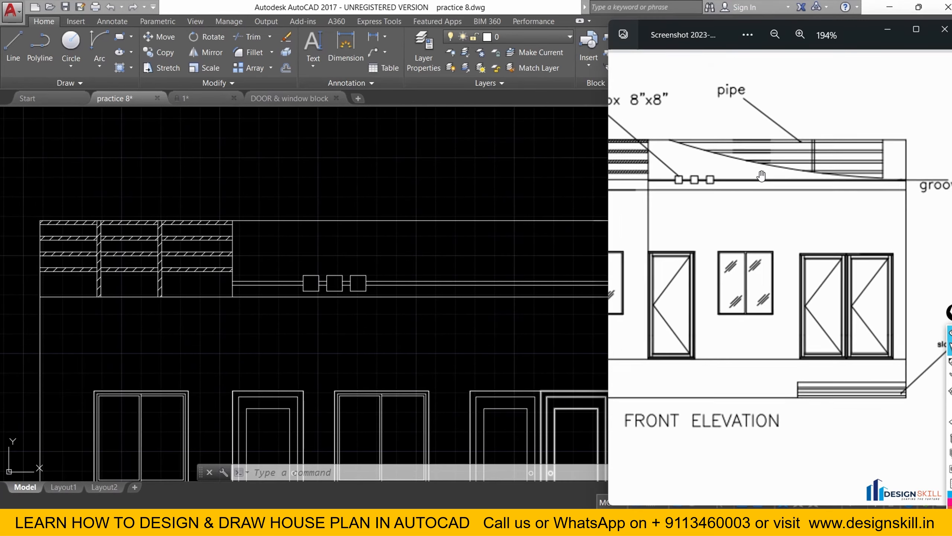
scroll(761, 170, up, 2)
Mark the pipe panel's curved outline and its 2' side margins on the reference image, and clear the markings.
click(908, 363)
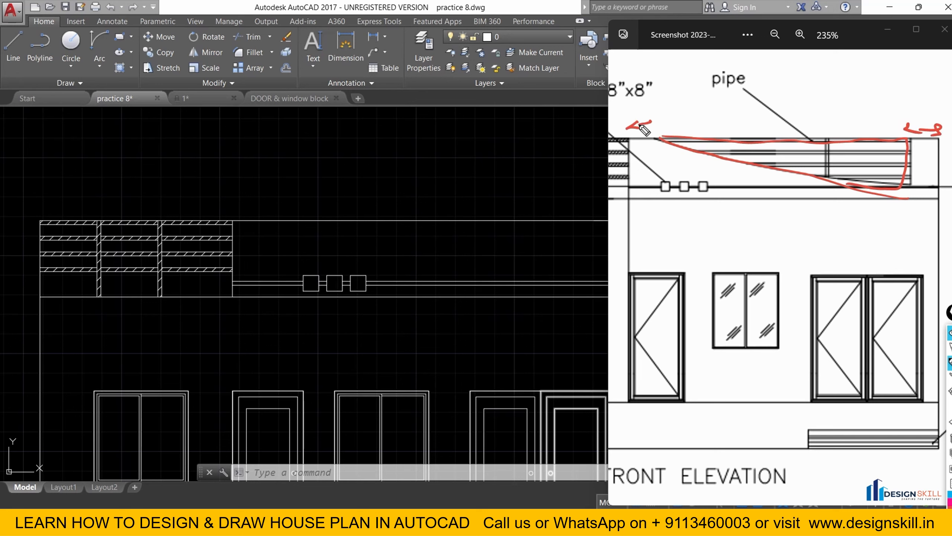
drag(640, 126, 654, 131)
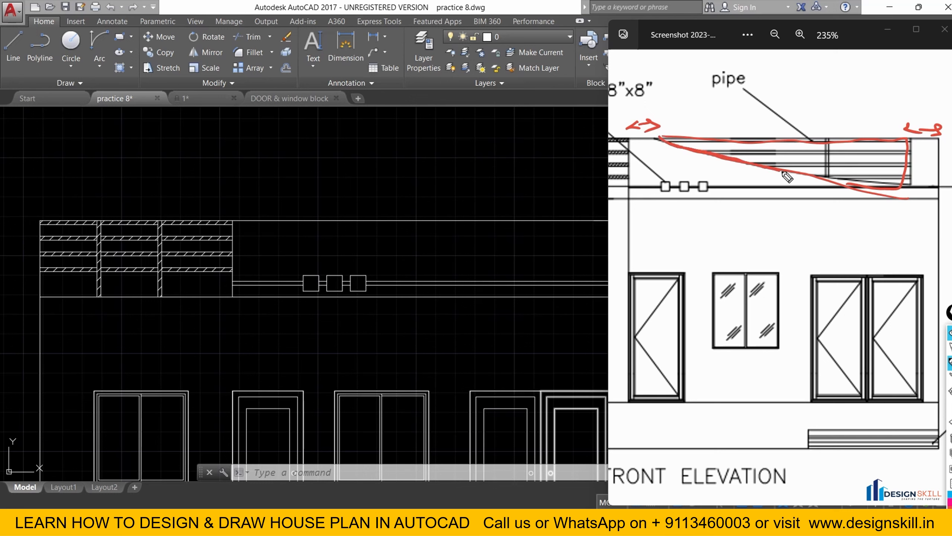
drag(782, 171, 813, 180)
drag(740, 165, 822, 181)
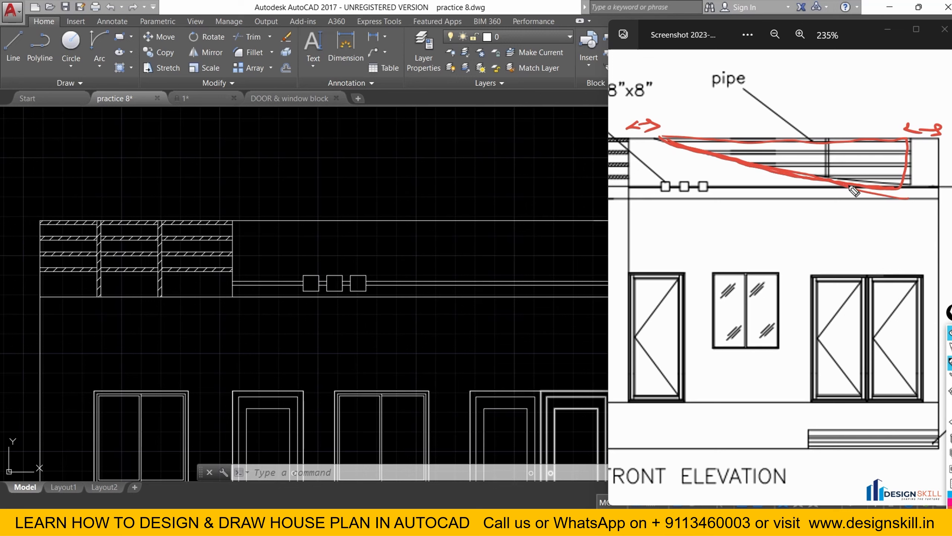
drag(663, 140, 699, 150)
drag(915, 115, 924, 130)
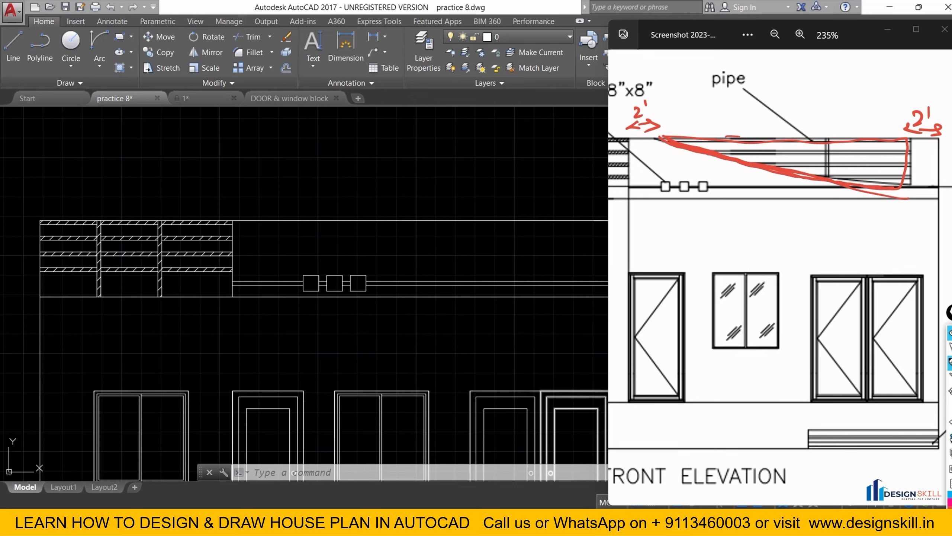
click(951, 439)
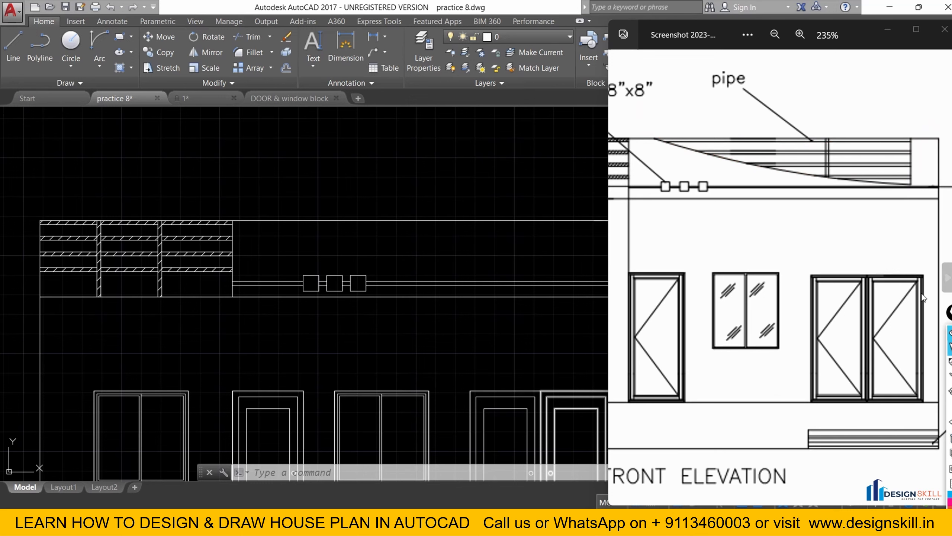
Return to the drawing and offset the elevation's right edge line 2' inward.
click(886, 30)
scroll(617, 249, up, 4)
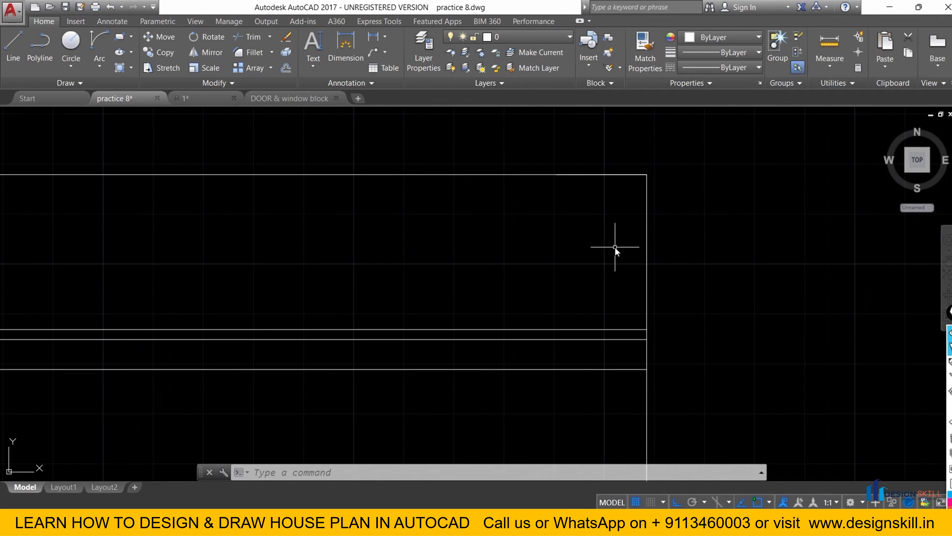
text(o)
key(Return)
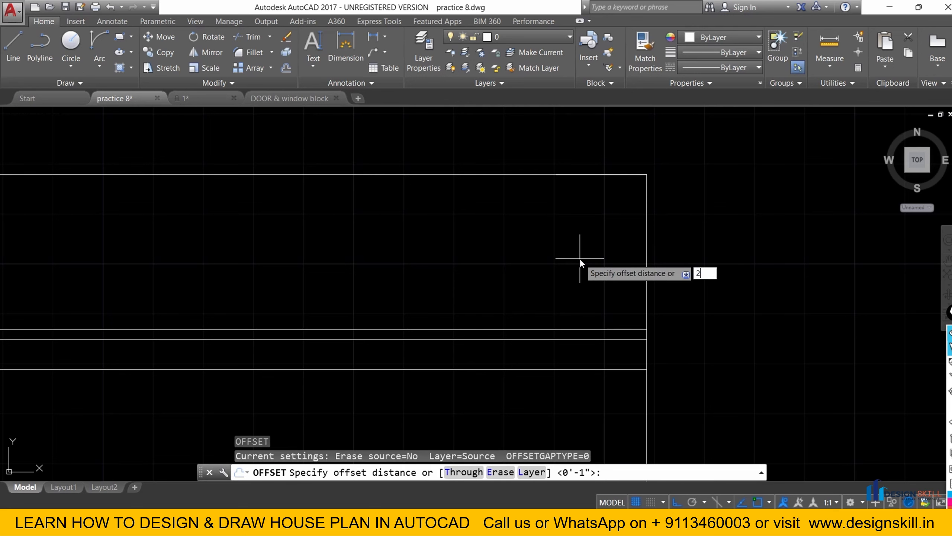
text(2')
key(Return)
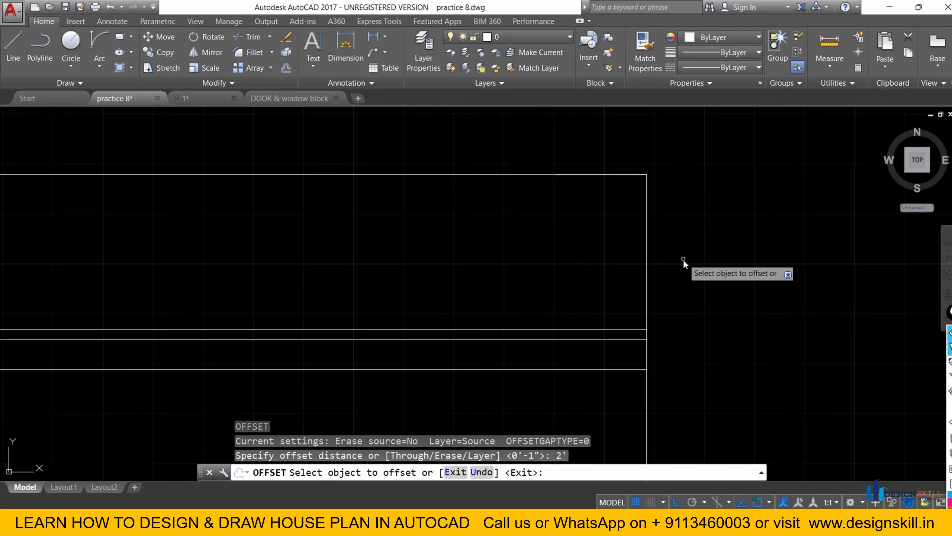
click(647, 274)
click(532, 277)
right_click(555, 278)
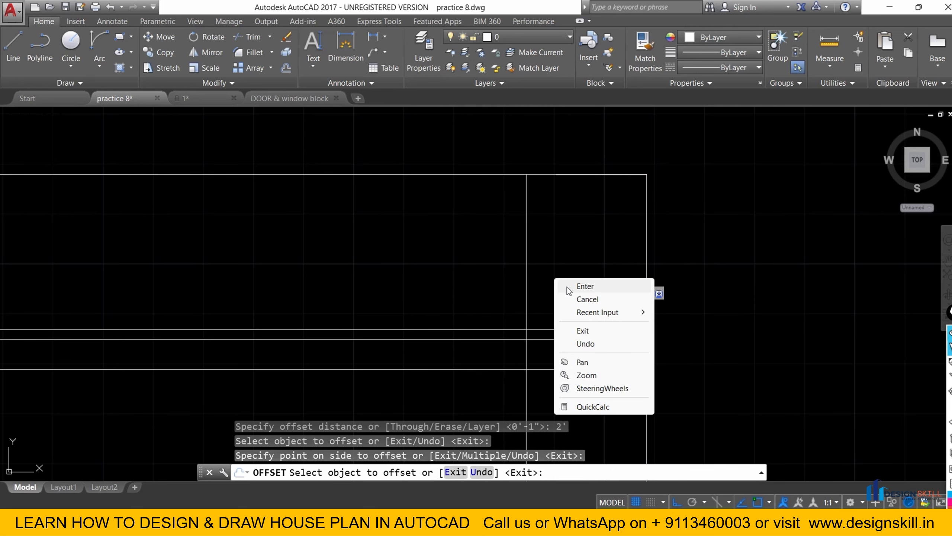
click(567, 286)
Trim the 2' offset vertical line below the horizontal line at the parapet's base.
key(Return)
key(Return)
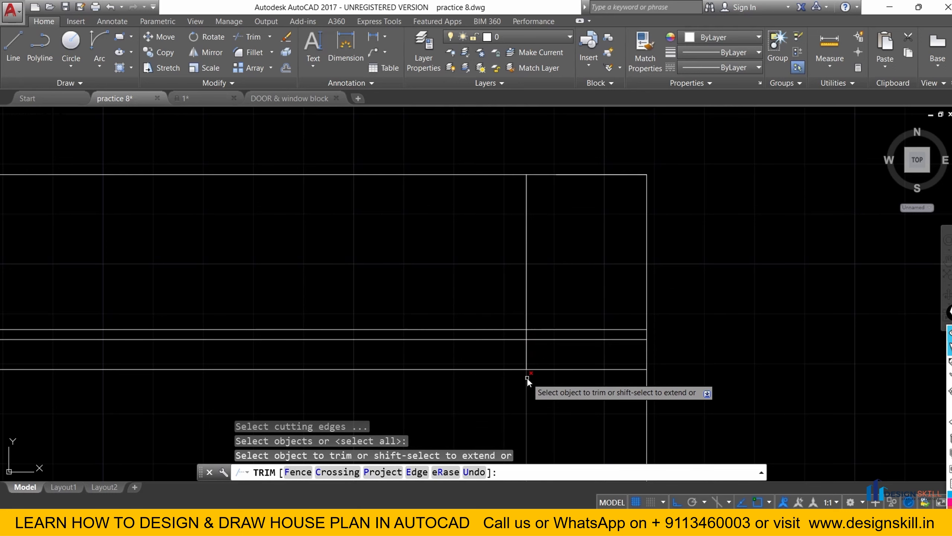
key(Escape)
scroll(528, 378, down, 5)
scroll(523, 347, up, 5)
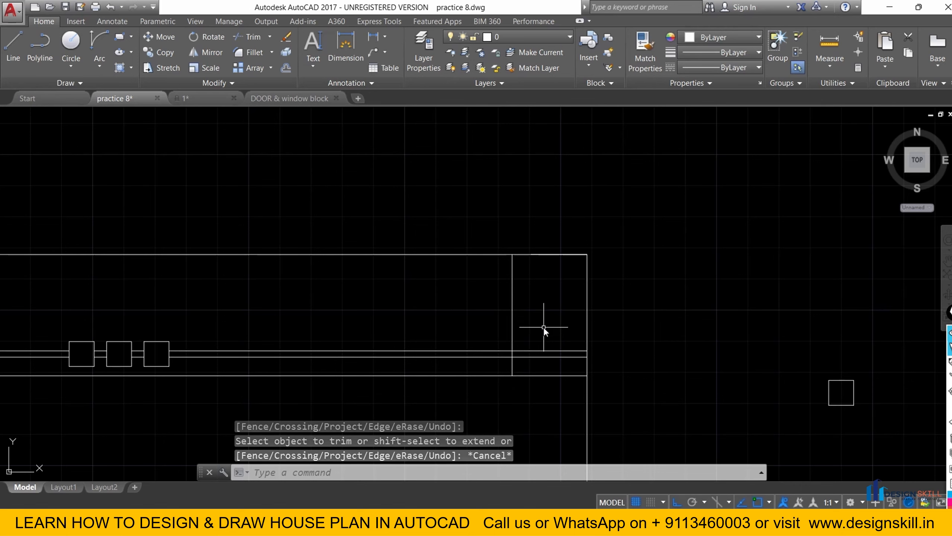
Trim the rest of the 2' offset vertical line below the upper band line.
text(tr)
key(Return)
key(Return)
scroll(519, 363, up, 4)
scroll(519, 363, up, 2)
click(492, 389)
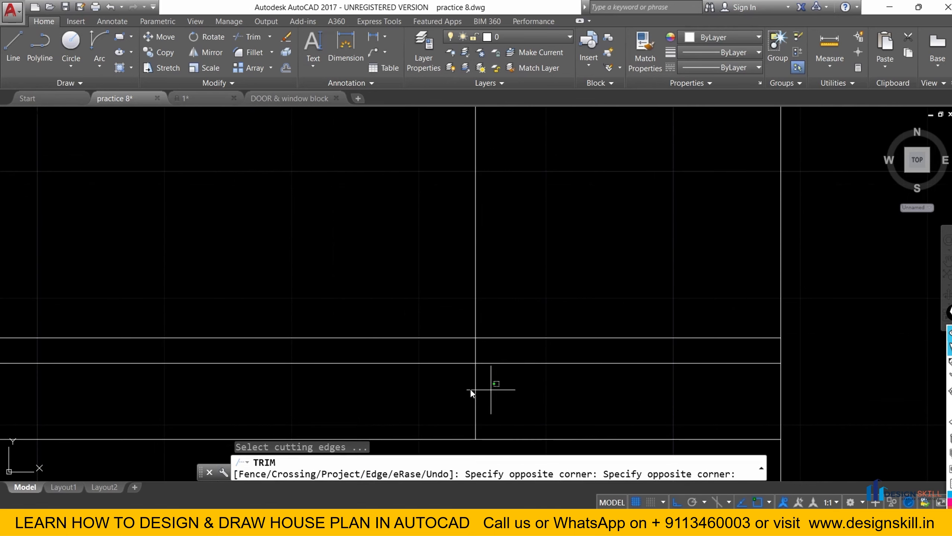
click(469, 389)
click(475, 352)
right_click(508, 287)
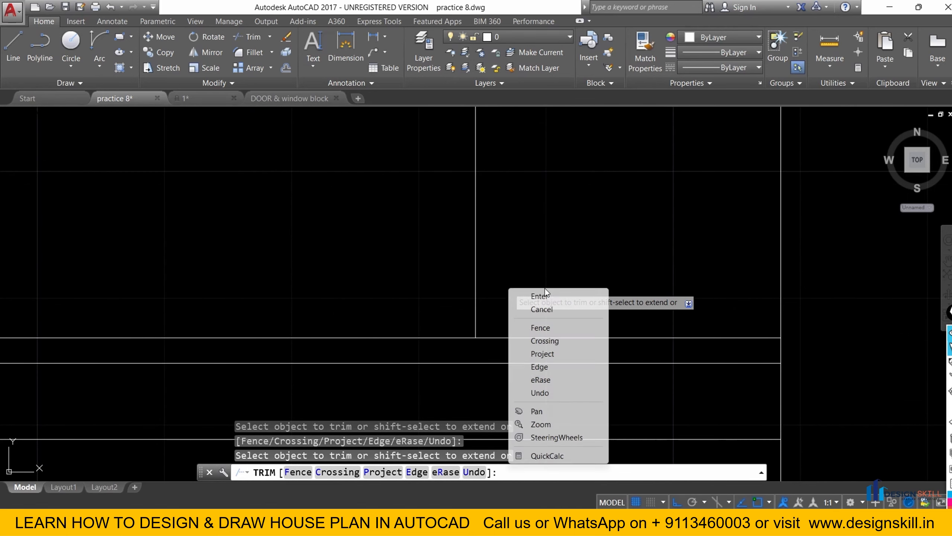
click(550, 297)
Draw a 2' horizontal line rightward from the slatted panel's top-right corner along the parapet's top edge.
scroll(539, 303, down, 6)
middle_drag(193, 232, 426, 254)
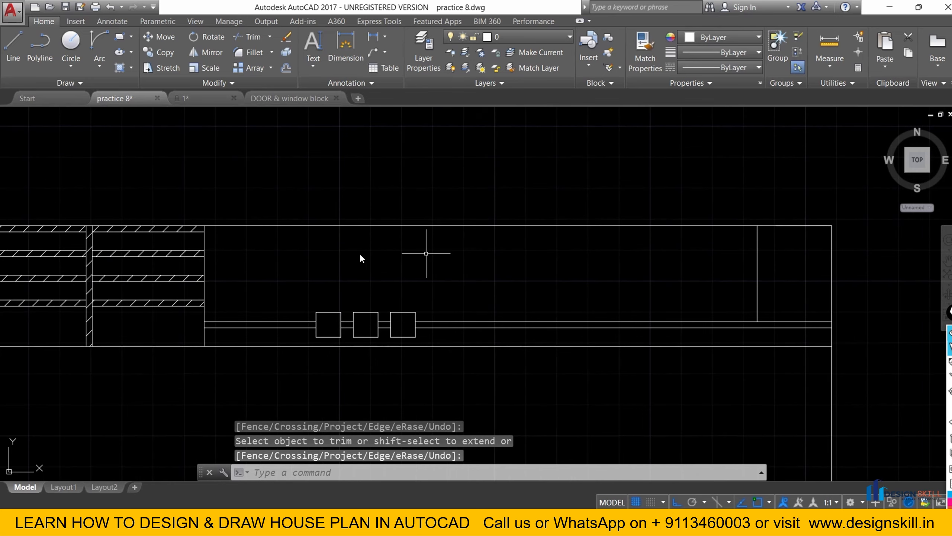
click(13, 44)
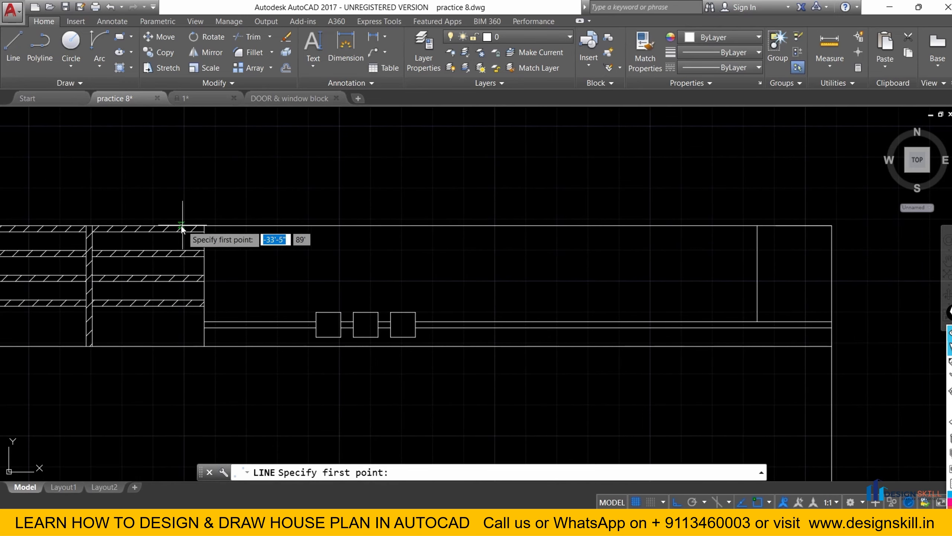
scroll(200, 222, up, 4)
click(202, 235)
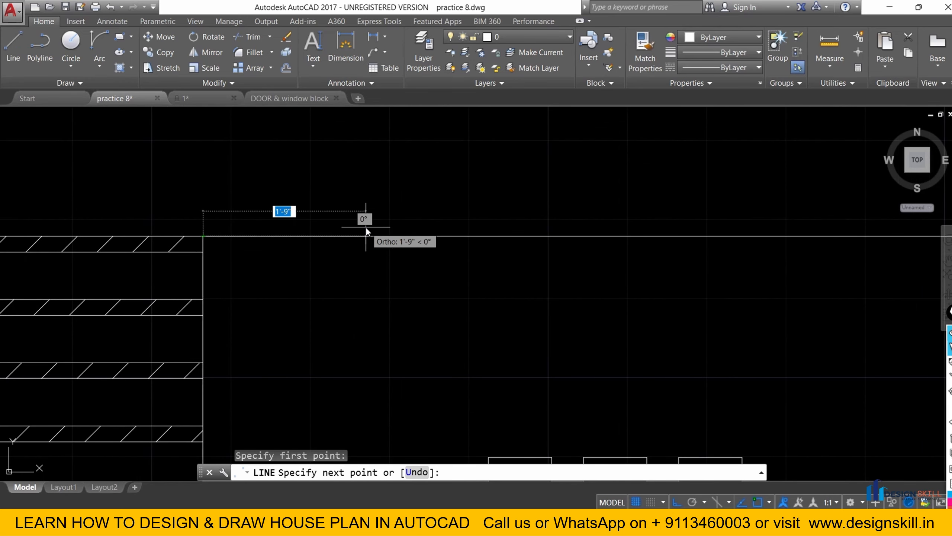
text(2')
key(Return)
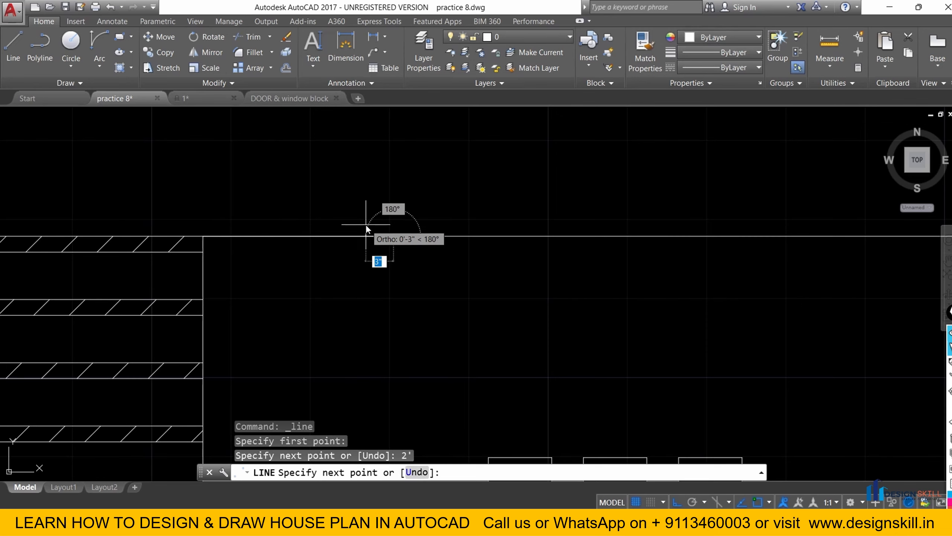
key(Return)
Bring up the reference image to examine the curved pipe panel above the boxes.
scroll(325, 203, down, 3)
scroll(316, 210, up, 2)
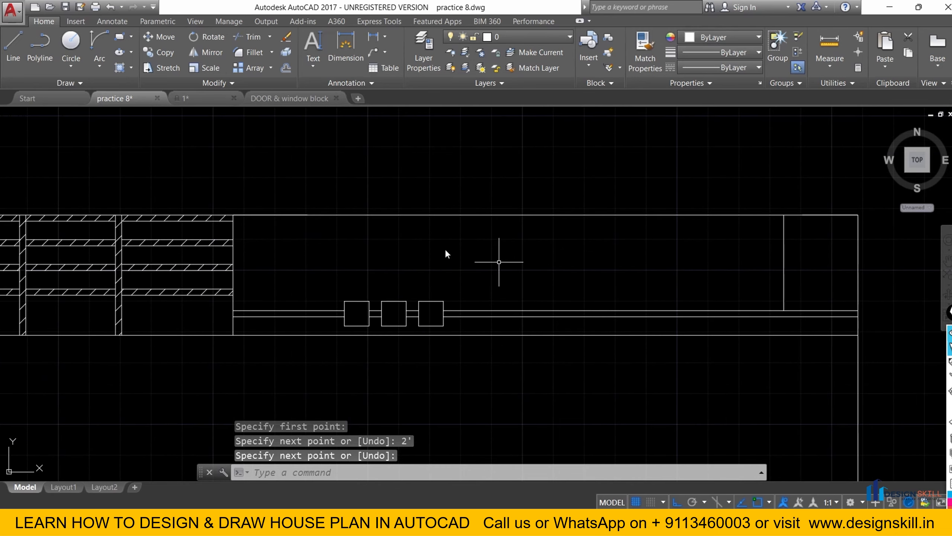
scroll(273, 199, up, 1)
click(622, 523)
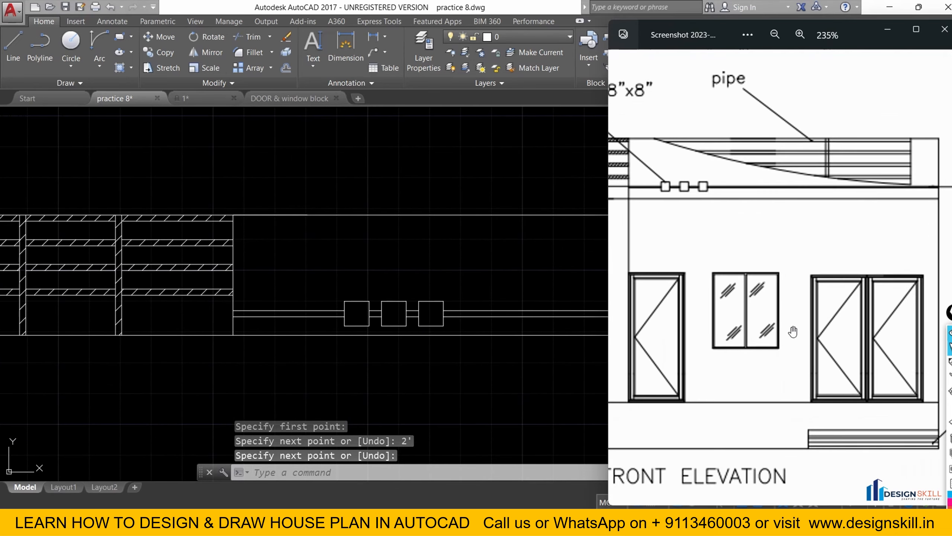
Trace over the pipe panel's curved lower edge on the reference image to study its shape.
mouse_move(948, 363)
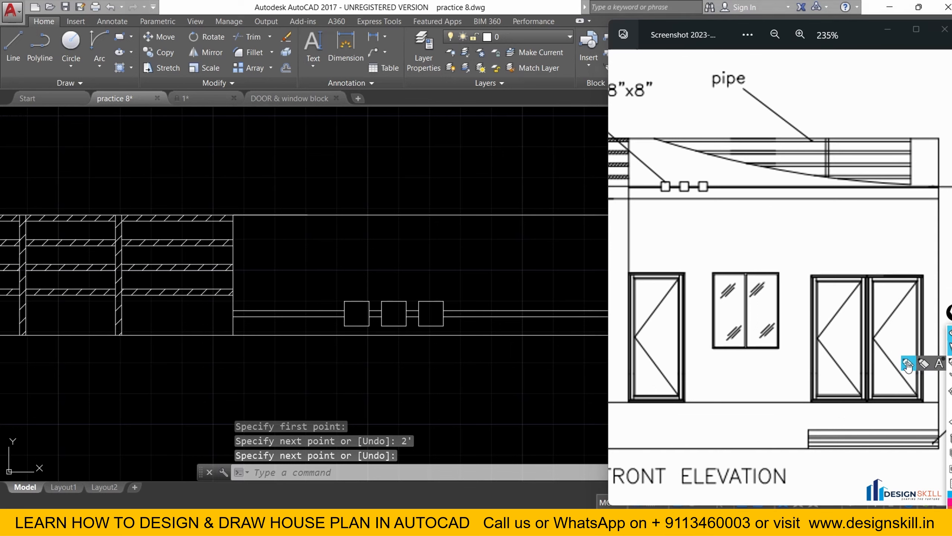
click(908, 364)
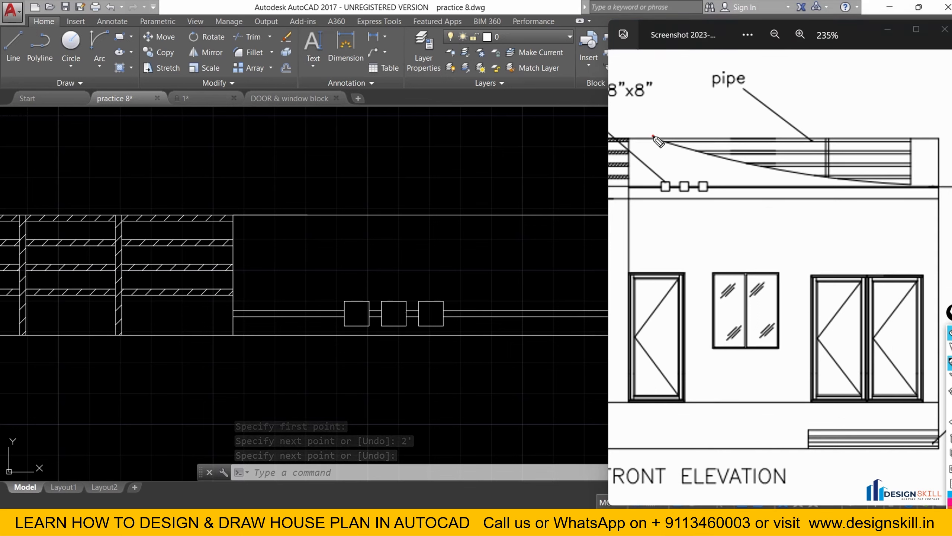
mouse_move(652, 136)
mouse_down()
mouse_move(720, 158)
mouse_move(917, 190)
mouse_up()
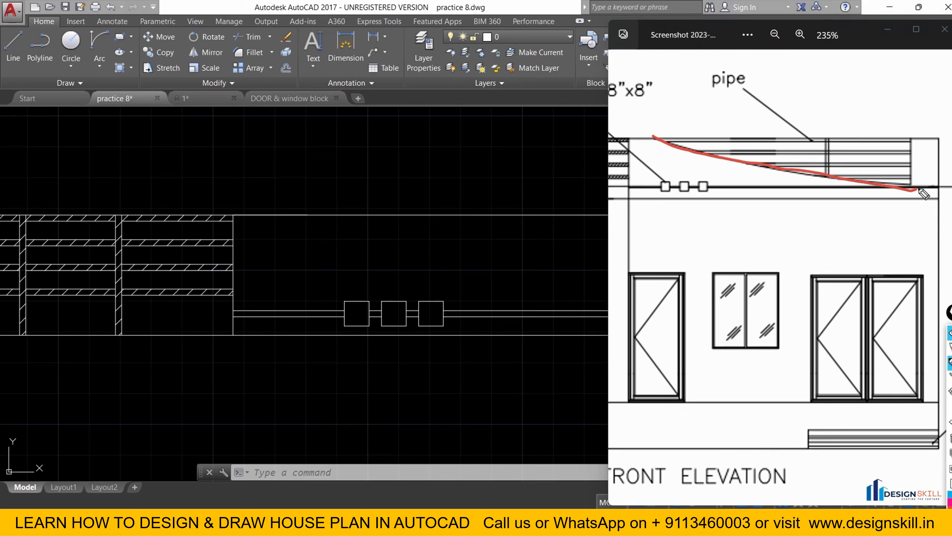
click(950, 348)
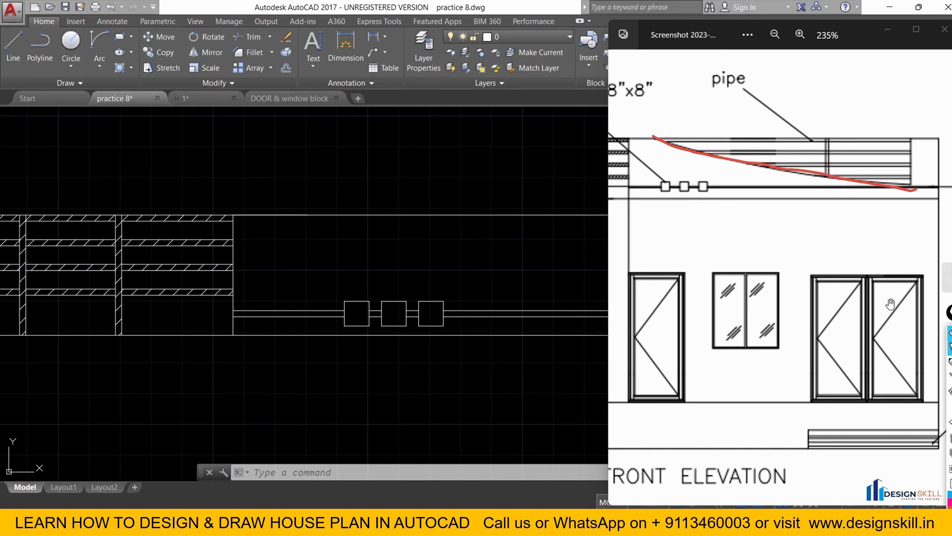
click(889, 29)
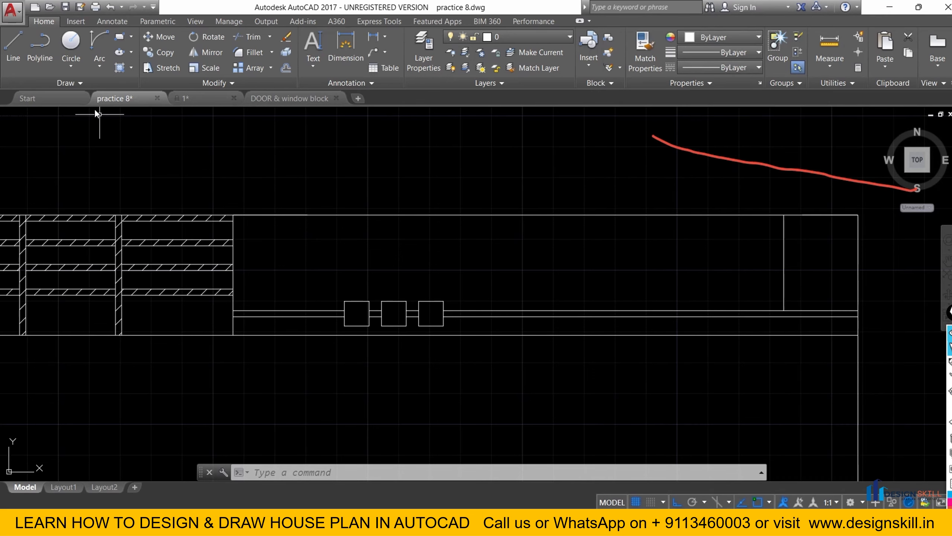
Draw a Start, End, Direction arc from the right margin line's lower end to the 2' top-edge line's end, with a 180° tangent.
click(100, 71)
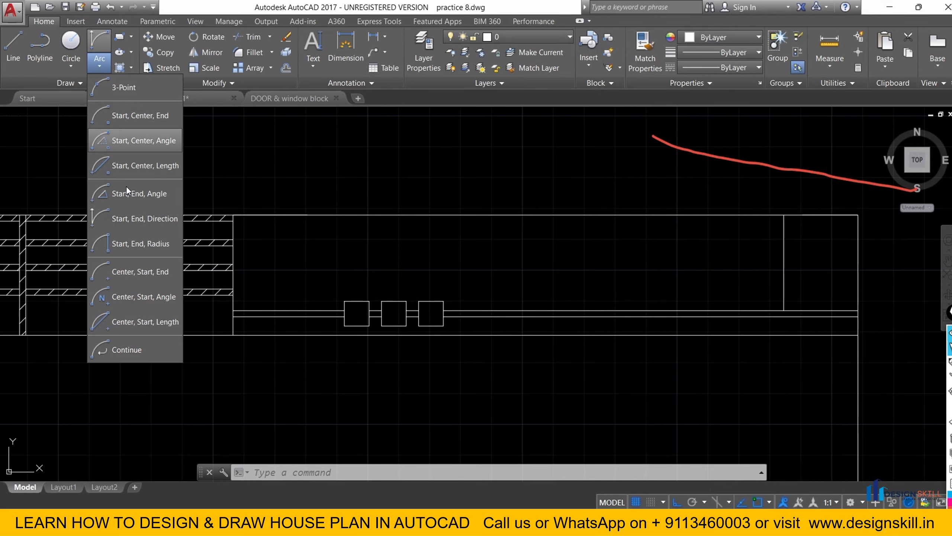
click(108, 219)
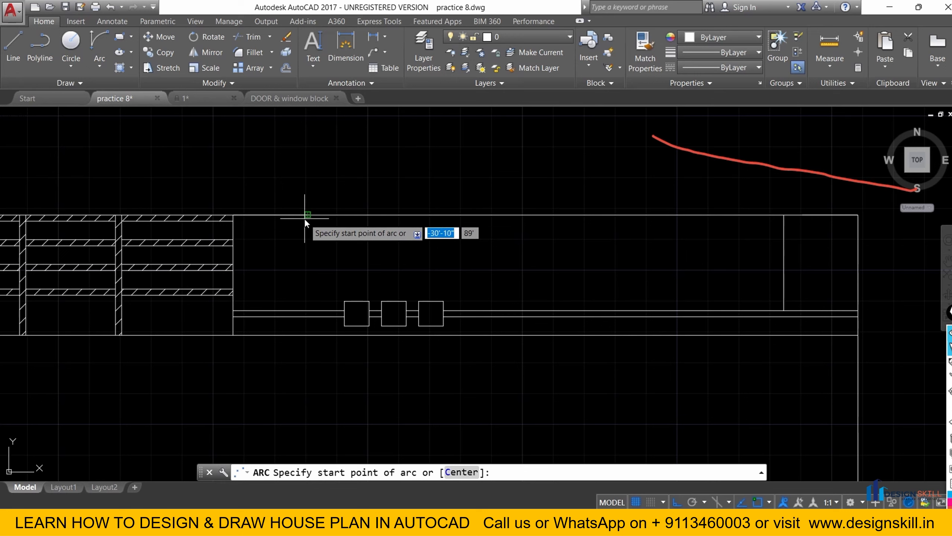
click(783, 310)
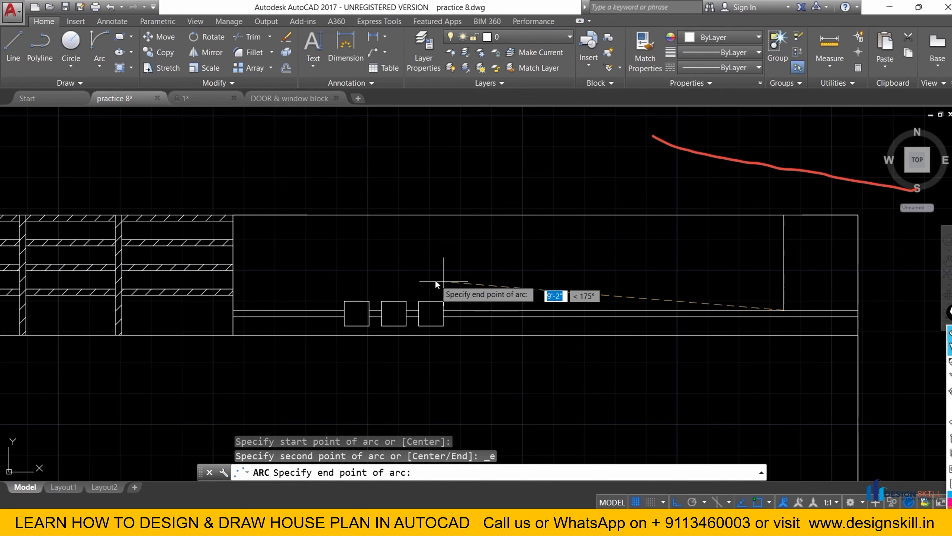
click(304, 217)
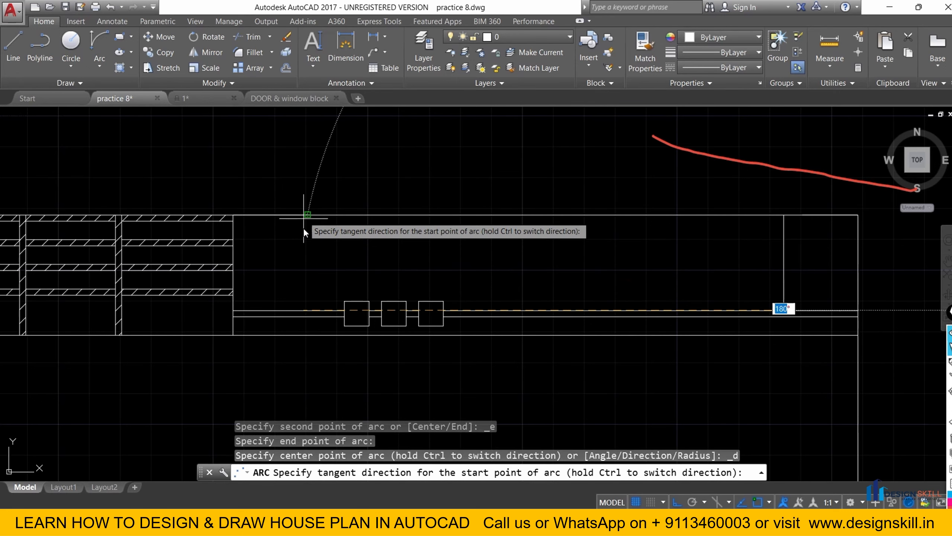
click(303, 253)
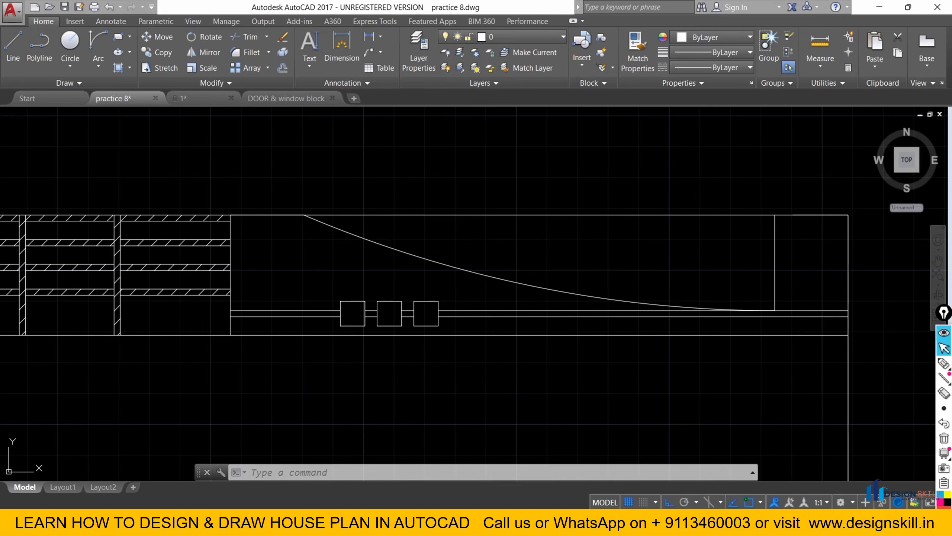
Examine the pipe thickness and spacing on the reference image, mark 2" and 6" on it, and clear the markings.
click(603, 520)
scroll(703, 285, down, 1)
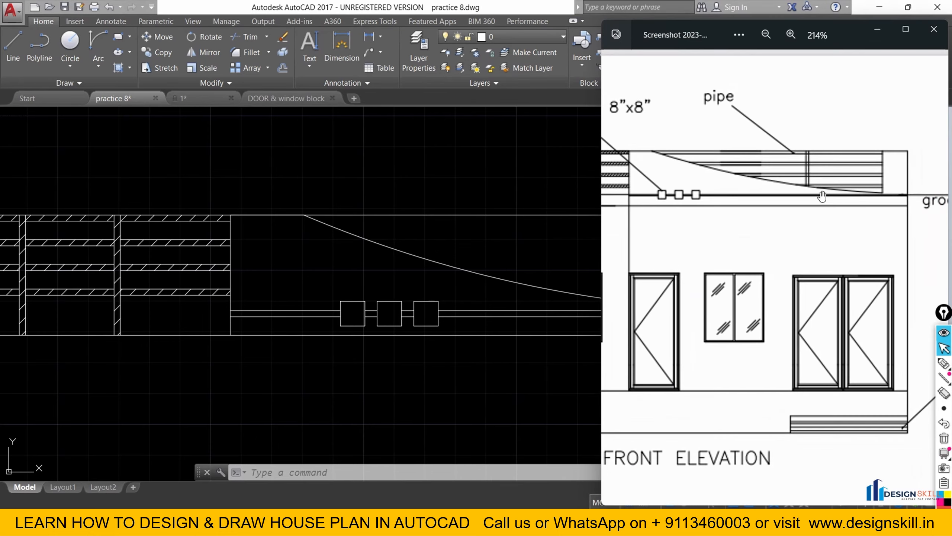
scroll(812, 169, up, 2)
mouse_move(944, 364)
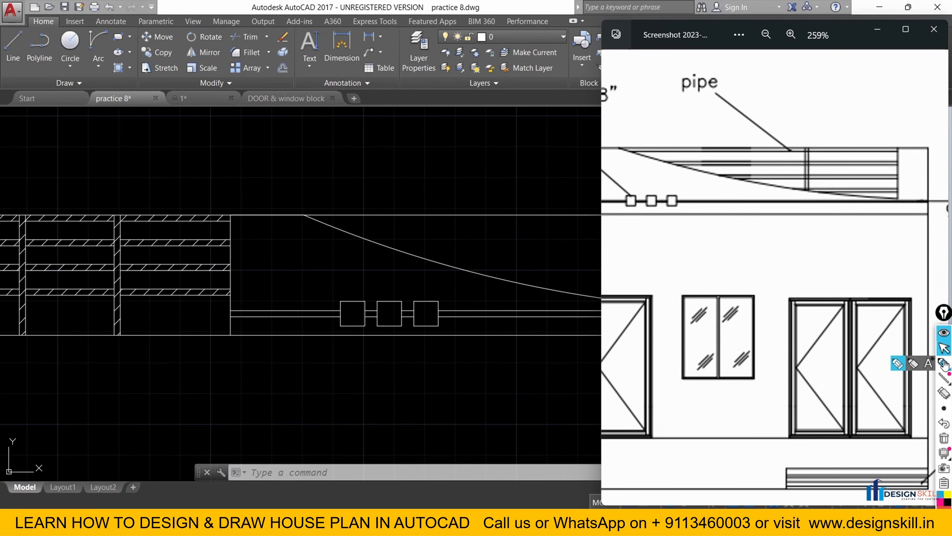
click(898, 363)
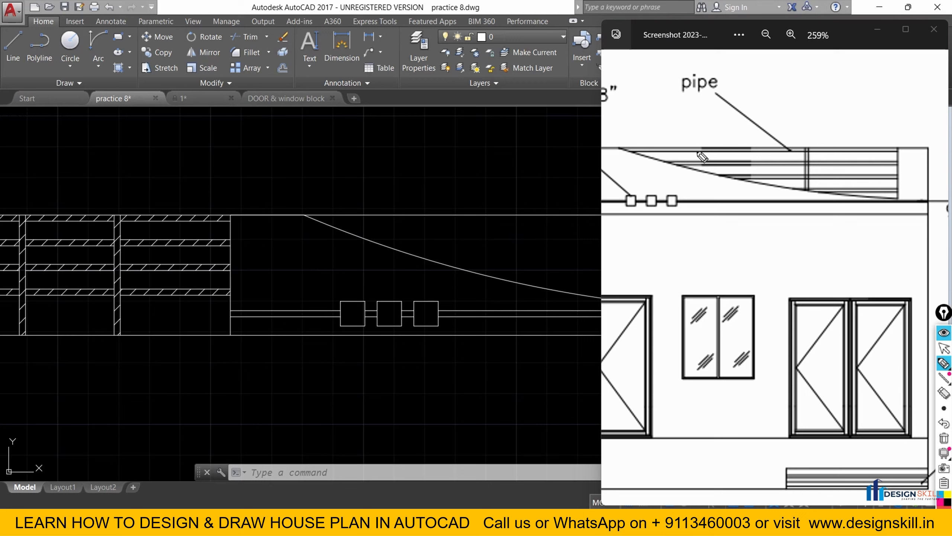
drag(626, 148, 711, 153)
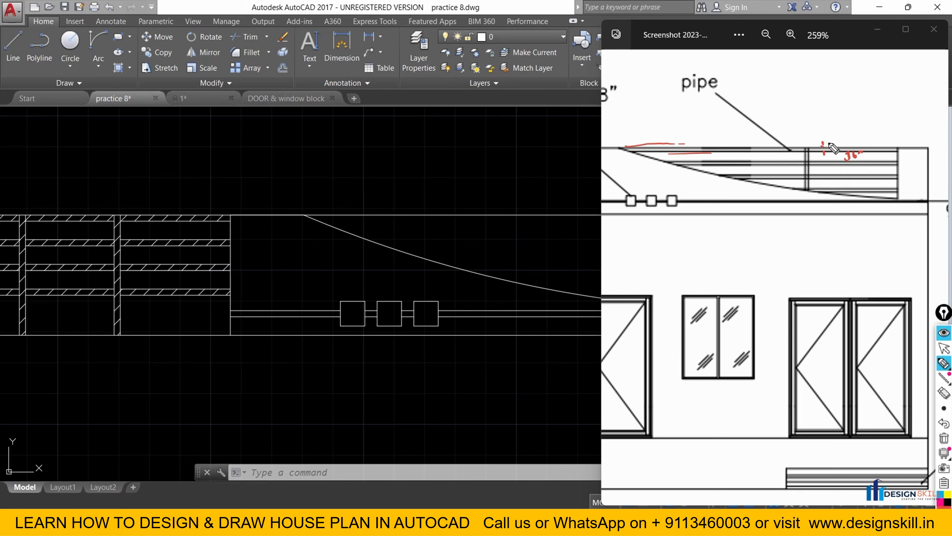
click(944, 351)
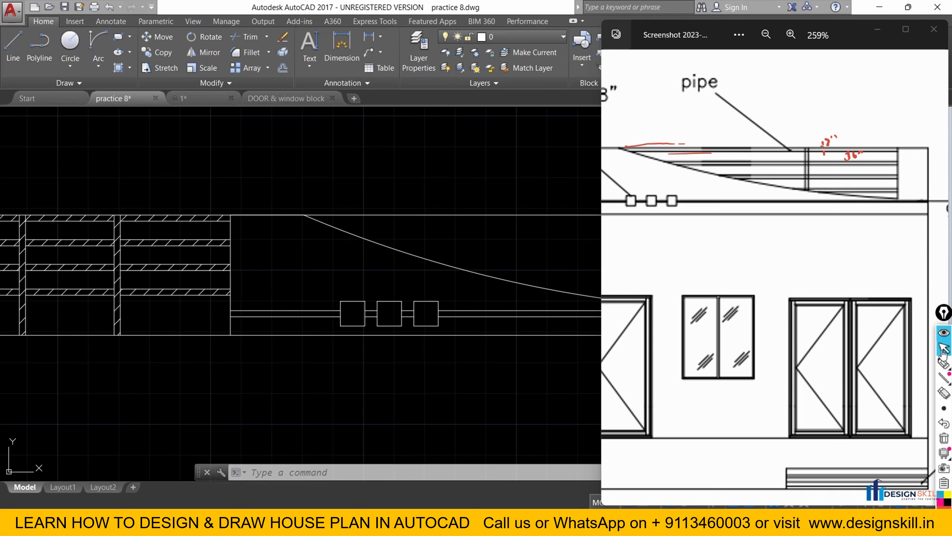
click(877, 30)
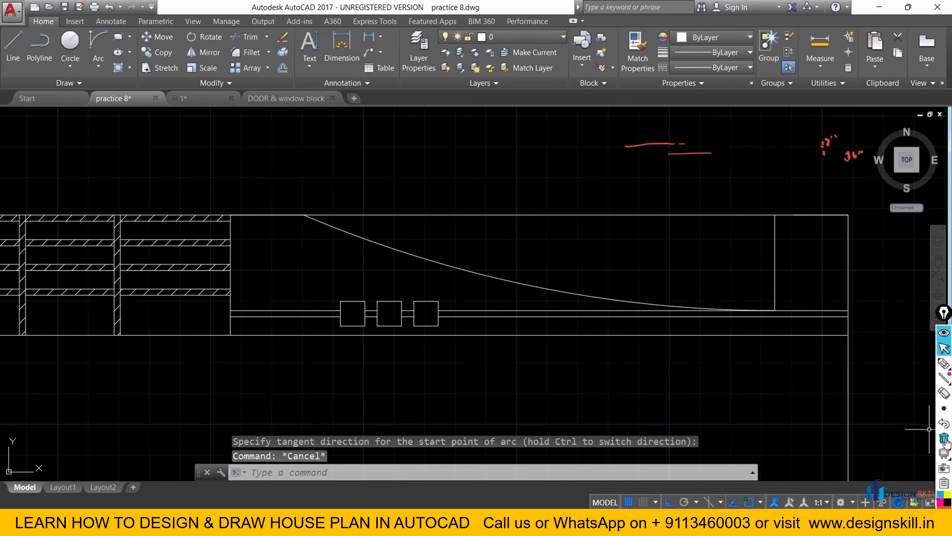
click(944, 439)
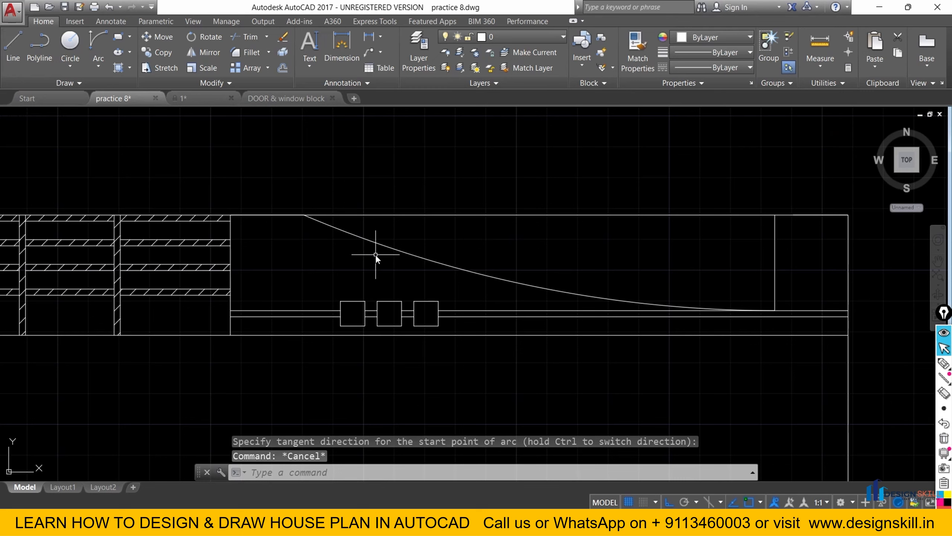
Draw a horizontal line along the parapet's top edge from the arc's upper end to the right margin line's top.
click(13, 45)
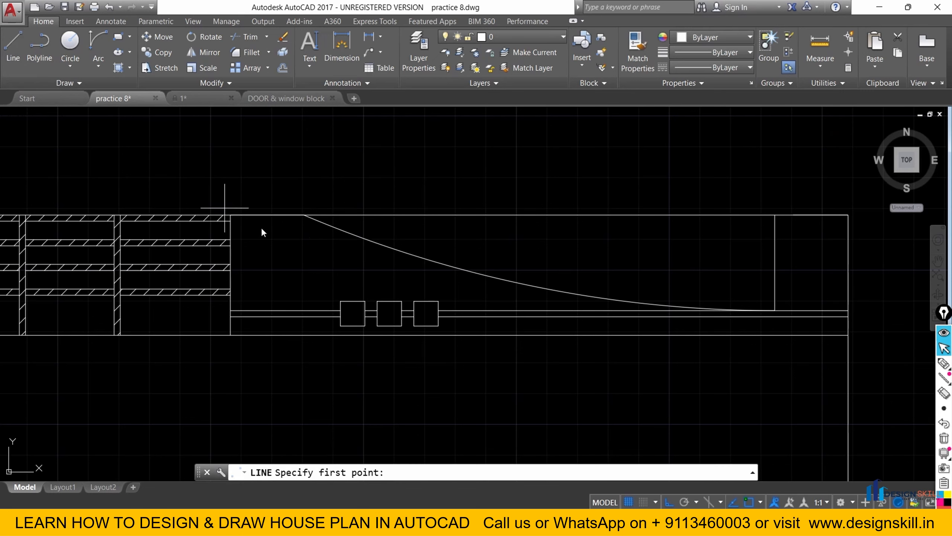
click(304, 215)
click(775, 215)
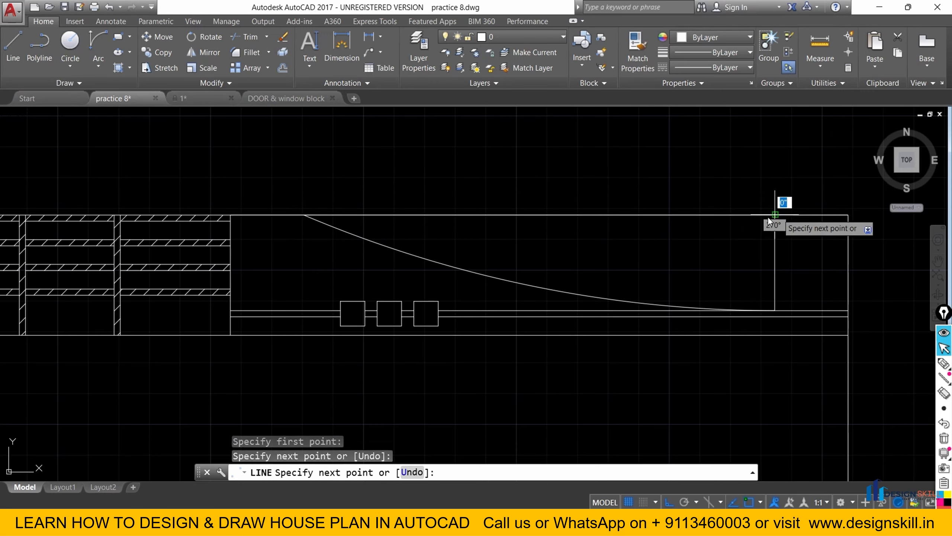
key(Escape)
click(760, 215)
key(Escape)
Offset the pipe panel's top line 2" downward to form the first pipe.
text(o)
key(Return)
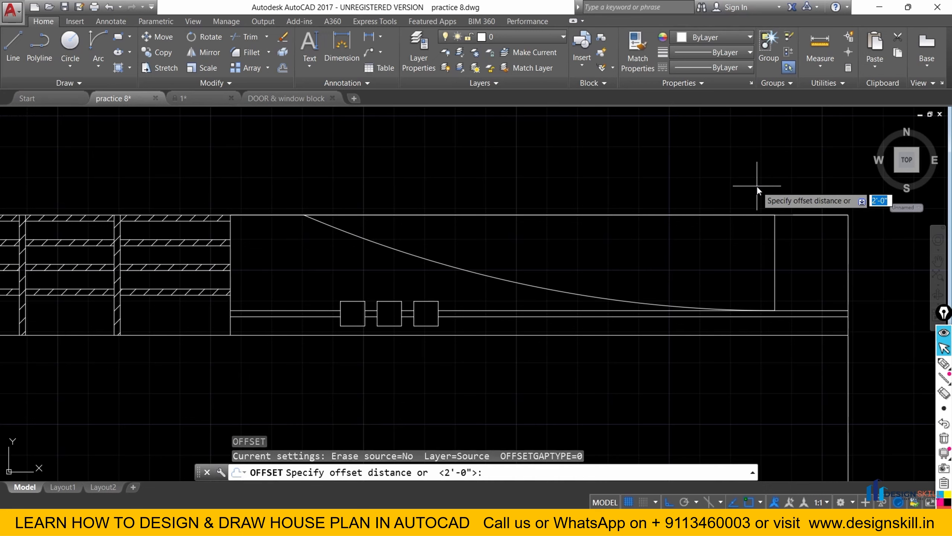
text(2)
key(Return)
click(733, 215)
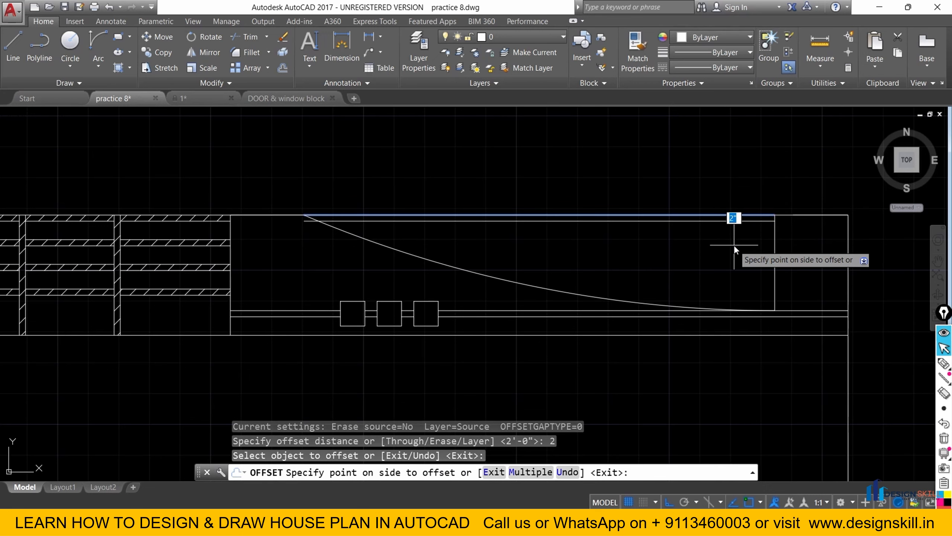
click(733, 244)
right_click(733, 246)
click(744, 250)
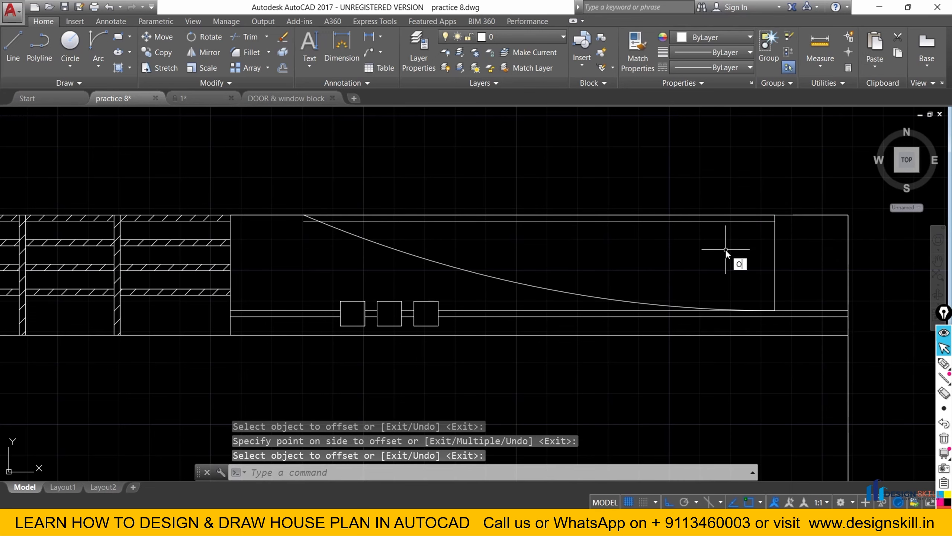
Offset the first pipe's lower line 6" downward for the second pipe's upper edge.
key(Return)
text(6)
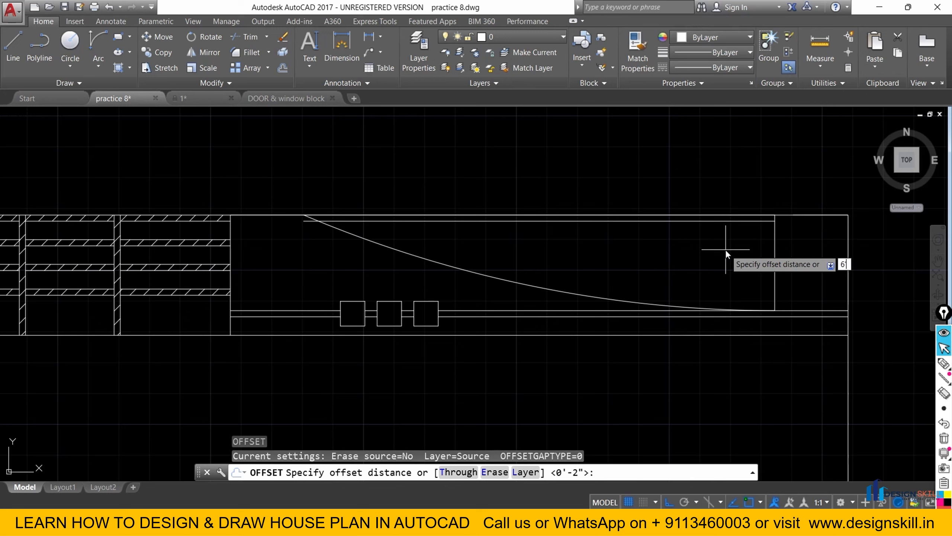
key(Return)
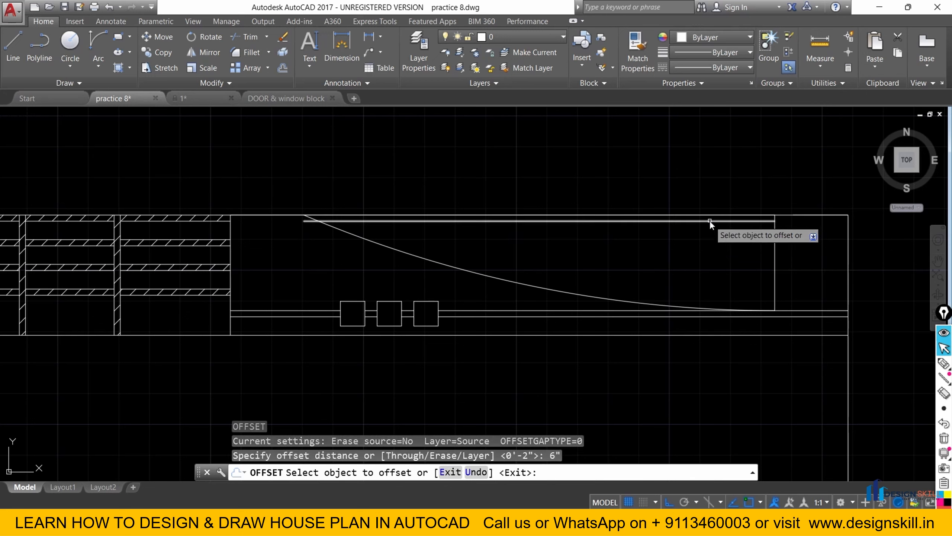
click(709, 221)
click(717, 249)
right_click(737, 269)
click(741, 272)
Offset the second pipe's upper line 2" downward to complete that pipe.
text(O)
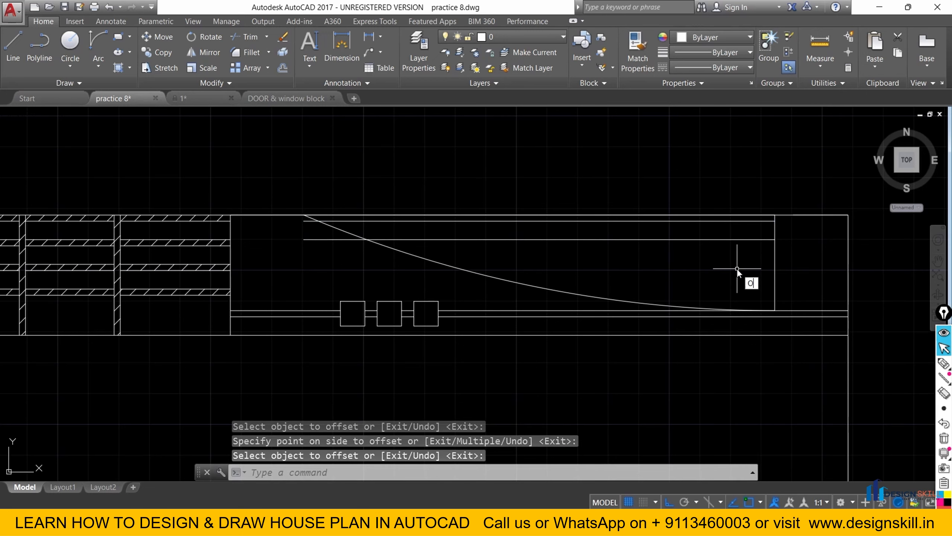
key(Return)
text(2)
key(Return)
click(722, 239)
click(726, 262)
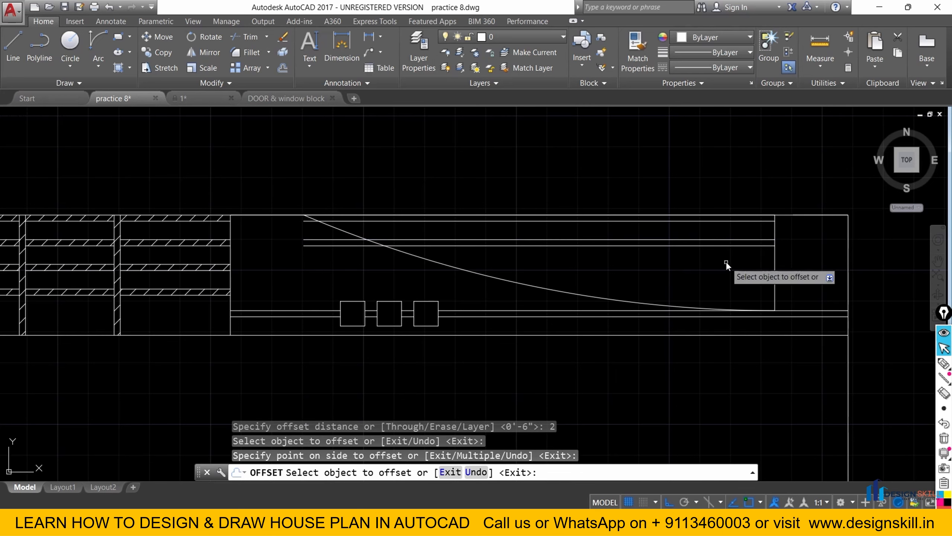
right_click(726, 261)
click(743, 269)
Offset the second pipe's lower line 6" downward for the third pipe's upper edge.
key(Return)
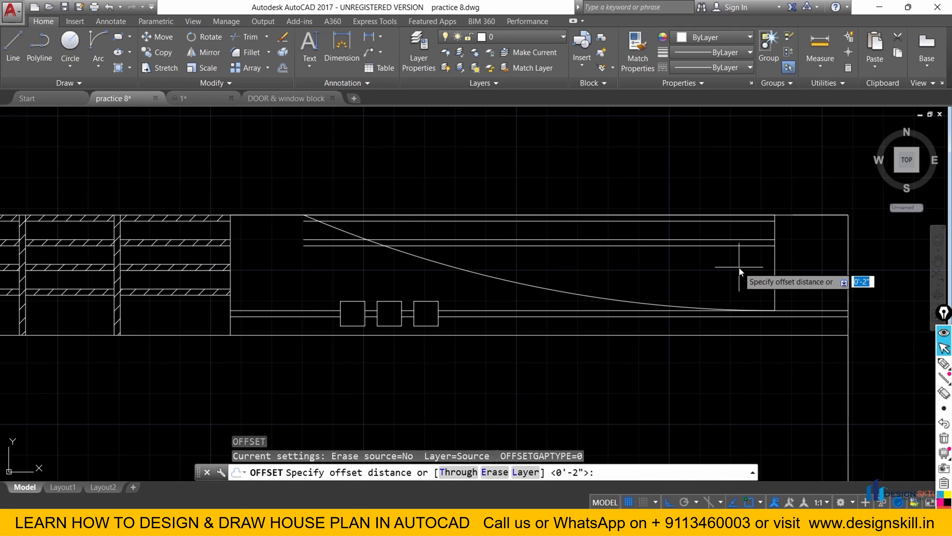
text(6)
key(Return)
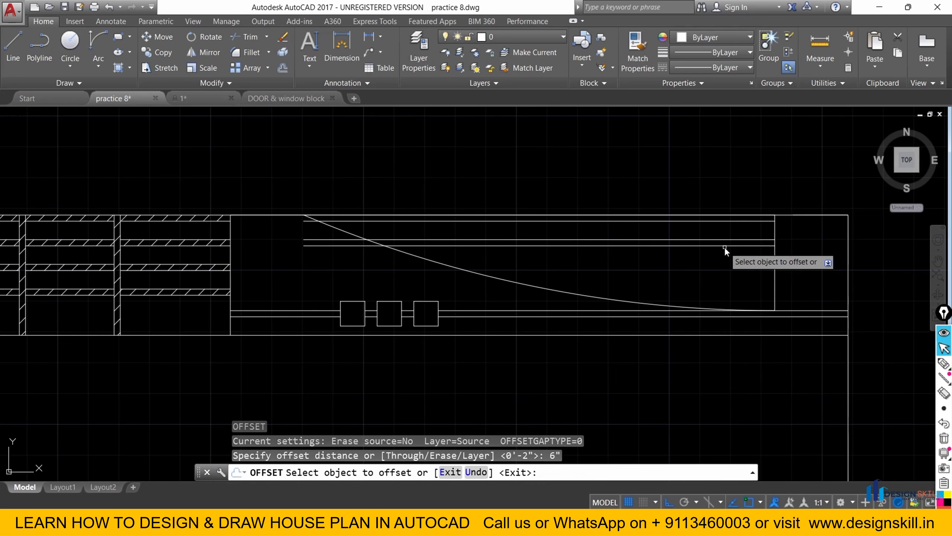
click(724, 247)
click(729, 265)
right_click(732, 277)
click(749, 281)
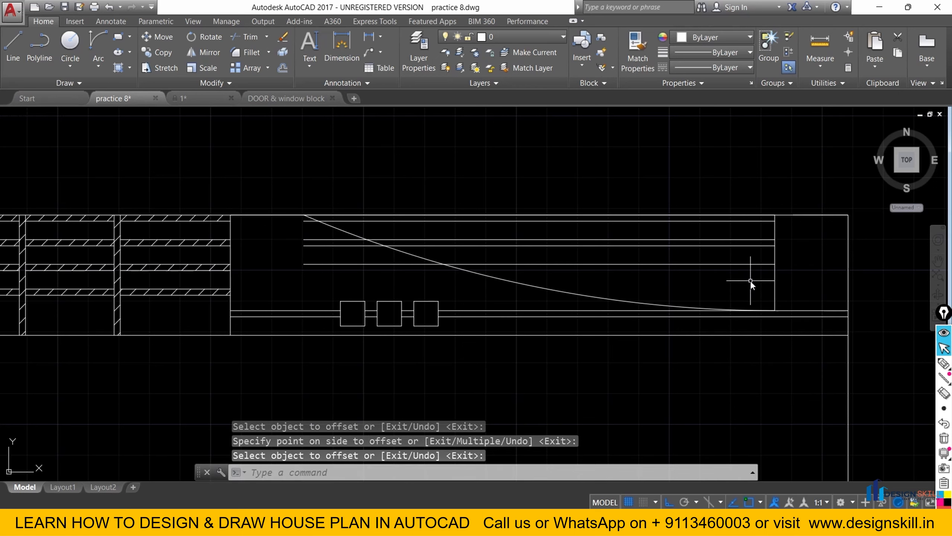
click(750, 280)
key(Escape)
key(Escape)
Offset the third pipe's upper line 2" downward to complete that pipe.
text(o)
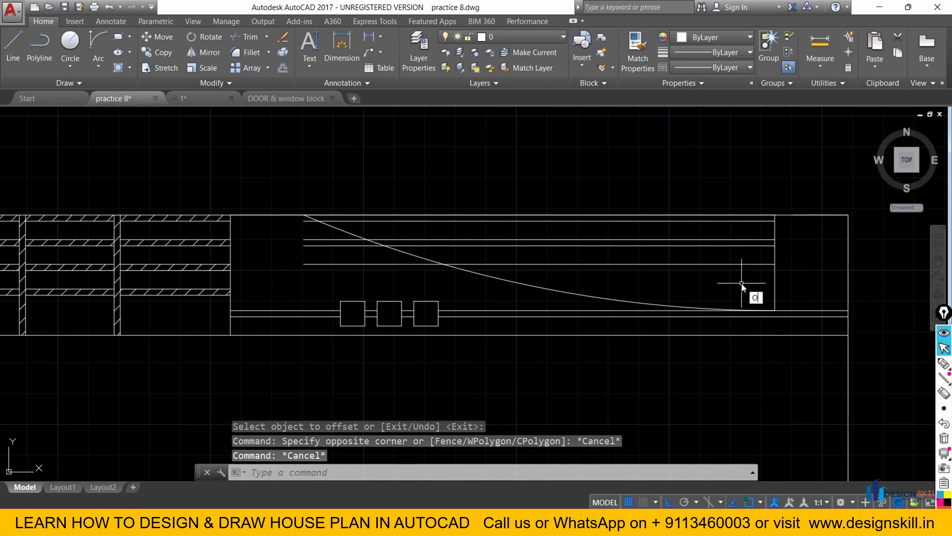
key(Return)
text(2)
key(Return)
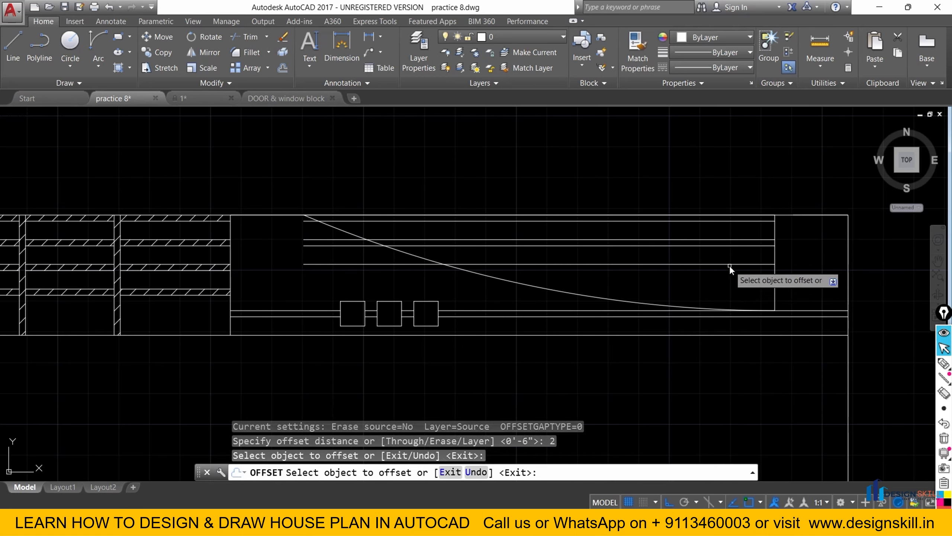
click(729, 264)
click(730, 283)
right_click(729, 283)
click(750, 288)
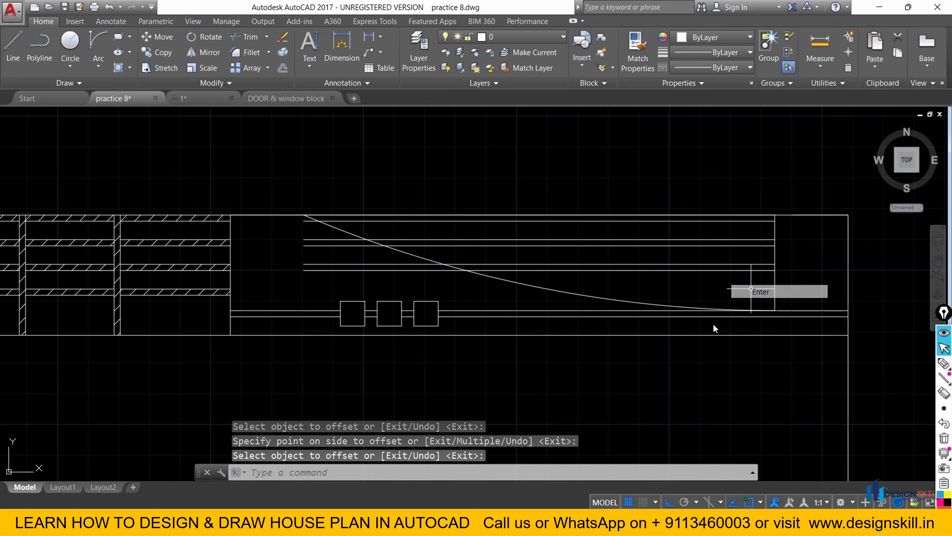
Offset the third pipe's lower line 6" downward for the fourth pipe's upper edge.
click(652, 523)
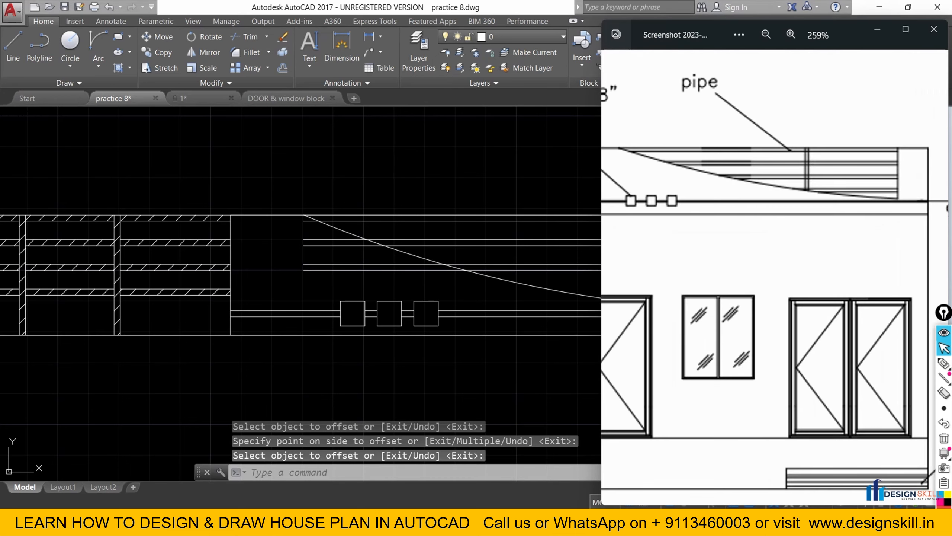
click(652, 523)
text(o)
key(Return)
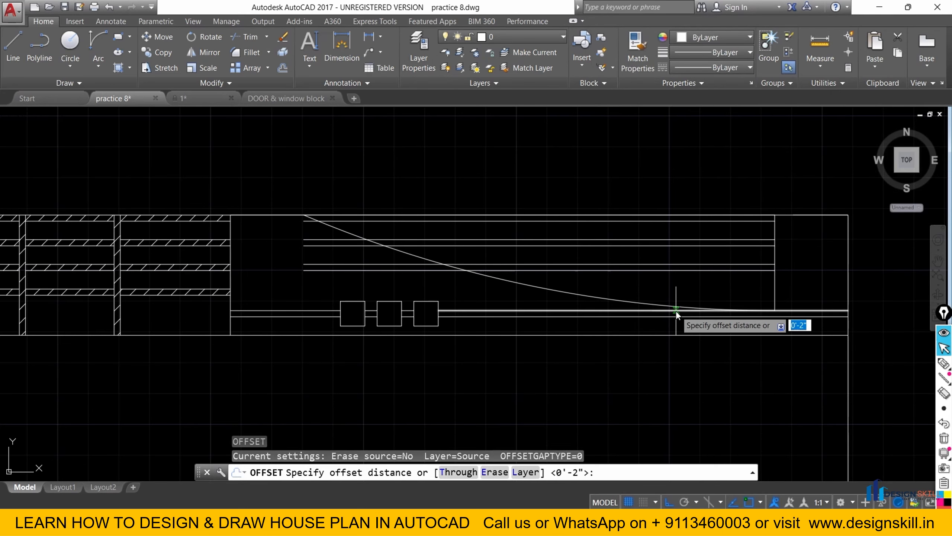
text(6)
key(Return)
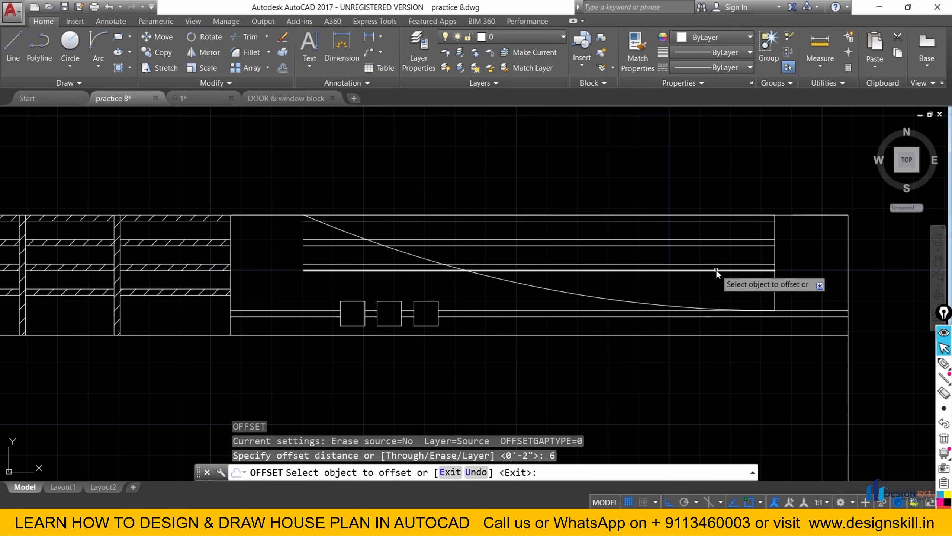
click(716, 270)
click(717, 294)
text(2)
key(Return)
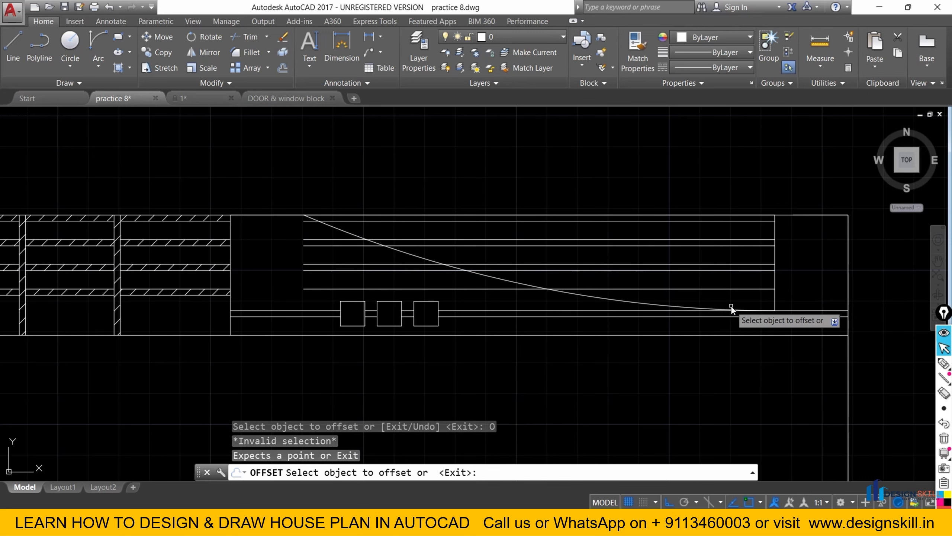
click(729, 288)
click(733, 299)
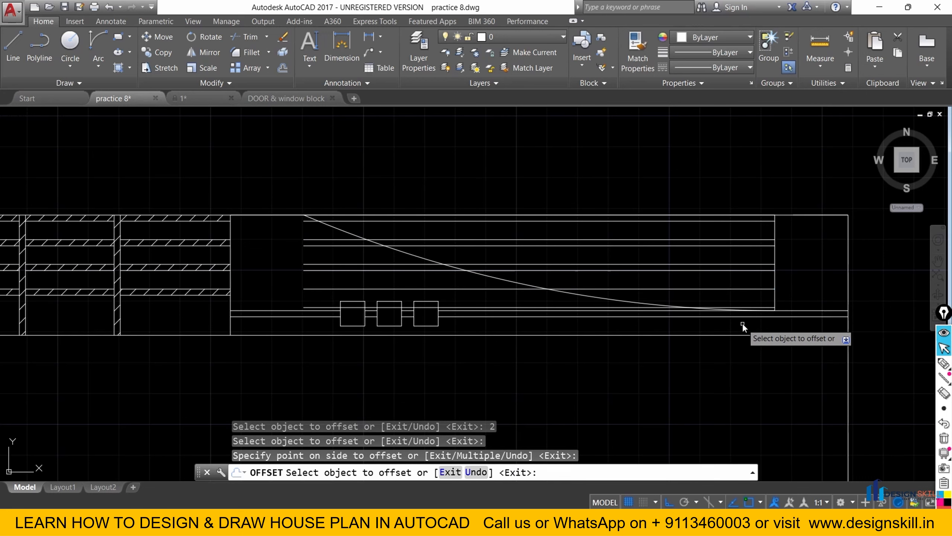
key(ctrl+z)
Offset the fourth pipe's upper line 2" downward to complete that pipe.
right_click(739, 307)
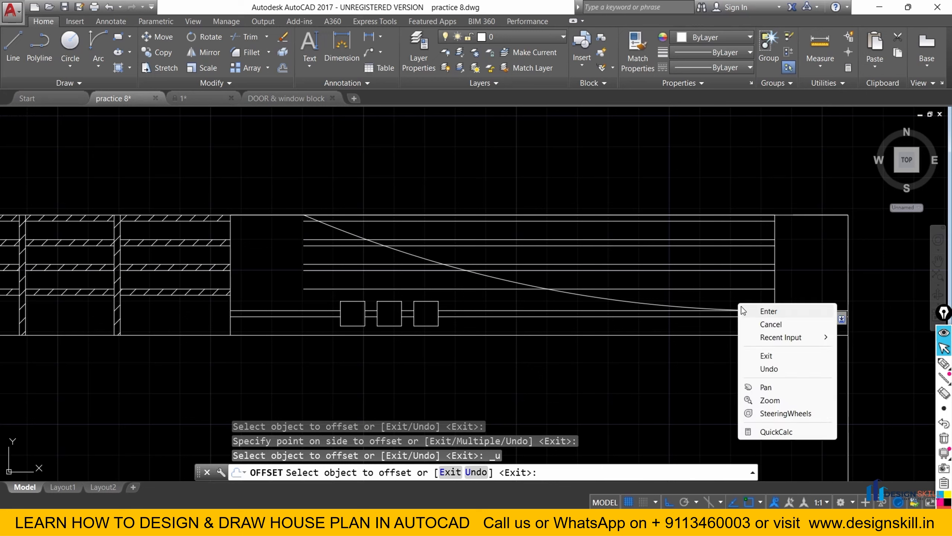
click(750, 310)
key(Return)
text(2)
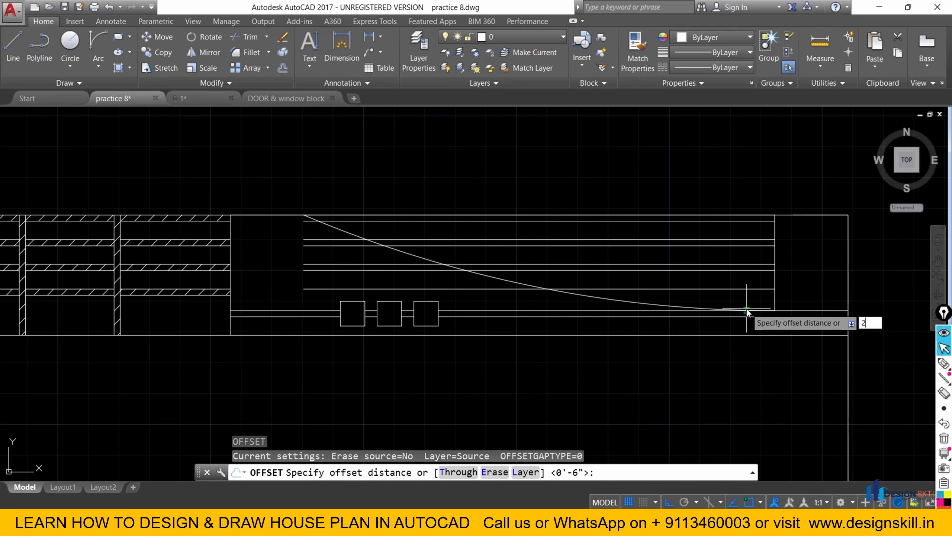
key(Return)
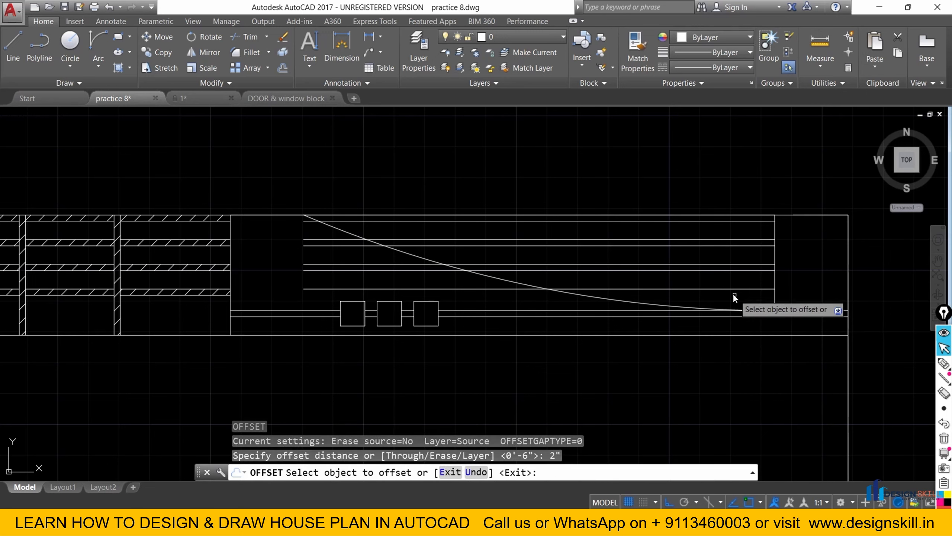
click(730, 289)
click(730, 294)
right_click(736, 306)
click(753, 313)
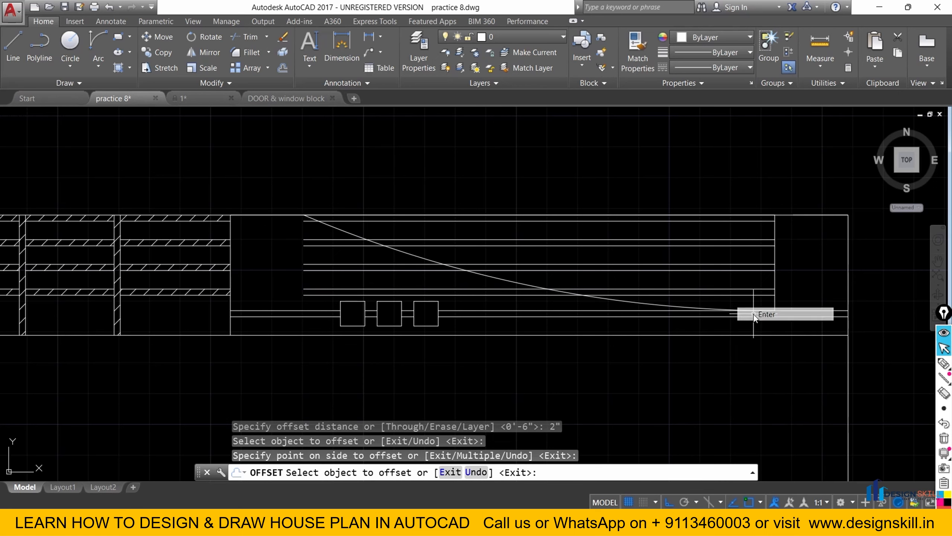
Trim away the parts of all the horizontal pipe lines that extend outside the curve on its left side.
text(TR)
key(Return)
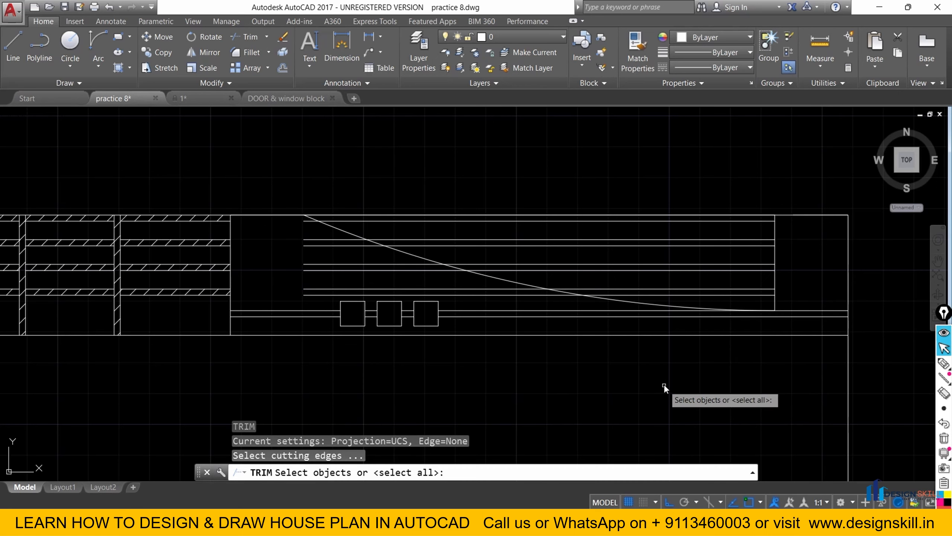
key(Return)
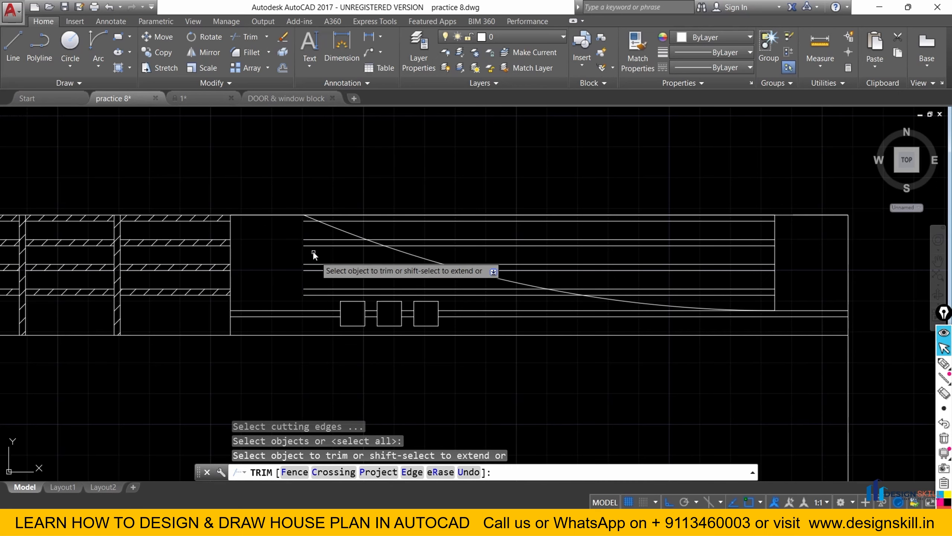
click(307, 221)
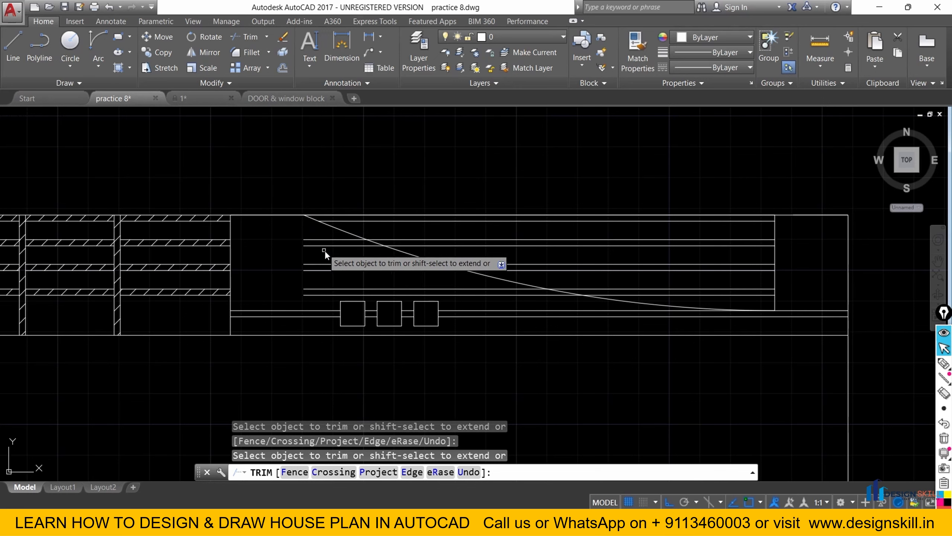
click(325, 252)
click(308, 236)
click(366, 279)
click(319, 241)
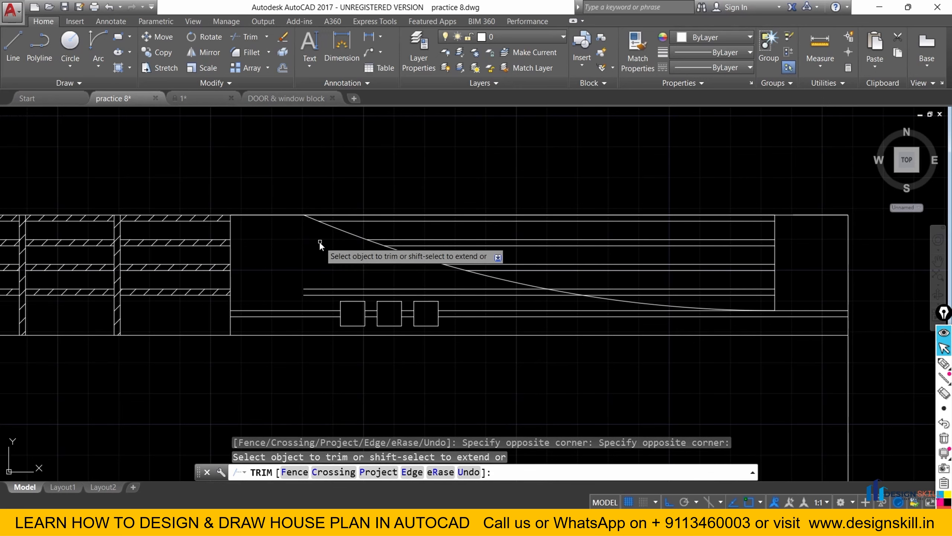
scroll(480, 304, up, 4)
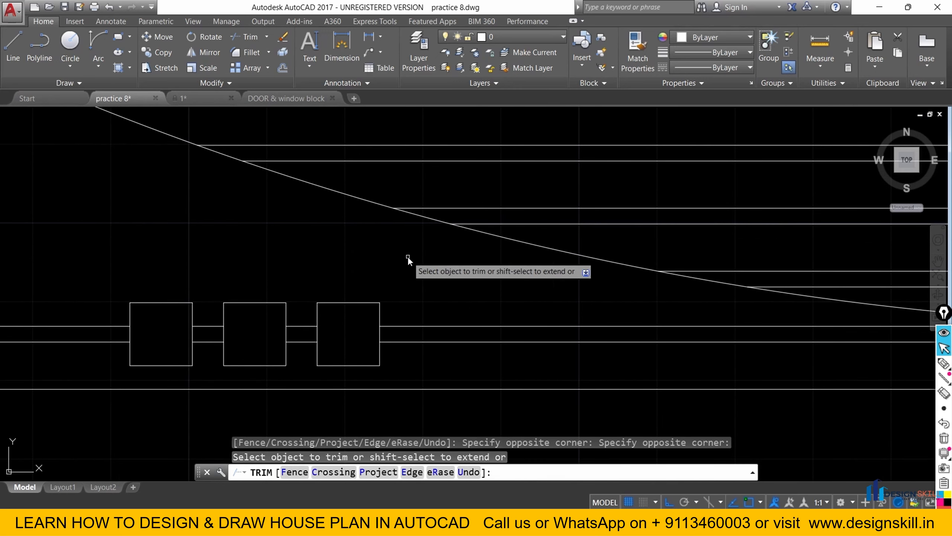
scroll(330, 247, down, 2)
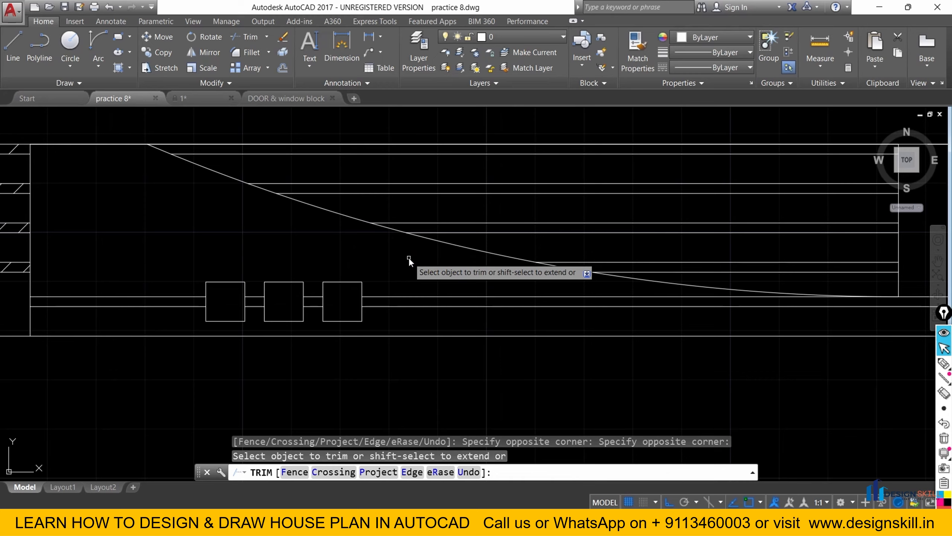
right_click(408, 258)
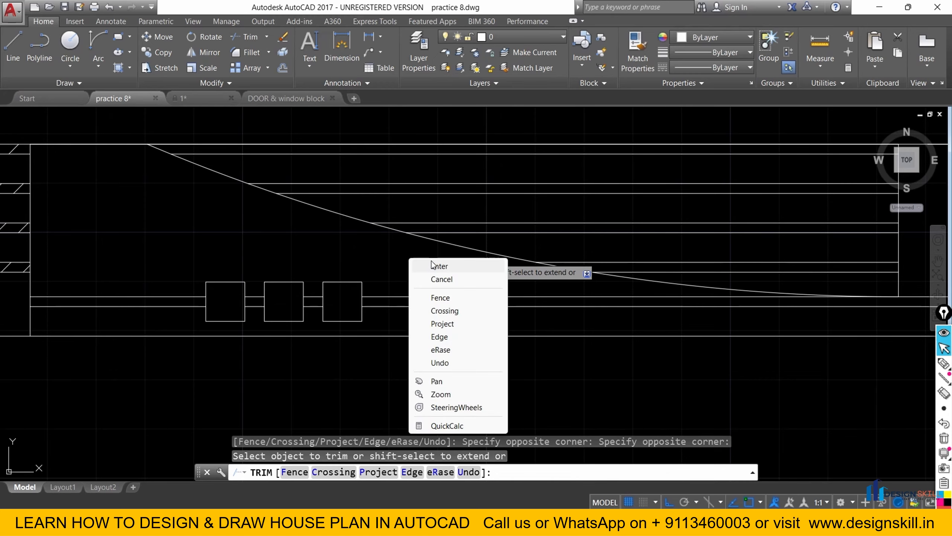
click(433, 265)
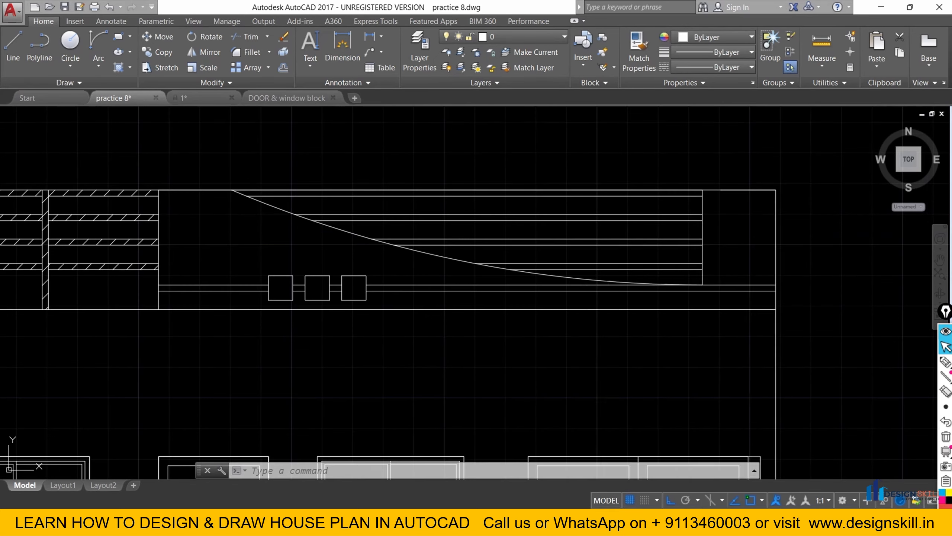
Draw a roughly vertical line from the parapet's top edge down to the curve, crossing all four pipes as in the reference image.
click(615, 521)
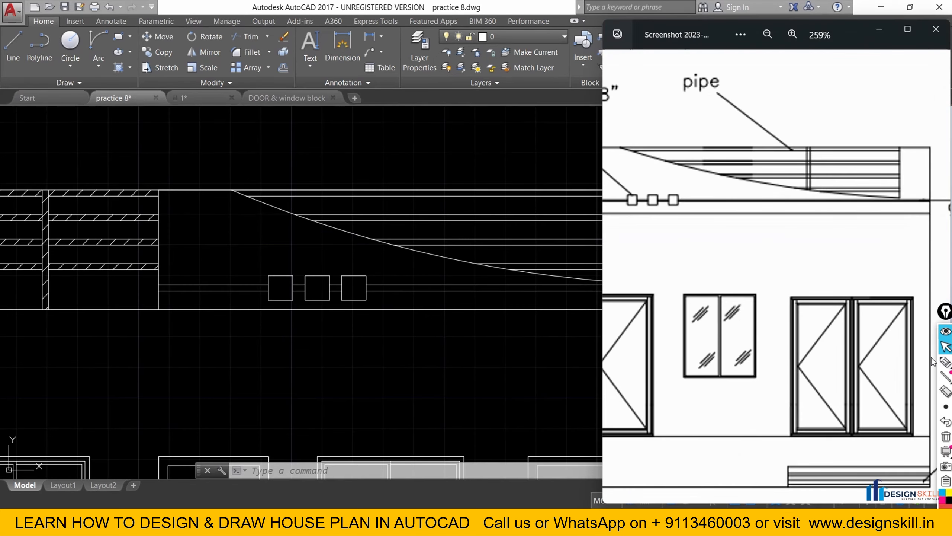
mouse_move(946, 361)
click(906, 365)
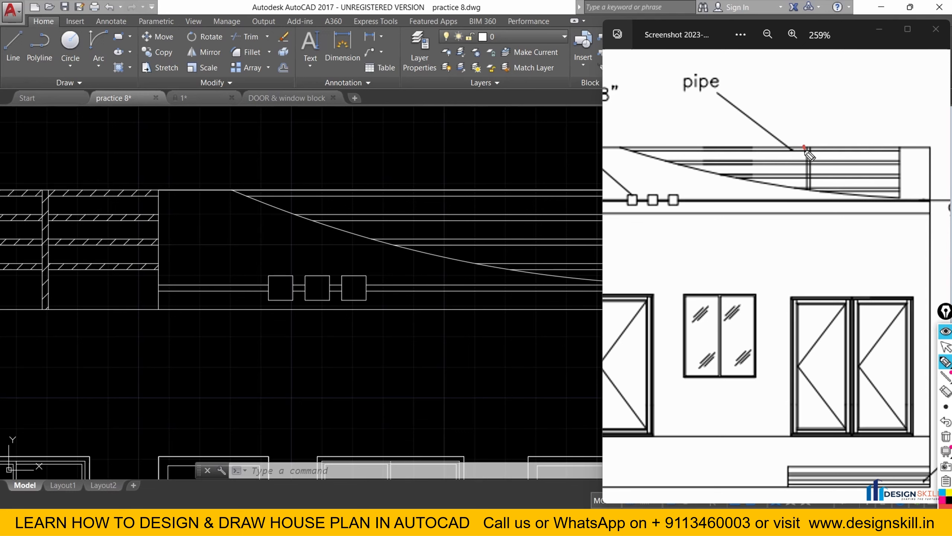
drag(806, 150, 807, 175)
click(945, 347)
click(879, 29)
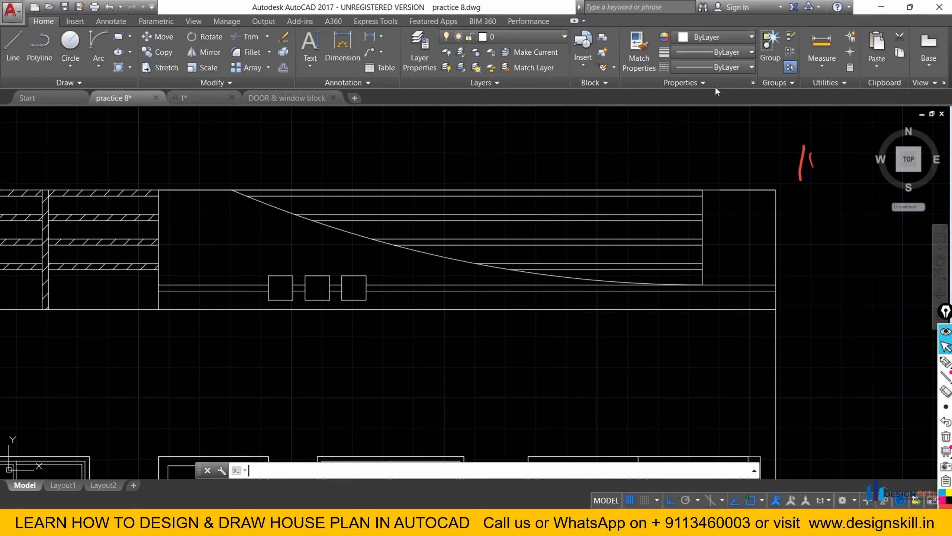
click(11, 9)
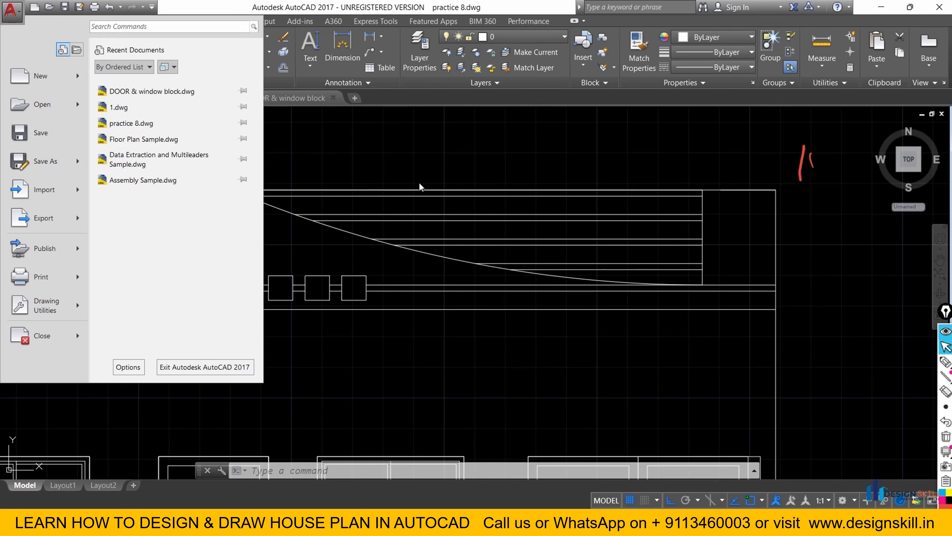
click(243, 5)
click(13, 47)
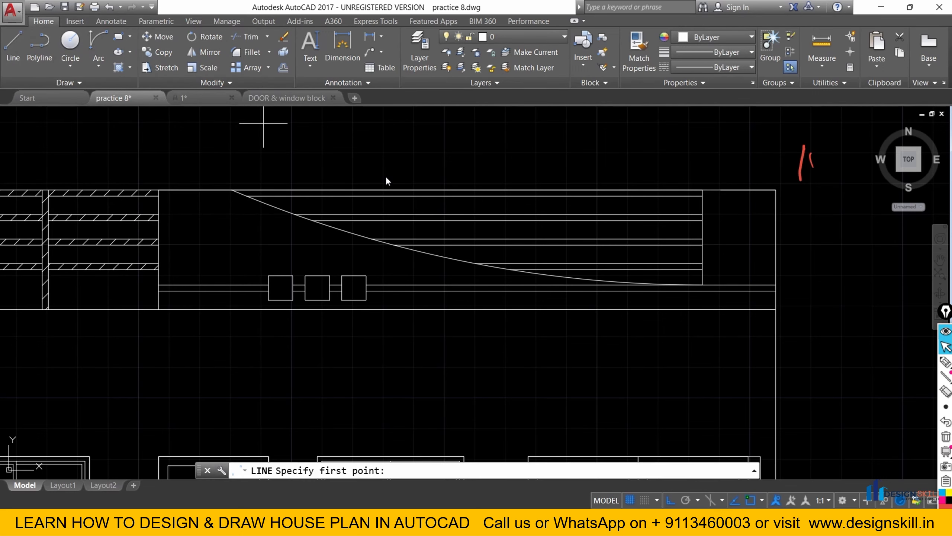
click(534, 190)
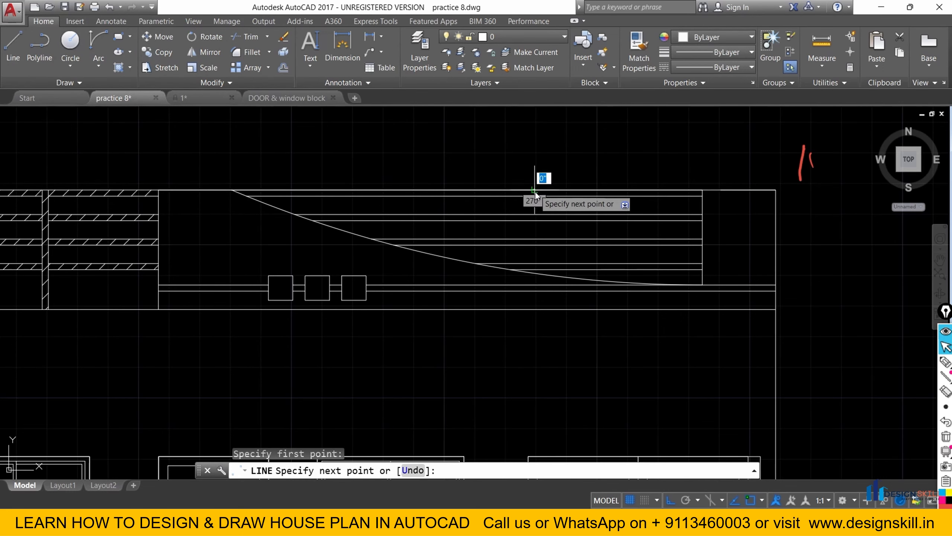
click(535, 276)
key(Escape)
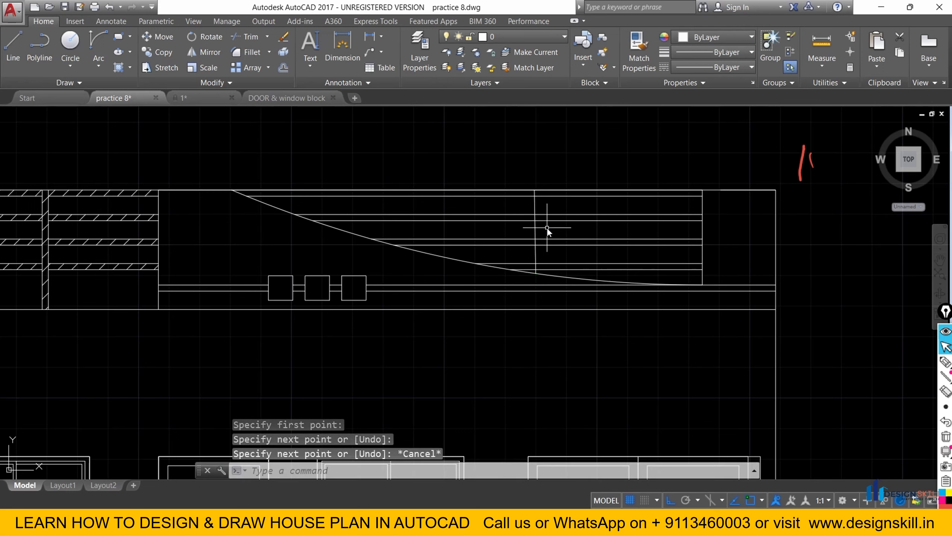
Offset the vertical line 2" to the right to form the vertical pipe.
scroll(546, 227, up, 4)
text(o)
key(Return)
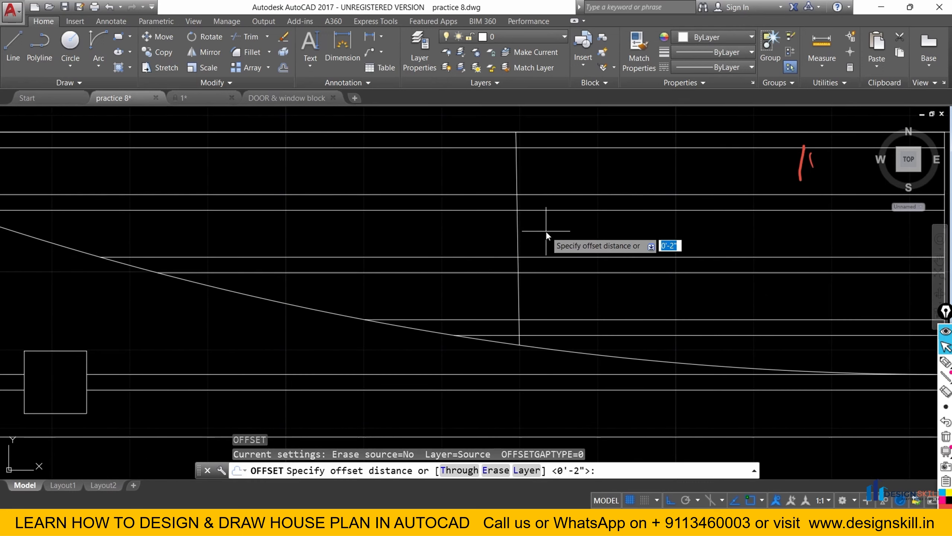
text(2)
key(Return)
click(543, 231)
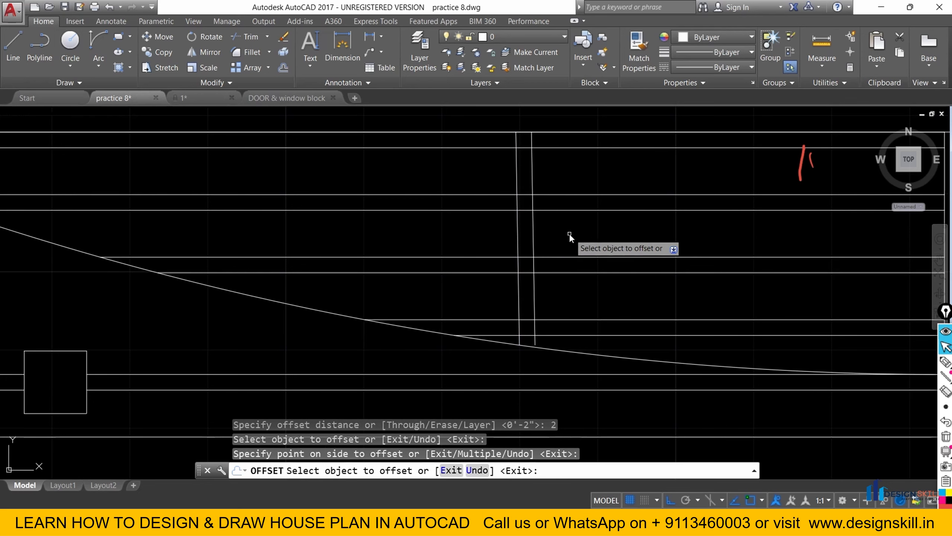
right_click(569, 233)
click(585, 240)
Trim the horizontal pipe lines between the two edges of the vertical pipe.
text(T)
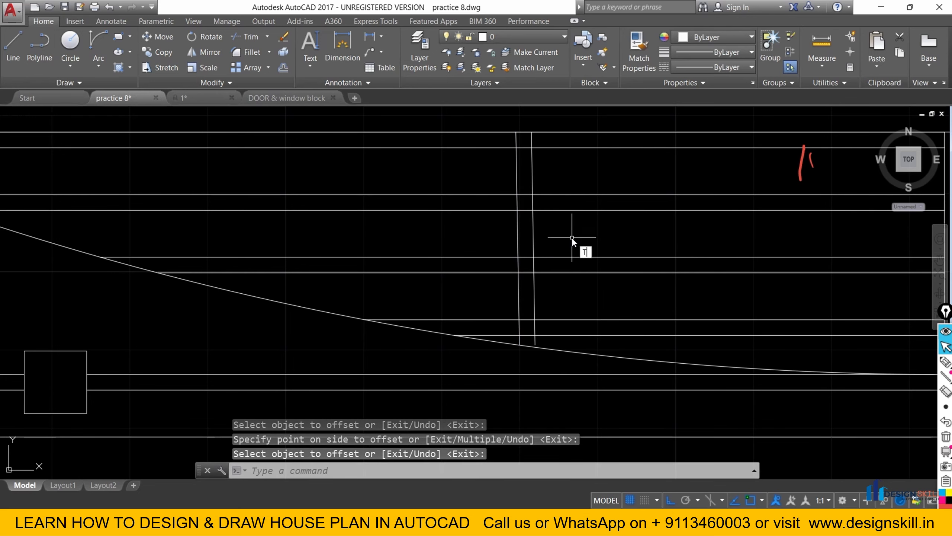
text(R)
key(Return)
key(Return)
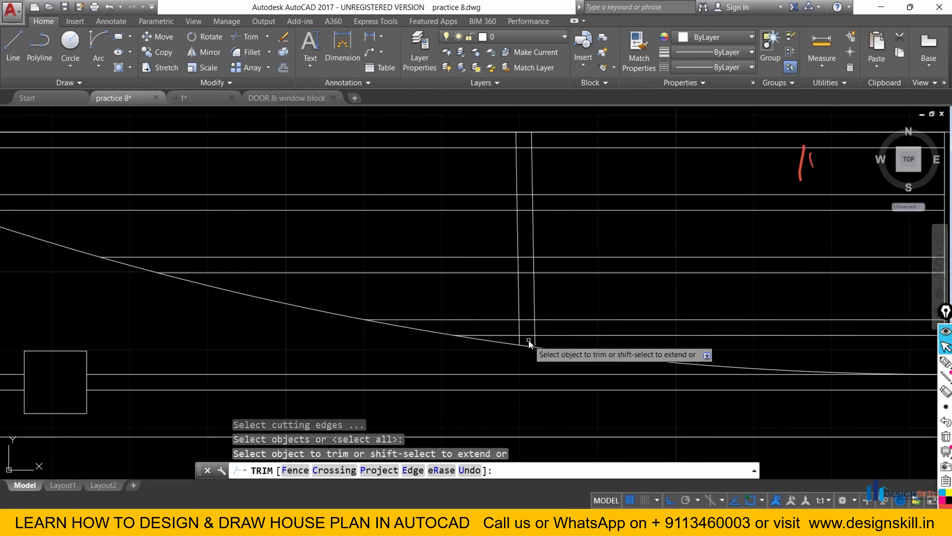
click(528, 341)
click(526, 140)
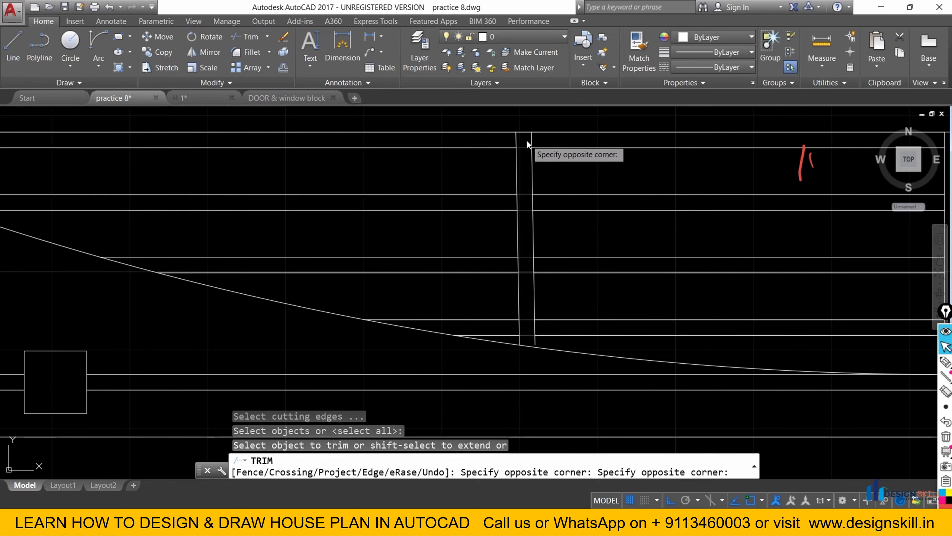
right_click(583, 178)
click(596, 183)
Compare the whole drawn front elevation with the reference image, including its windows, doors and base.
scroll(517, 203, down, 3)
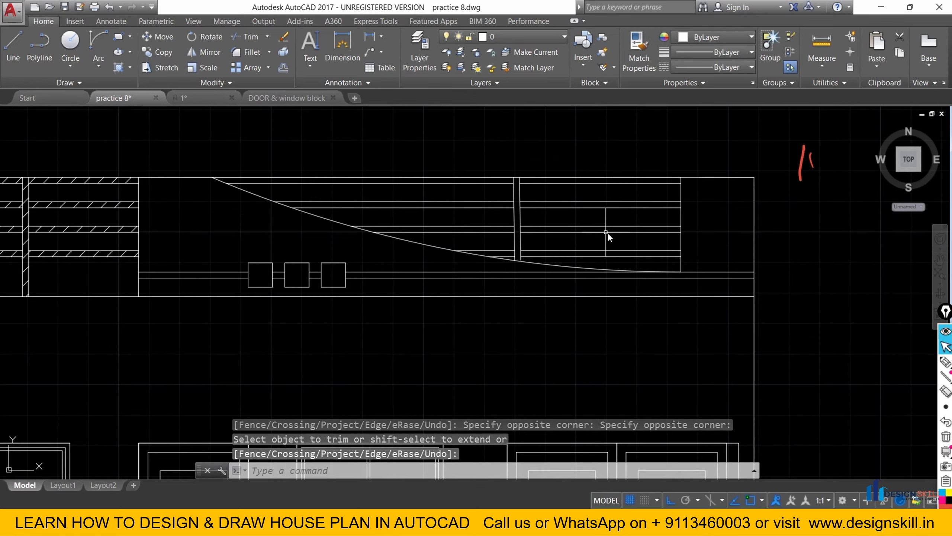
scroll(502, 287, down, 6)
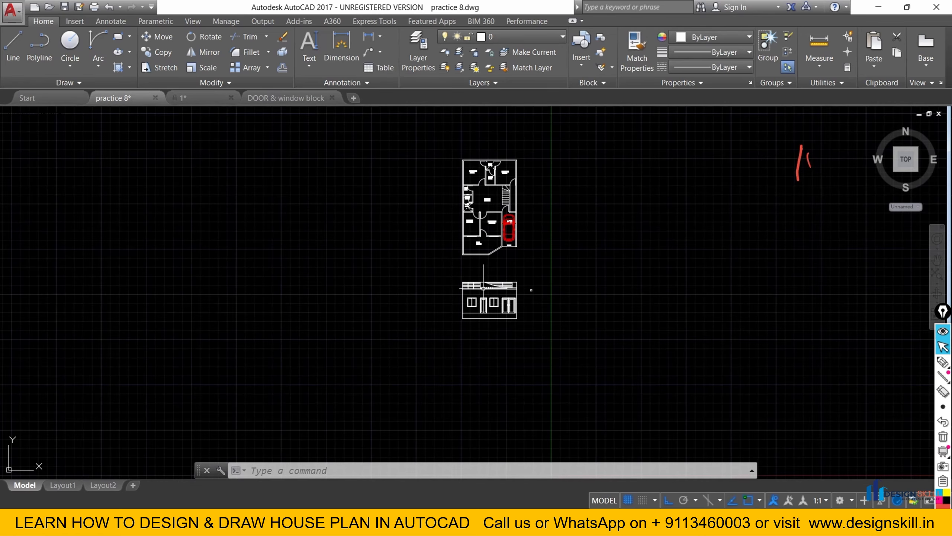
scroll(483, 287, up, 3)
middle_drag(507, 276, 472, 237)
scroll(471, 264, down, 1)
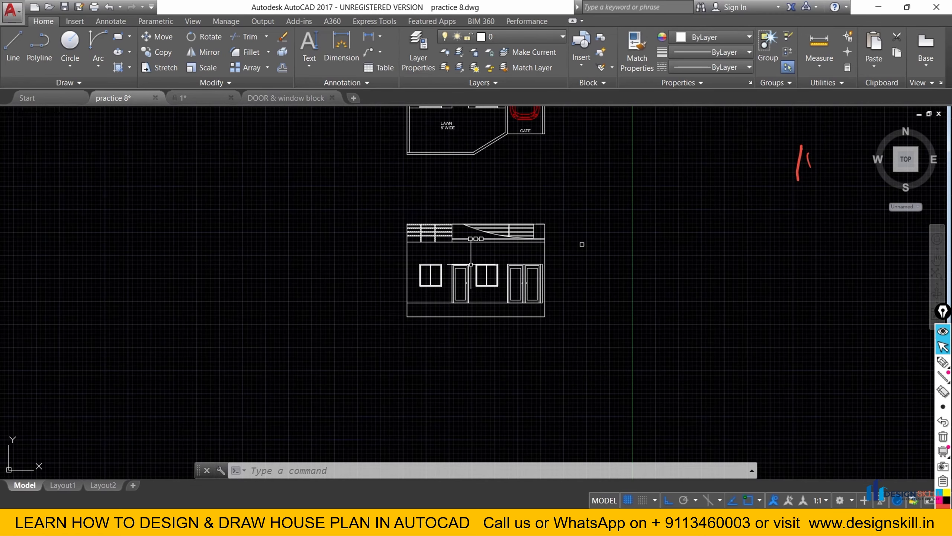
scroll(471, 264, up, 4)
scroll(457, 283, up, 1)
scroll(461, 288, down, 4)
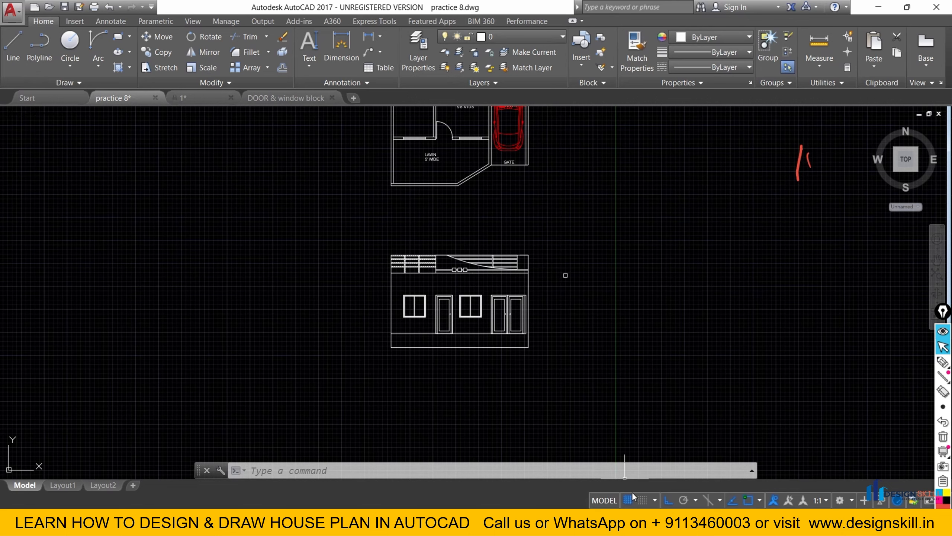
click(629, 523)
scroll(833, 257, down, 3)
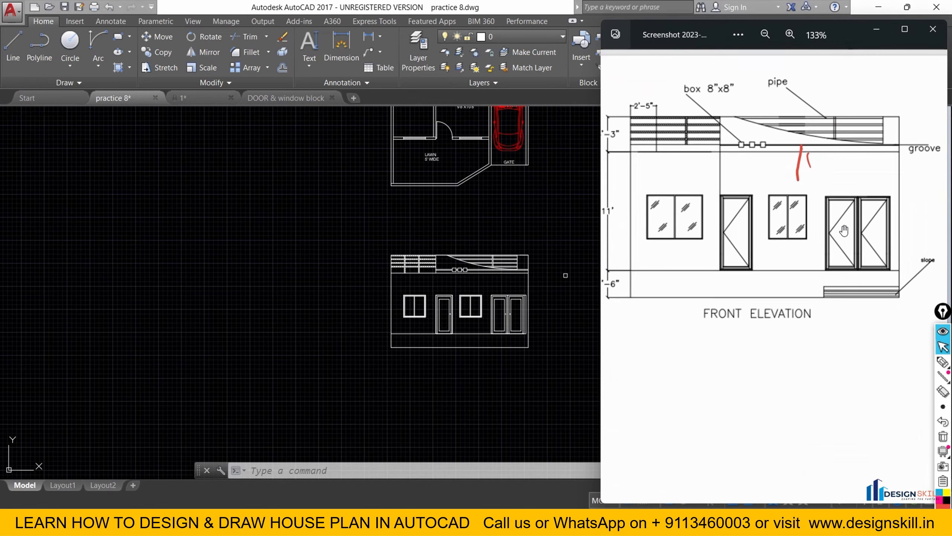
scroll(681, 244, up, 4)
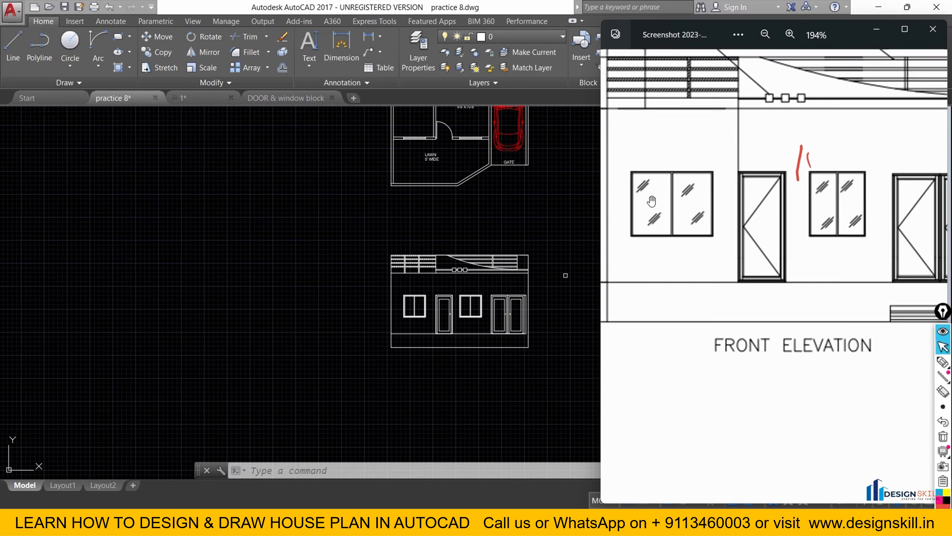
Draw a diagonal glass-reflection line about 7" long in the upper part of the left window's left pane, following the reference image.
scroll(652, 202, up, 6)
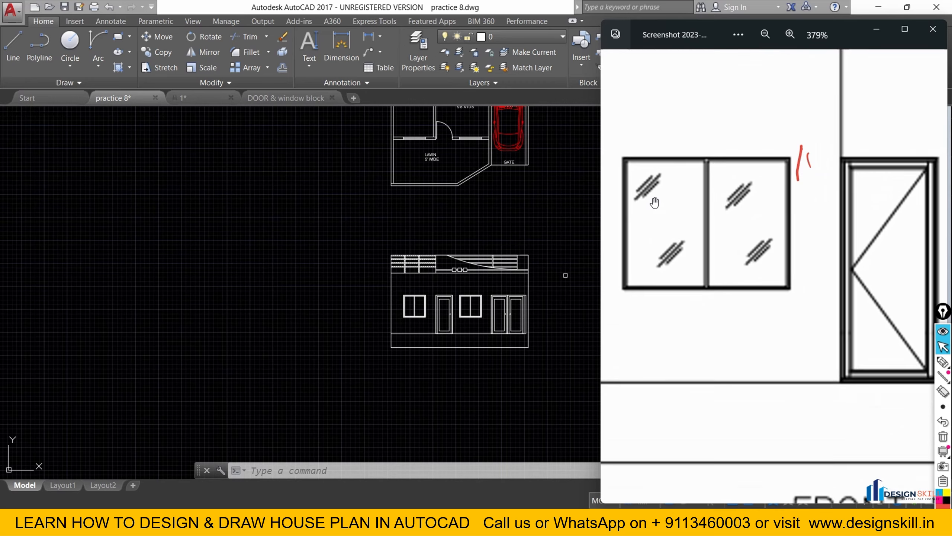
scroll(655, 199, up, 5)
scroll(655, 198, down, 4)
scroll(424, 303, up, 2)
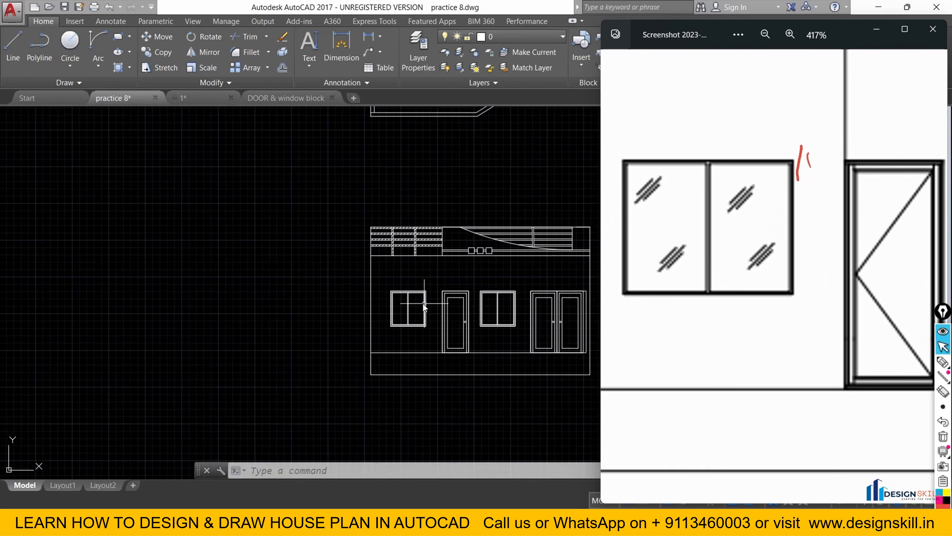
scroll(423, 303, up, 6)
click(293, 249)
middle_drag(336, 287, 301, 234)
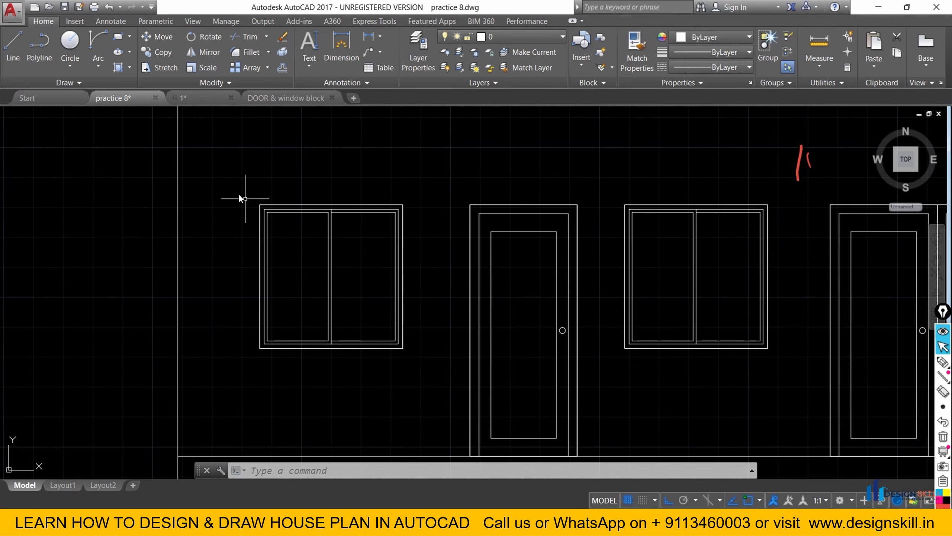
click(13, 46)
scroll(247, 237, up, 4)
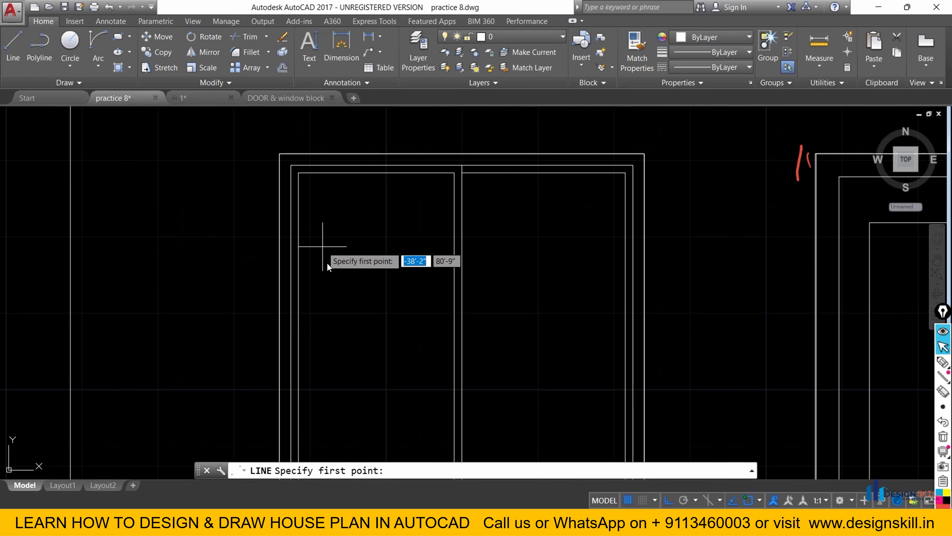
click(322, 266)
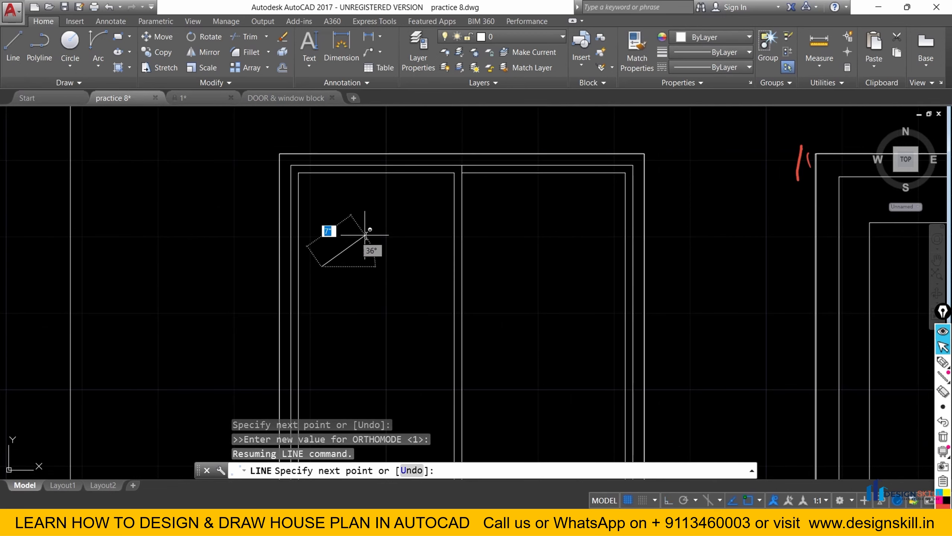
click(362, 232)
key(Escape)
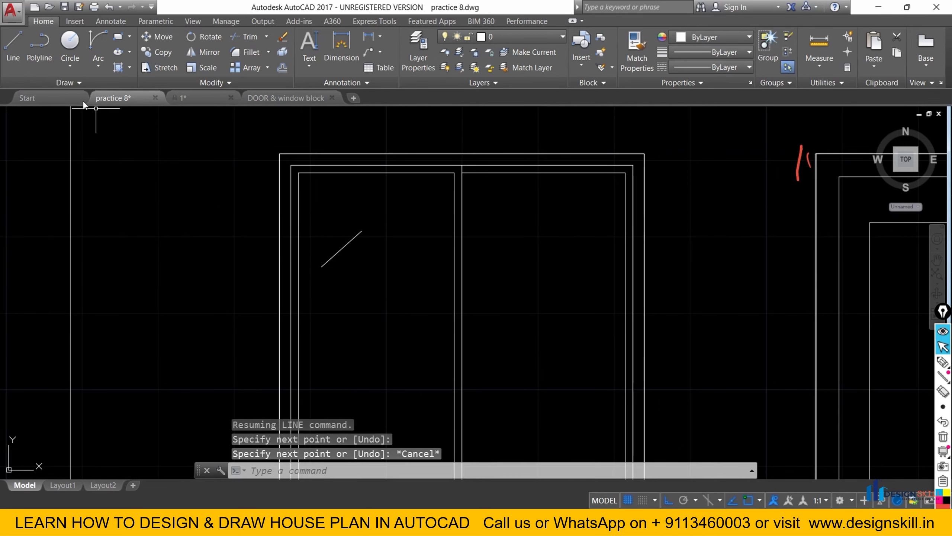
Draw a shorter diagonal line about 3" long, roughly parallel to the first and just below its right side.
click(20, 46)
scroll(346, 262, up, 4)
click(340, 262)
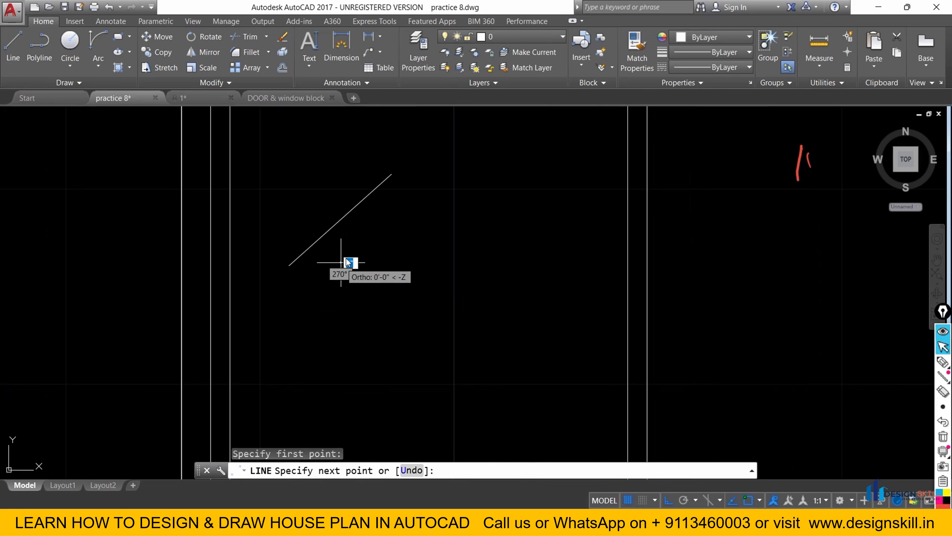
key(F8)
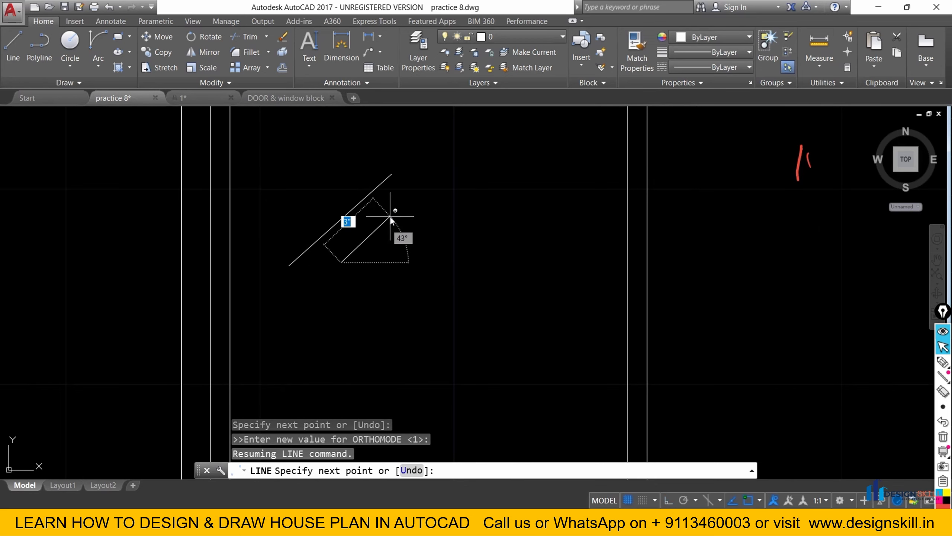
click(390, 217)
key(Escape)
Copy the longer diagonal line about 3" down to the right, to the other side of the short line.
click(352, 203)
click(246, 152)
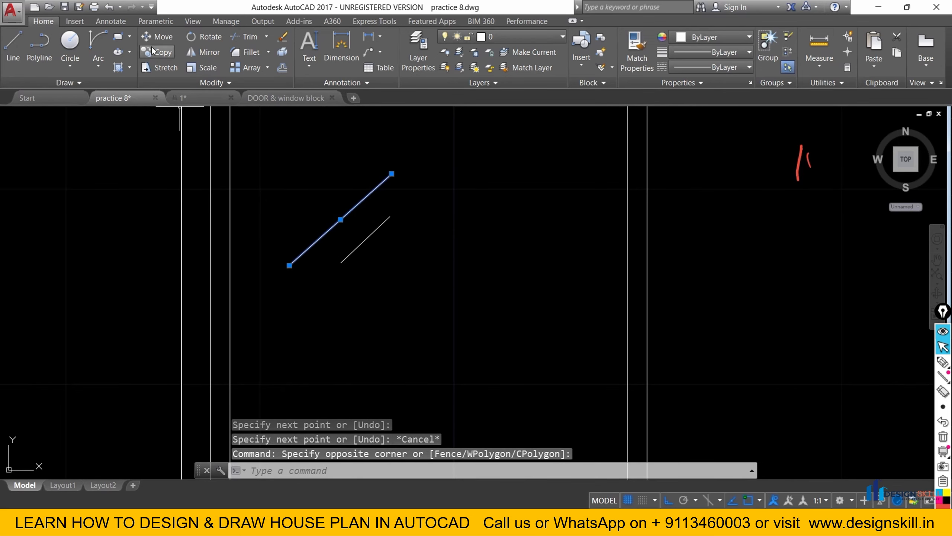
click(160, 53)
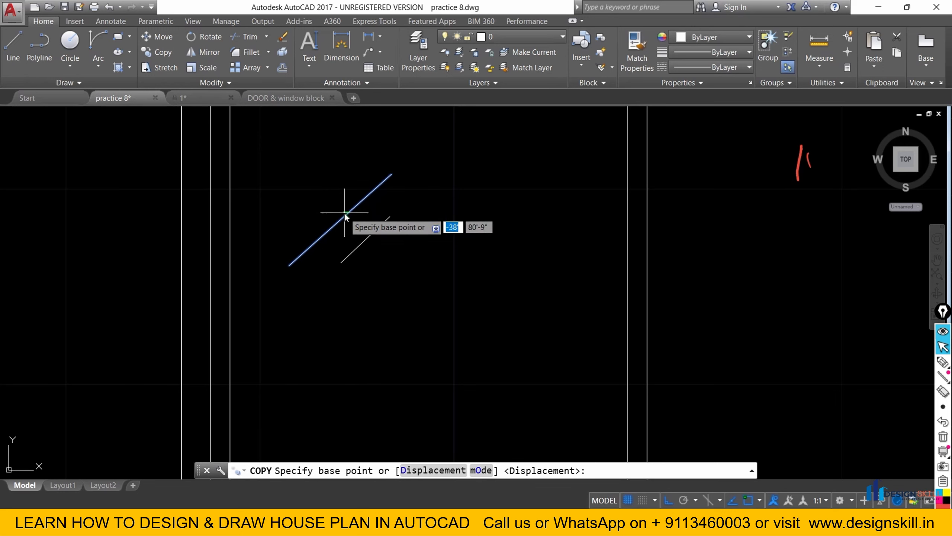
click(344, 213)
key(F8)
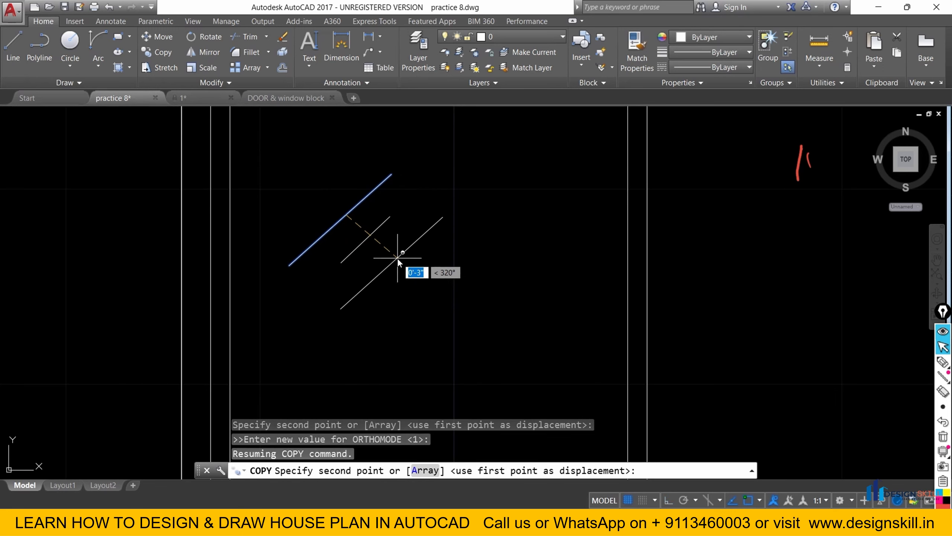
click(393, 259)
key(Escape)
Copy the three-line glass mark to the lower left, upper right and lower right parts of the left window.
scroll(393, 259, down, 4)
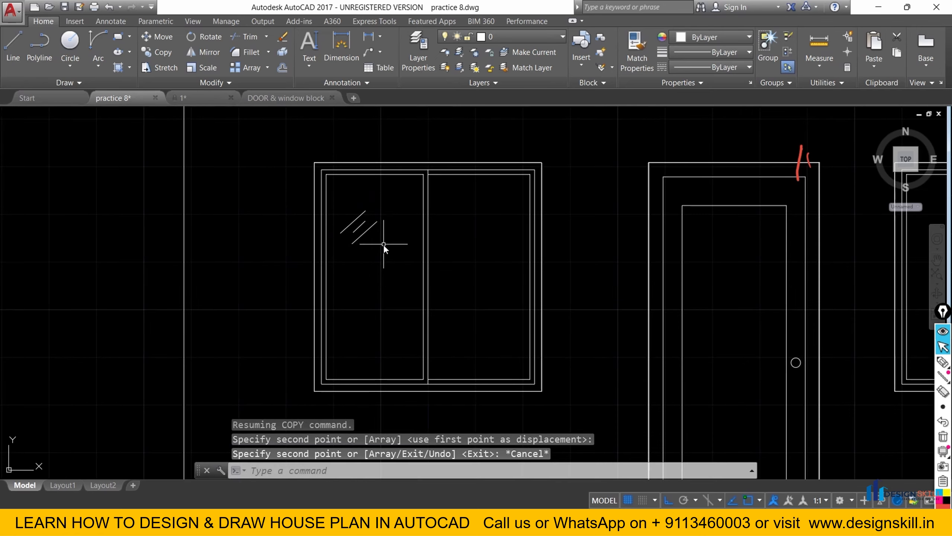
click(383, 243)
click(347, 204)
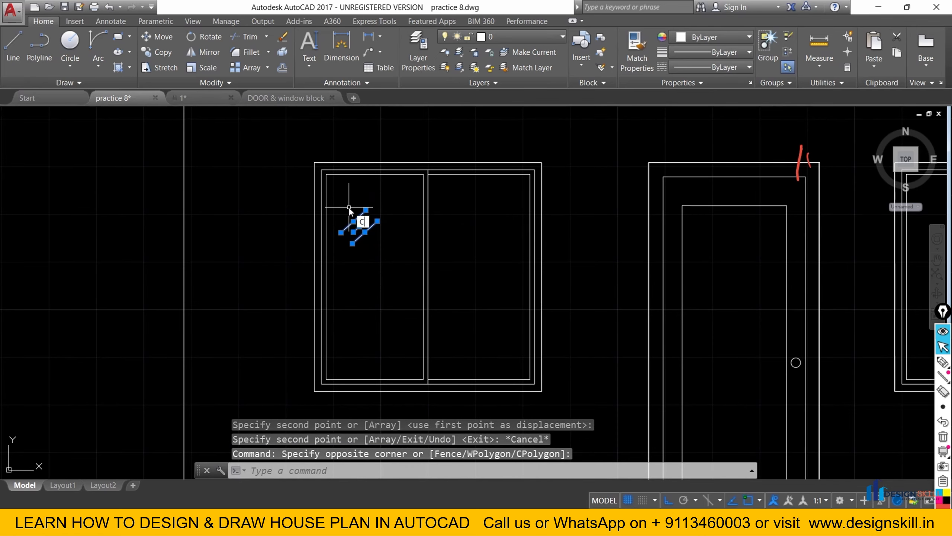
text(co)
key(Return)
click(361, 219)
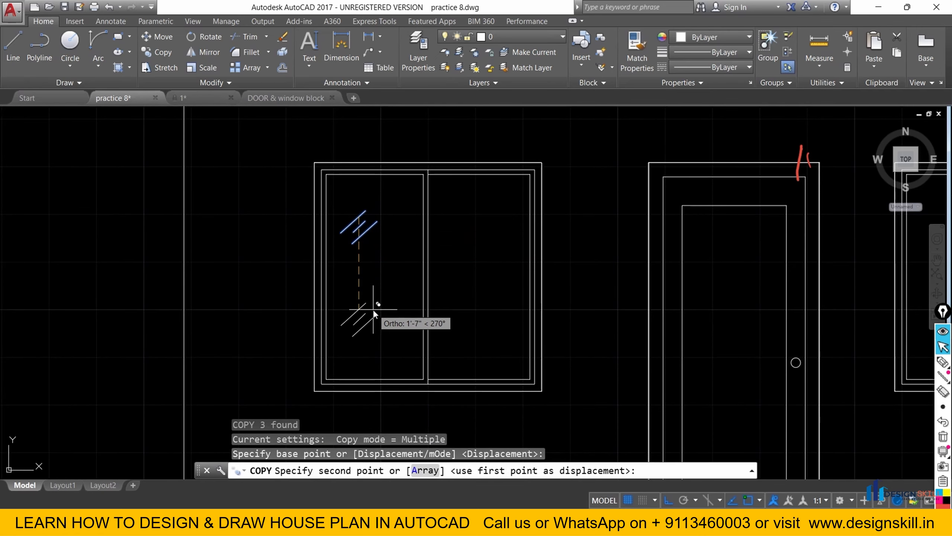
key(F8)
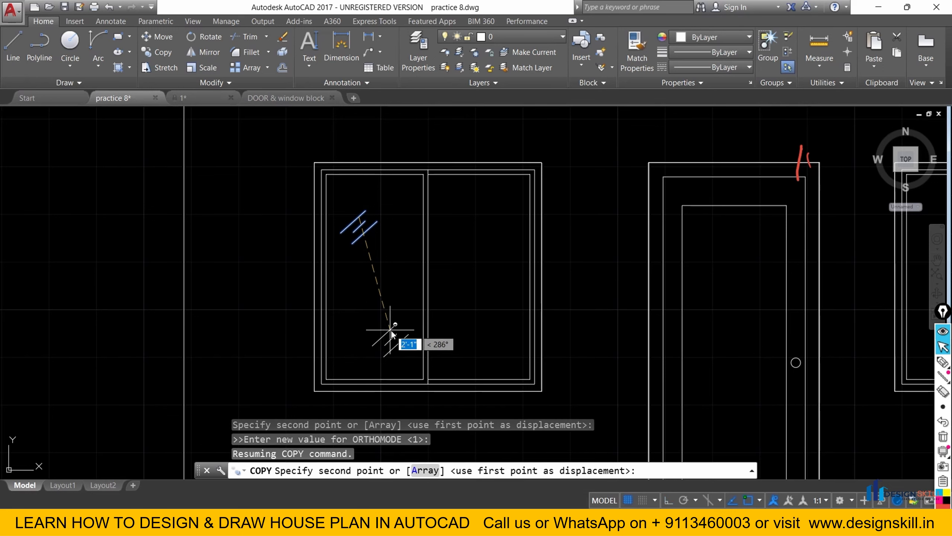
click(380, 336)
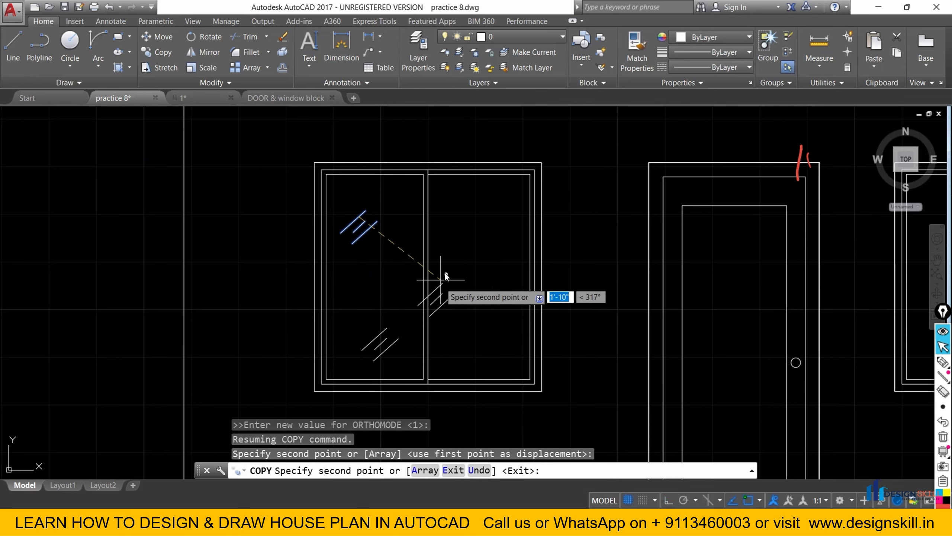
click(477, 220)
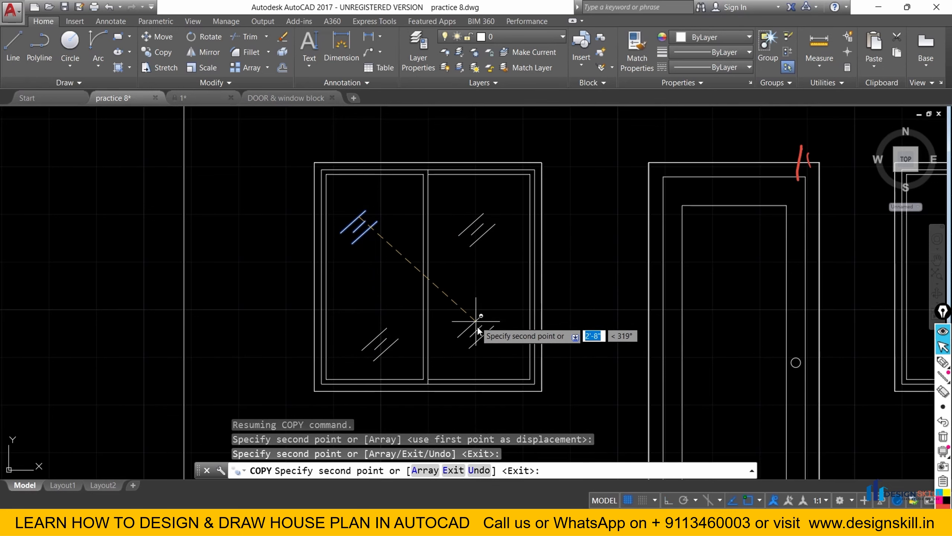
click(484, 331)
Copy the glass mark to the upper and lower parts of both panes of the second window.
scroll(340, 257, down, 4)
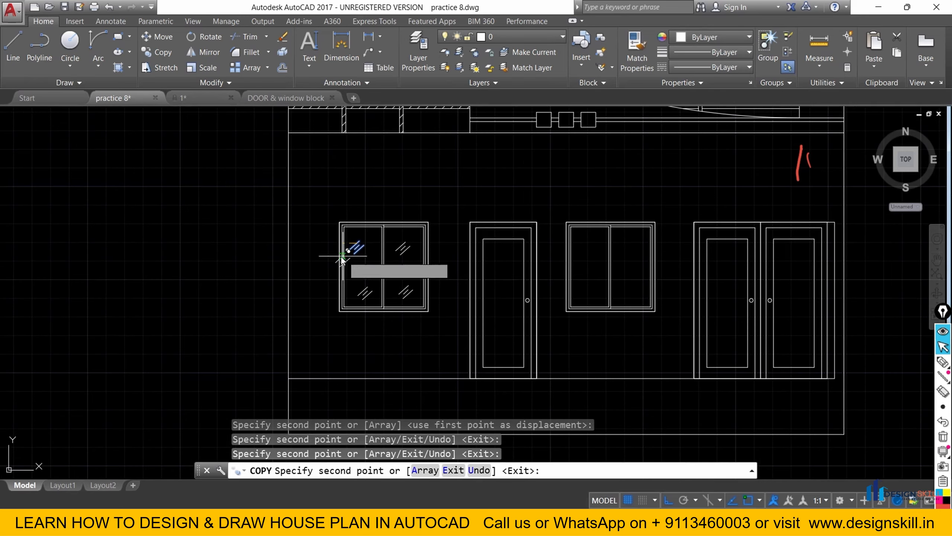
key(F8)
scroll(600, 263, up, 4)
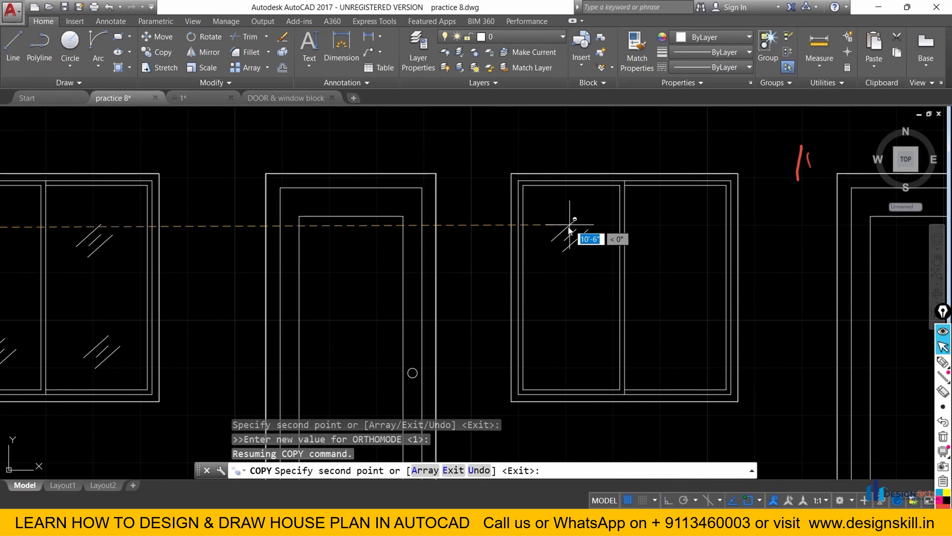
click(566, 224)
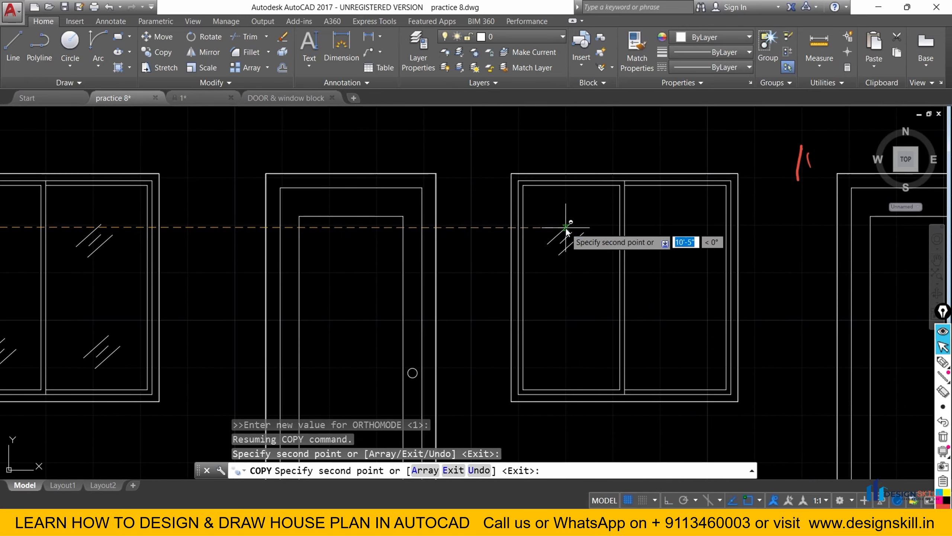
click(678, 224)
click(578, 349)
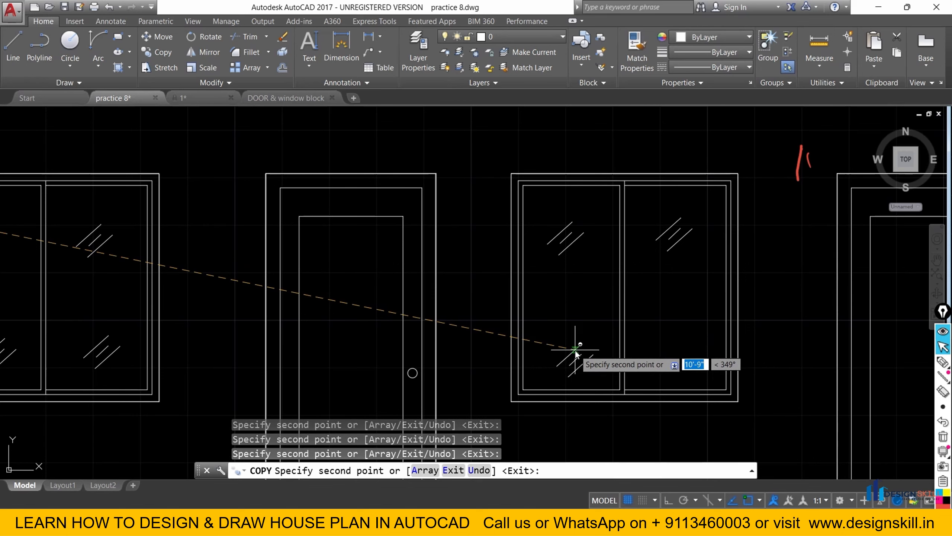
click(683, 347)
key(Escape)
scroll(622, 270, down, 4)
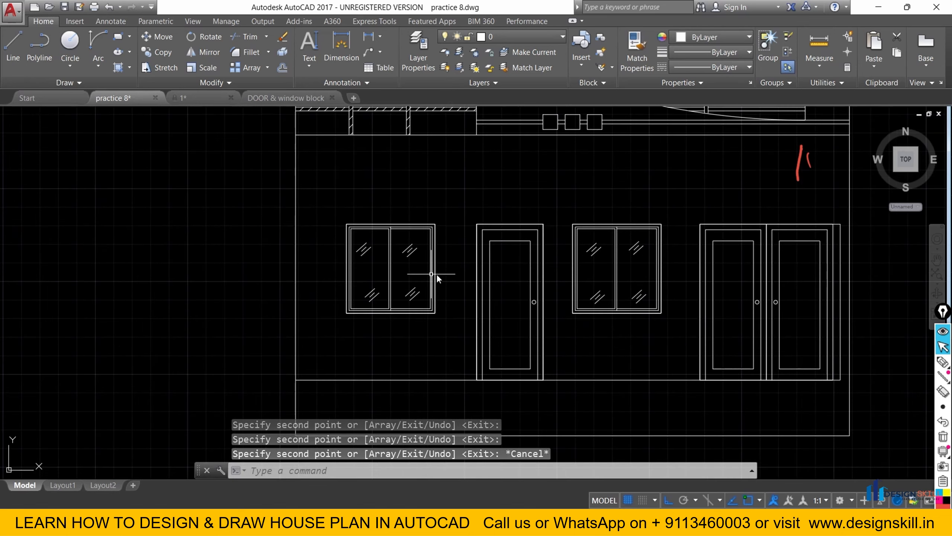
Move the glass mark in the upper part of the left window's left pane slightly to the right.
scroll(387, 272, up, 4)
click(359, 227)
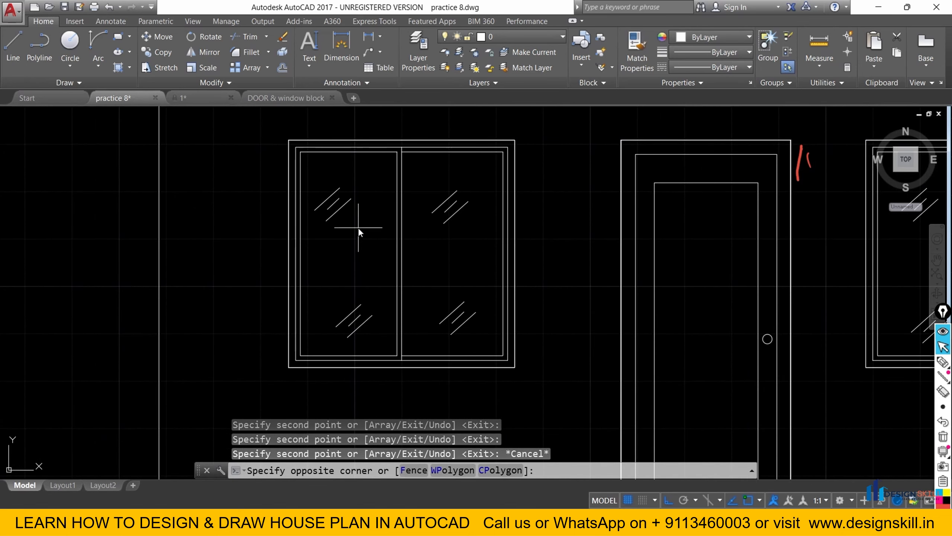
click(309, 185)
click(170, 41)
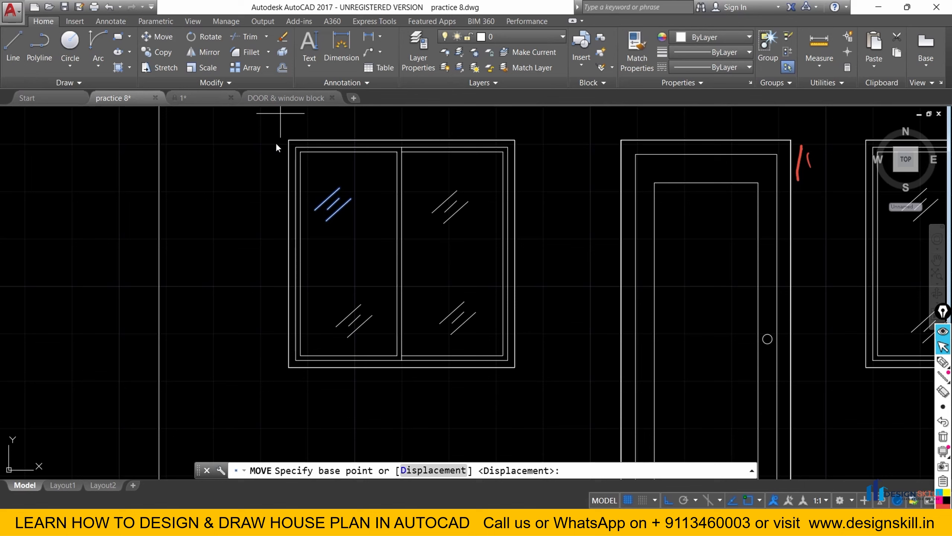
key(F8)
click(323, 195)
click(333, 194)
Compare the windows, doors, parapet and base of the drawn elevation with the front elevation in the reference image.
scroll(339, 226, down, 5)
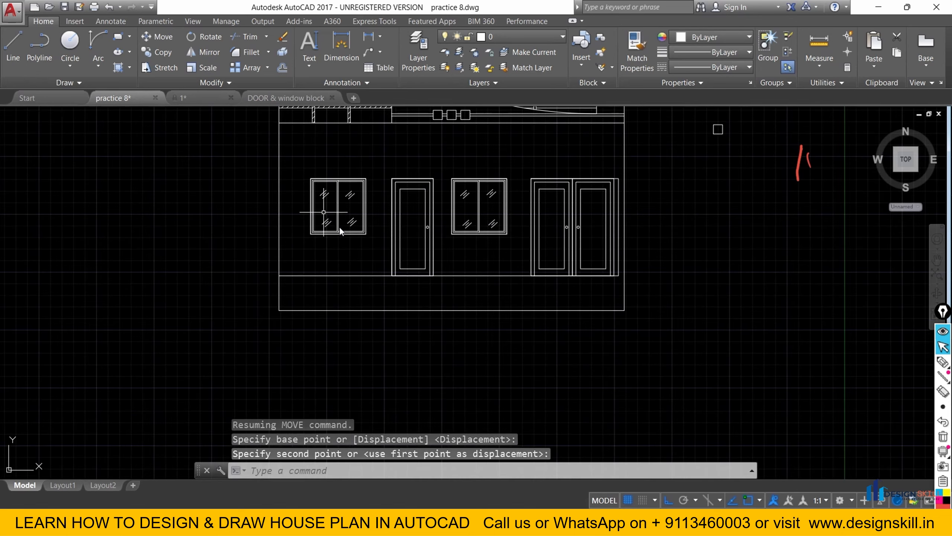
scroll(455, 247, up, 2)
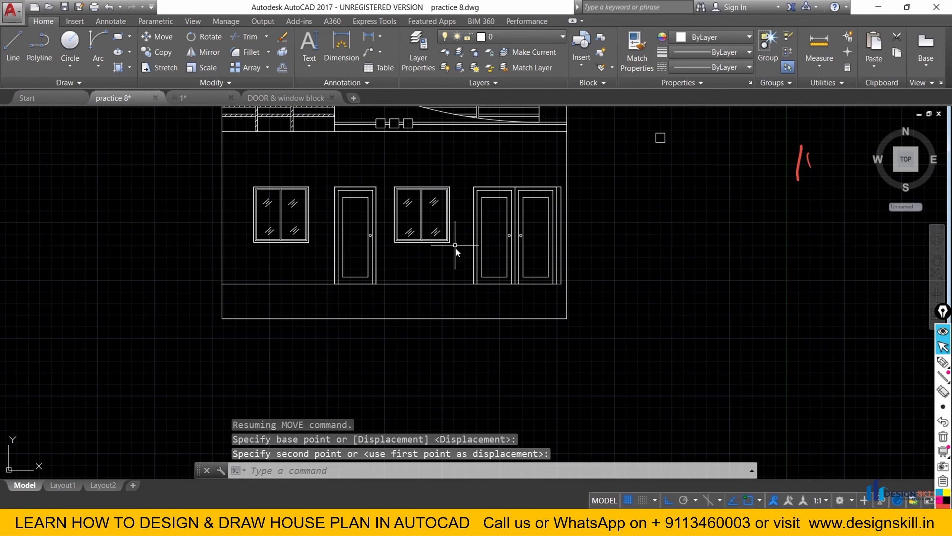
scroll(461, 270, down, 3)
scroll(503, 257, up, 3)
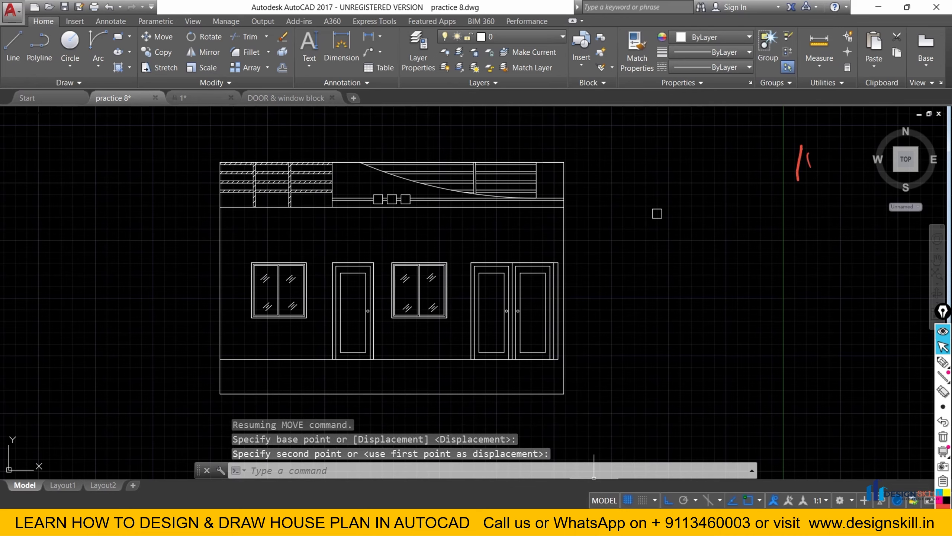
click(621, 522)
scroll(818, 264, down, 5)
scroll(818, 262, down, 5)
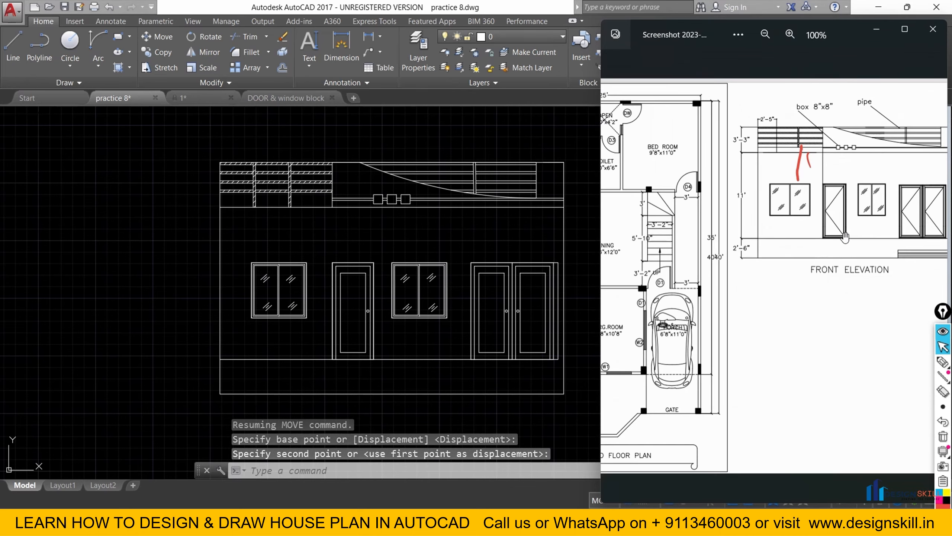
scroll(852, 189, up, 3)
drag(855, 220, 768, 225)
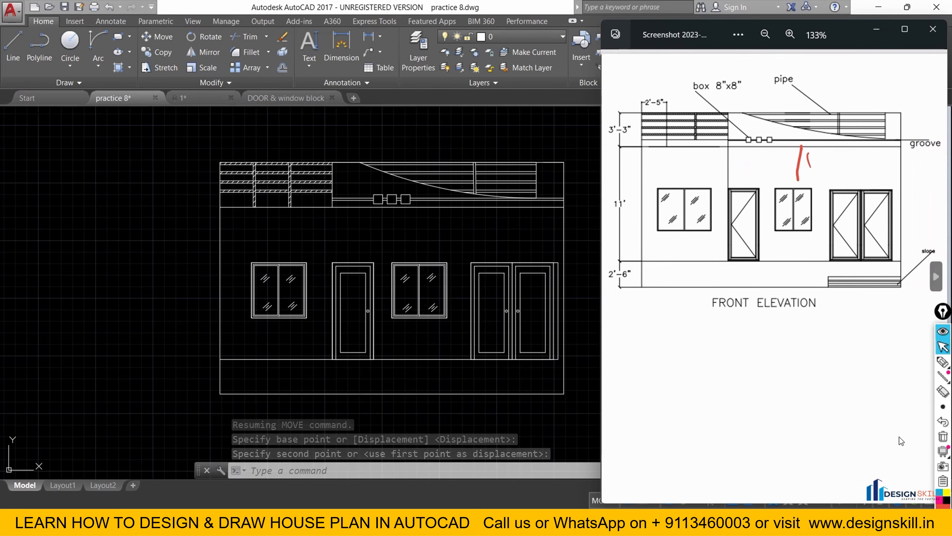
click(943, 437)
scroll(787, 251, down, 4)
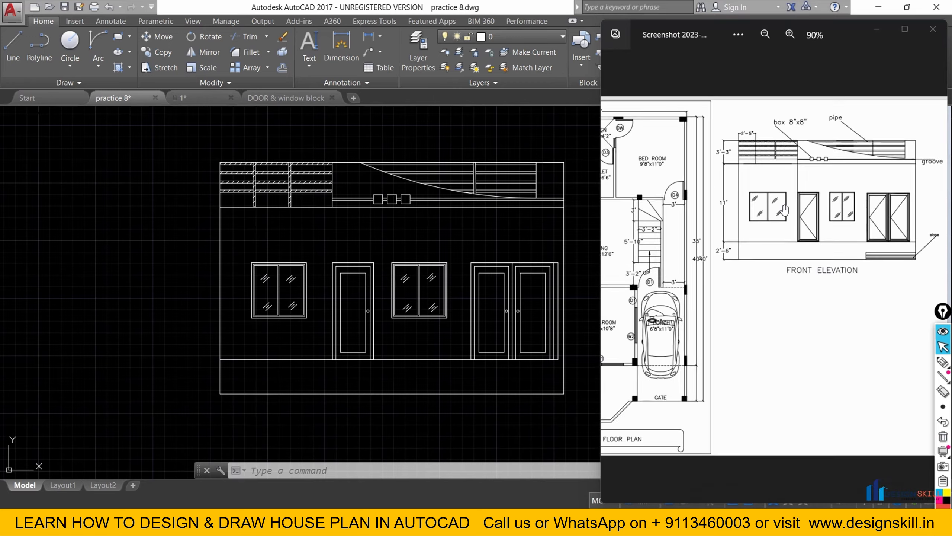
scroll(787, 225, up, 3)
drag(796, 217, 780, 221)
scroll(315, 212, down, 8)
Move the whole front elevation upward, closer to the floor plan.
click(314, 213)
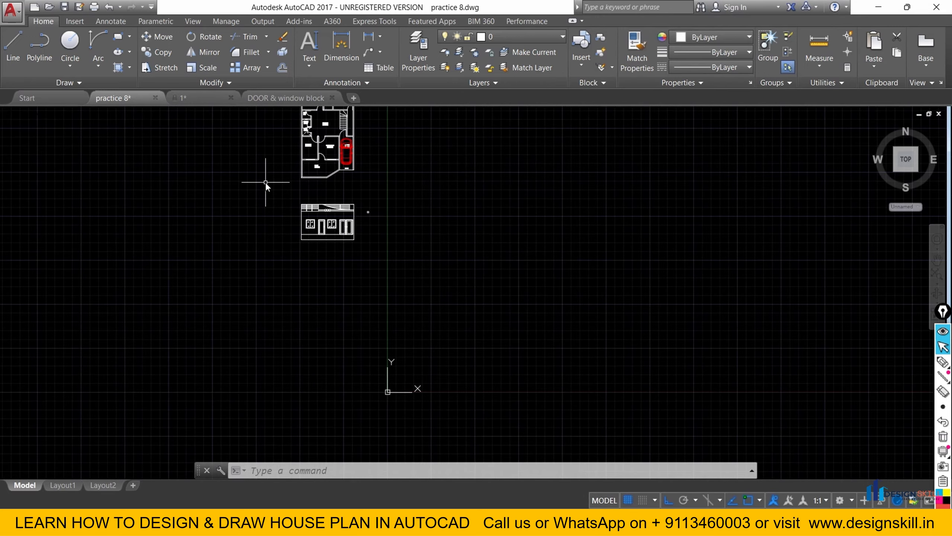
scroll(371, 250, up, 4)
click(251, 182)
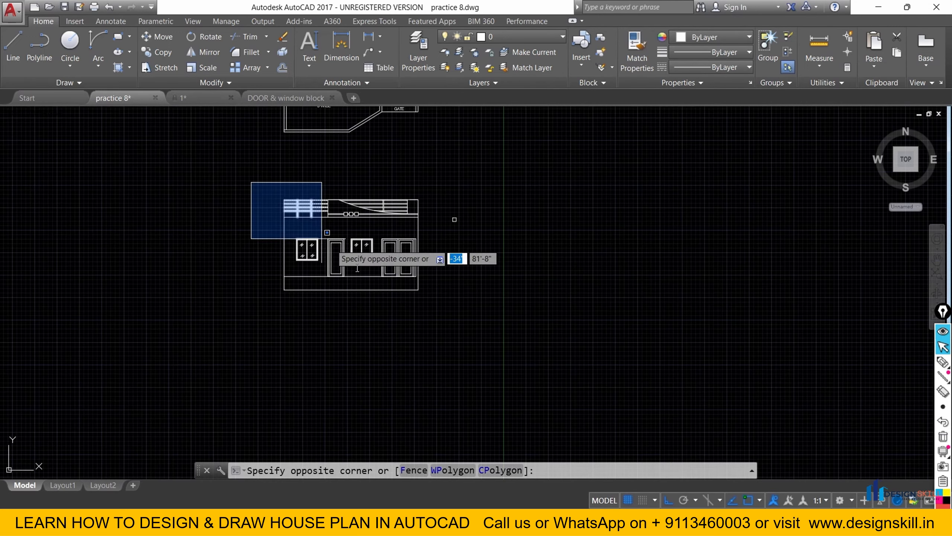
click(436, 327)
click(159, 36)
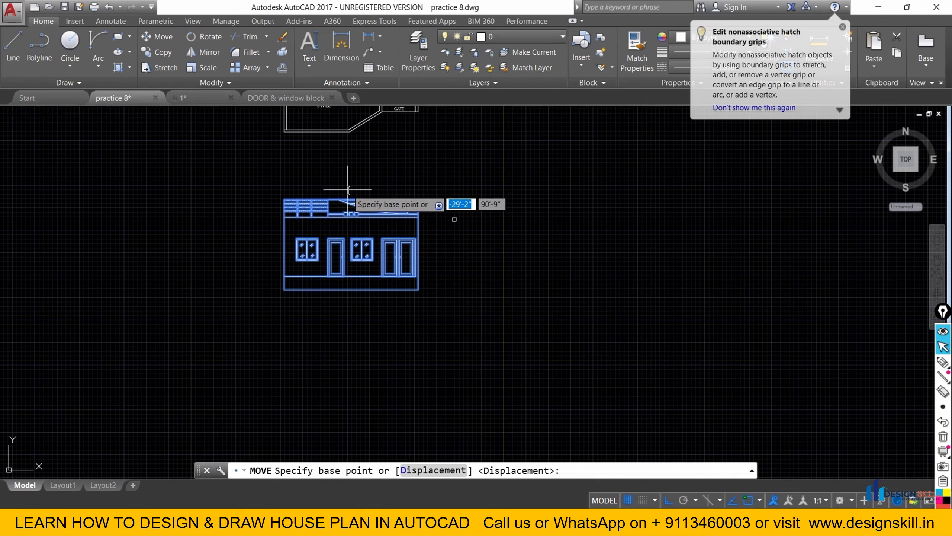
click(297, 199)
click(298, 167)
Copy the whole front elevation from below the floor plan to the empty area beside the plan.
click(257, 146)
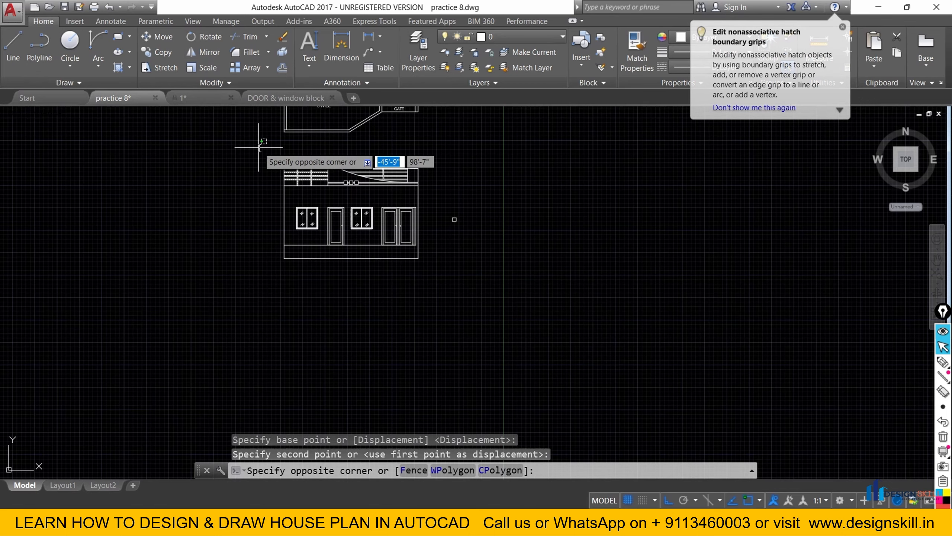
click(449, 289)
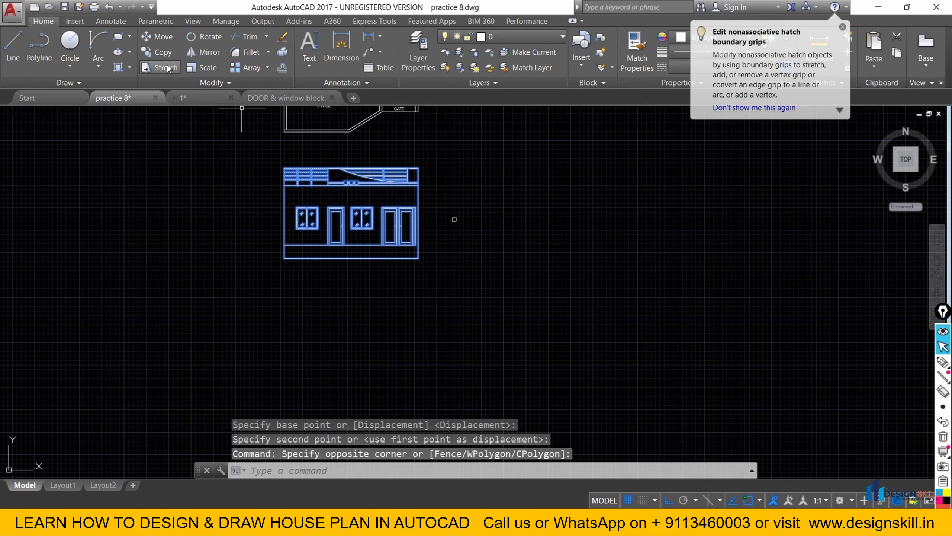
click(153, 55)
click(338, 225)
scroll(267, 235, down, 6)
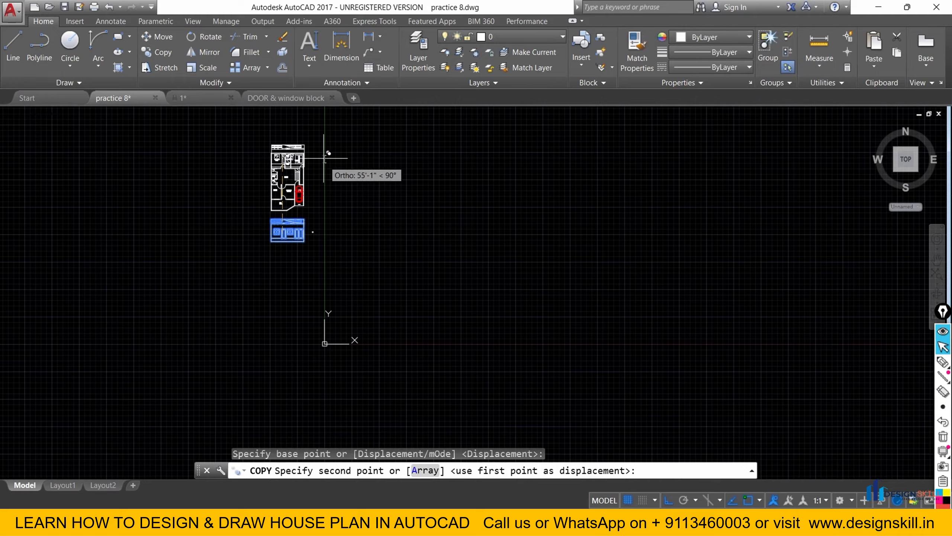
scroll(296, 225, up, 10)
key(F8)
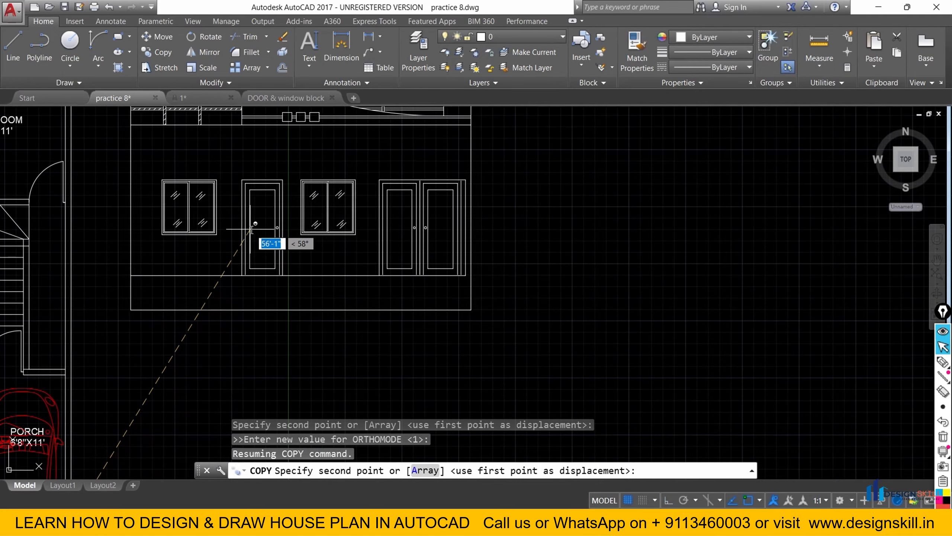
shift+click(246, 229)
scroll(271, 225, down, 5)
key(Escape)
Examine the parapet, roof line, windows, doors and base of the front elevation below the floor plan.
scroll(248, 210, up, 3)
middle_drag(285, 285, 446, 129)
scroll(446, 130, down, 3)
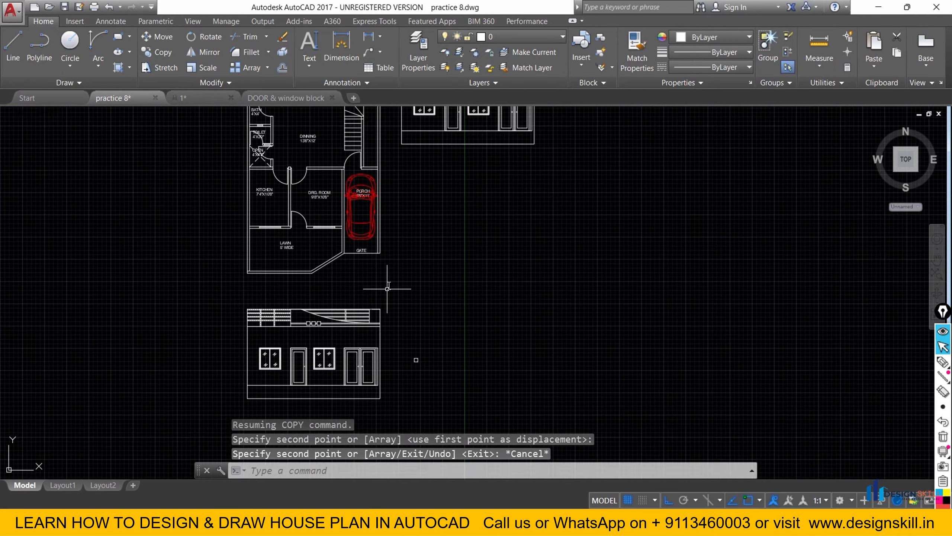
middle_drag(377, 317, 361, 266)
scroll(301, 308, down, 6)
scroll(289, 297, up, 8)
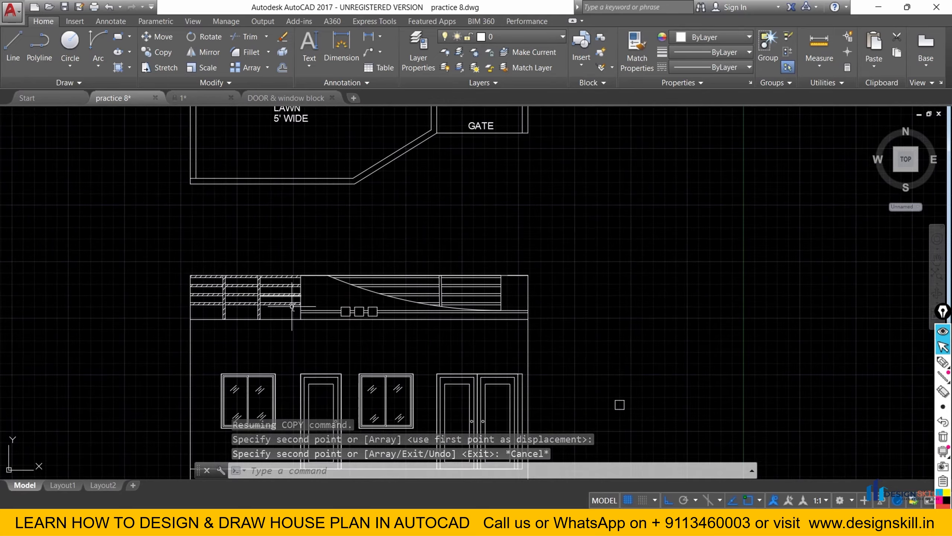
middle_drag(291, 308, 231, 184)
scroll(327, 240, down, 2)
scroll(215, 195, up, 3)
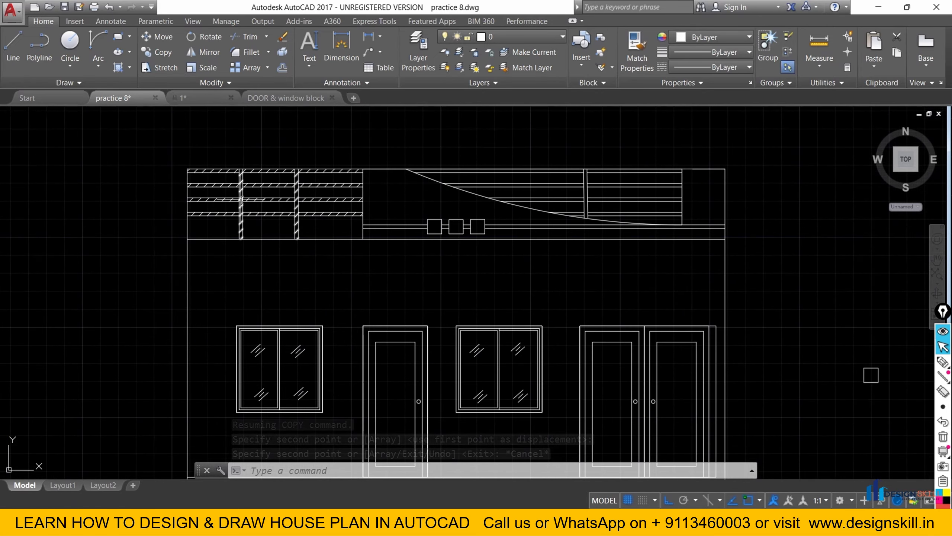
scroll(233, 193, down, 4)
scroll(240, 183, up, 3)
scroll(200, 368, up, 2)
middle_drag(201, 369, 228, 304)
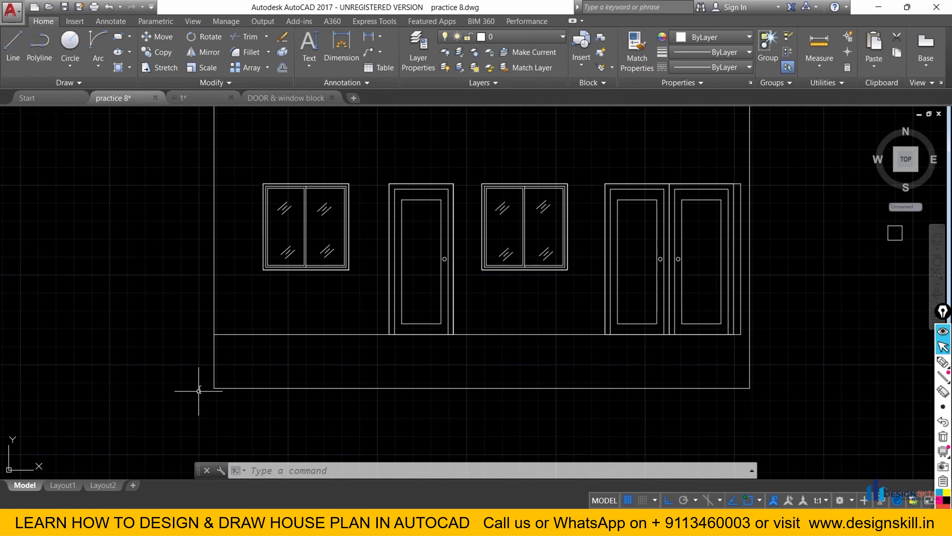
scroll(212, 388, up, 2)
scroll(240, 277, down, 2)
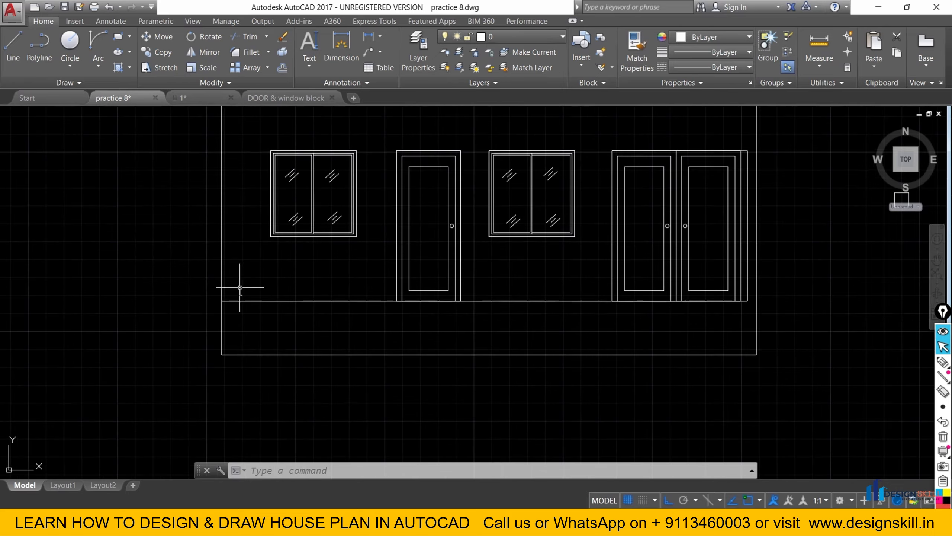
scroll(221, 225, down, 3)
scroll(227, 170, up, 4)
middle_drag(228, 170, 270, 257)
scroll(169, 217, down, 4)
Place the single-line text GL beside the elevation's bottom line, with height 6 and rotation angle 360.
click(315, 63)
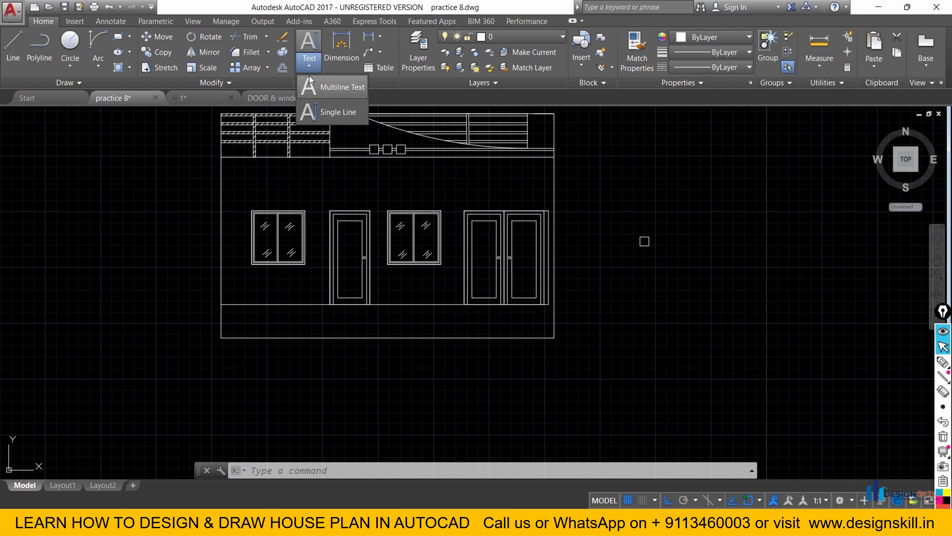
click(327, 115)
scroll(248, 299, up, 5)
click(259, 286)
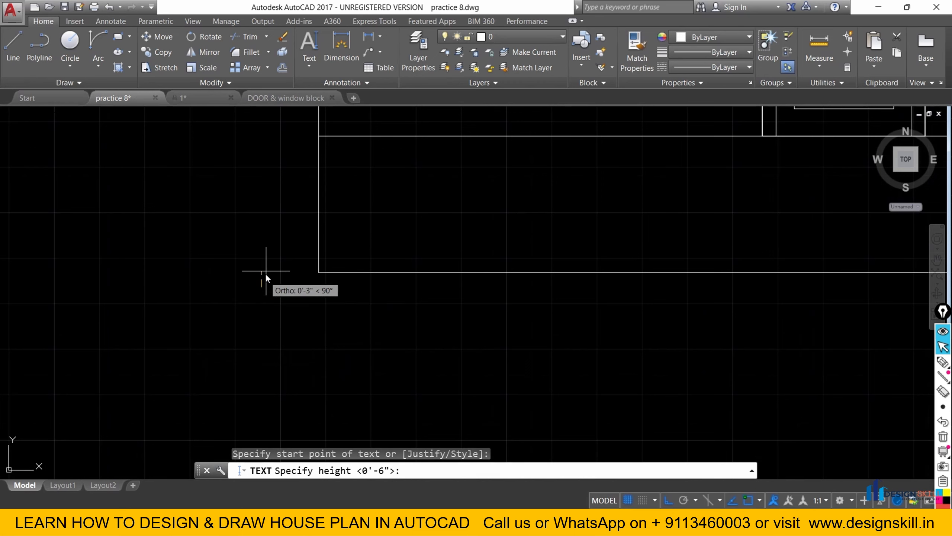
text(6)
key(Return)
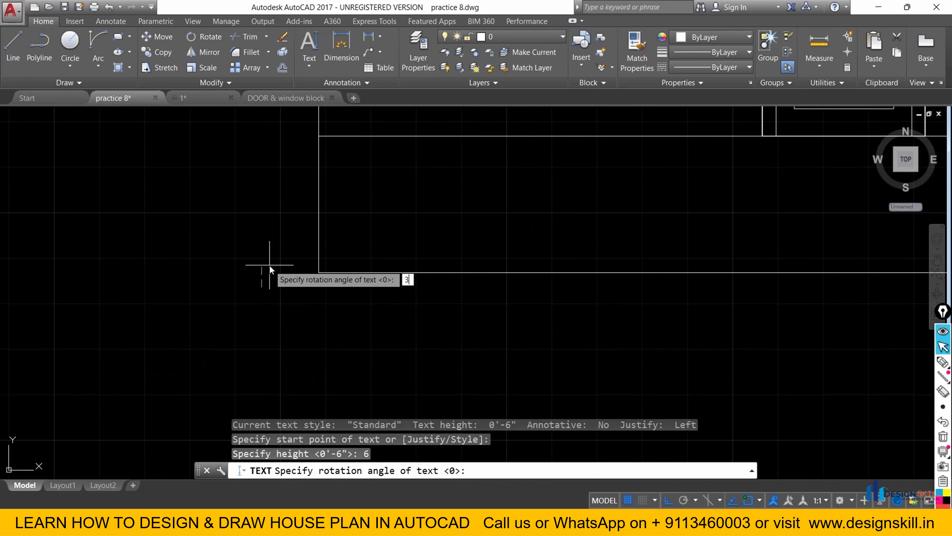
text(360)
key(Return)
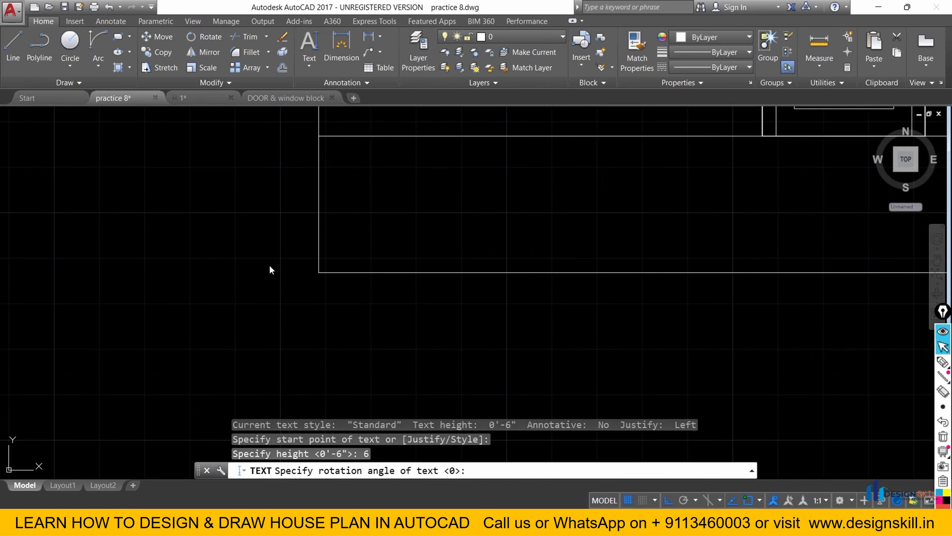
text(GL)
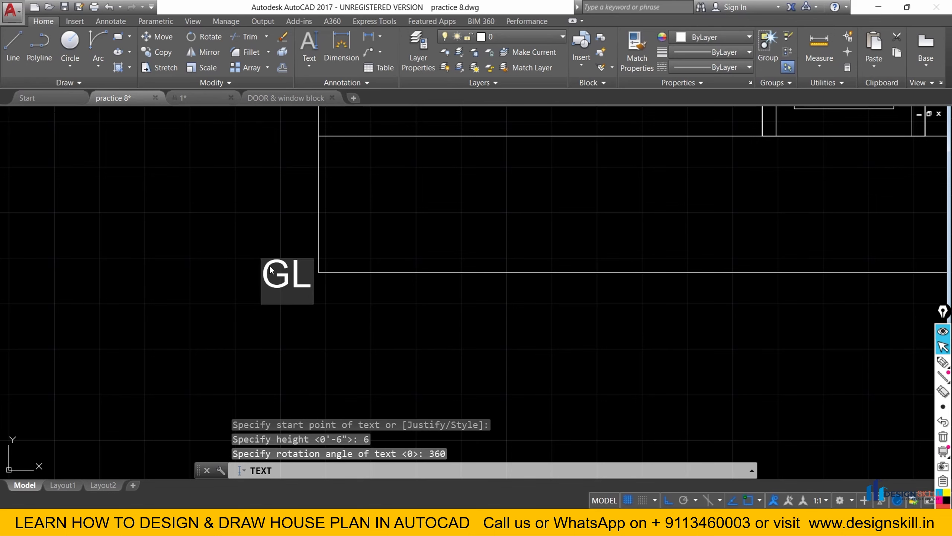
Add the label PL at the line under the doors and the label RL at the line below the parapet.
click(292, 134)
scroll(276, 175, down, 4)
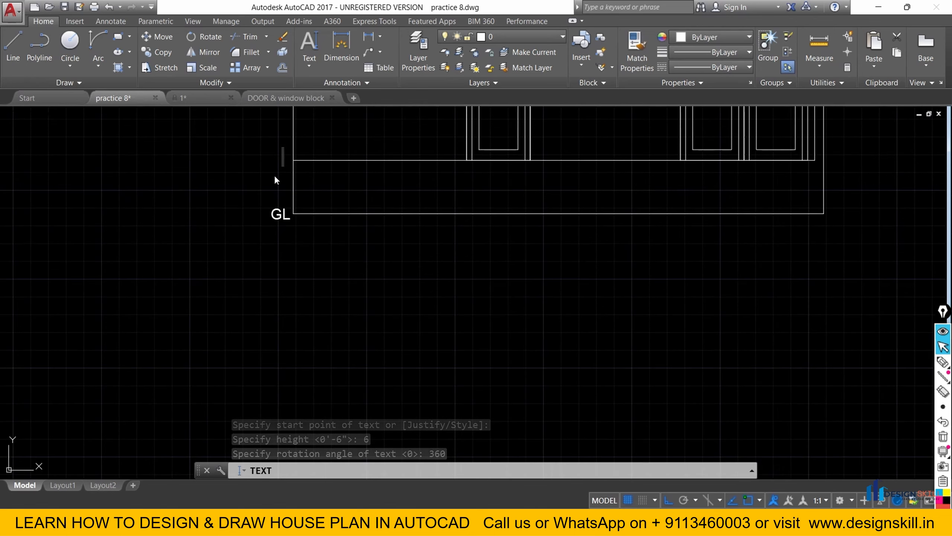
text(PL)
scroll(275, 180, down, 3)
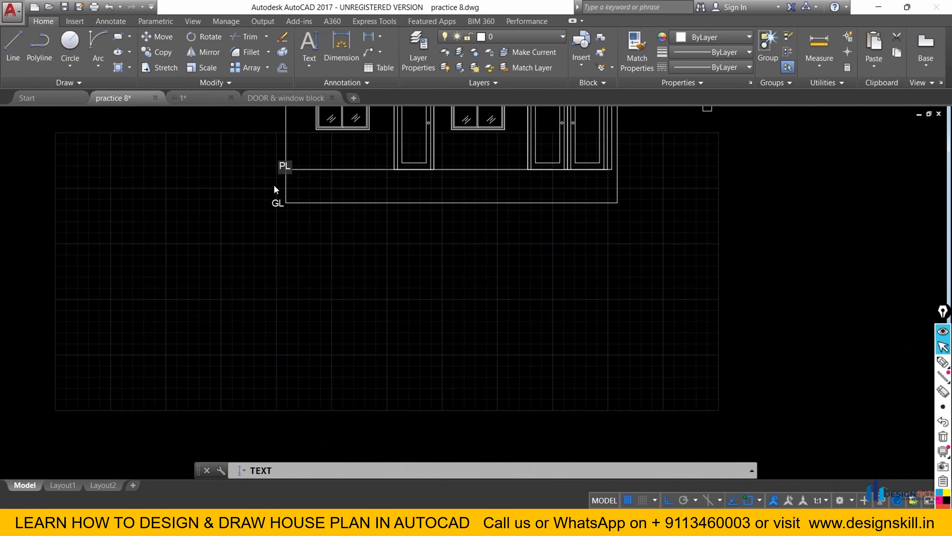
middle_drag(276, 280, 281, 325)
middle_drag(312, 394, 320, 416)
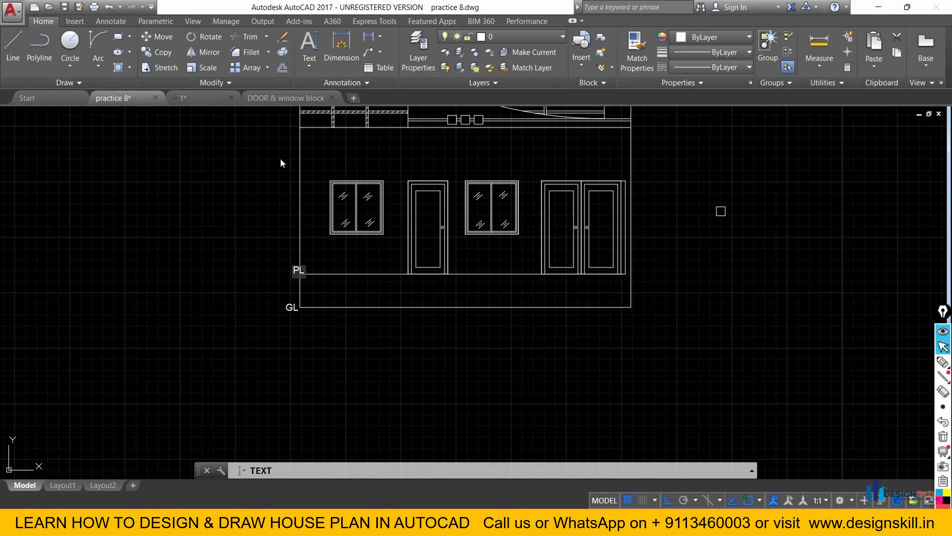
scroll(285, 124, up, 2)
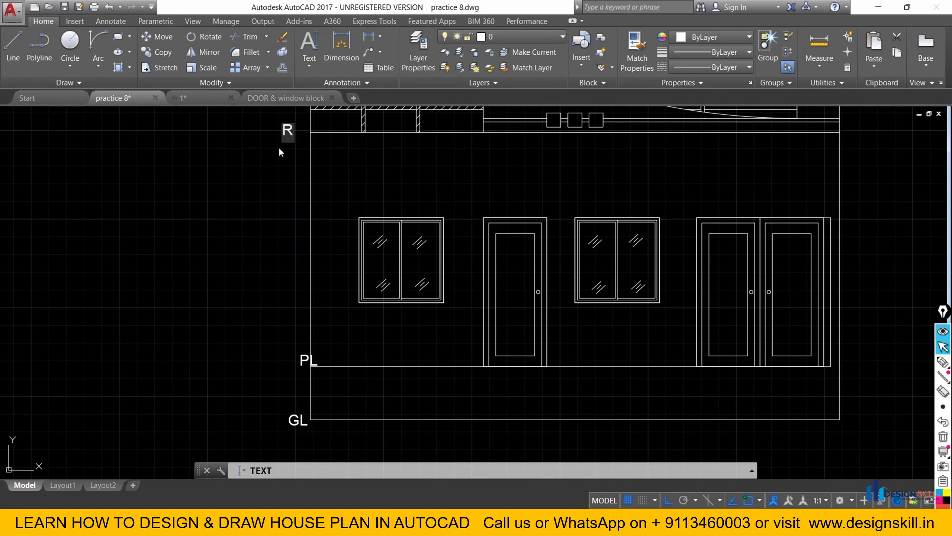
scroll(279, 148, down, 3)
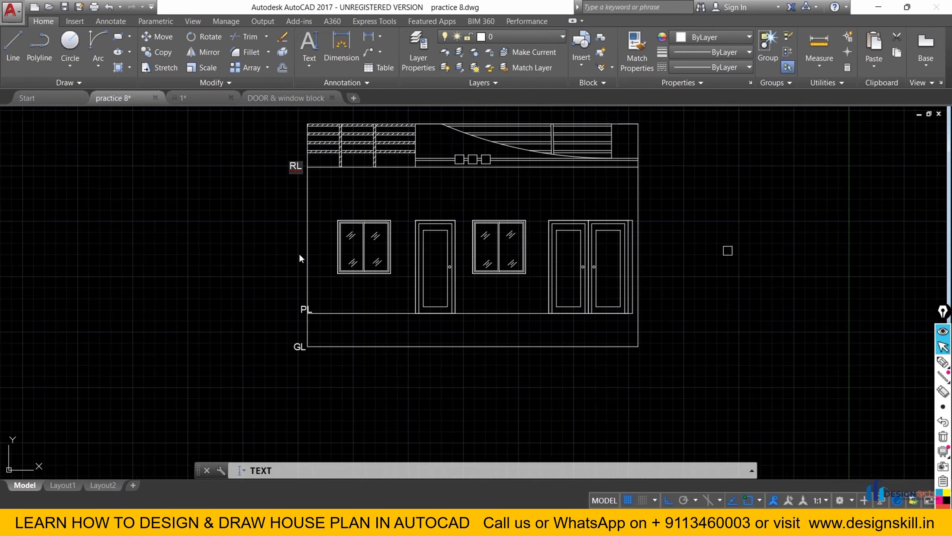
Add the label PA L at the top edge of the parapet and finish the text.
scroll(298, 161, up, 3)
click(284, 177)
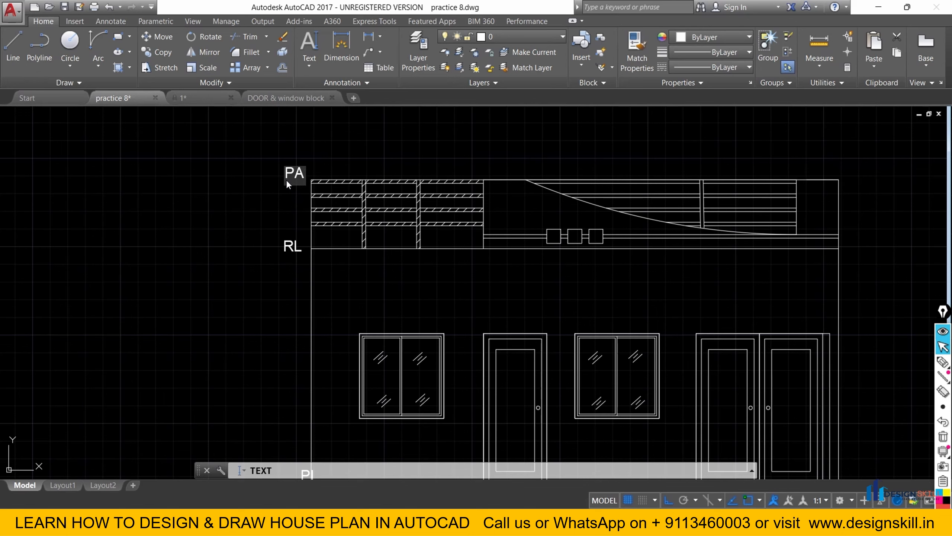
text(PA L)
key(Return)
key(Return)
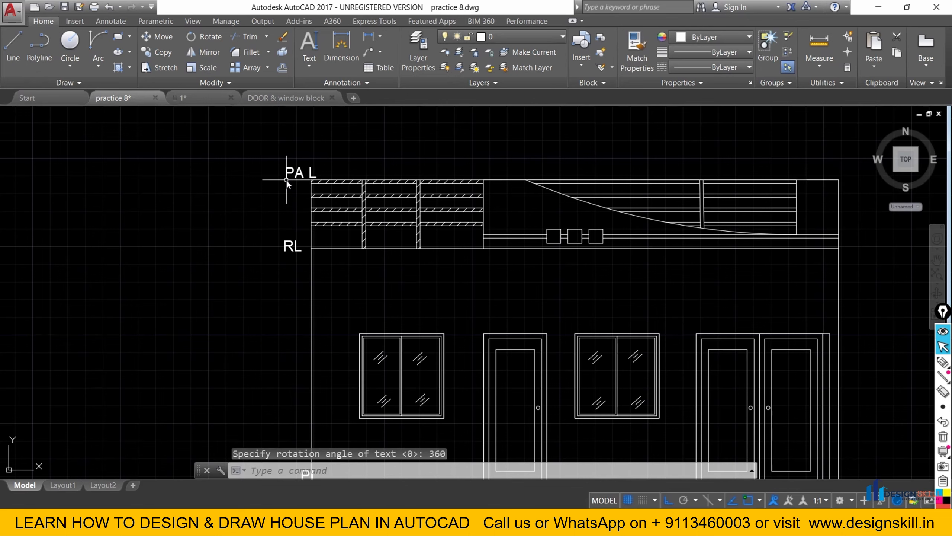
Move the PL label slightly to the left so it clears the elevation's outline.
scroll(285, 179, down, 5)
scroll(264, 221, up, 5)
scroll(266, 273, down, 2)
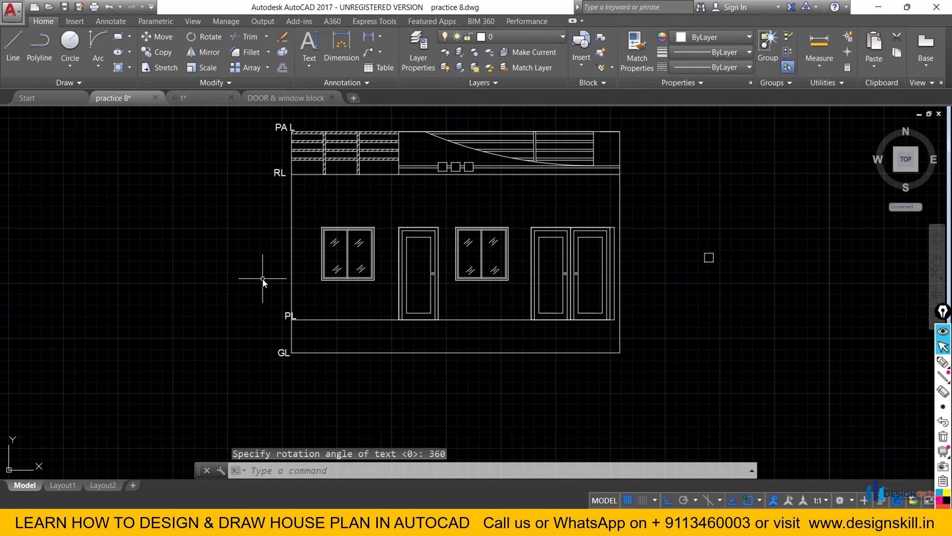
scroll(261, 278, up, 1)
scroll(291, 318, up, 4)
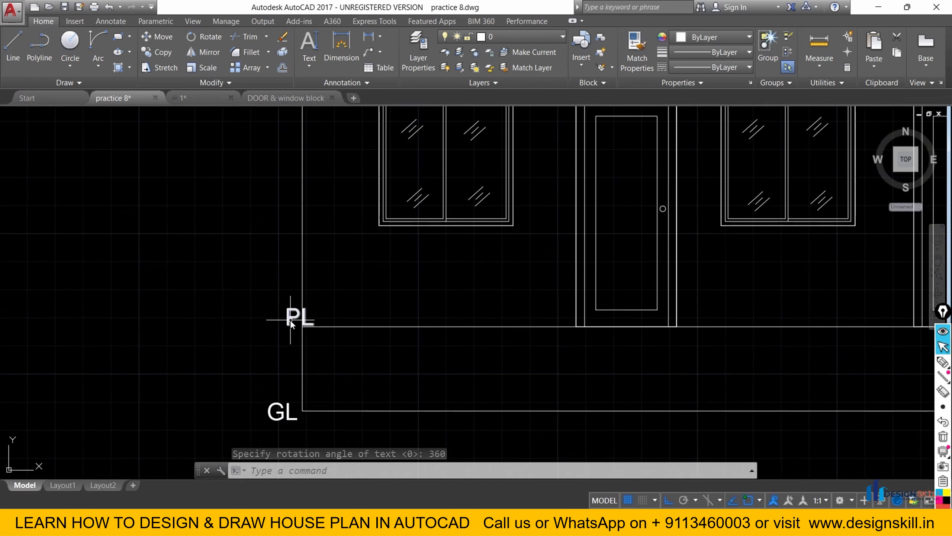
click(290, 317)
click(165, 37)
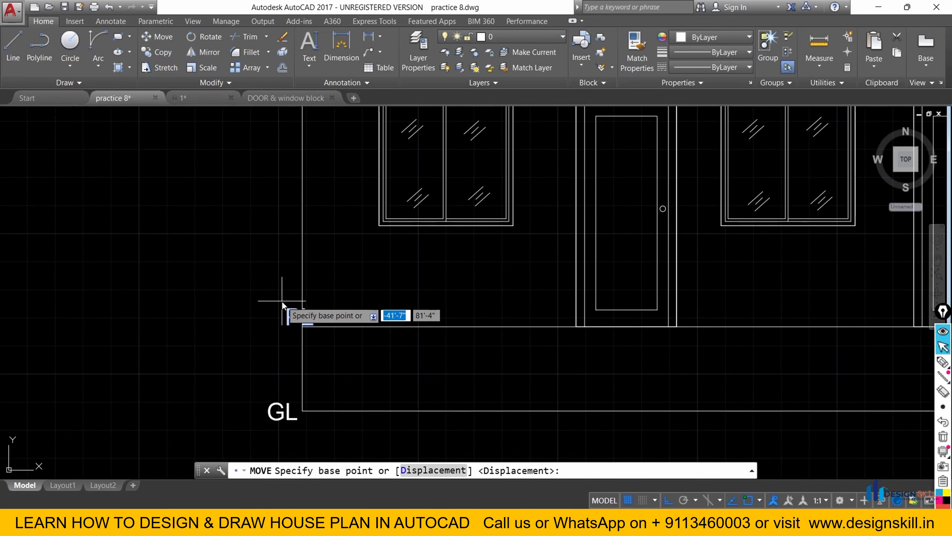
click(282, 313)
click(277, 311)
scroll(261, 325, down, 4)
scroll(272, 231, up, 4)
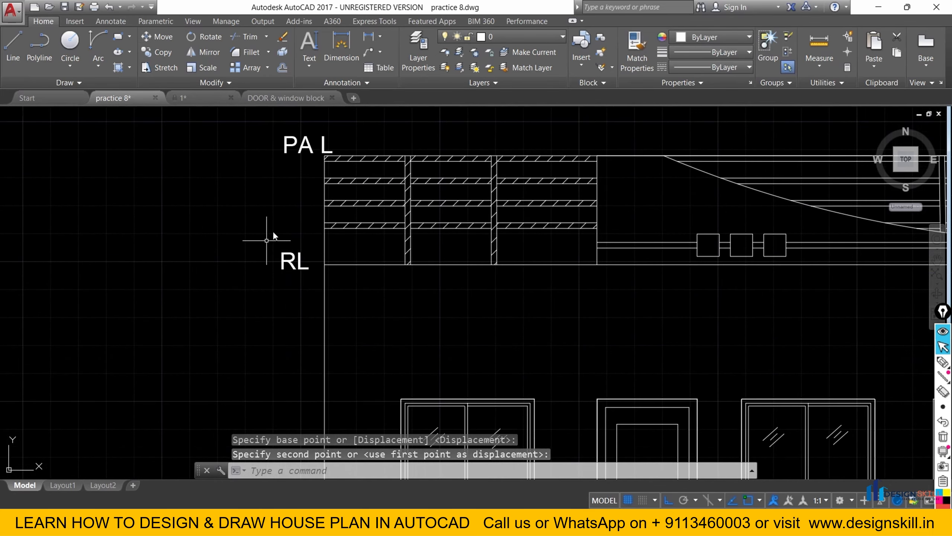
Move the PA L label slightly to the left, clear of the parapet's edge.
click(301, 158)
click(257, 109)
click(152, 39)
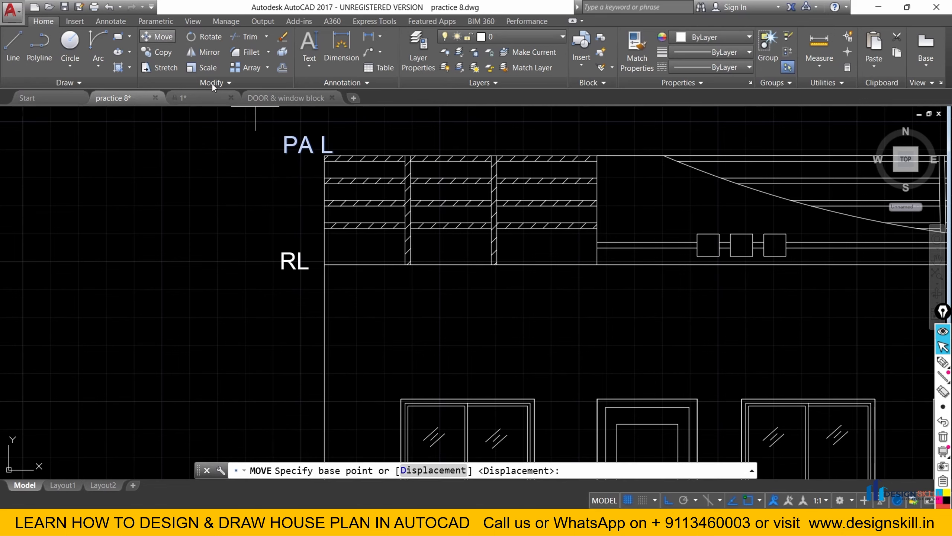
click(316, 148)
click(302, 146)
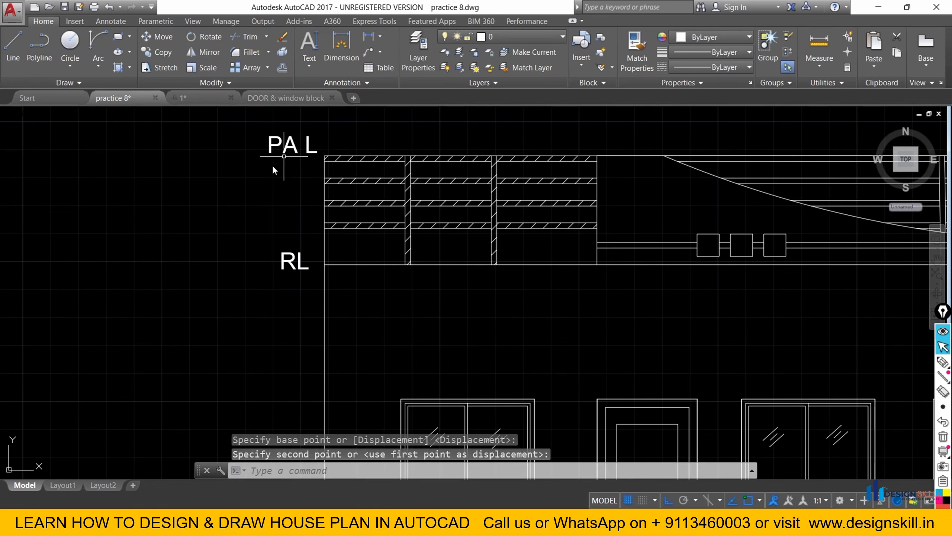
Review the GL, PL, RL and PA L level labels against their lines on the elevation.
scroll(248, 341, down, 3)
scroll(248, 285, up, 1)
scroll(248, 322, down, 3)
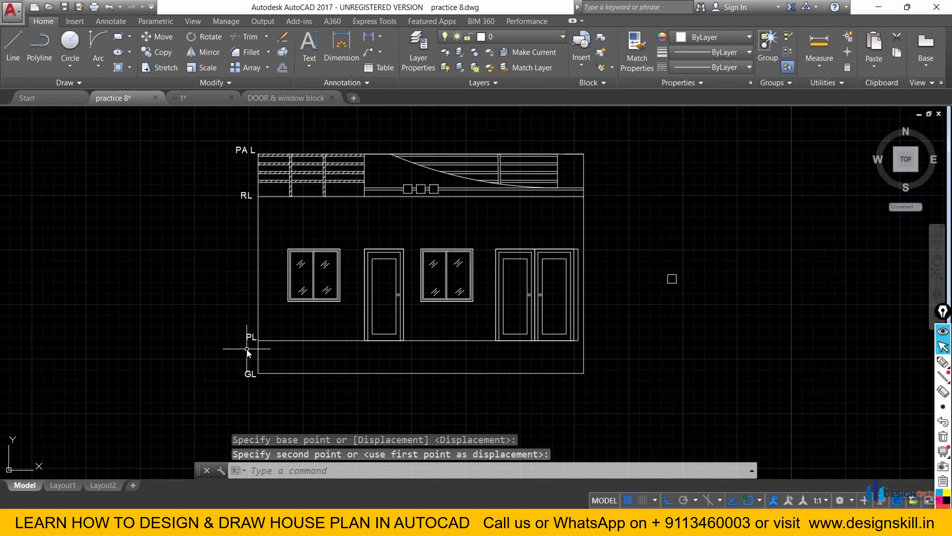
scroll(256, 367, up, 5)
scroll(245, 330, down, 1)
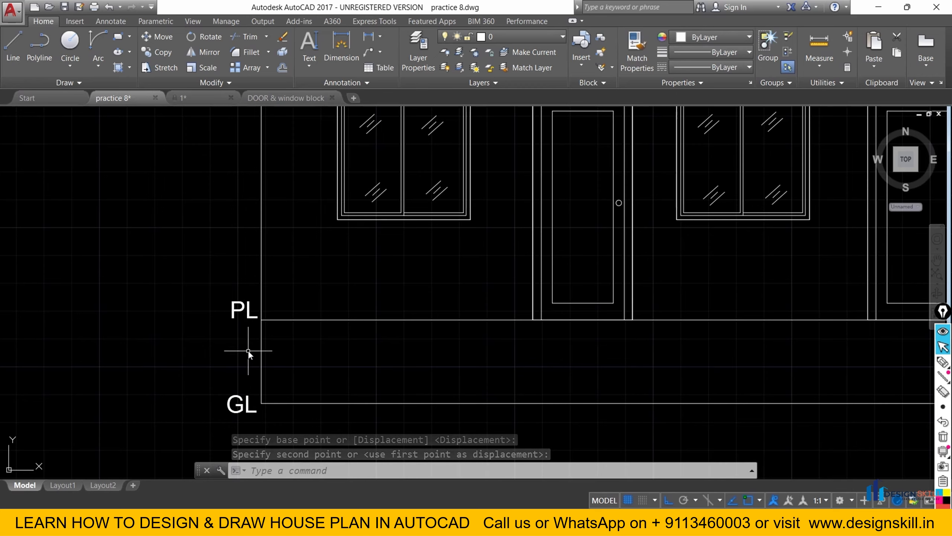
scroll(243, 315, down, 3)
scroll(233, 255, up, 4)
scroll(246, 240, down, 4)
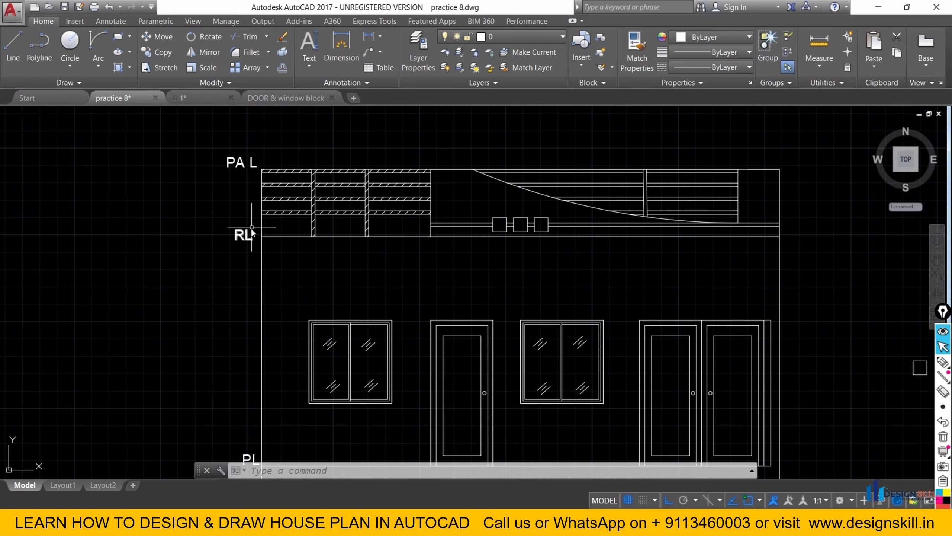
scroll(296, 216, up, 2)
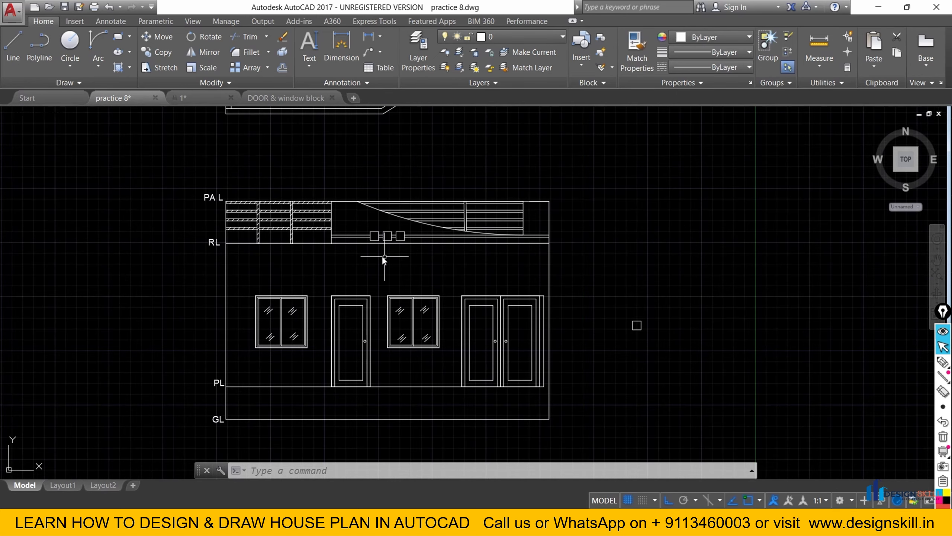
Delete the GL and PL labels beside the elevation's base.
scroll(209, 430, up, 3)
click(229, 429)
click(202, 398)
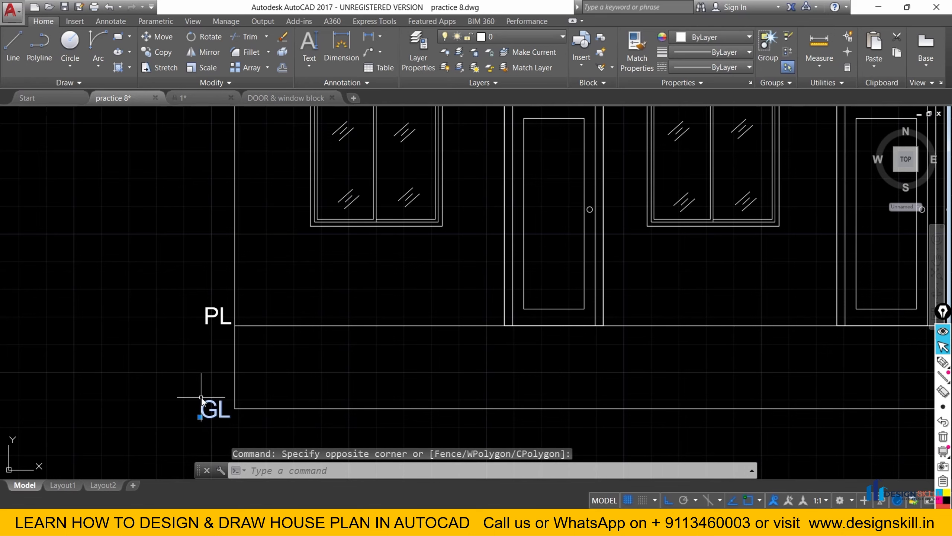
key(Delete)
click(204, 317)
scroll(207, 357, down, 4)
Delete the RL and PA L labels beside the elevation's roof line and parapet.
scroll(196, 212, up, 4)
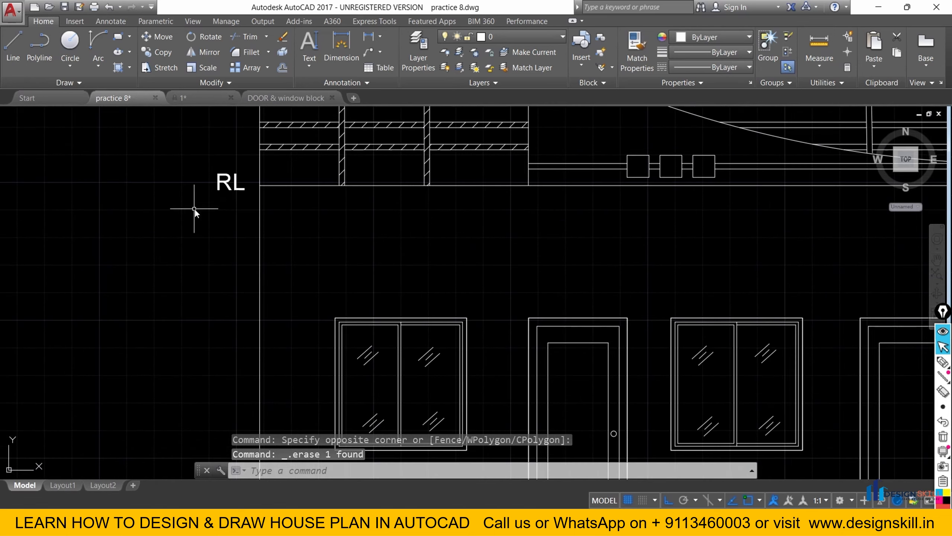
click(192, 161)
key(Delete)
scroll(187, 169, down, 4)
scroll(186, 126, up, 6)
click(245, 213)
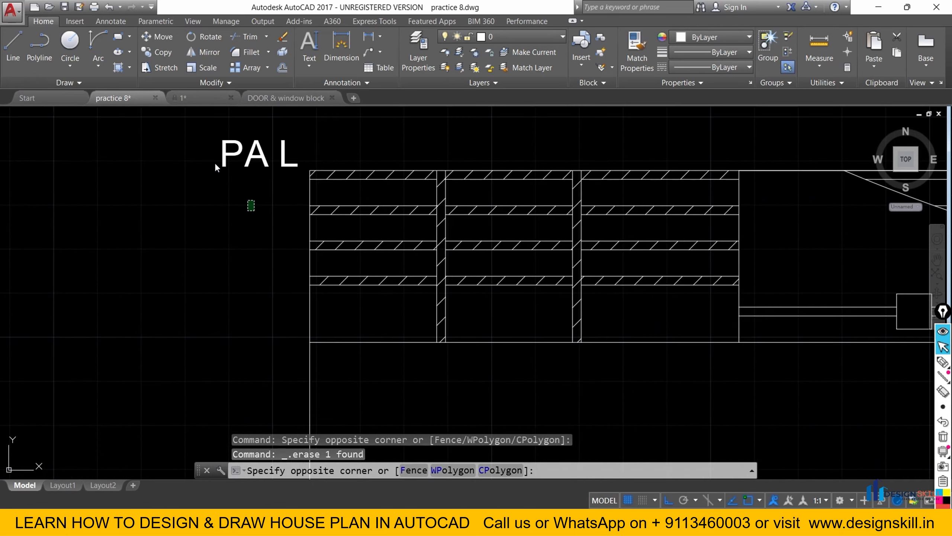
click(195, 152)
key(Delete)
scroll(205, 172, down, 5)
scroll(263, 240, up, 4)
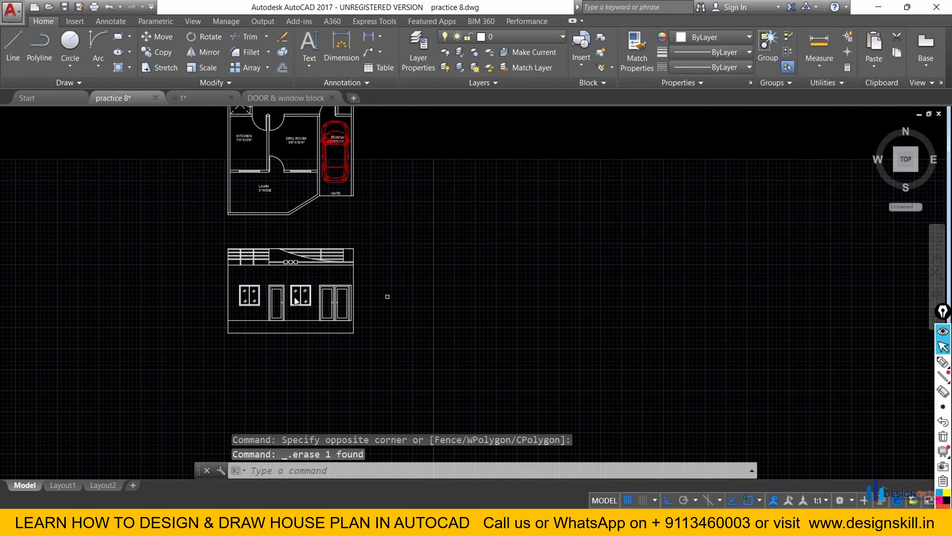
Examine the finished front elevation against the floor plan above it, including its parapet, windows and doors.
middle_drag(337, 340, 380, 310)
scroll(304, 238, up, 2)
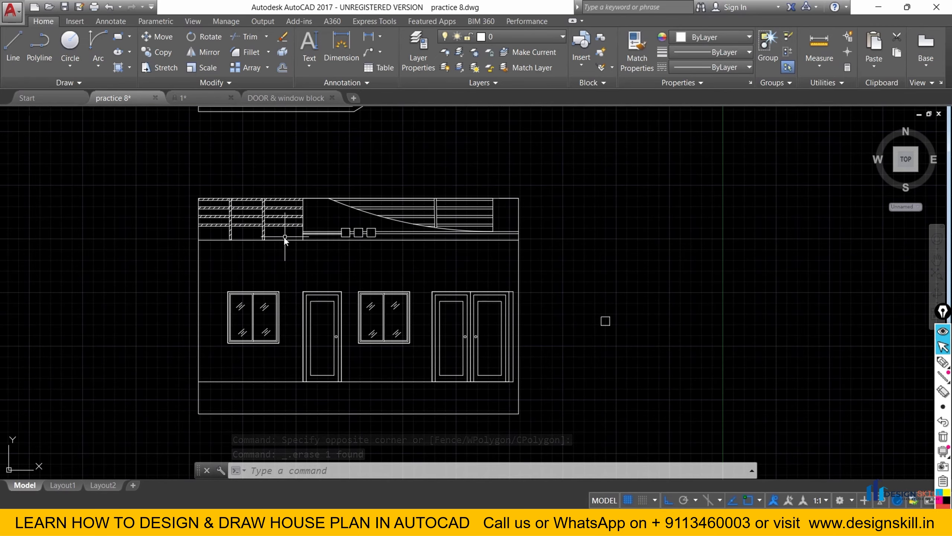
scroll(284, 236, up, 2)
scroll(331, 232, down, 4)
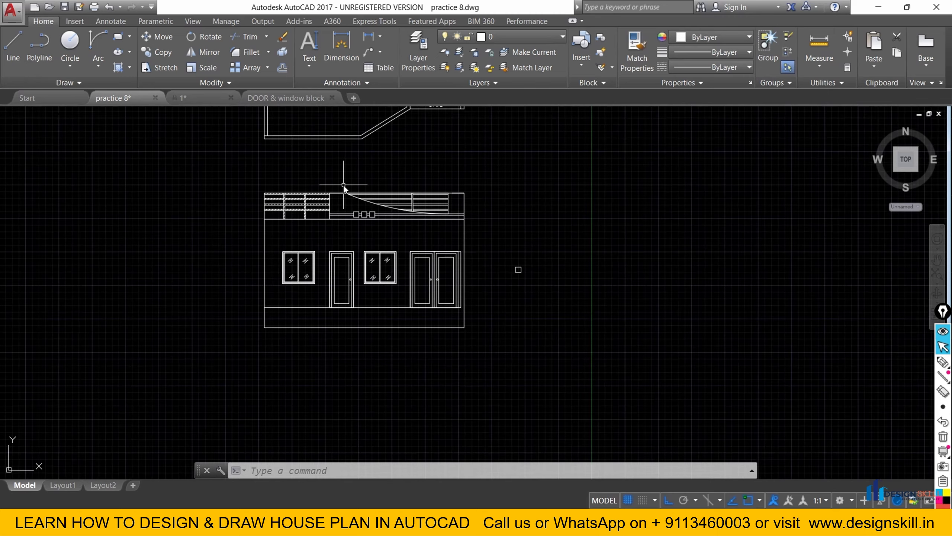
middle_drag(516, 270, 523, 302)
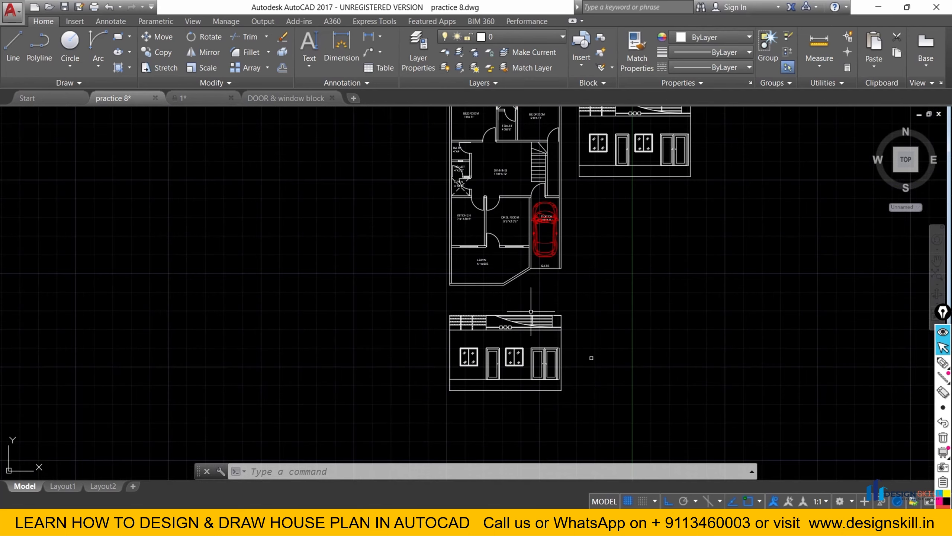
mouse_move(533, 229)
middle_down()
mouse_move(511, 353)
mouse_move(510, 309)
middle_up()
scroll(492, 237, up, 2)
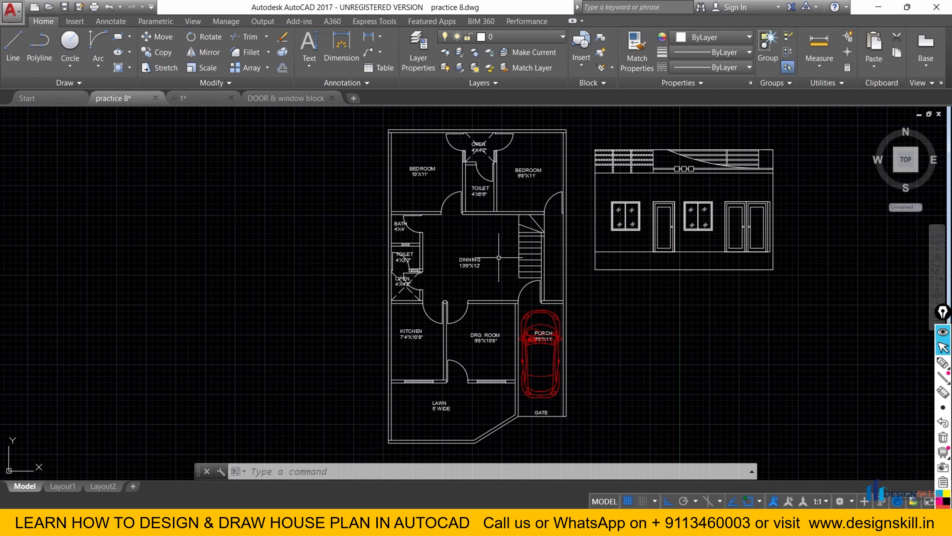
middle_drag(474, 250, 476, 164)
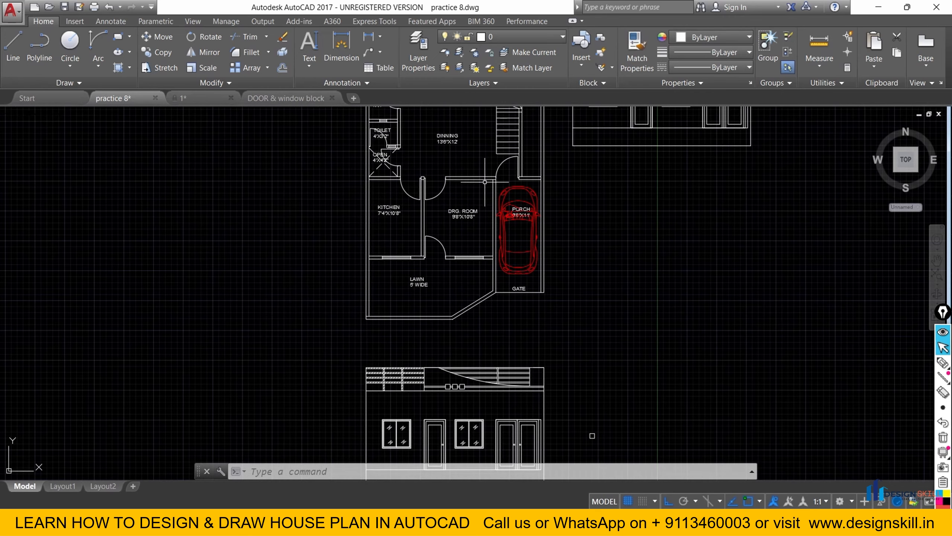
middle_drag(487, 351, 472, 216)
scroll(462, 289, up, 6)
scroll(476, 259, down, 5)
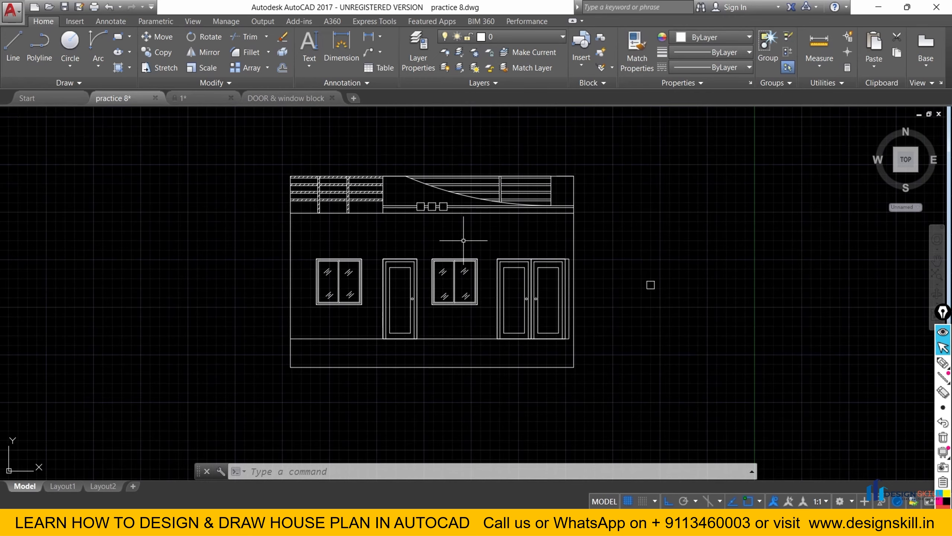
scroll(454, 277, up, 3)
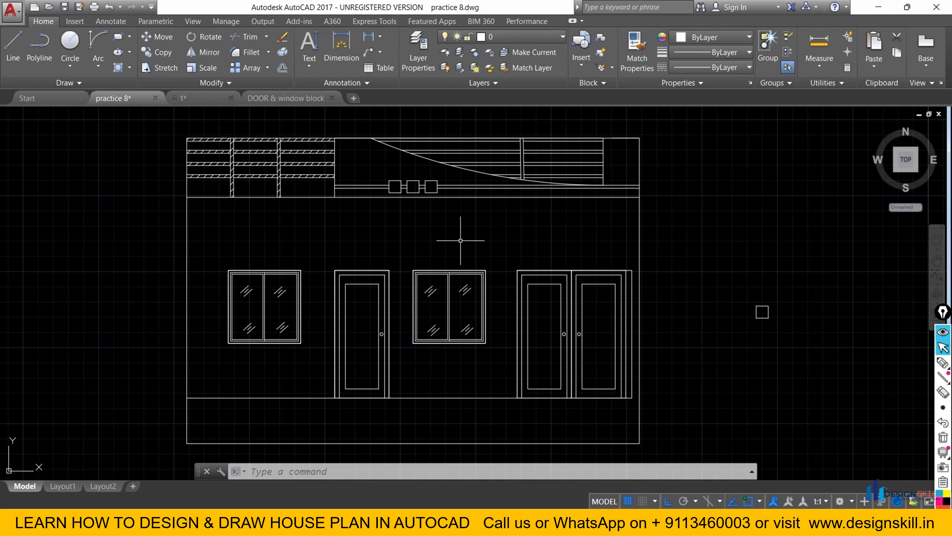
scroll(460, 240, down, 2)
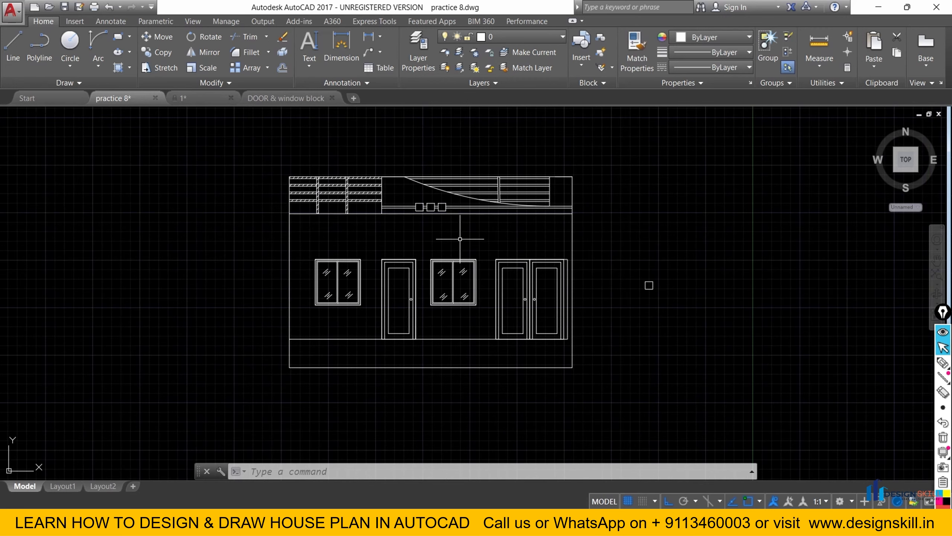
scroll(460, 241, up, 2)
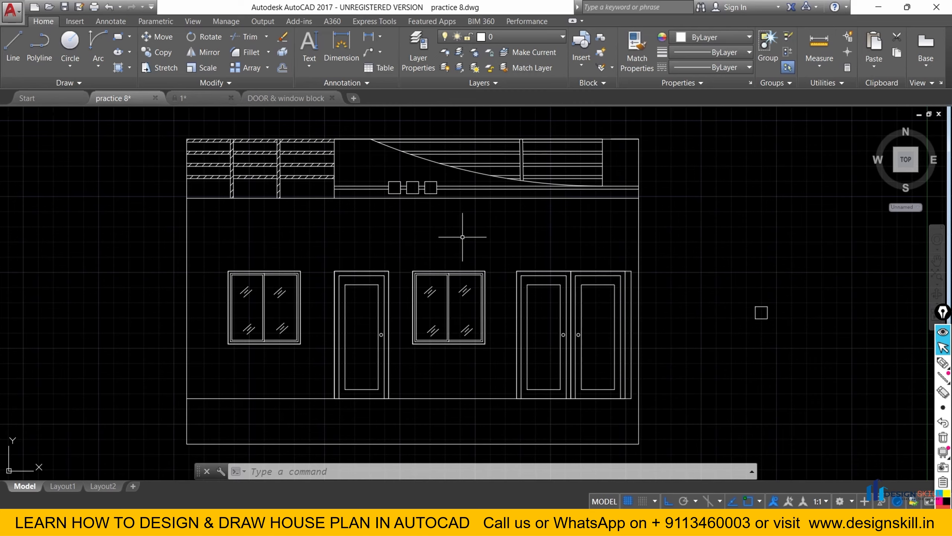